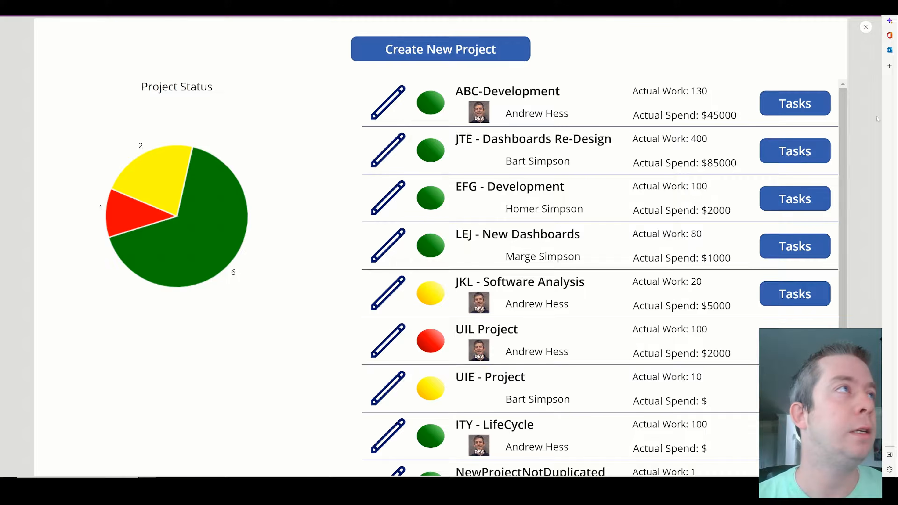
Leave the Power Apps gallery for the SharePoint ProjectList tab.
left_click(135, 6)
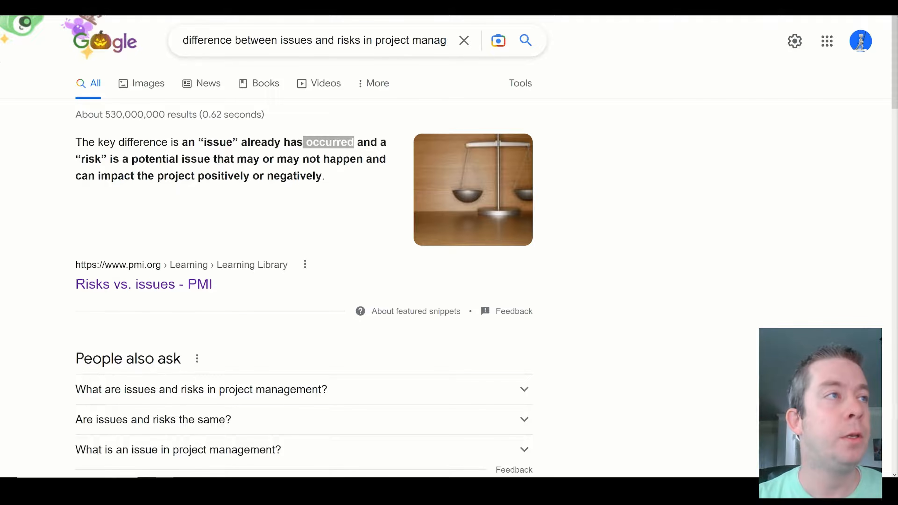
Highlight the word 'occurred' and the full featured explanation of issues versus risks.
left_click(313, 150)
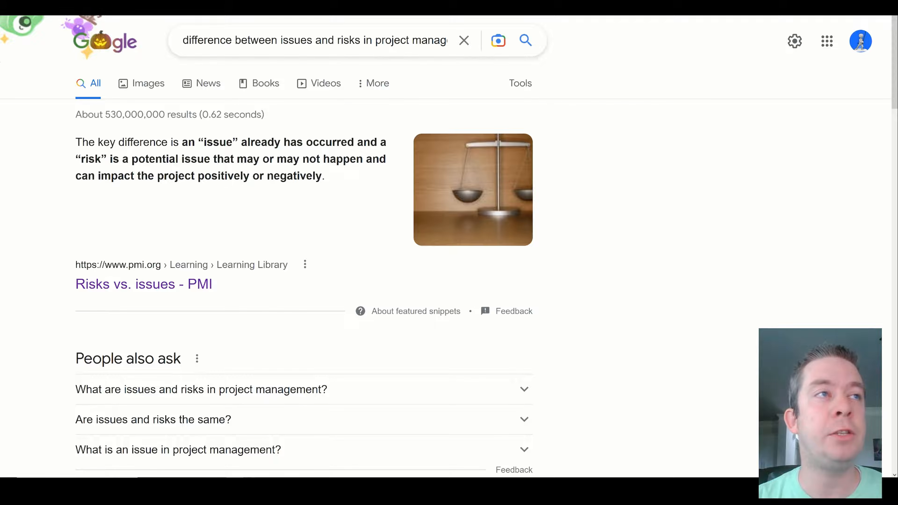
left_click_drag(306, 142, 354, 142)
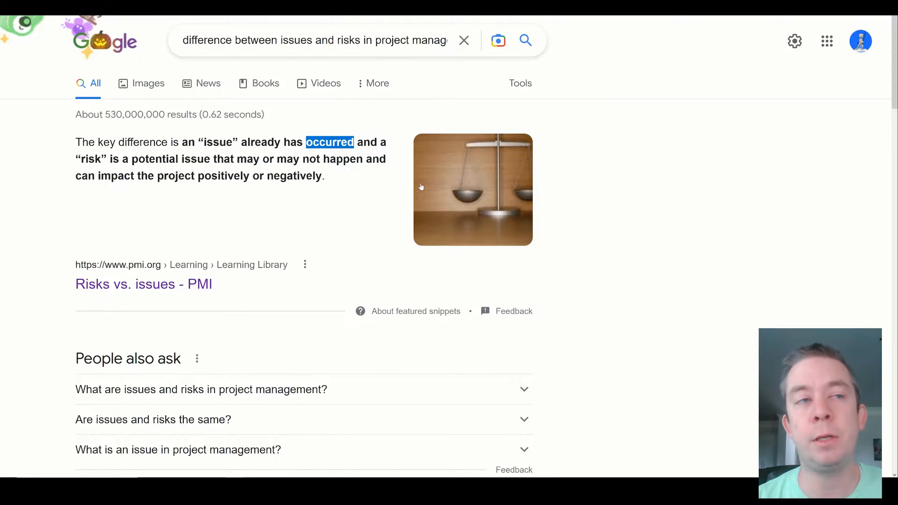
left_click_drag(333, 177, 75, 142)
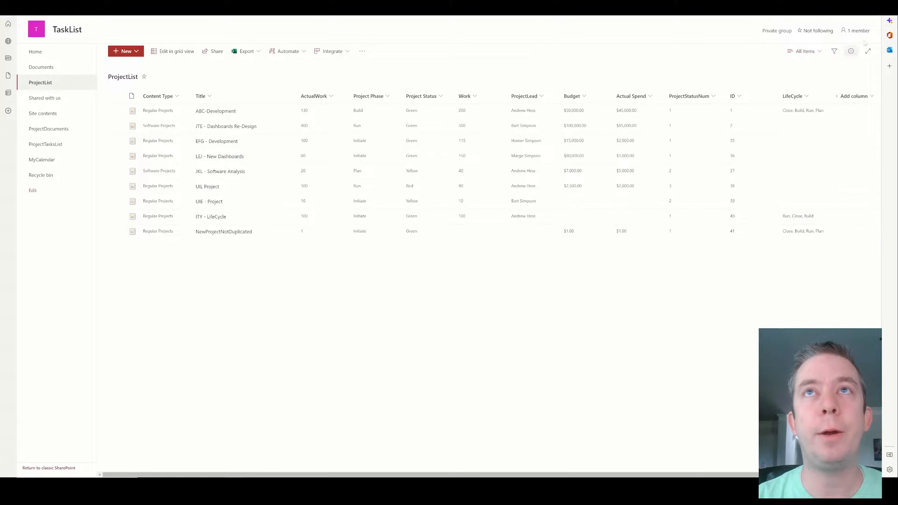
From Site contents, create a blank list named IssuesRisks on the TaskList site.
left_click(838, 7)
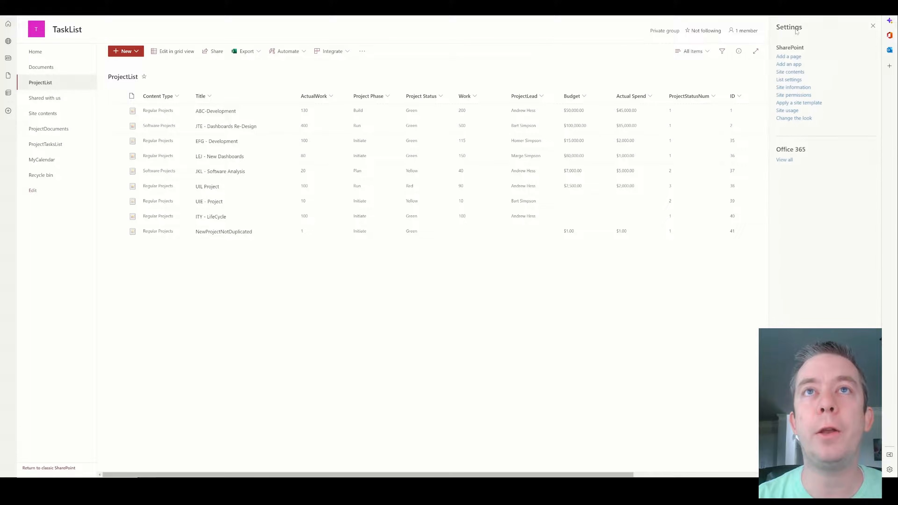
left_click(789, 72)
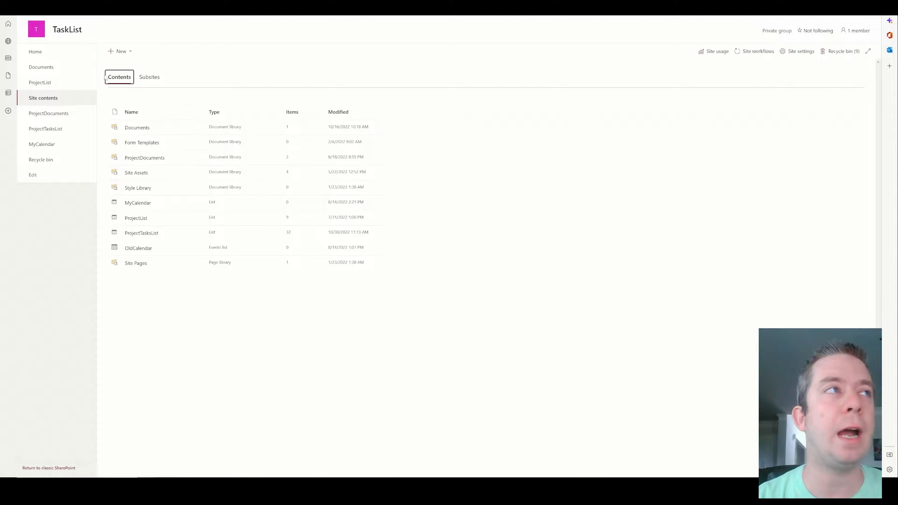
left_click(120, 51)
left_click(128, 66)
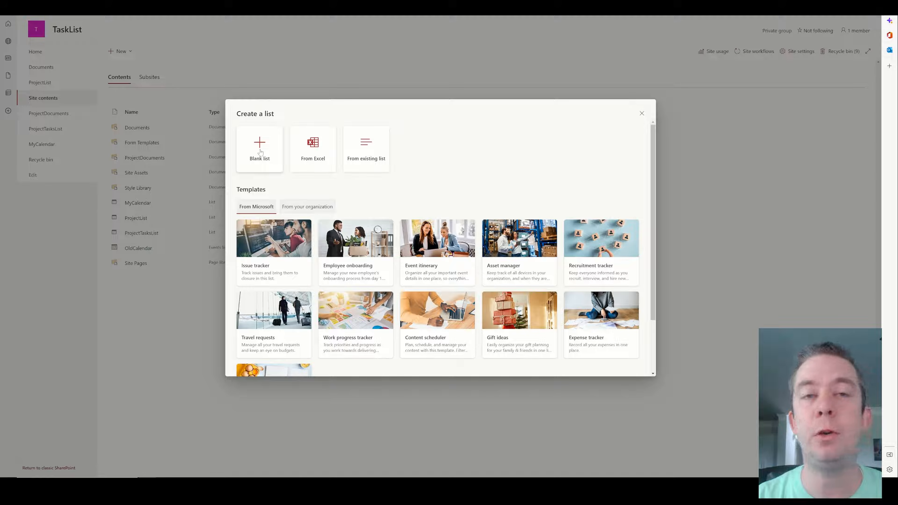
left_click(260, 151)
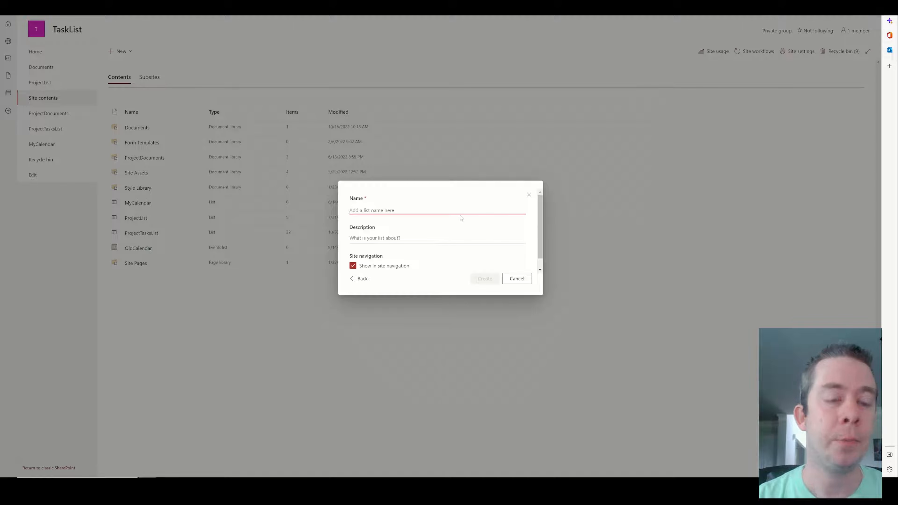
type("Issues")
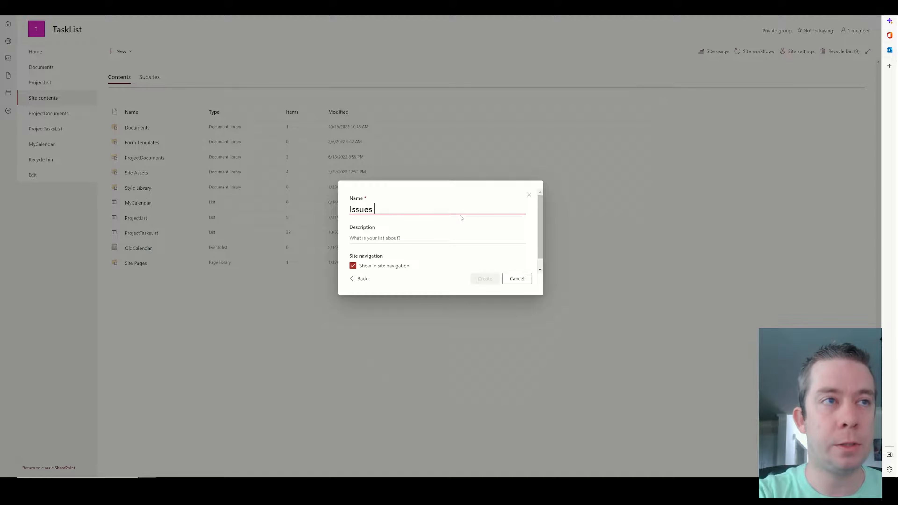
type("Risks")
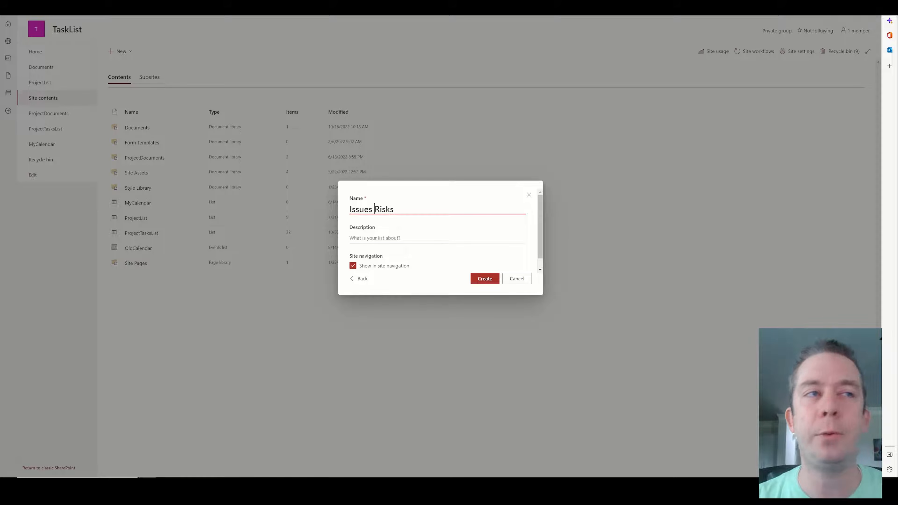
left_click(644, 179)
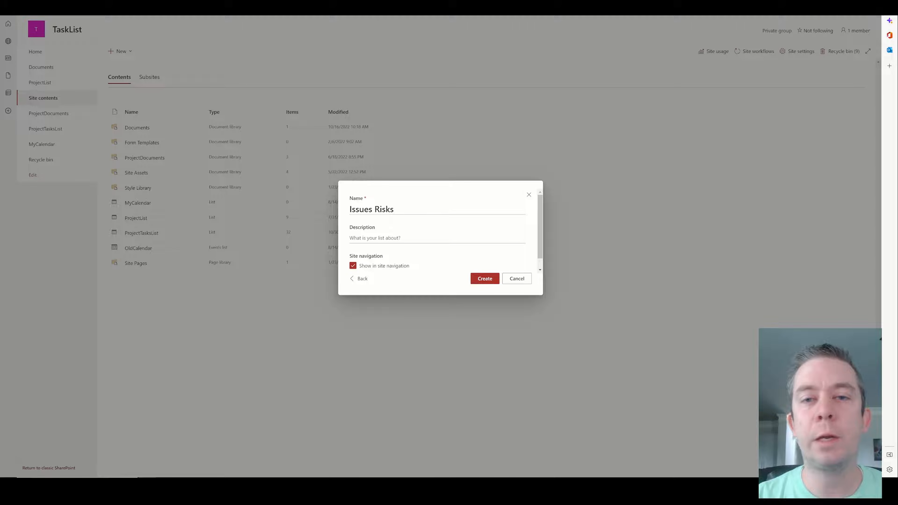
left_click(394, 211)
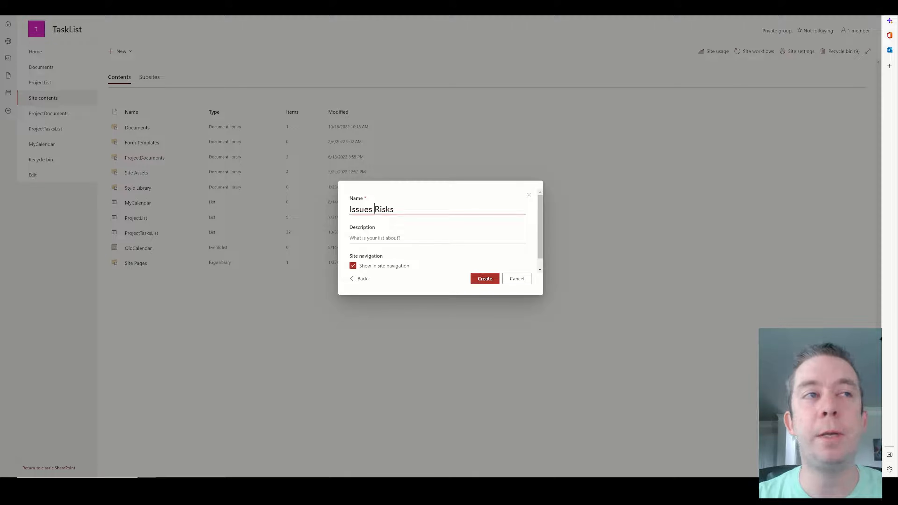
key("BackSpace")
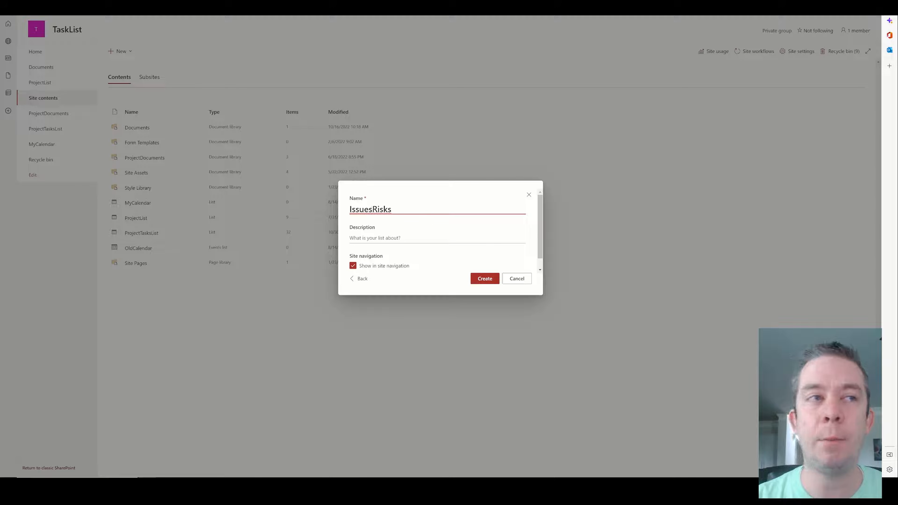
left_click(488, 279)
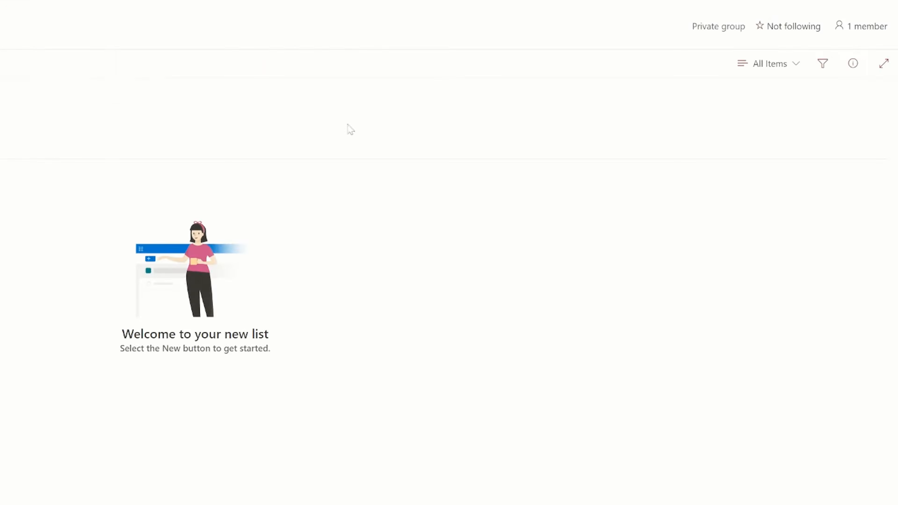
Rename the list to 'Issues & Risks' in its name and description settings.
left_click(832, 3)
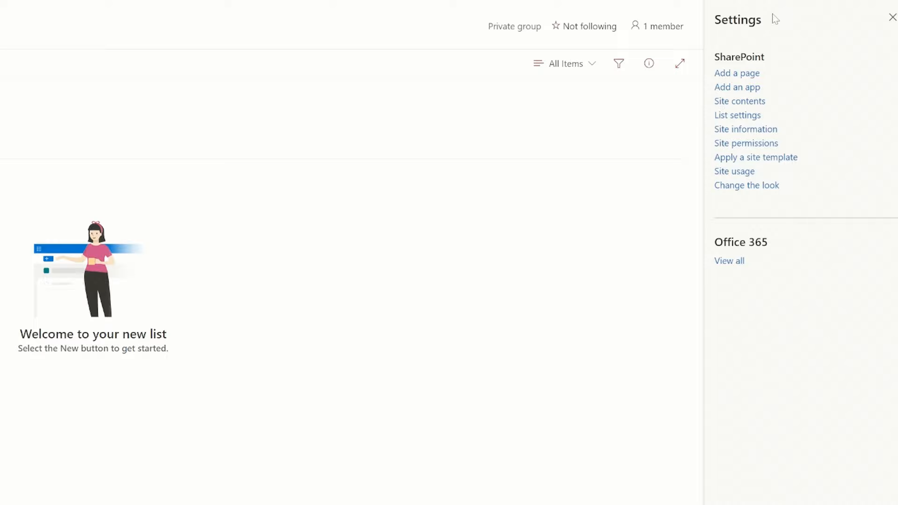
left_click(730, 116)
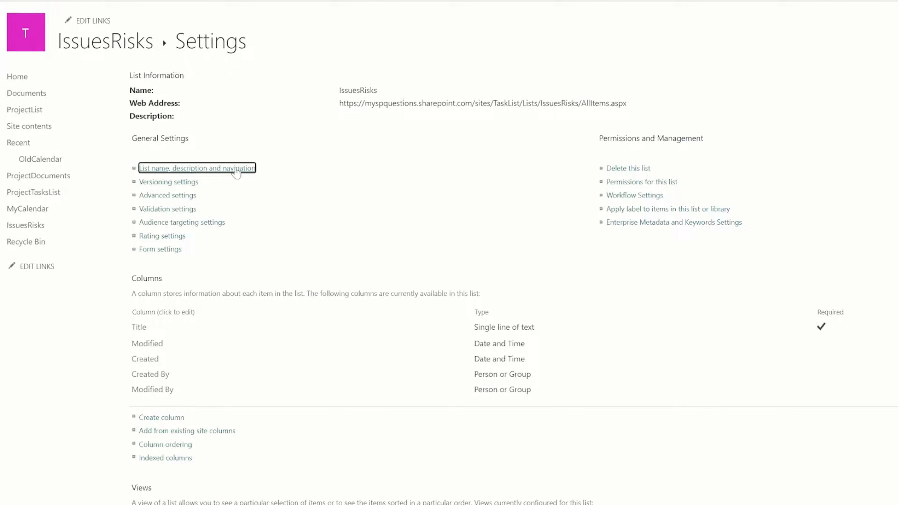
left_click(236, 170)
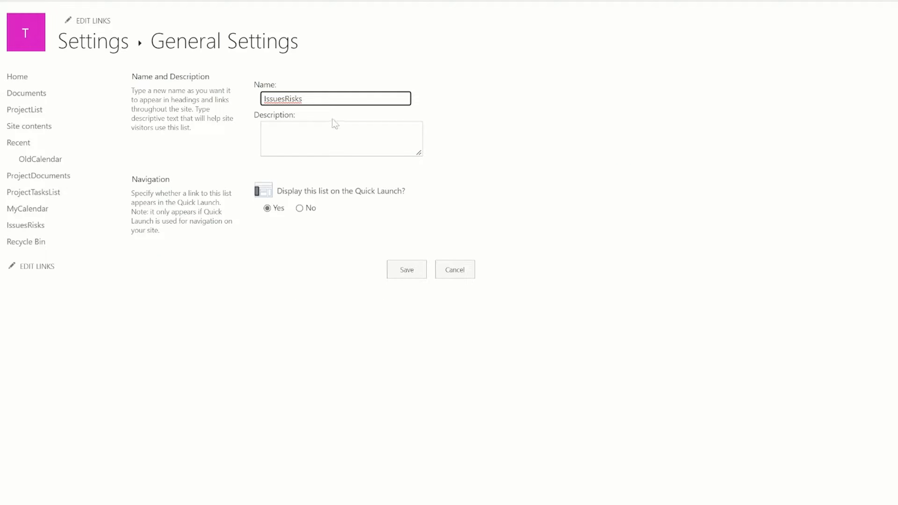
left_click(284, 99)
type("&")
left_click(403, 274)
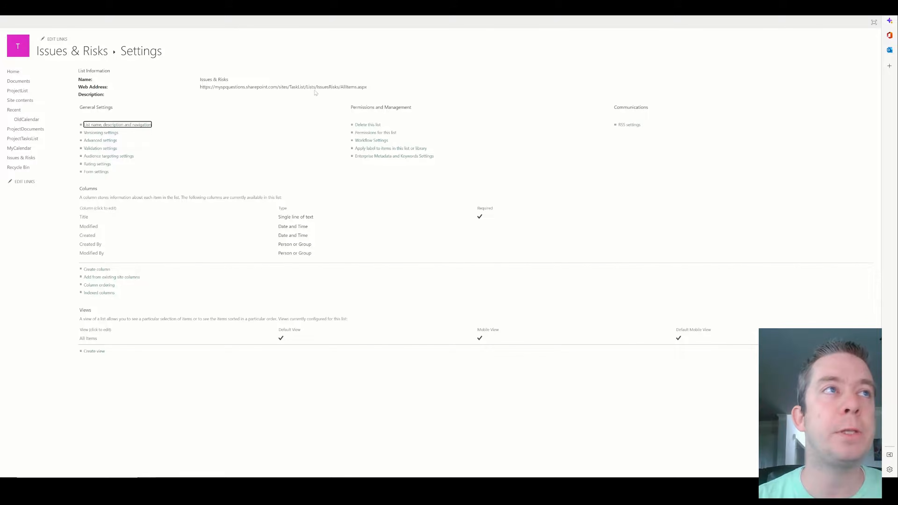
Return to the Issues & Risks list, review the column type choices, and reopen its settings.
double_click(328, 87)
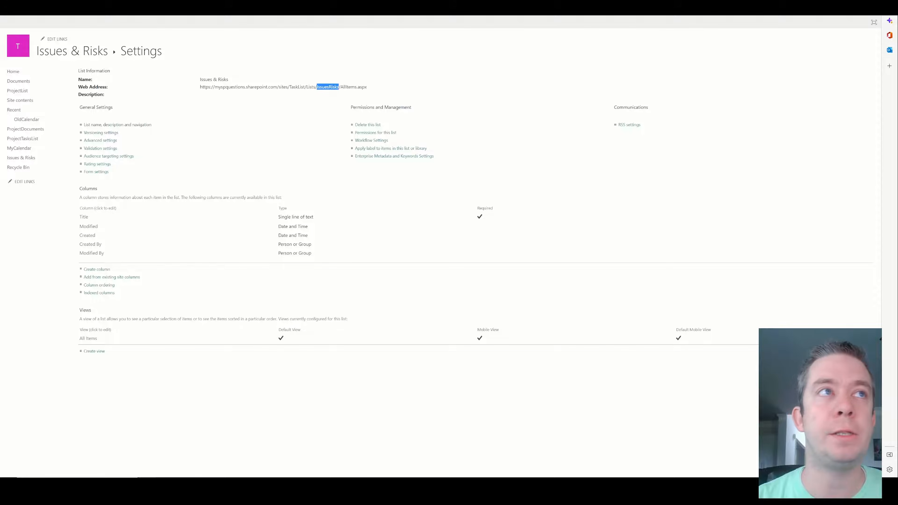
left_click(84, 52)
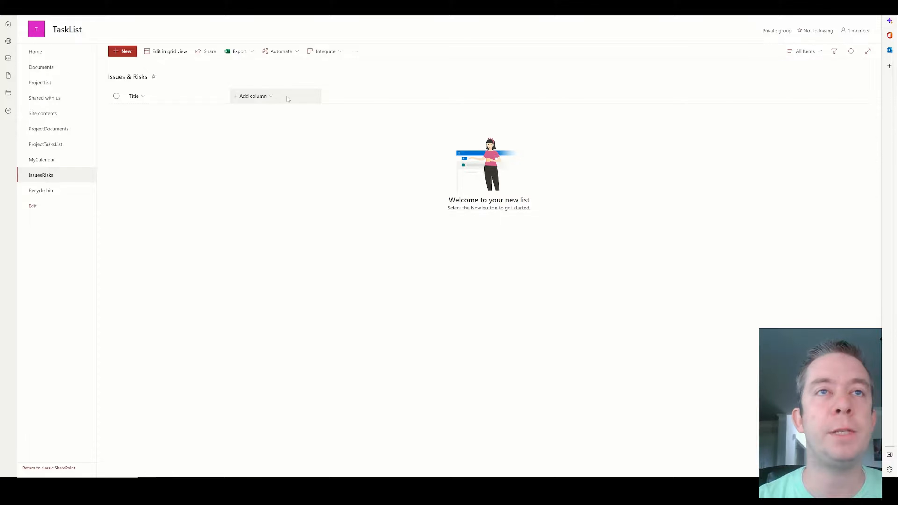
left_click(271, 100)
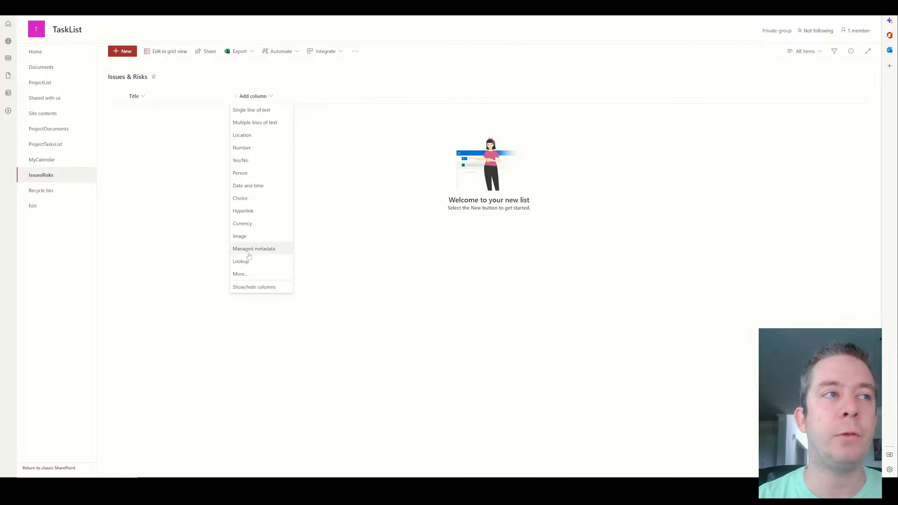
left_click(833, 9)
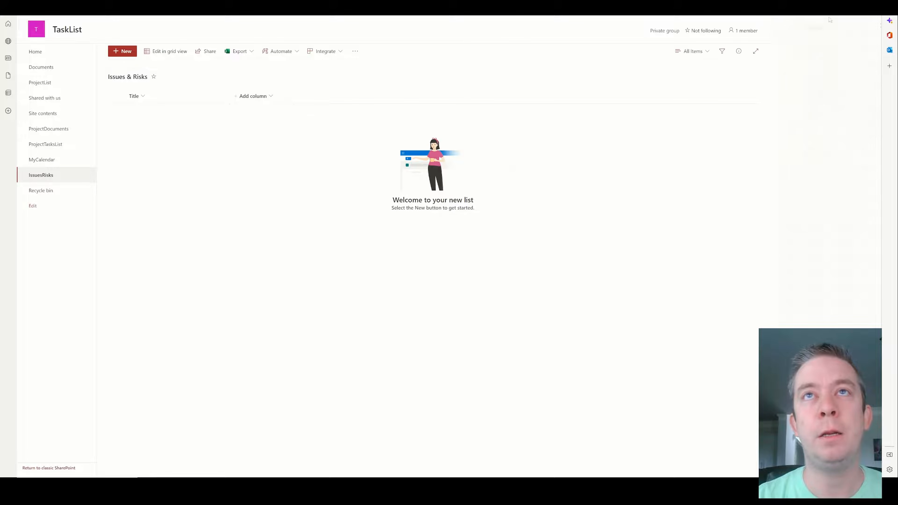
left_click(795, 80)
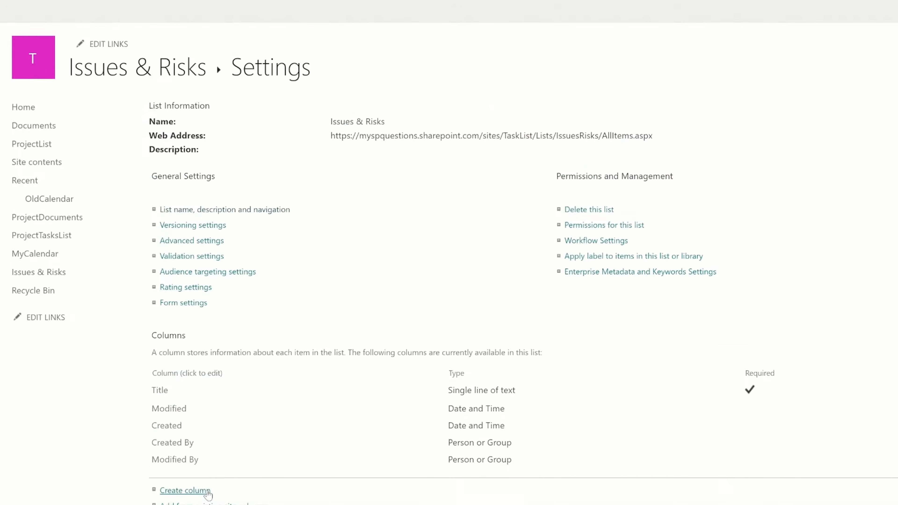
Add a ProjectName column and an Owner person or group column.
left_click(208, 492)
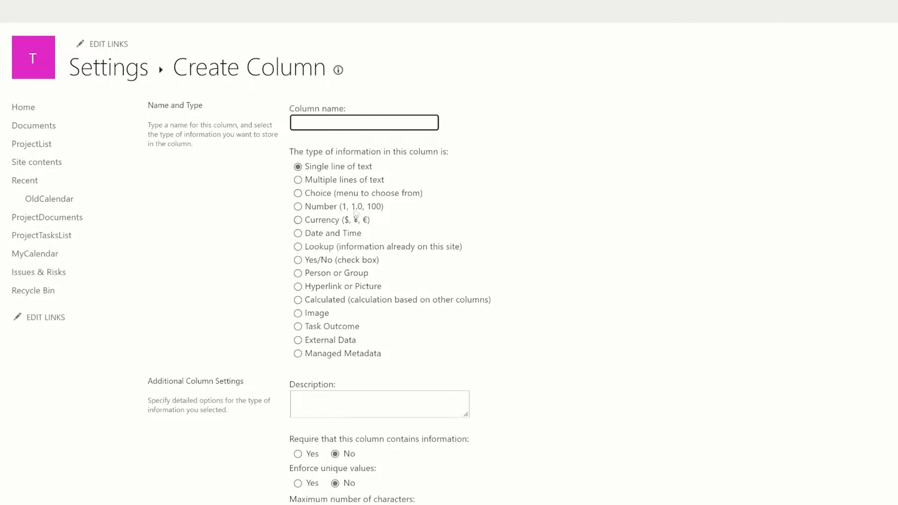
type("Project")
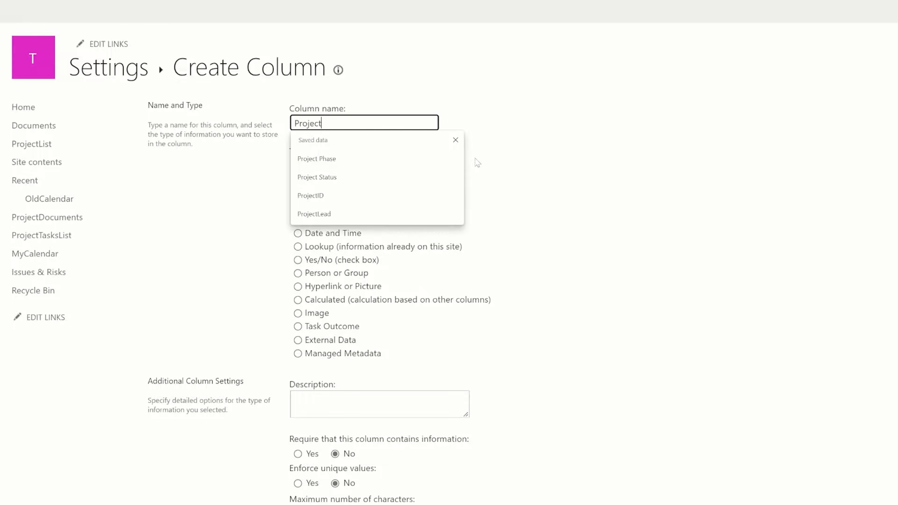
type("Name")
key("ctrl+a")
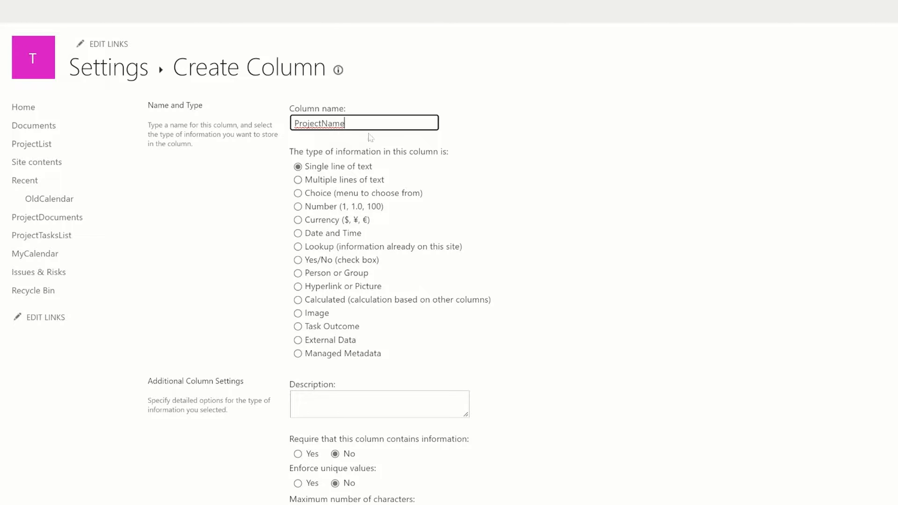
scroll(627, 385, "down", 4)
scroll(627, 385, "down", 2)
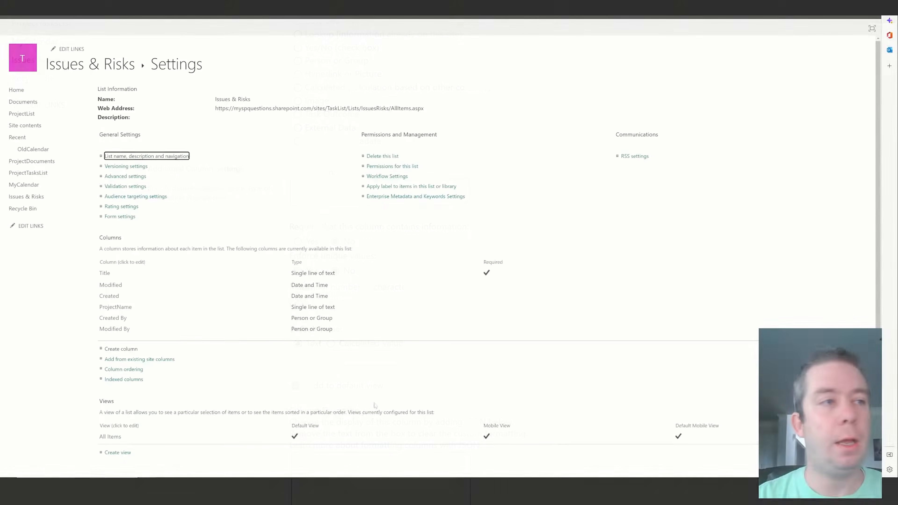
left_click(128, 350)
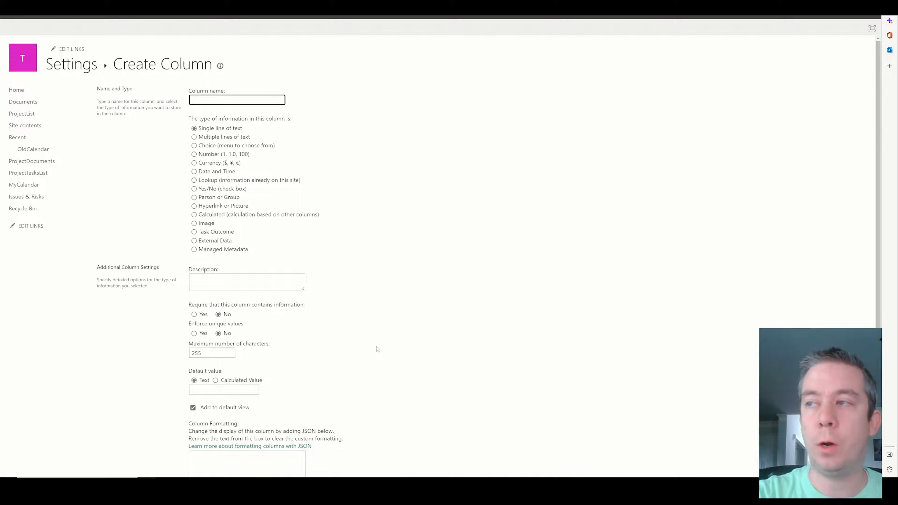
type("Owner")
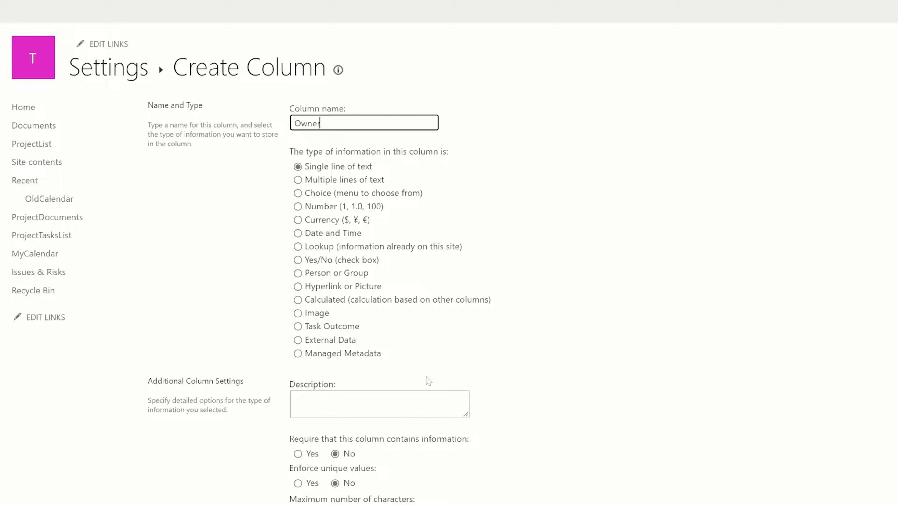
left_click(298, 273)
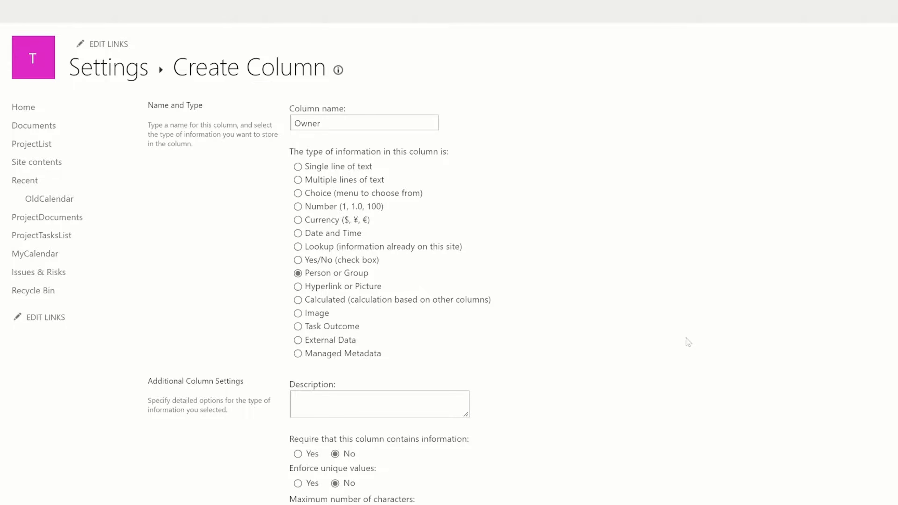
scroll(686, 341, "down", 3)
scroll(449, 255, "down", 4)
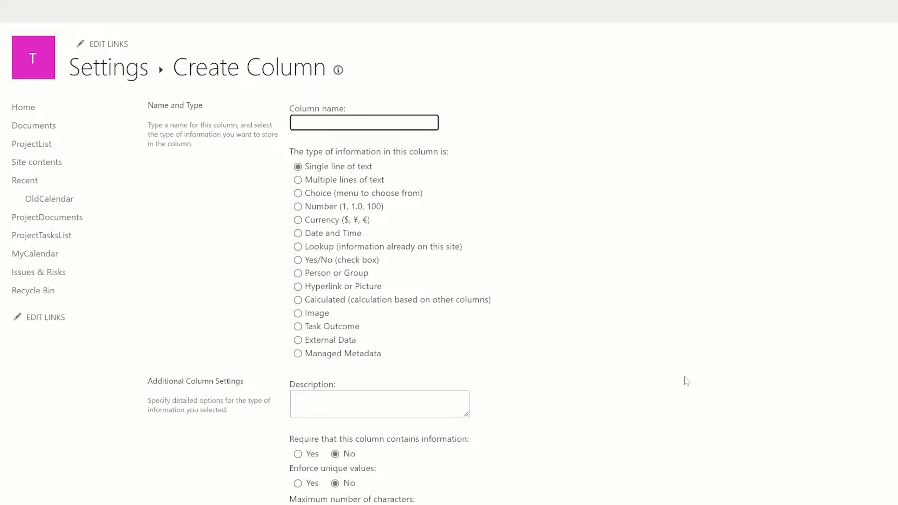
Add a Number column named Impact.
type("Impact")
key("Tab")
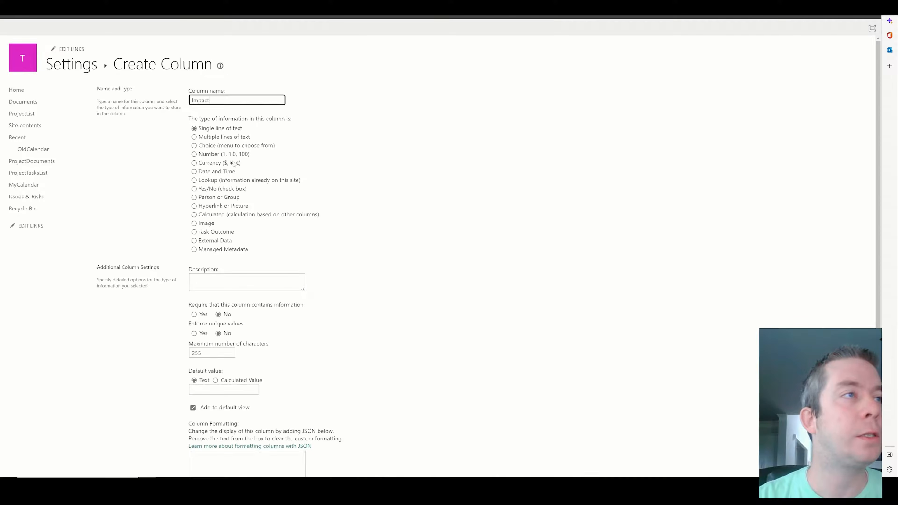
key("Down")
key("Down")
key("Down")
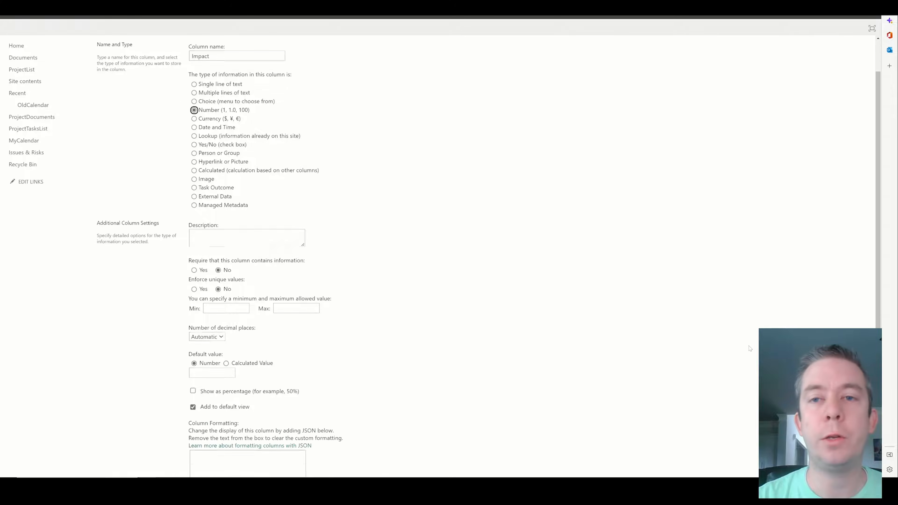
scroll(537, 265, "down", 5)
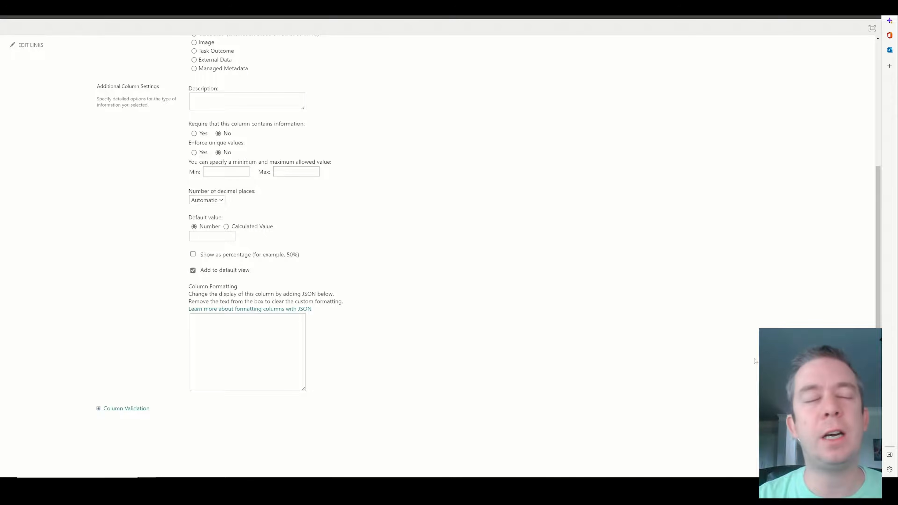
scroll(537, 265, "up", 5)
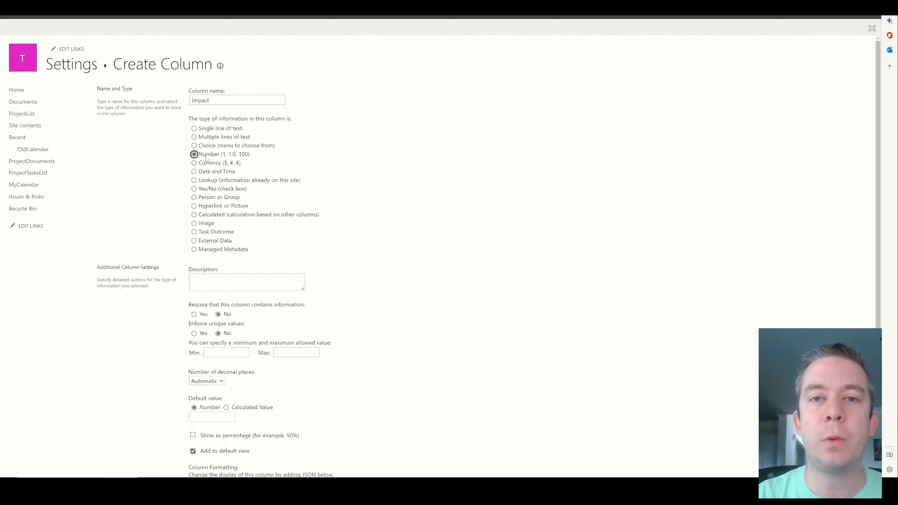
scroll(431, 230, "down", 5)
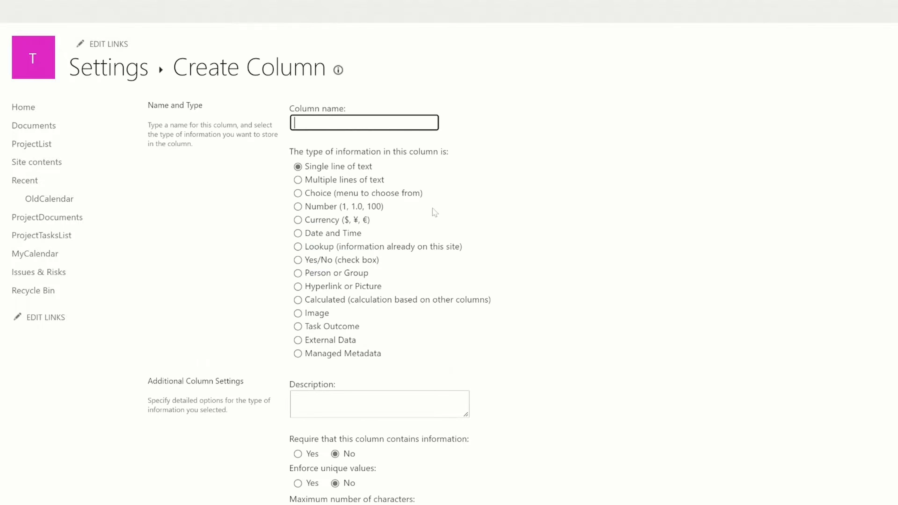
Add a Number column named Probability.
type("Probability")
left_click(316, 207)
scroll(800, 419, "down", 6)
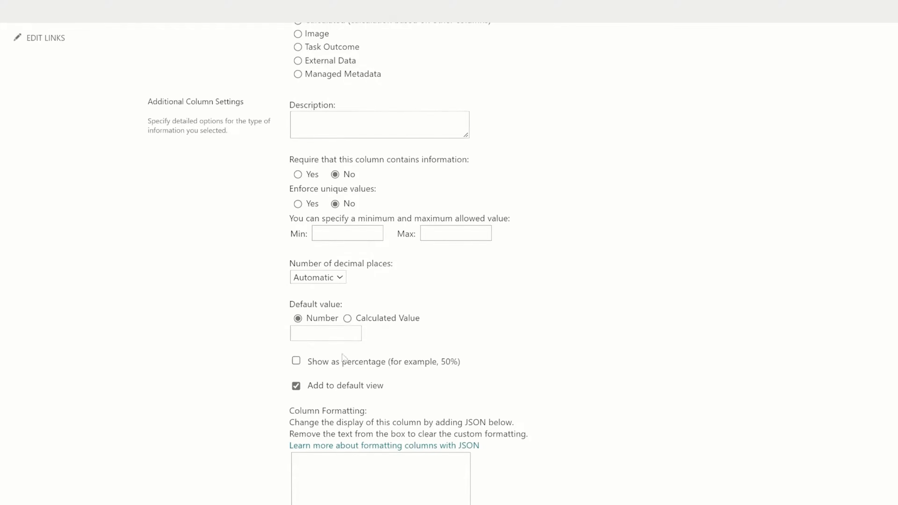
left_click(329, 368)
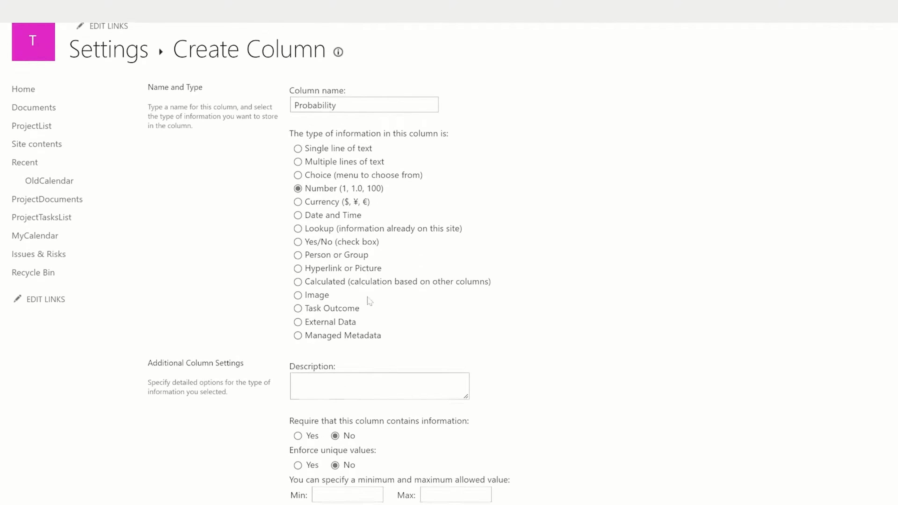
scroll(373, 299, "down", 8)
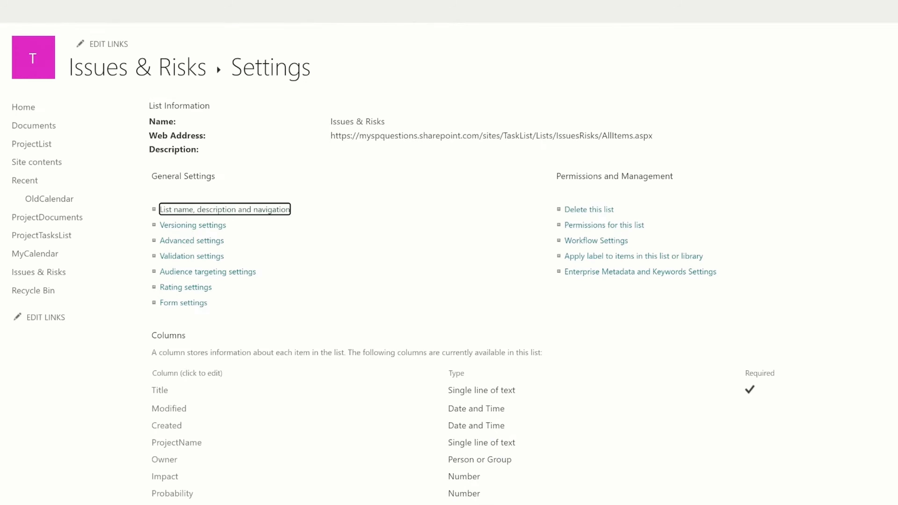
scroll(449, 253, "down", 3)
Add a Number column named Score showing 2 decimal places.
left_click(182, 480)
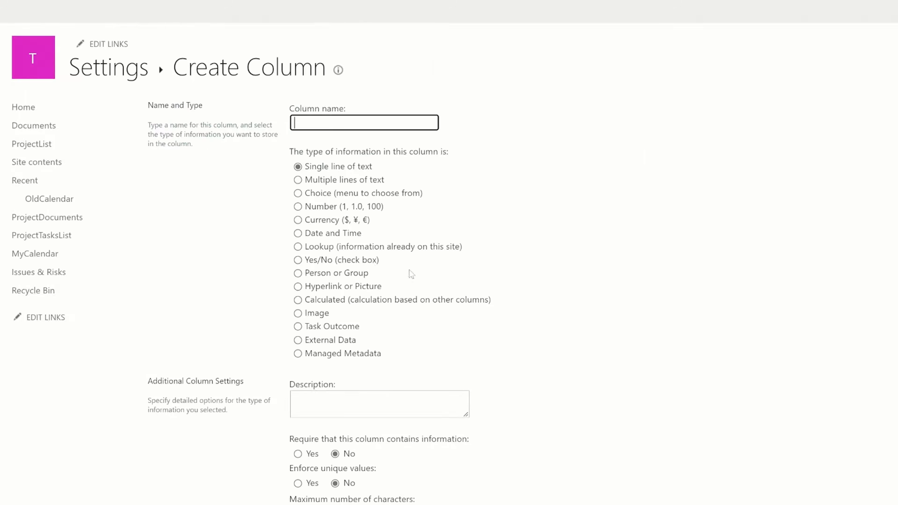
type("Score")
left_click(326, 207)
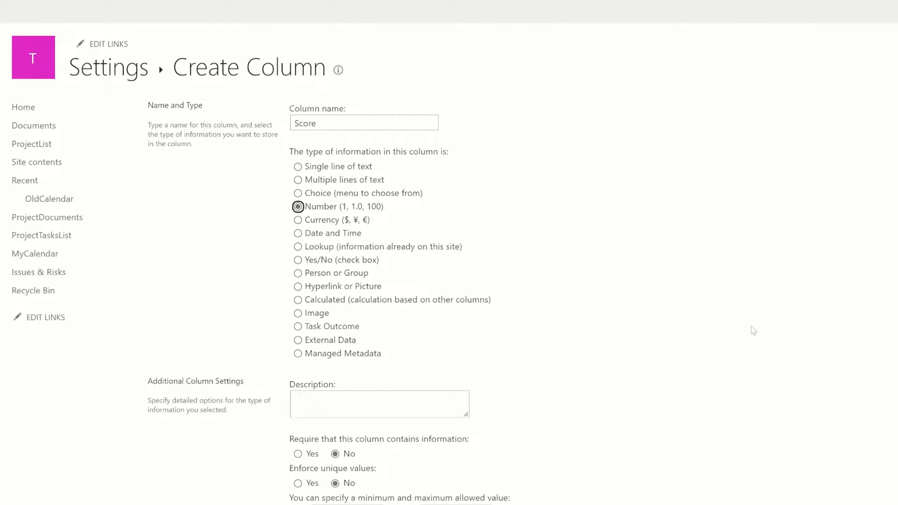
scroll(846, 409, "down", 5)
scroll(846, 409, "down", 2)
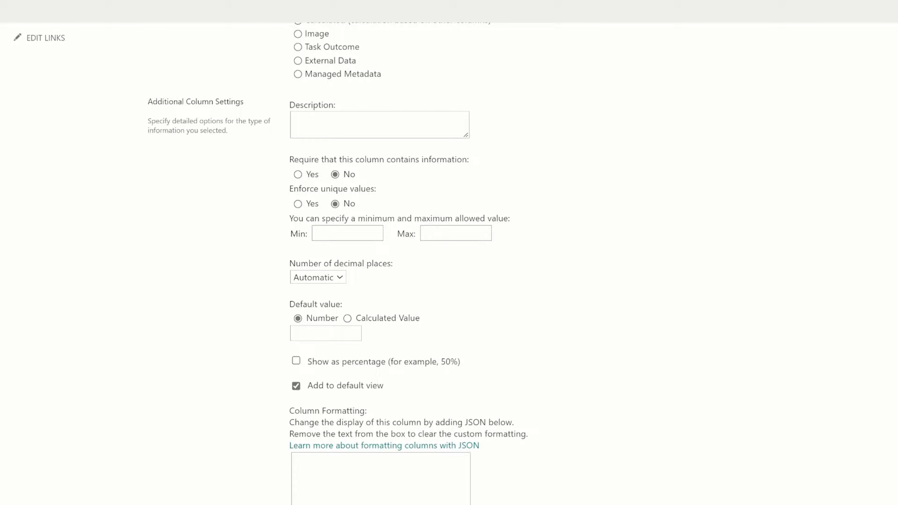
left_click(325, 282)
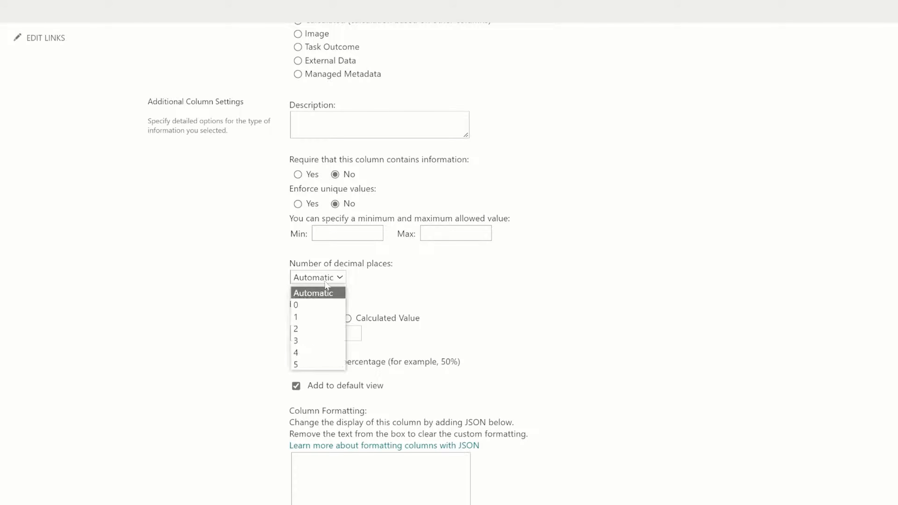
left_click(304, 328)
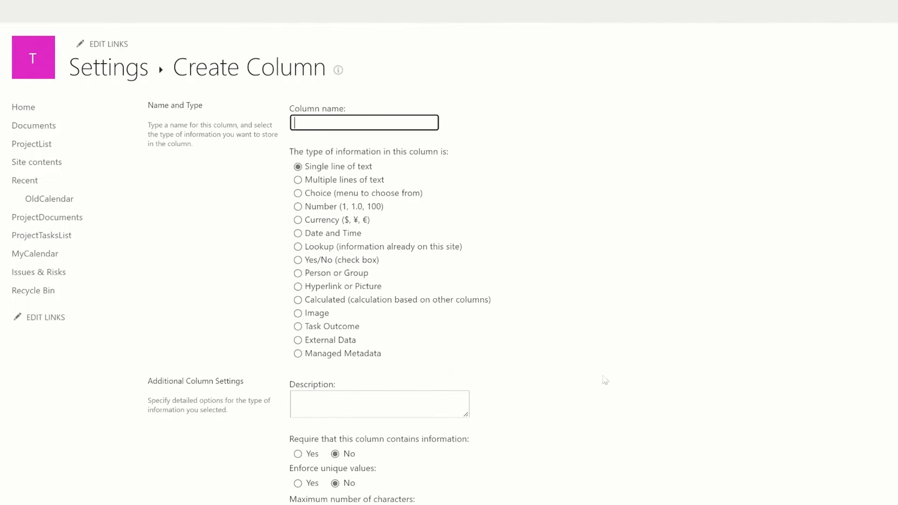
Add multi-line text columns RiskDetails, MitigationPlan and ContingencyPlan.
type("Risk Details")
key("BackSpace")
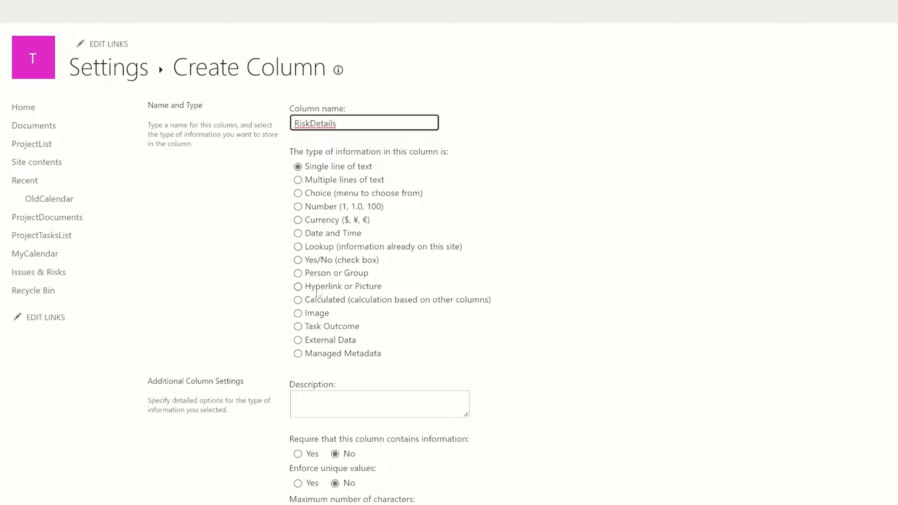
left_click(320, 183)
scroll(601, 417, "down", 5)
type("MitigationPlan")
left_click(326, 264)
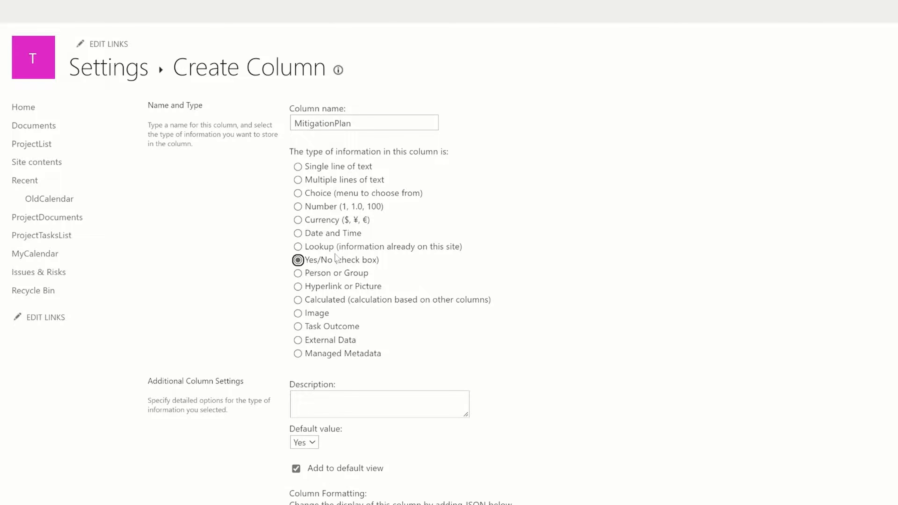
scroll(527, 313, "down", 2)
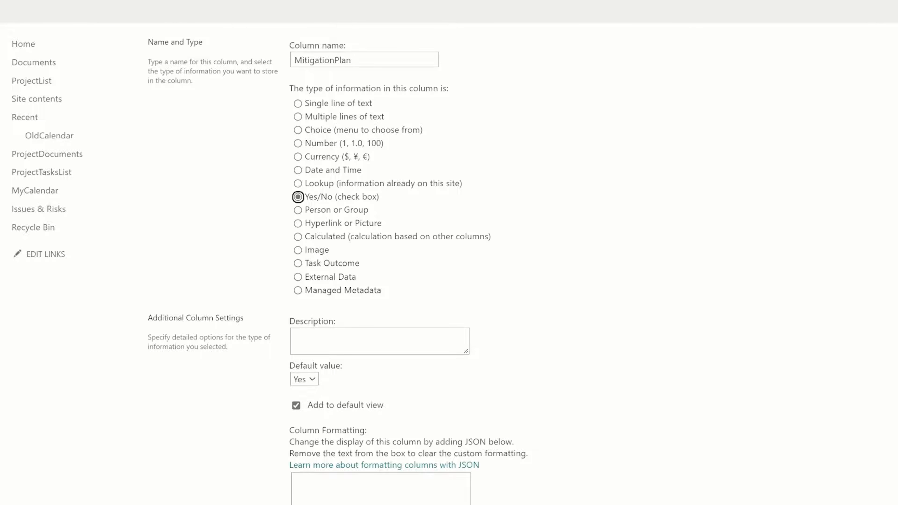
scroll(317, 271, "up", 2)
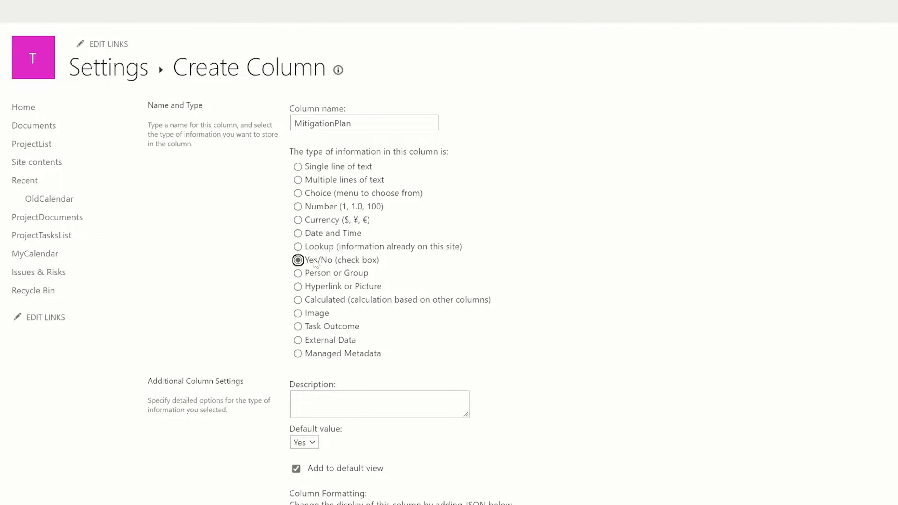
left_click(320, 181)
scroll(385, 428, "down", 5)
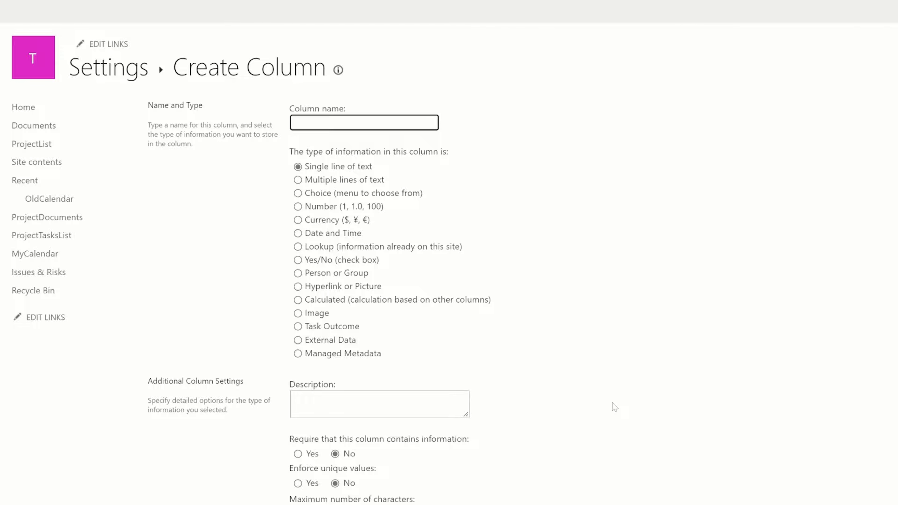
type("ContingencyPlan")
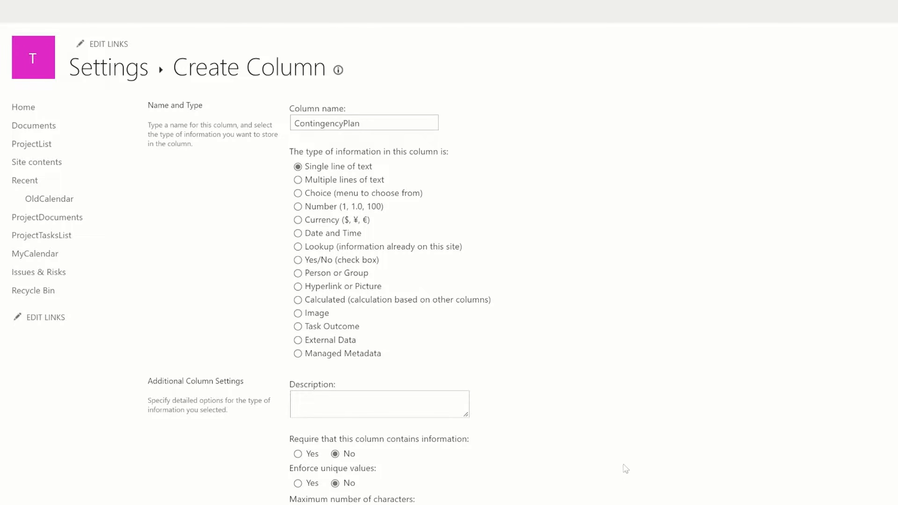
left_click(323, 180)
scroll(598, 432, "down", 5)
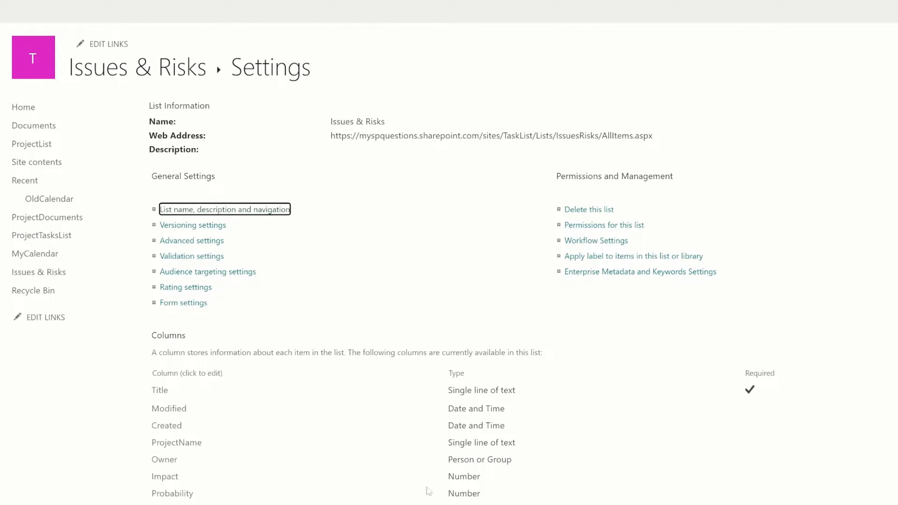
scroll(192, 396, "down", 4)
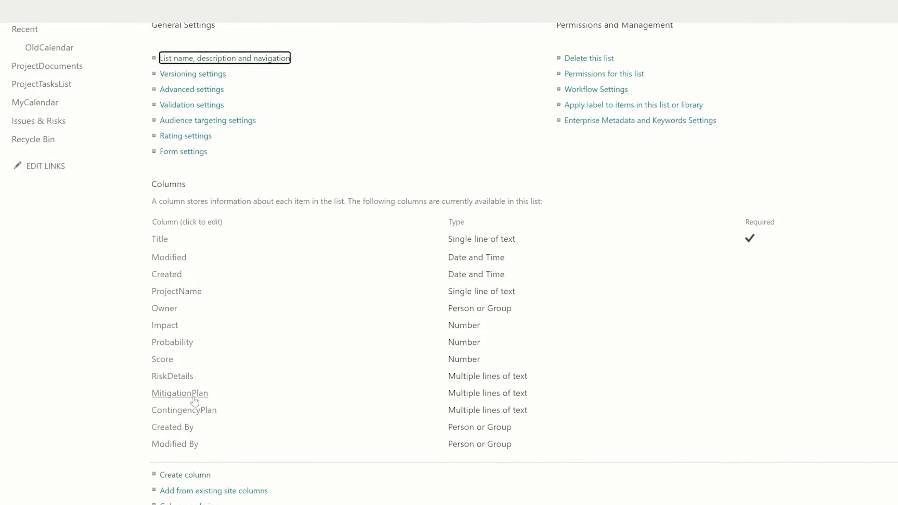
Rename the ProjectName column to 'Project Name'.
left_click(177, 292)
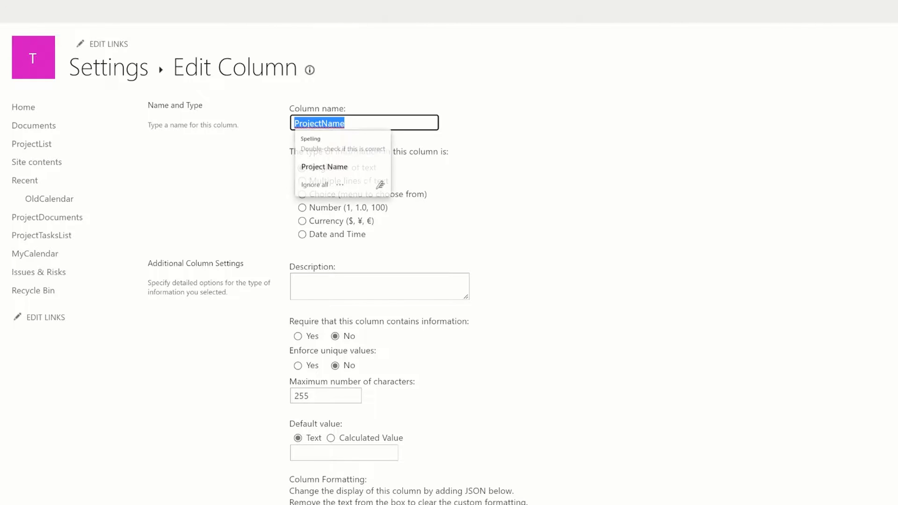
key("BackSpace")
key("ctrl+z")
type("Project Name")
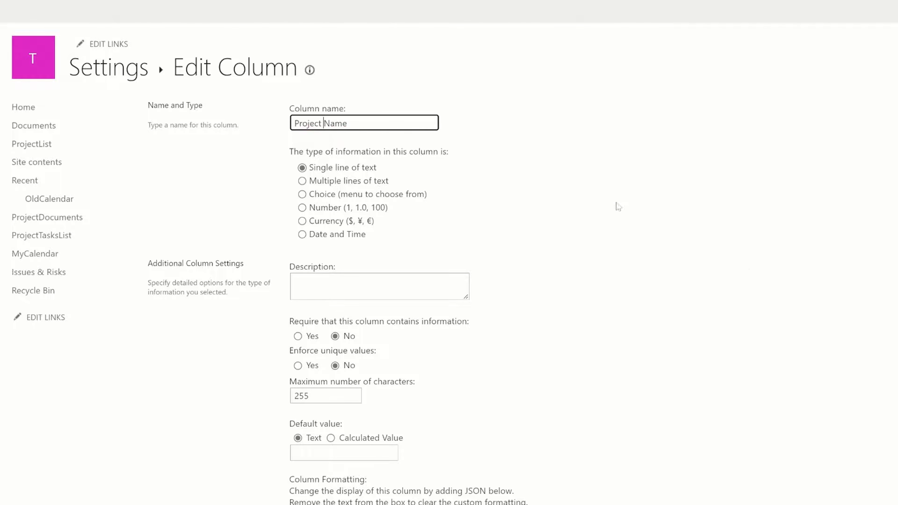
scroll(619, 206, "down", 2)
key("Return")
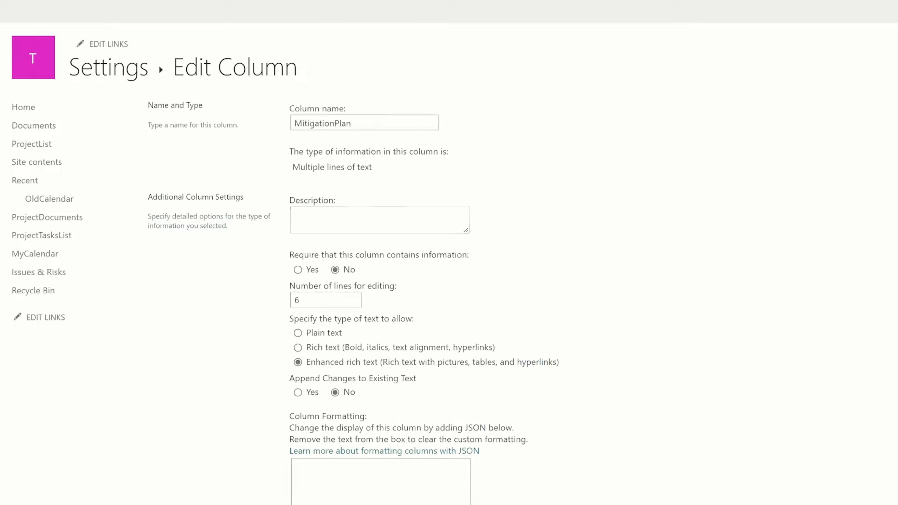
Rename columns to 'Mitigation Plan' and 'Risk Details', then start editing ContingencyPlan.
left_click(335, 123)
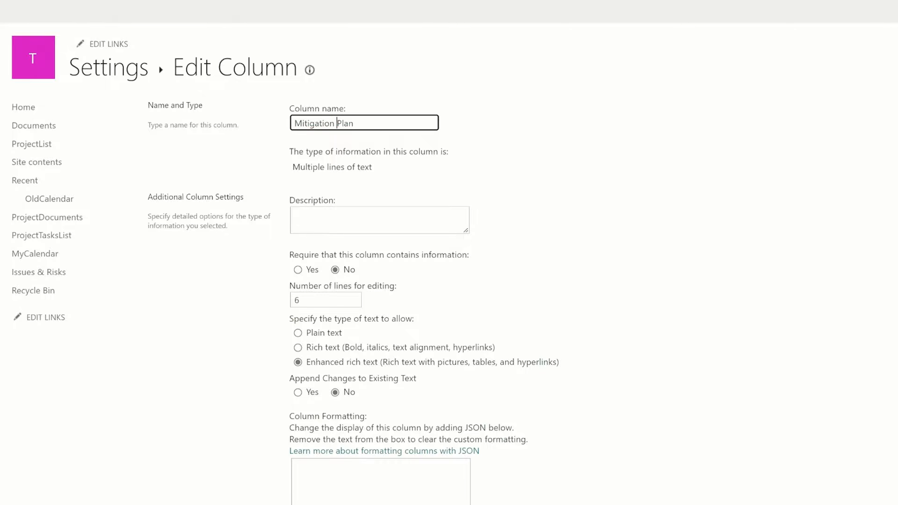
key("Return")
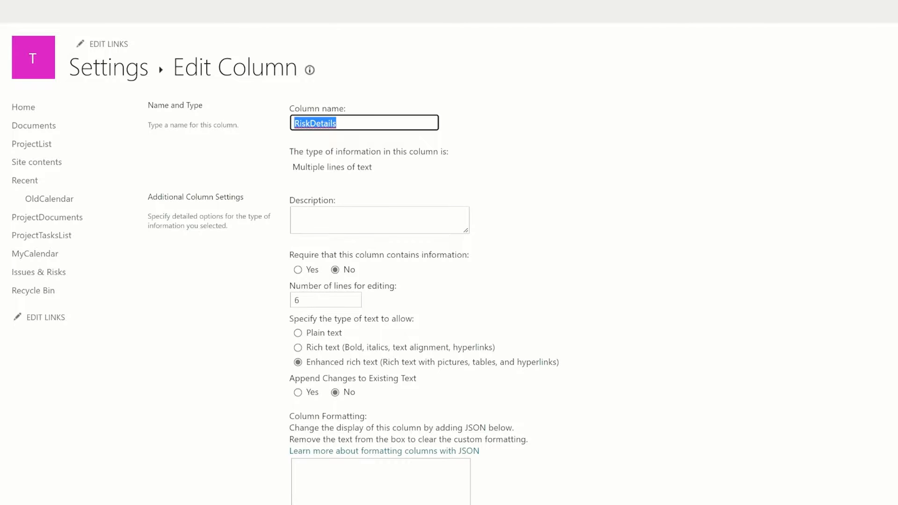
left_click(311, 123)
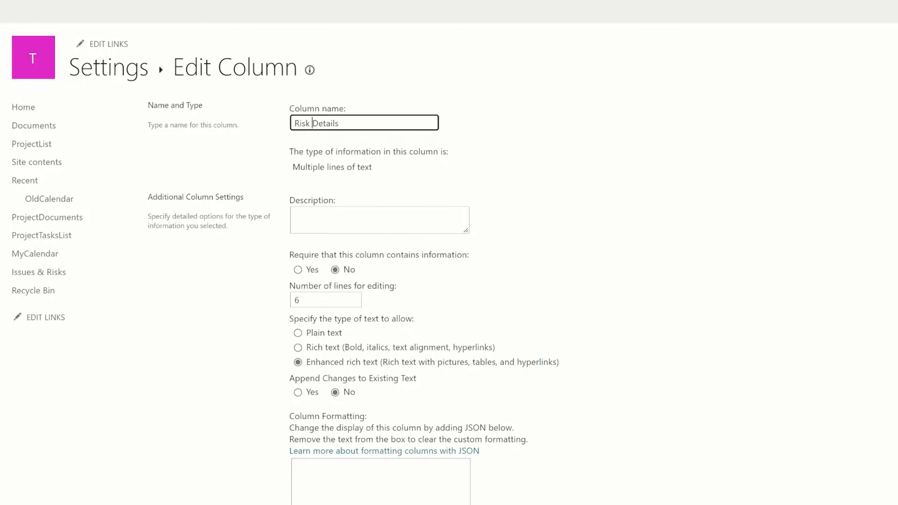
key("Return")
scroll(389, 283, "down", 3)
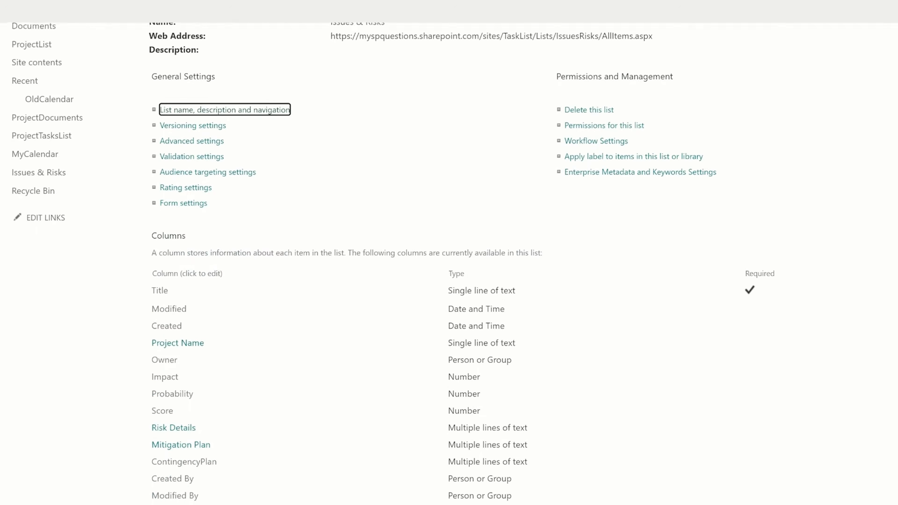
left_click(184, 445)
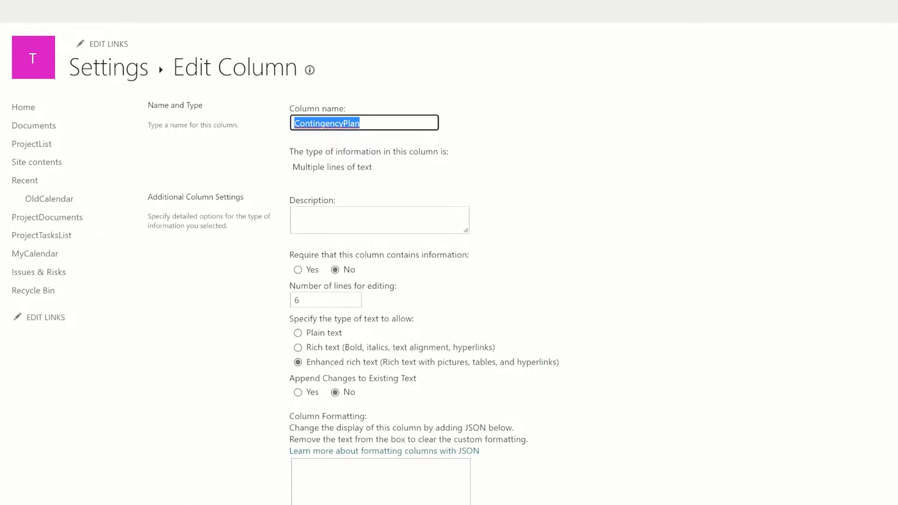
left_click(343, 123)
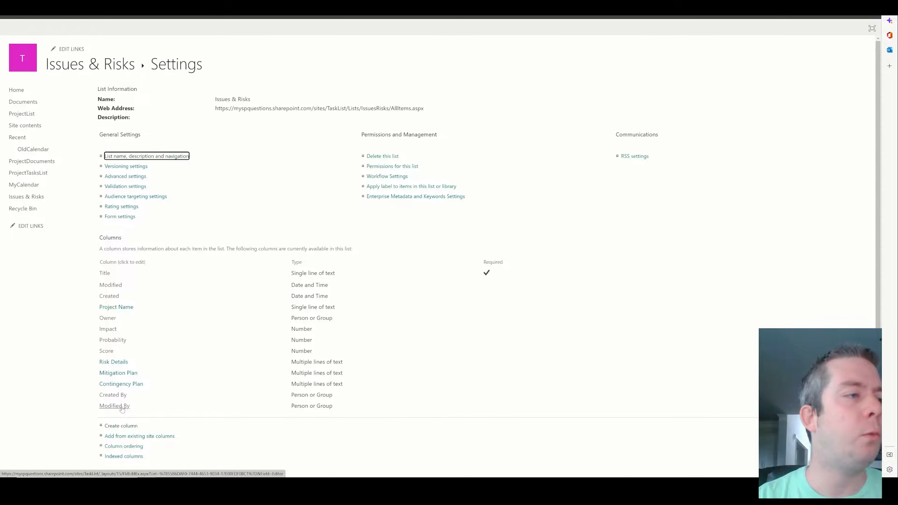
Add a single-line text column IRType after 'Type' is rejected as reserved, then return to the list.
left_click(121, 425)
type("Type")
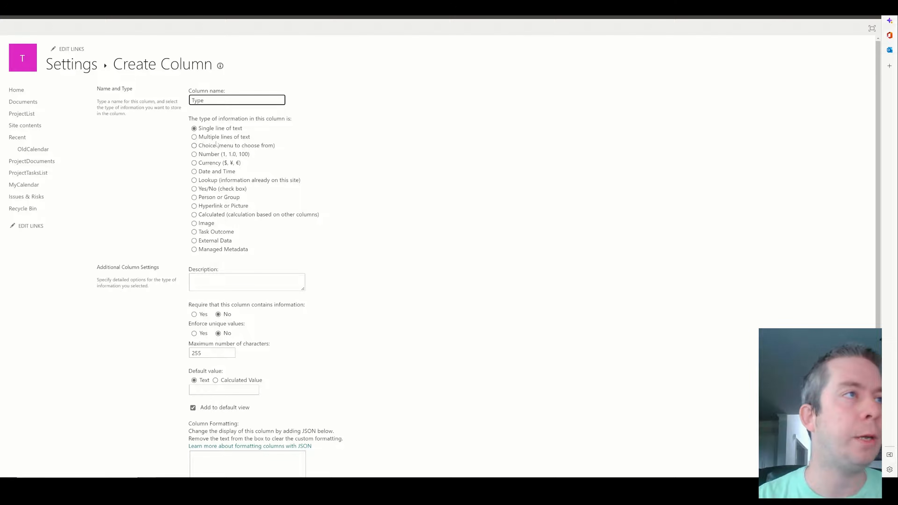
scroll(412, 240, "down", 4)
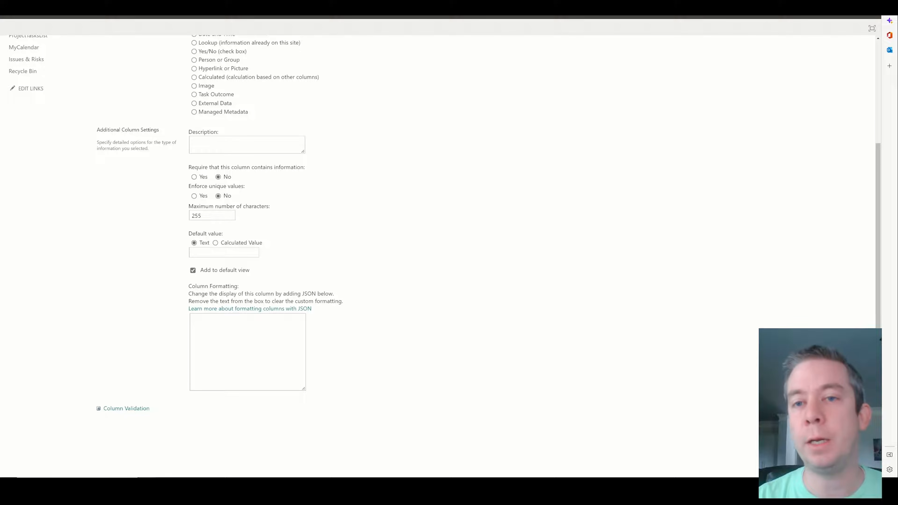
left_click(810, 429)
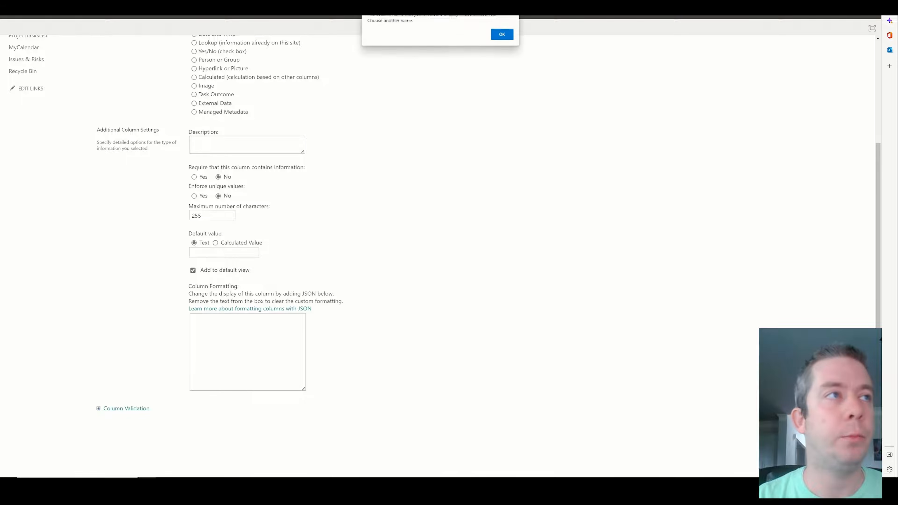
left_click(506, 38)
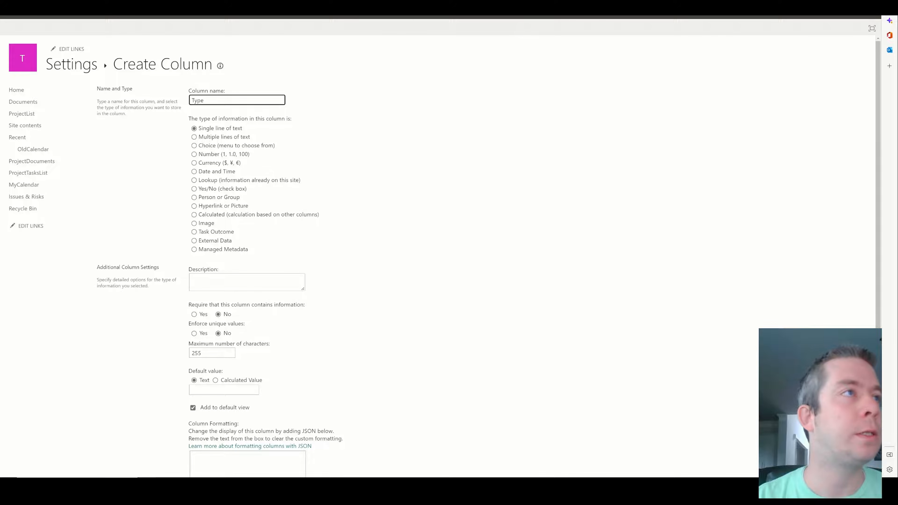
type("IR")
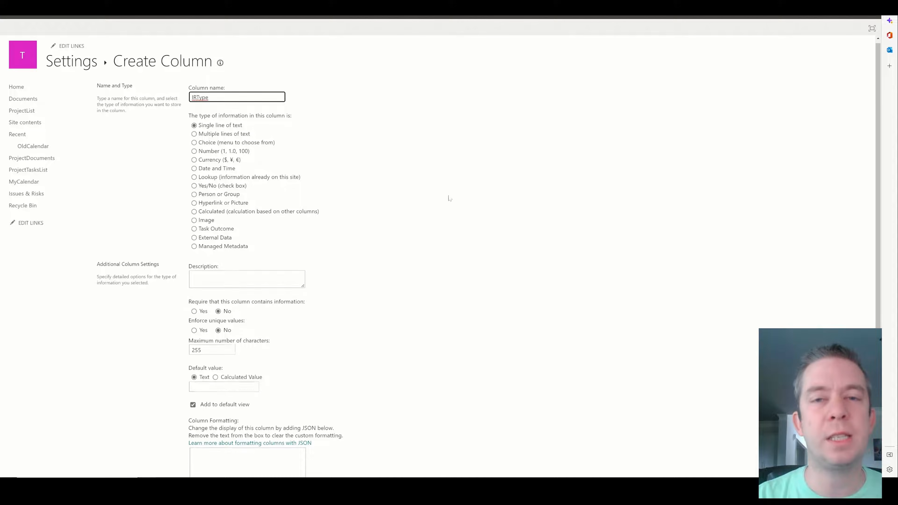
scroll(449, 197, "down", 4)
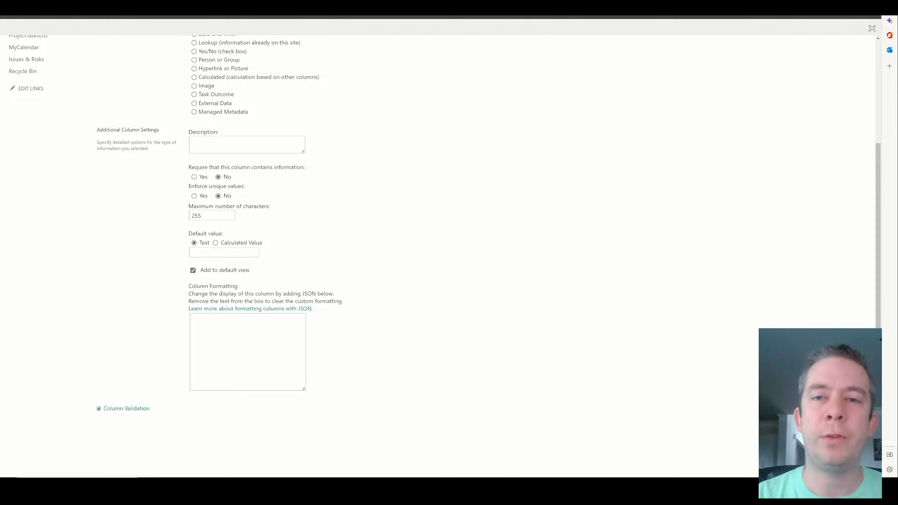
left_click(801, 429)
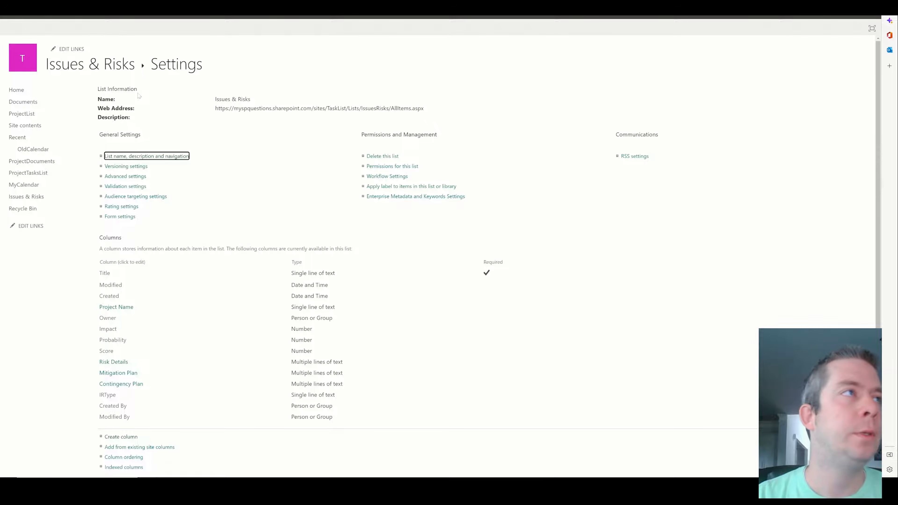
left_click(131, 71)
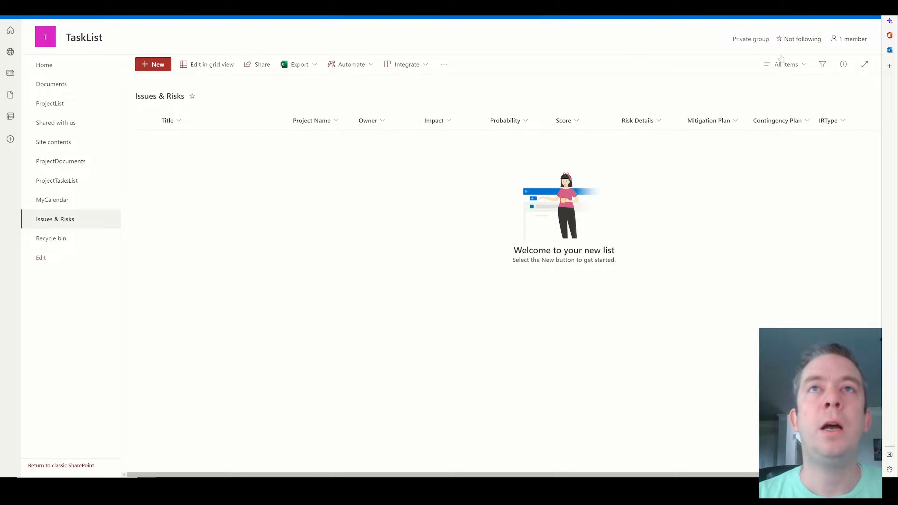
Show the Integrate > Power Apps options for the Issues & Risks list.
left_click(410, 65)
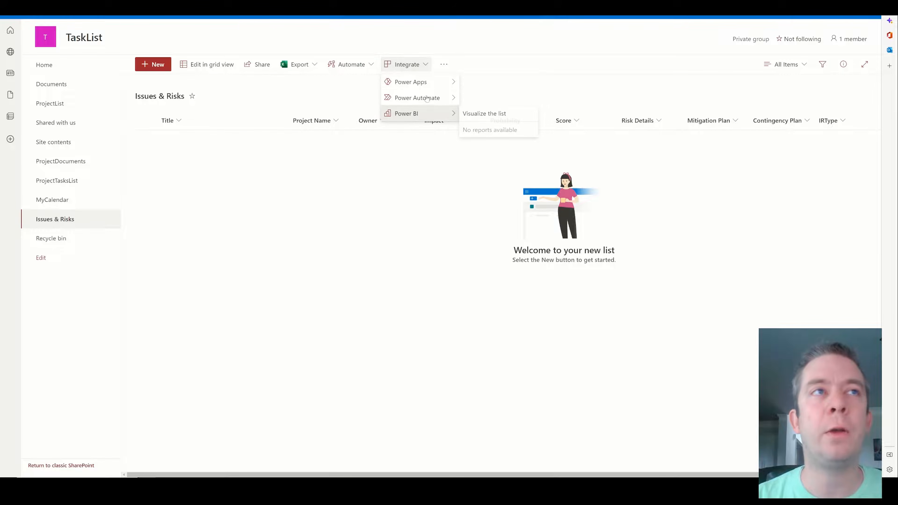
mouse_move(417, 82)
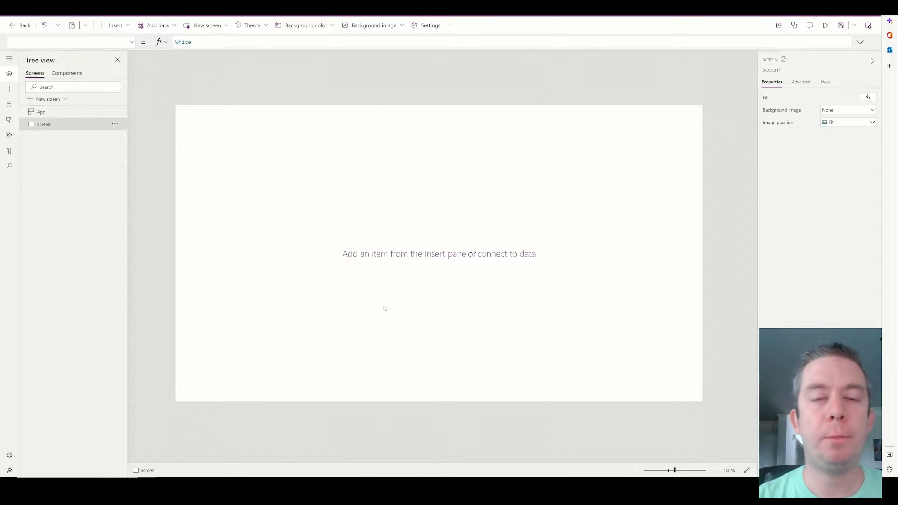
Add the SharePoint lists ProjectList and Issues & Risks as app data sources.
left_click(9, 106)
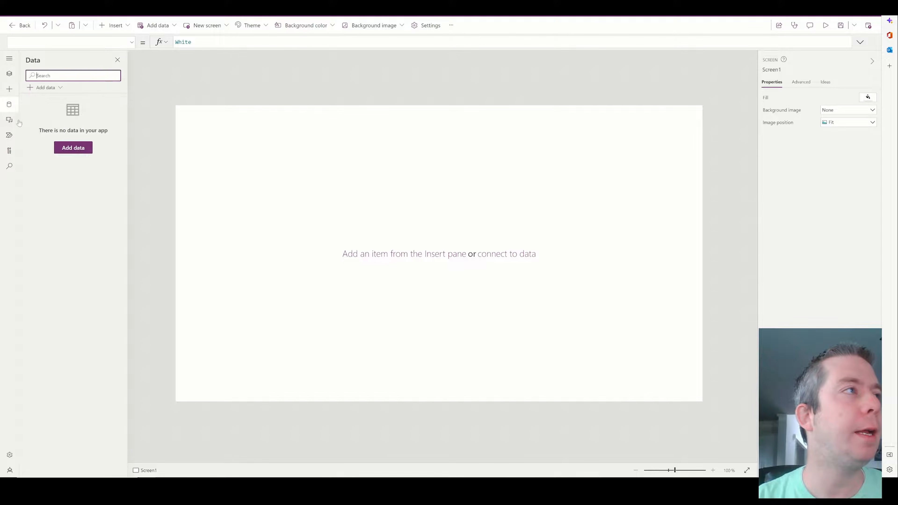
left_click(74, 149)
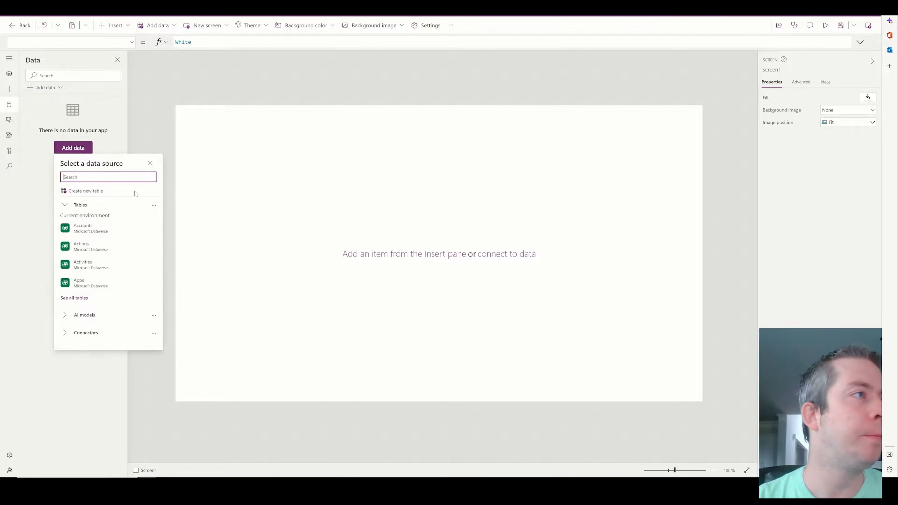
type("sharepoint")
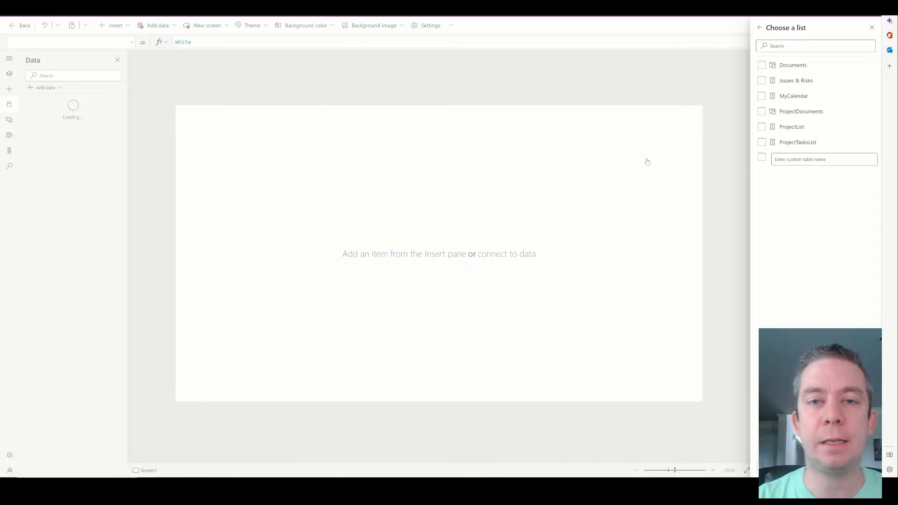
left_click(762, 127)
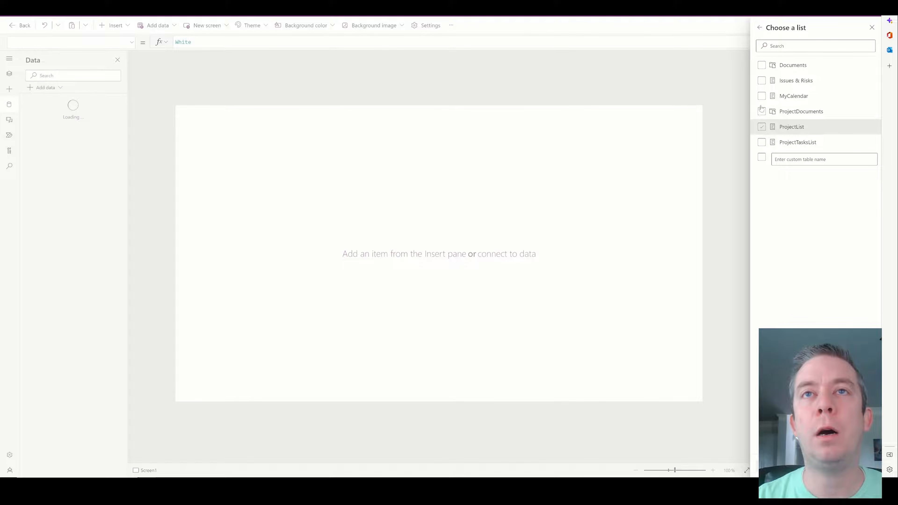
left_click(762, 81)
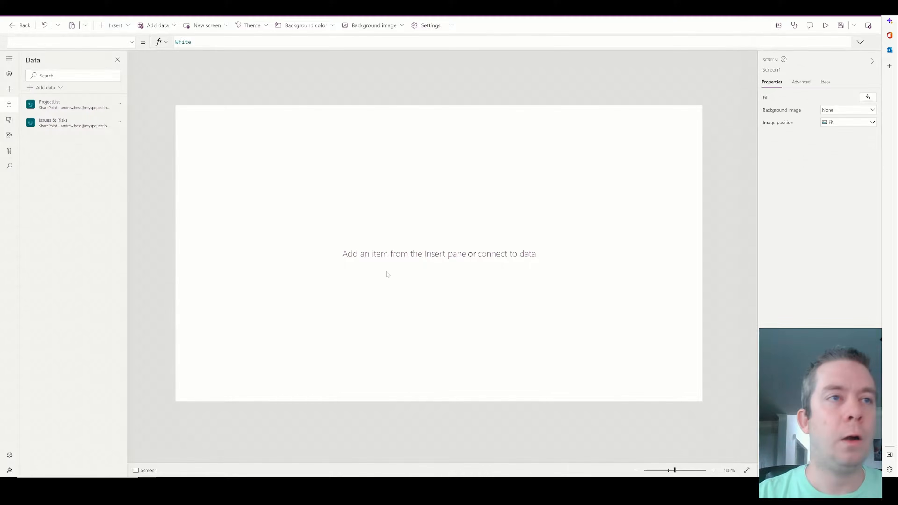
Insert a vertical gallery bound to ProjectList, shorten it, and move it right and down.
left_click(122, 28)
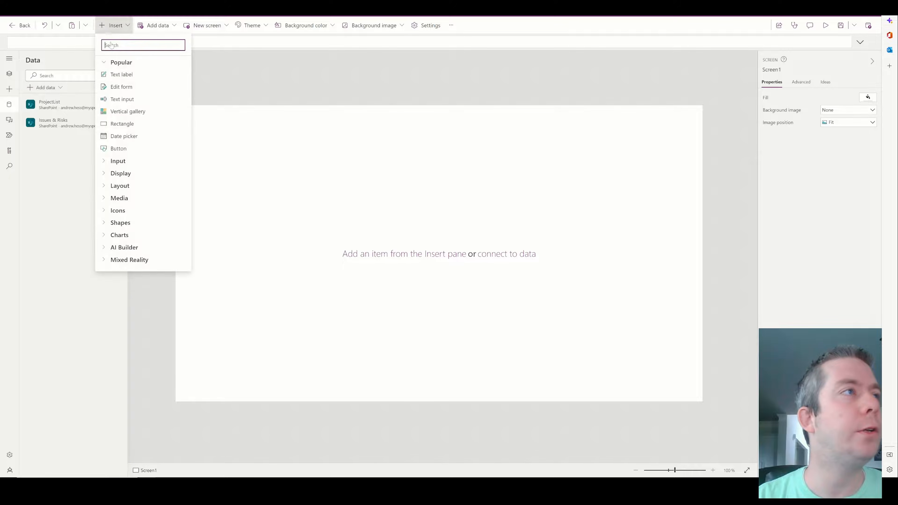
left_click(320, 194)
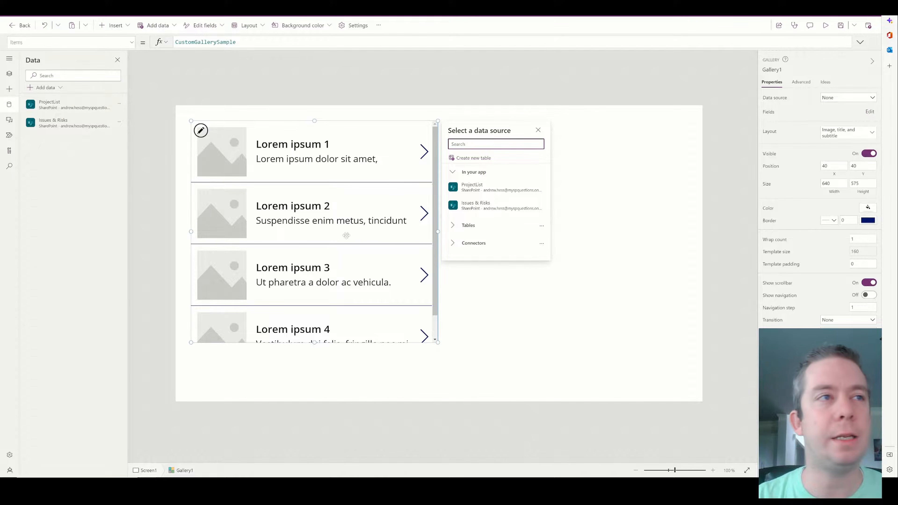
left_click(464, 191)
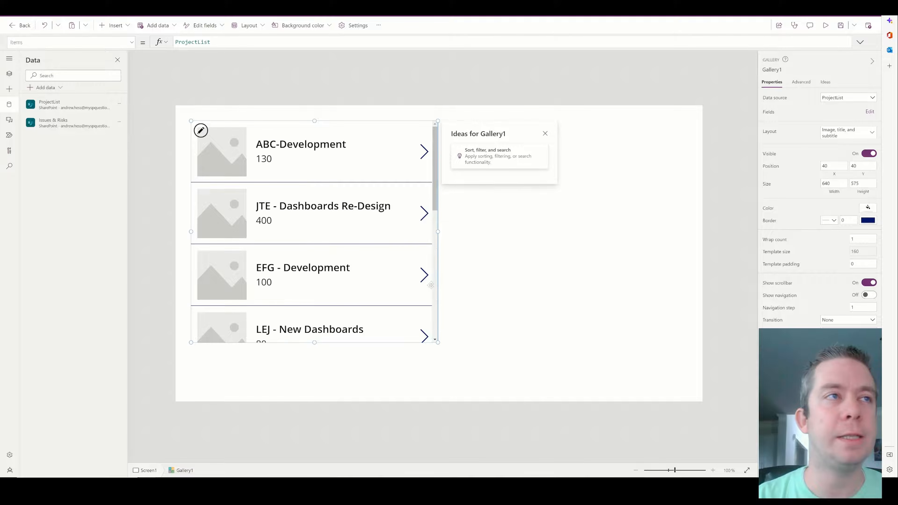
left_click_drag(438, 342, 431, 197)
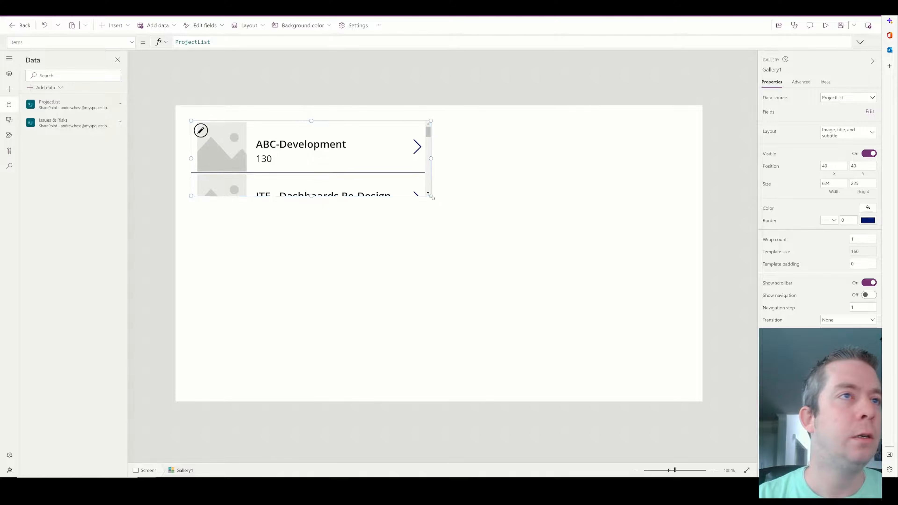
left_click_drag(436, 179, 515, 243)
Delete Image1, remove the image references from Title1's X and Width formulas, and widen the gallery.
left_click(311, 227)
key("Delete")
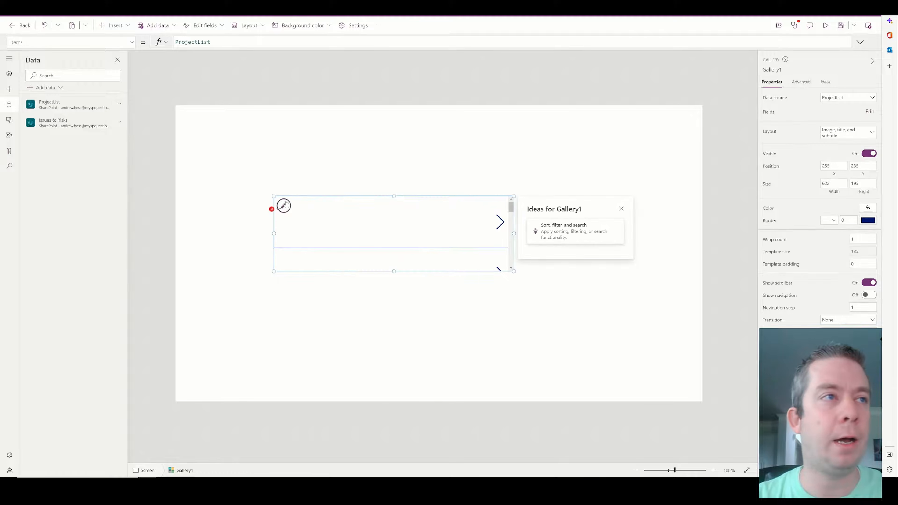
left_click(273, 209)
left_click(305, 220)
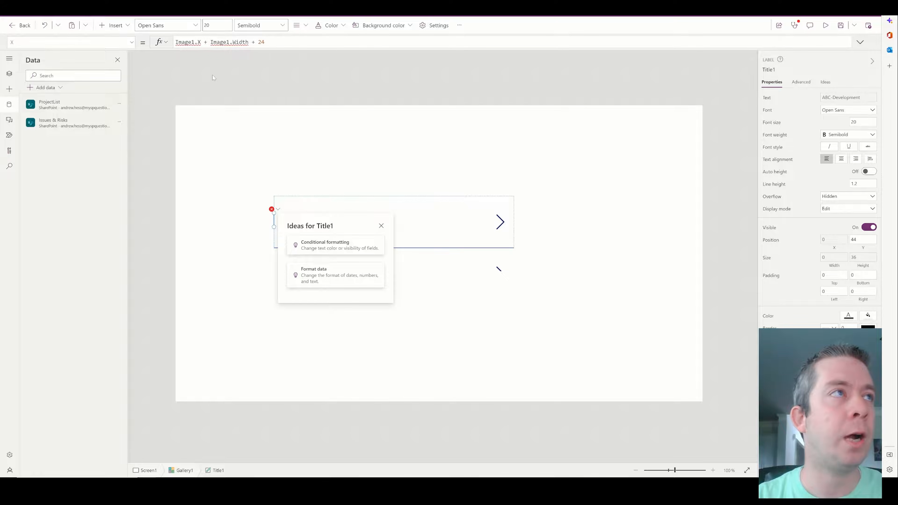
left_click_drag(259, 42, 175, 42)
key("BackSpace")
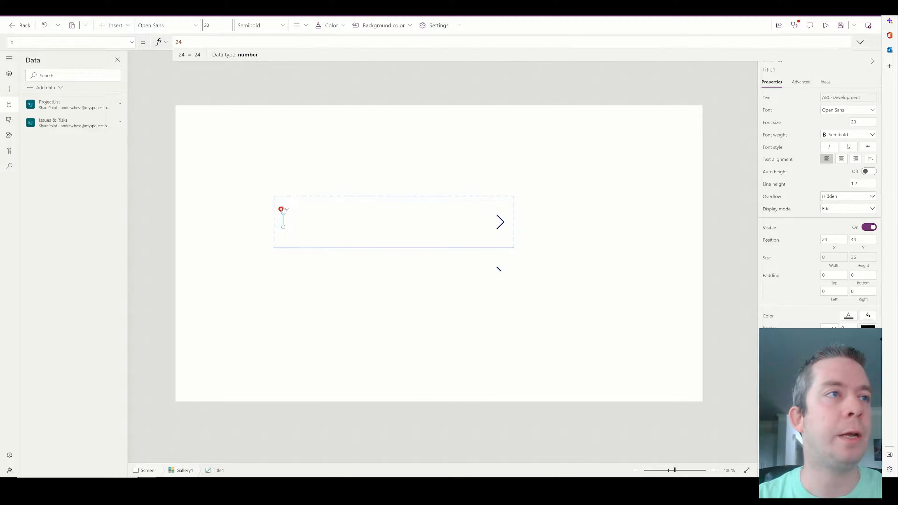
left_click(284, 210)
left_click(306, 220)
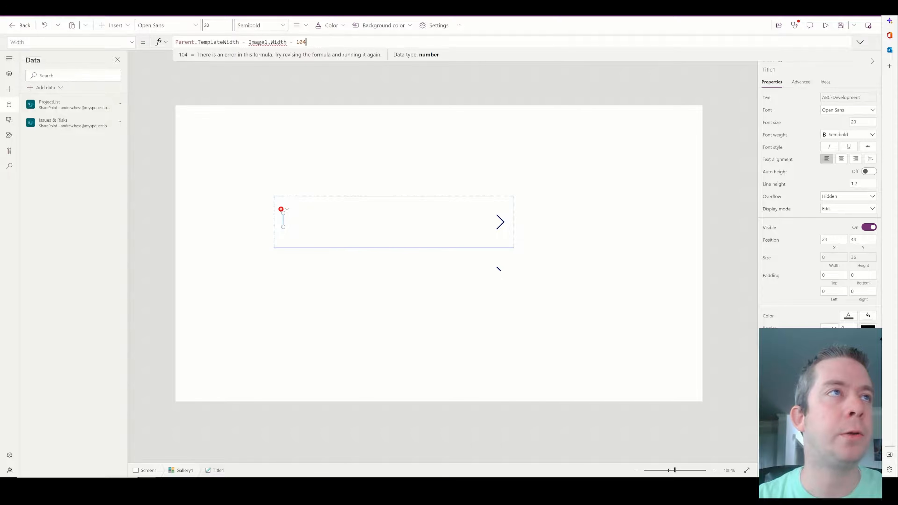
left_click_drag(296, 42, 249, 42)
key("BackSpace")
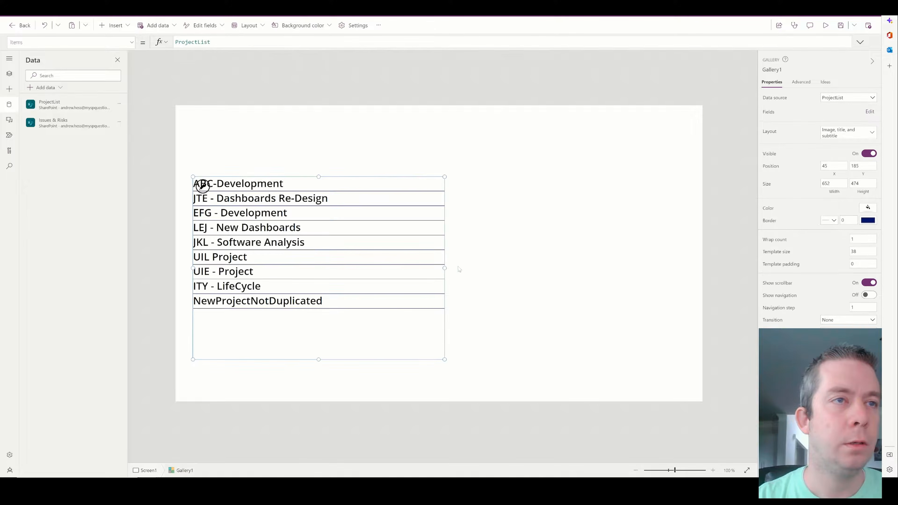
left_click_drag(444, 268, 673, 267)
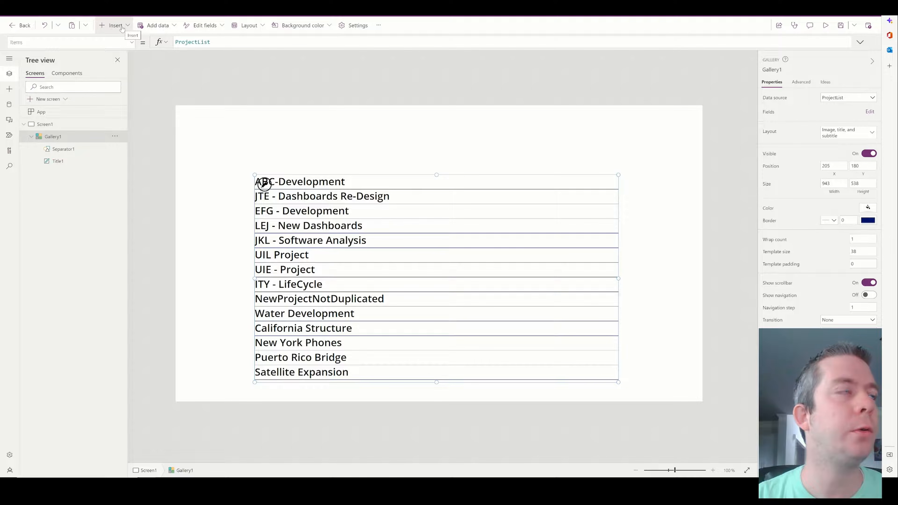
Add a New Risk button above the right side of the project gallery.
left_click(121, 25)
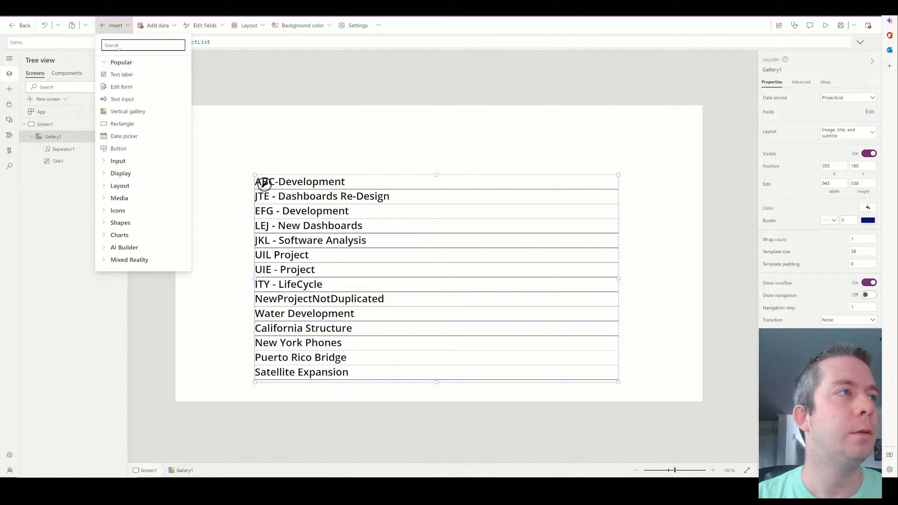
left_click(118, 148)
left_click_drag(220, 128, 564, 136)
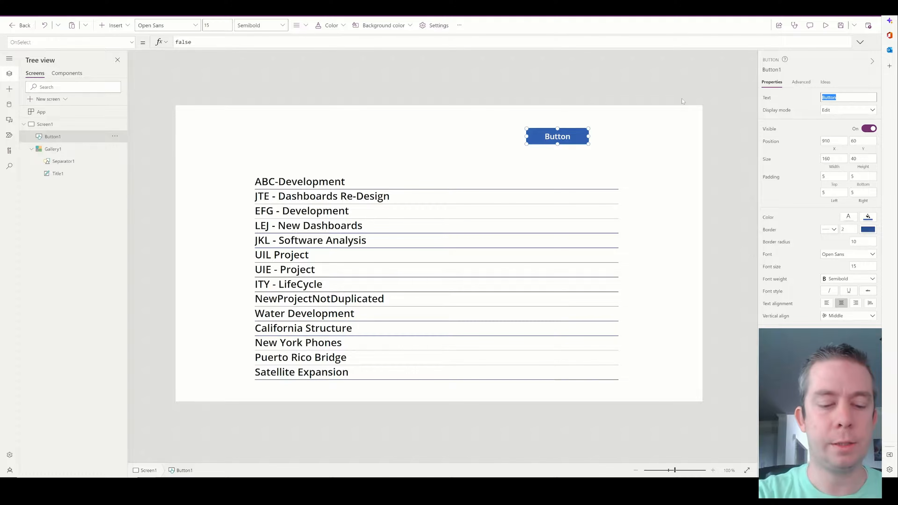
type("New Risk")
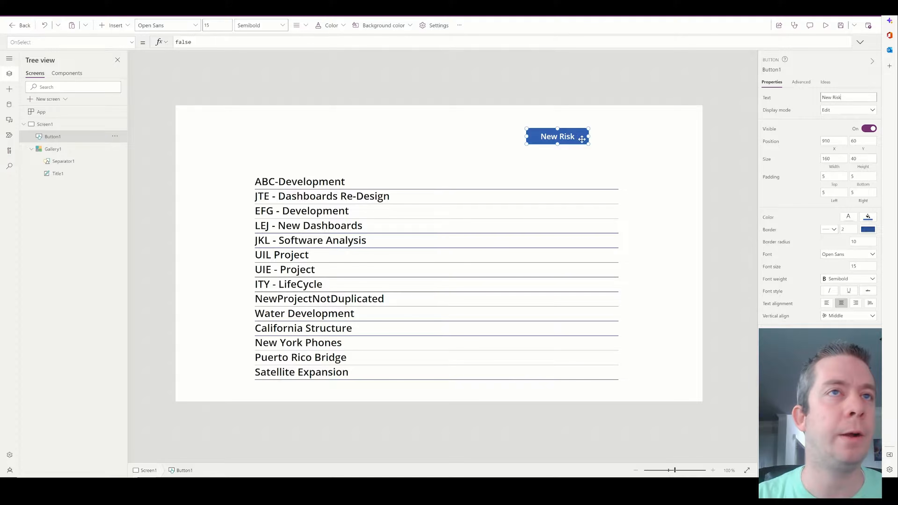
left_click(566, 190)
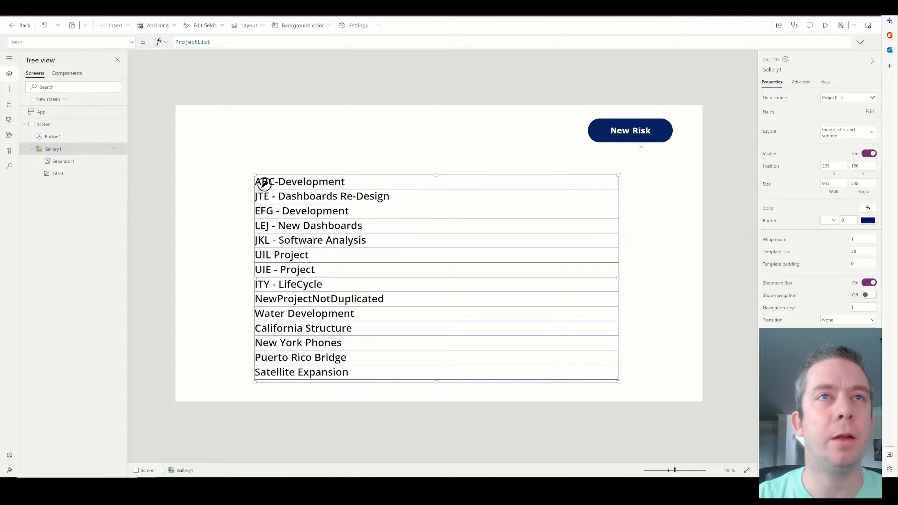
left_click_drag(646, 136, 631, 135)
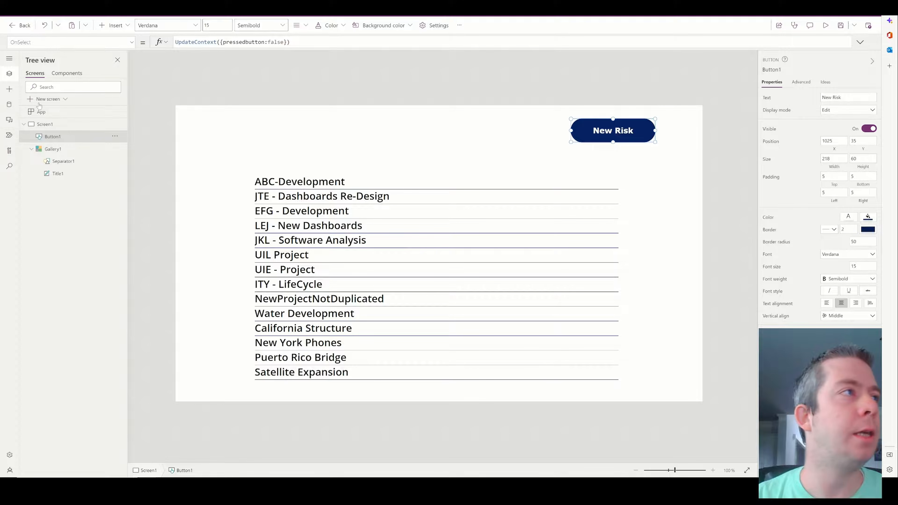
Create a blank Screen2 and insert an edit form on it.
left_click(48, 99)
left_click(55, 145)
left_click(113, 25)
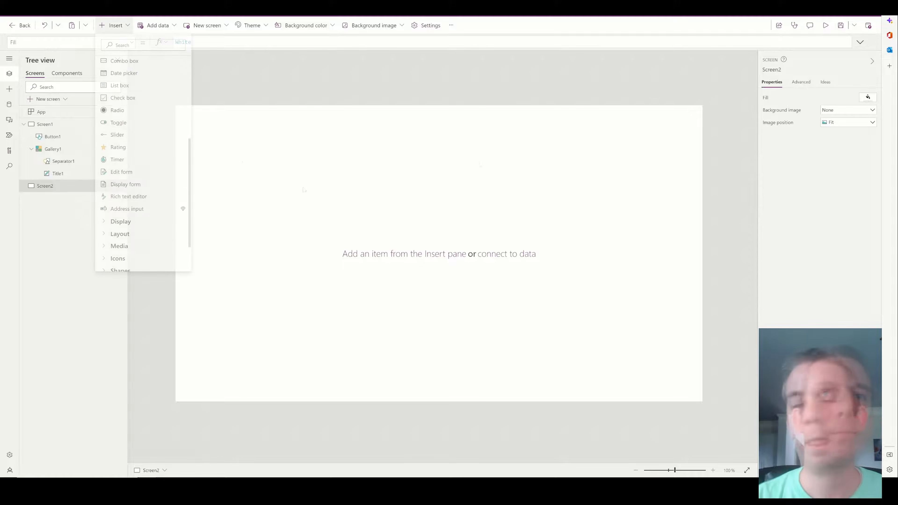
left_click(121, 172)
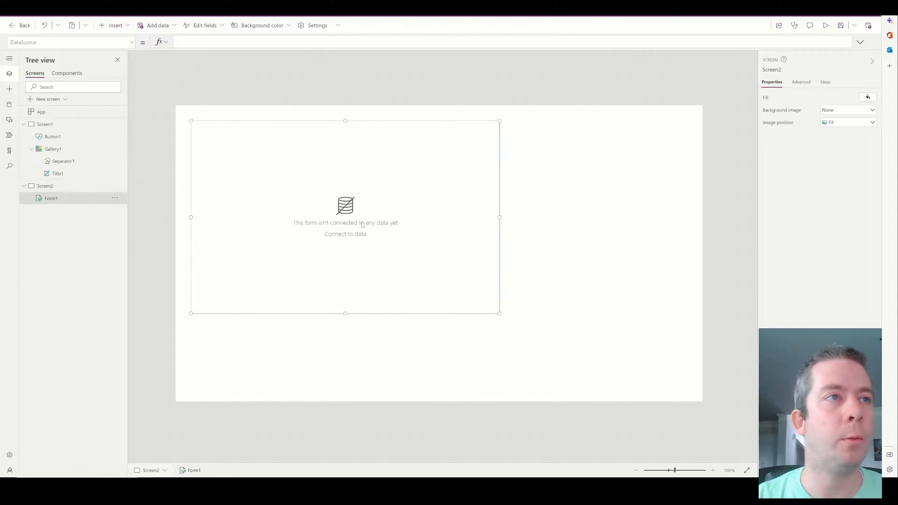
Connect Form1 to the Issues & Risks list, then enlarge and reposition it.
left_click(831, 99)
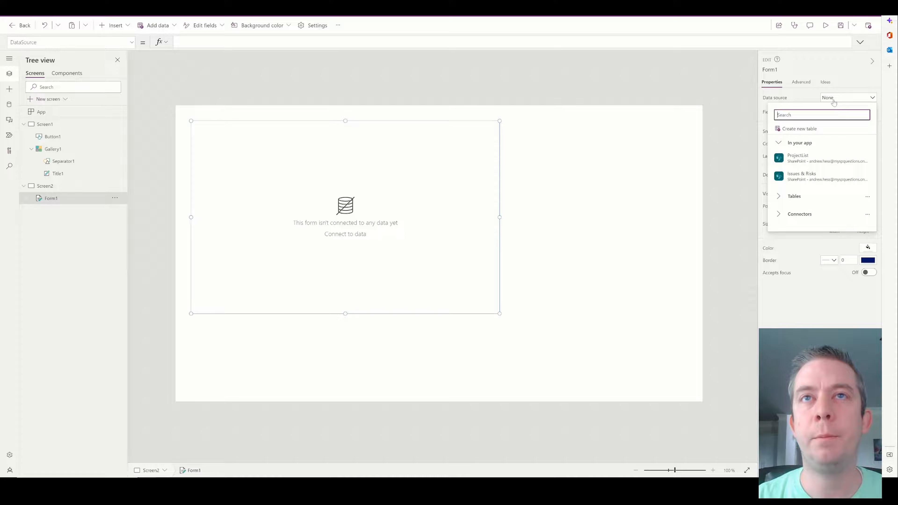
left_click(808, 176)
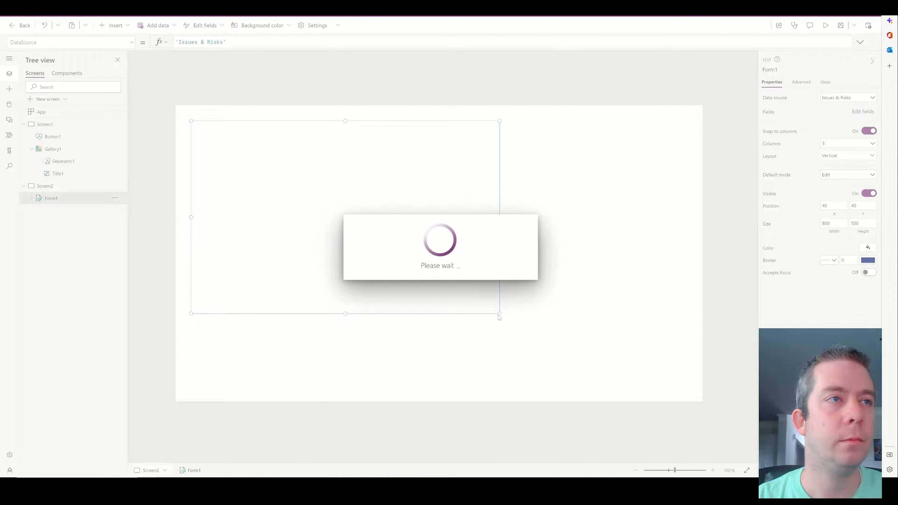
left_click_drag(499, 313, 677, 378)
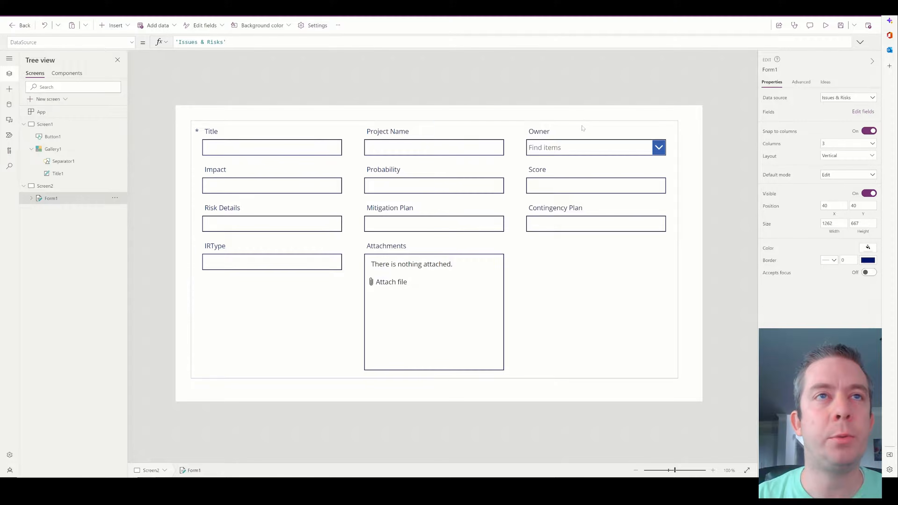
left_click_drag(581, 120, 584, 128)
Delete the Attachments card and widen the Title and Project Name cards to full width.
left_click(501, 254)
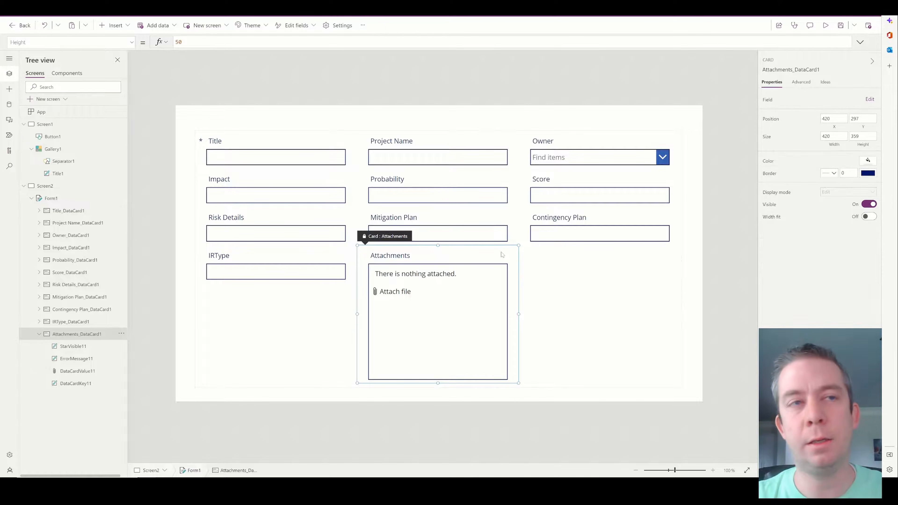
key("Delete")
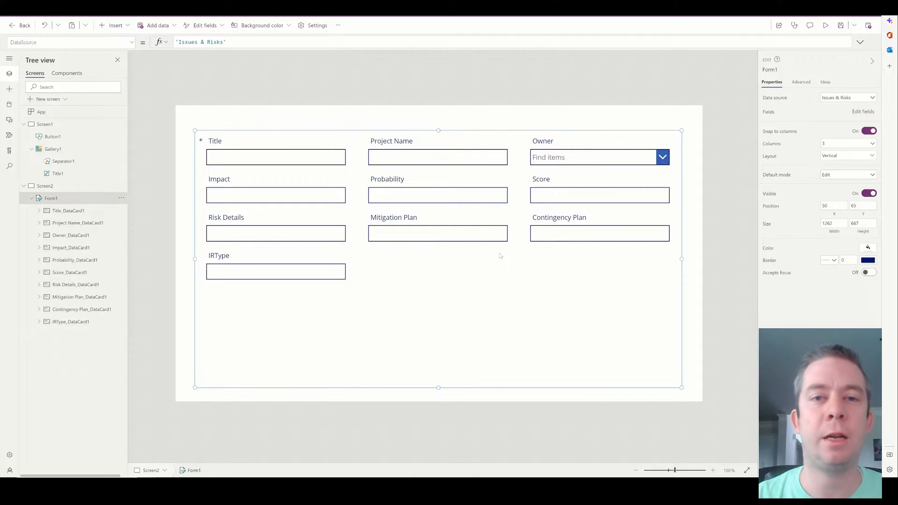
left_click(312, 136)
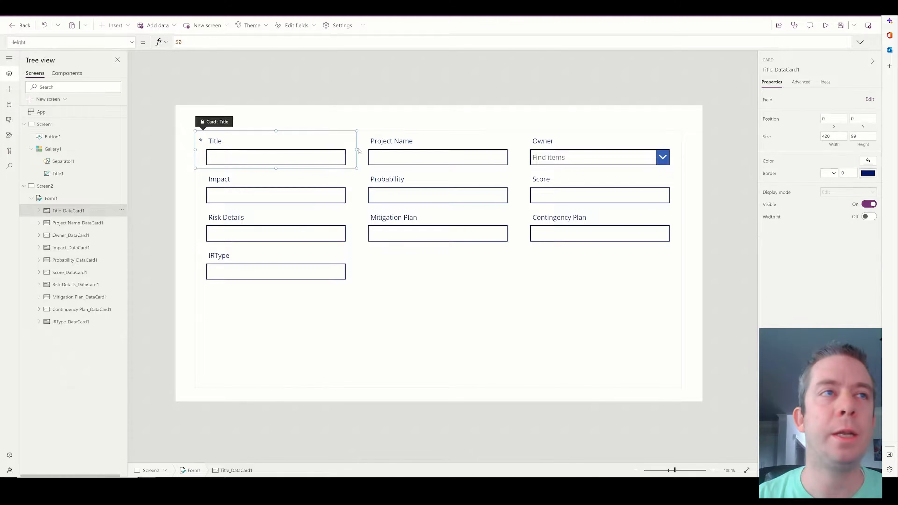
left_click_drag(358, 149, 505, 155)
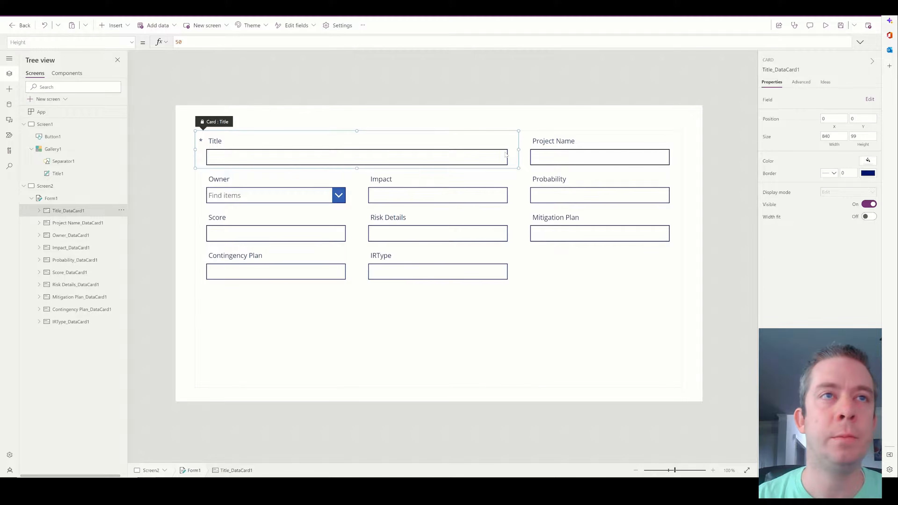
left_click(582, 141)
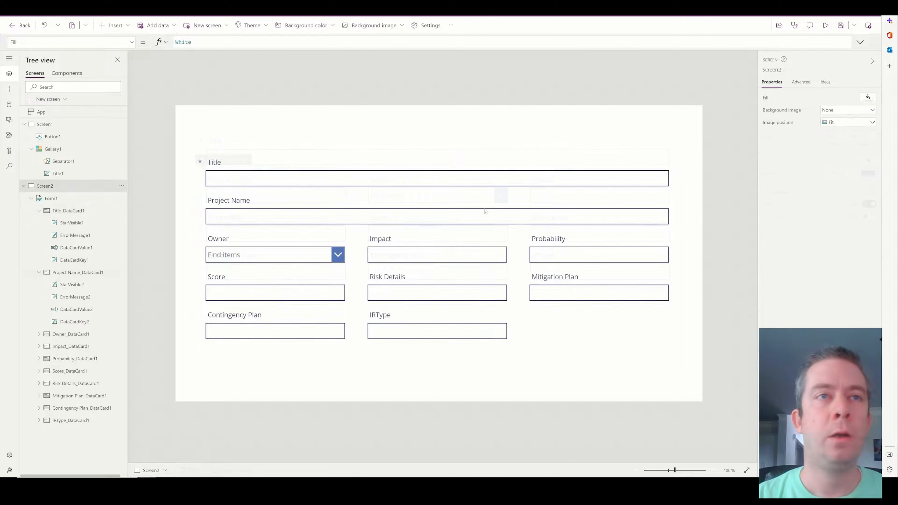
left_click(463, 213)
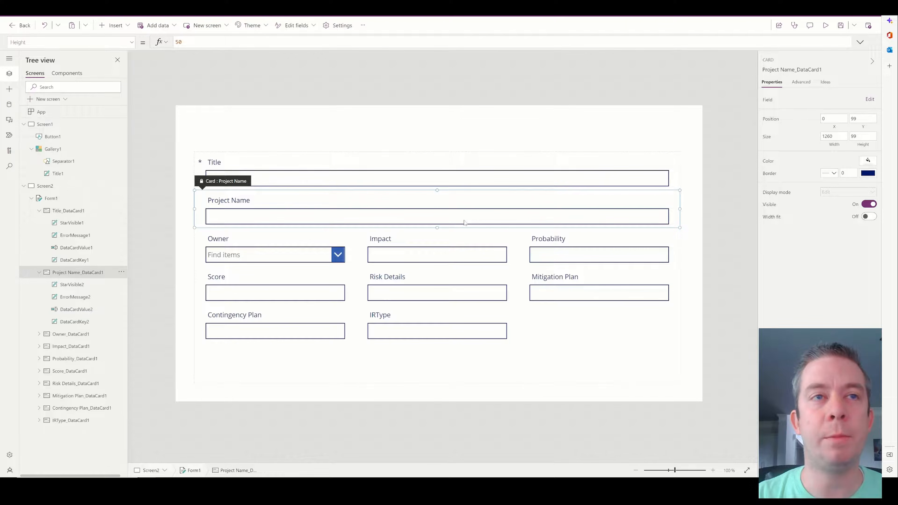
Replace the Project Name text box with a full-width dropdown inside a taller card.
left_click(465, 222)
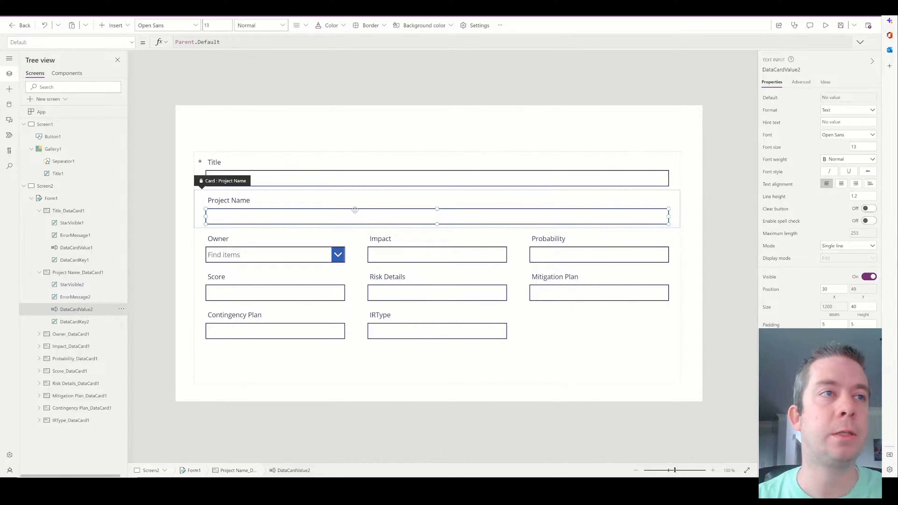
left_click(800, 82)
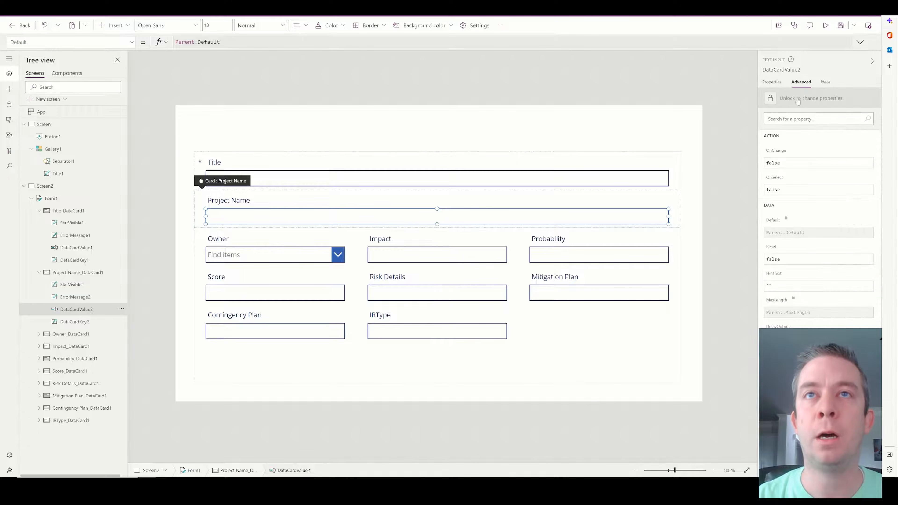
key("Delete")
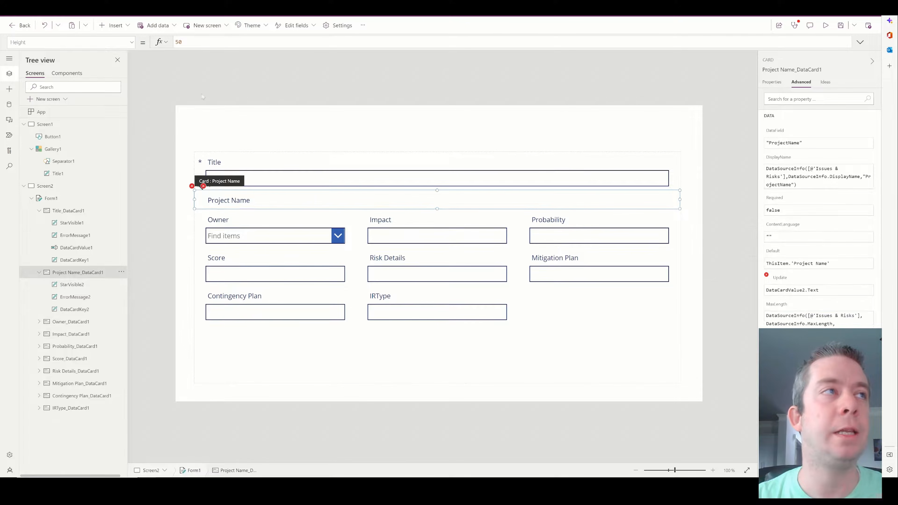
left_click(113, 25)
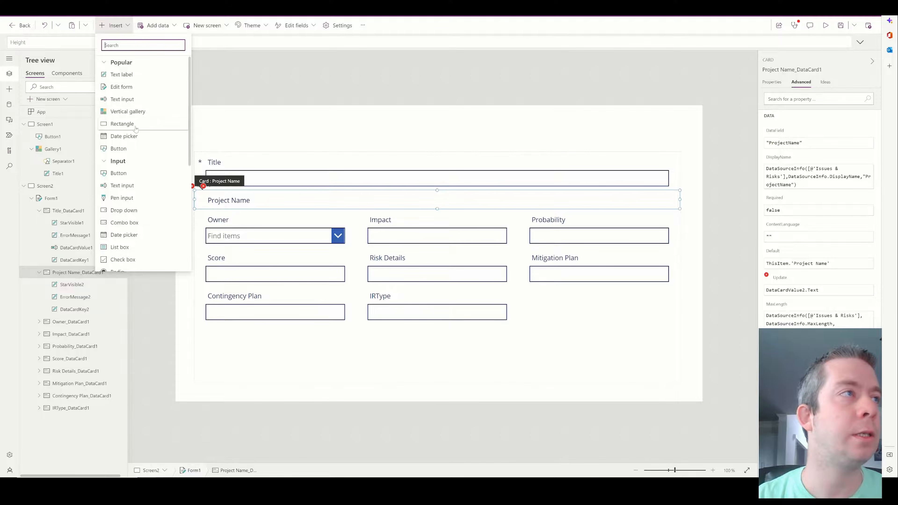
scroll(135, 207, "down", 1)
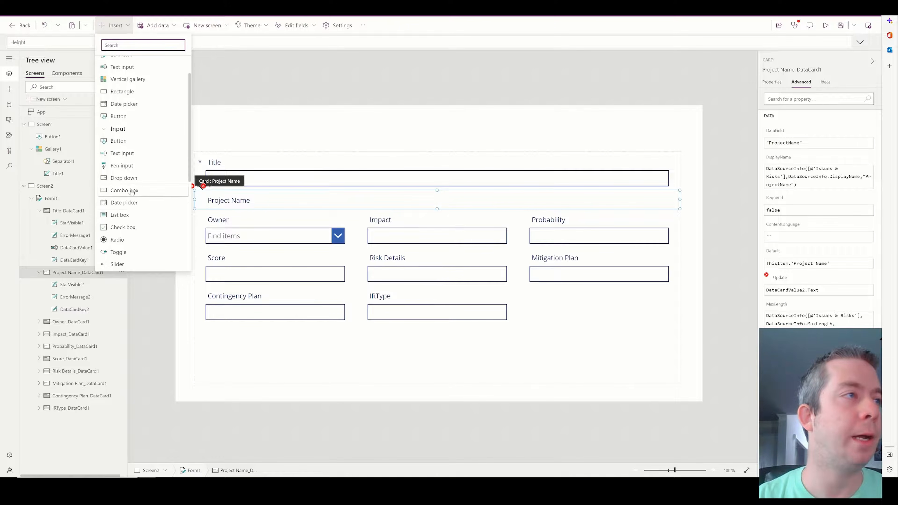
left_click(131, 178)
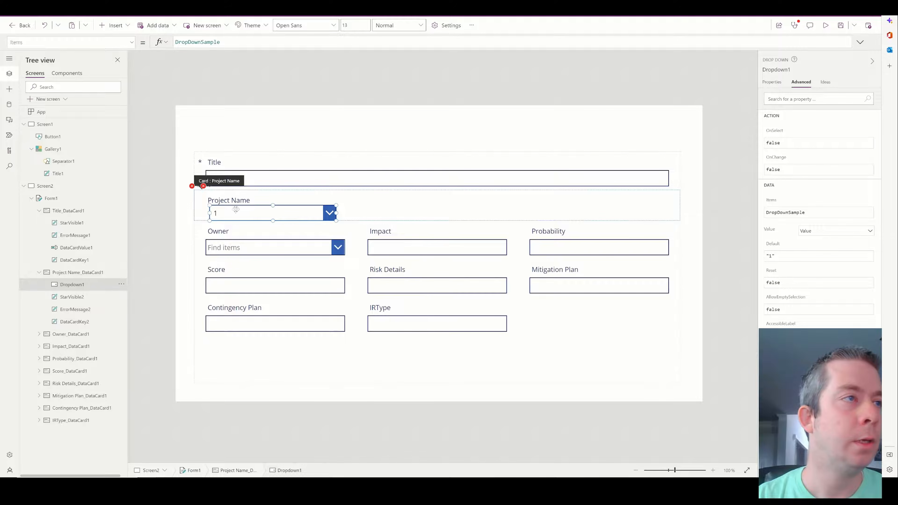
left_click(429, 221)
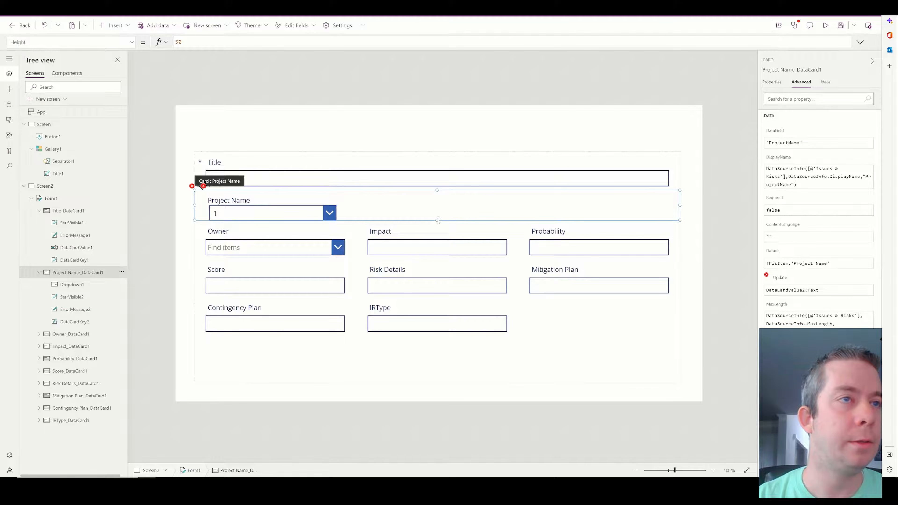
left_click_drag(428, 220, 428, 229)
left_click(286, 215)
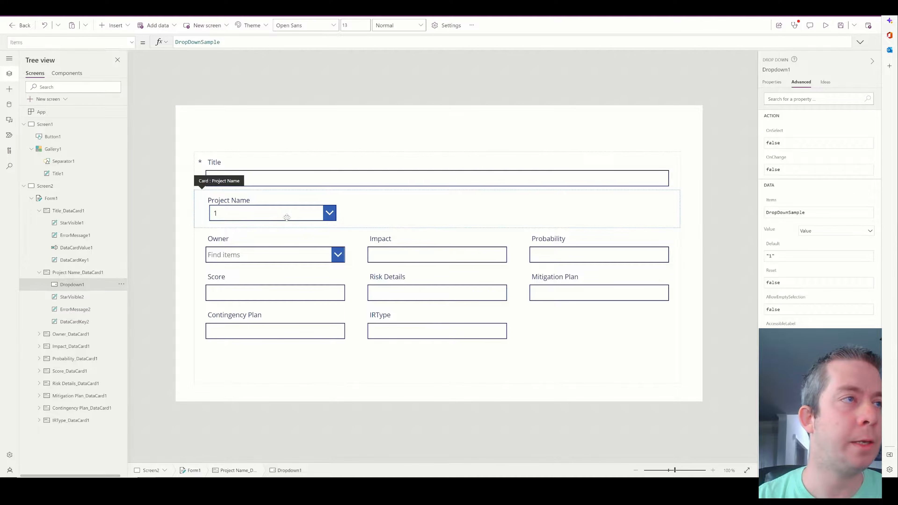
left_click_drag(287, 215, 668, 215)
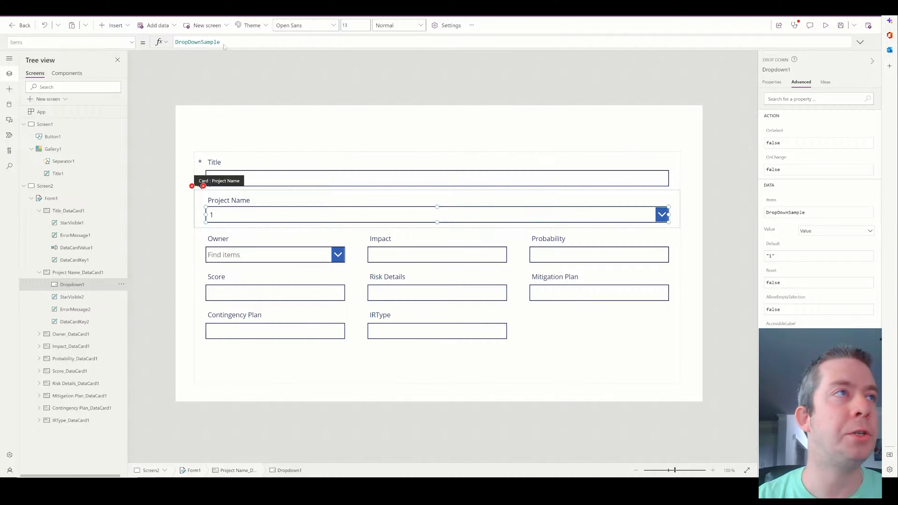
Set the dropdown's Items to ProjectList.Title and preview the app.
key("ctrl+a")
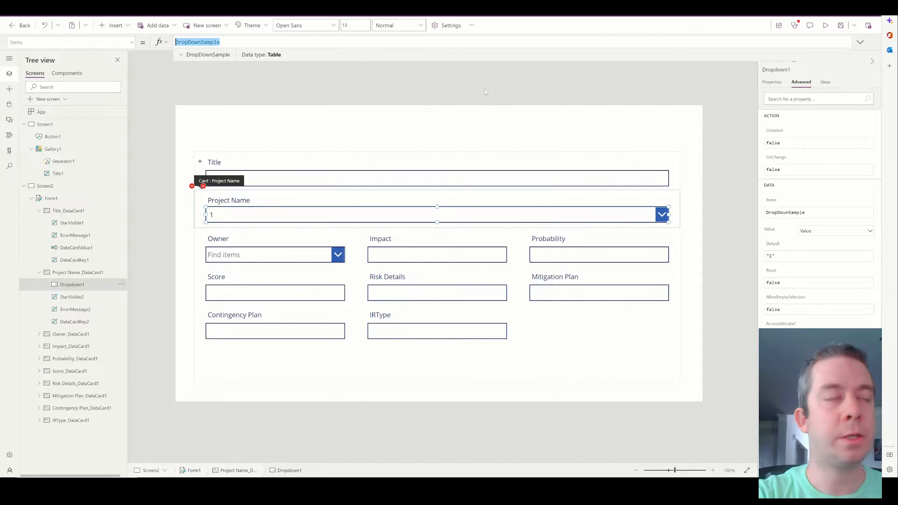
type("ProjectList.")
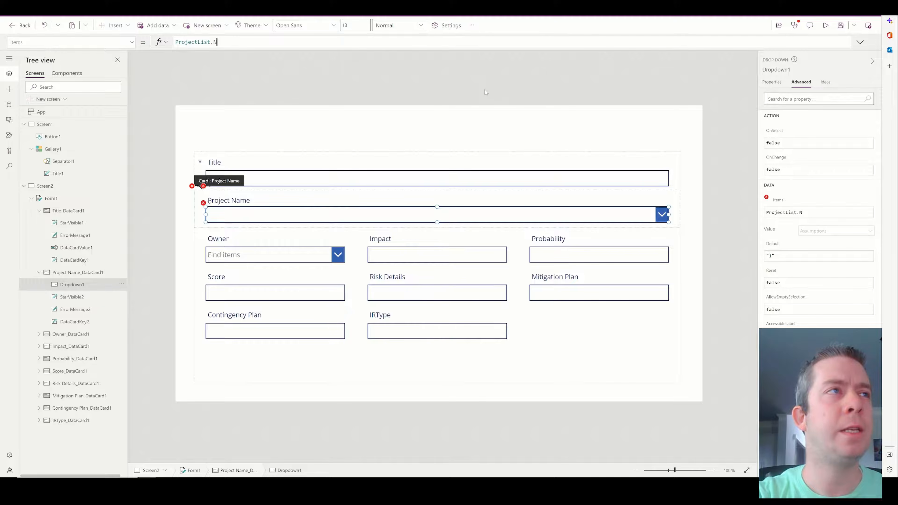
type("Title")
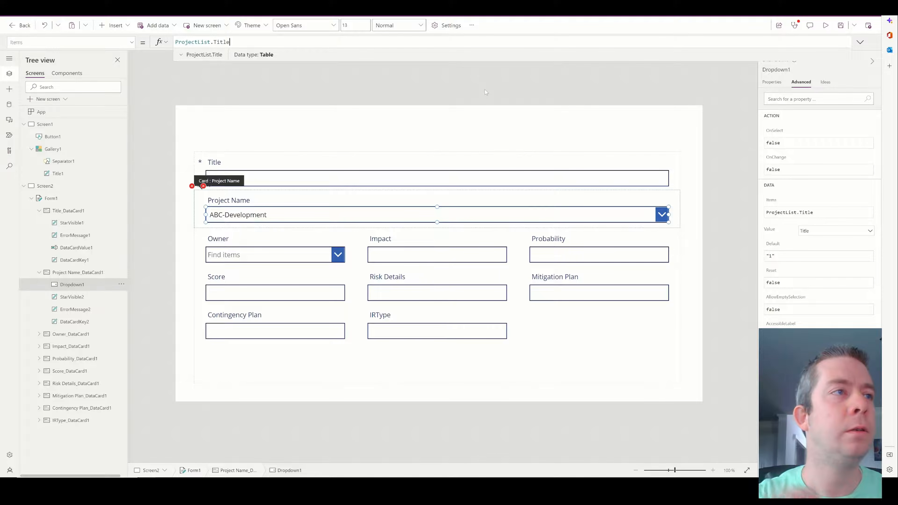
left_click(825, 25)
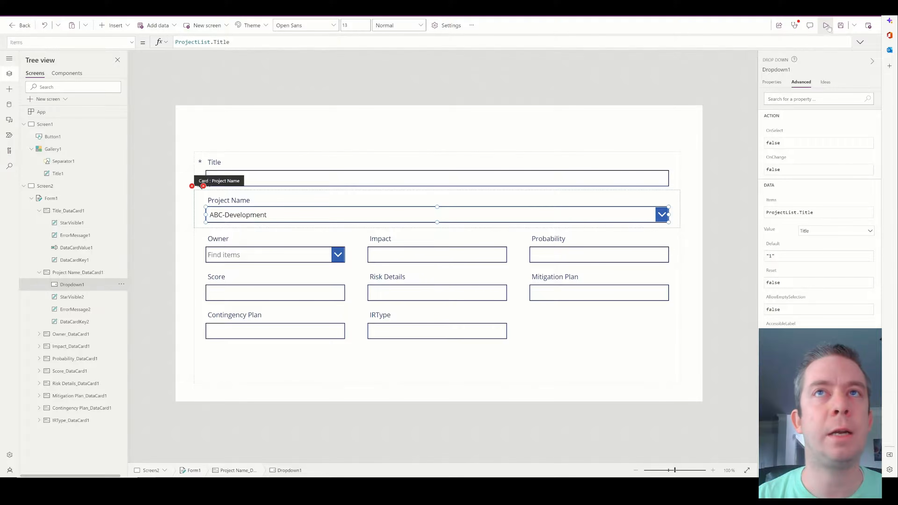
Copy the New Risk button from Screen1 onto Screen2 and move it slightly right.
left_click(866, 28)
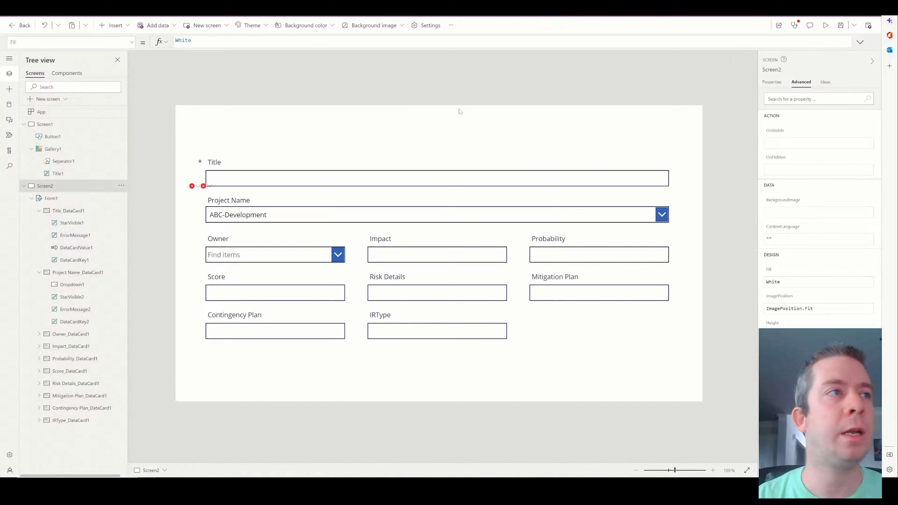
left_click(49, 128)
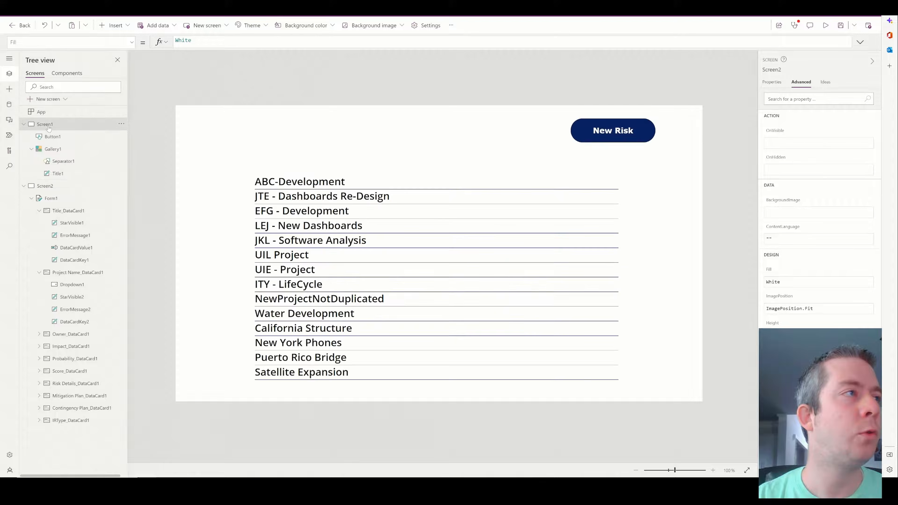
left_click(611, 138)
left_click(69, 191)
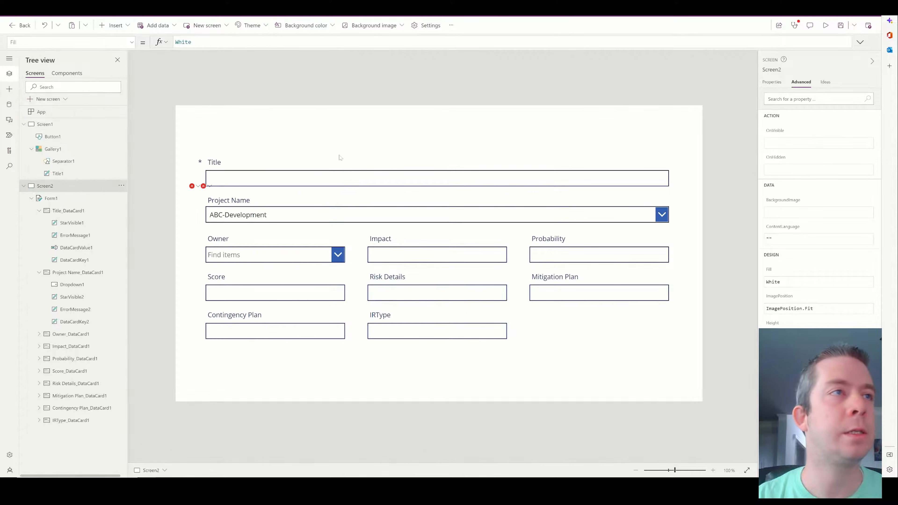
key("ctrl+v")
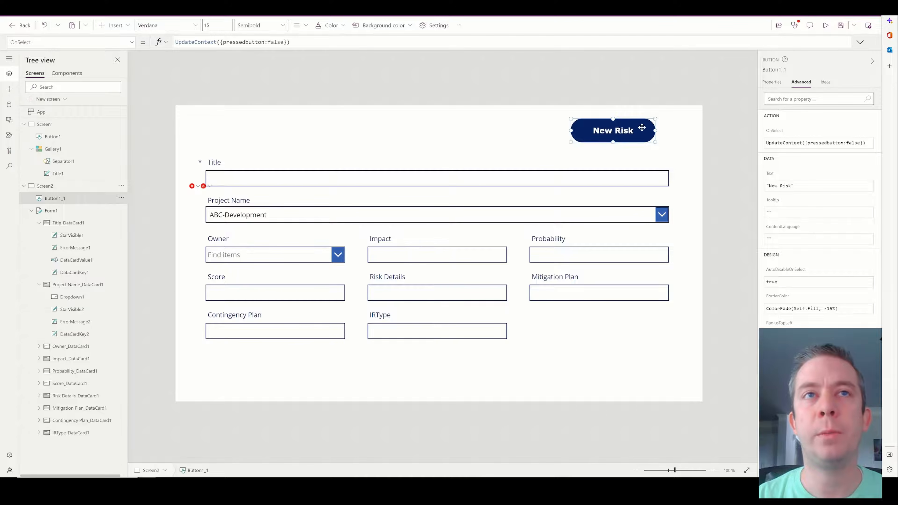
left_click_drag(626, 131, 641, 133)
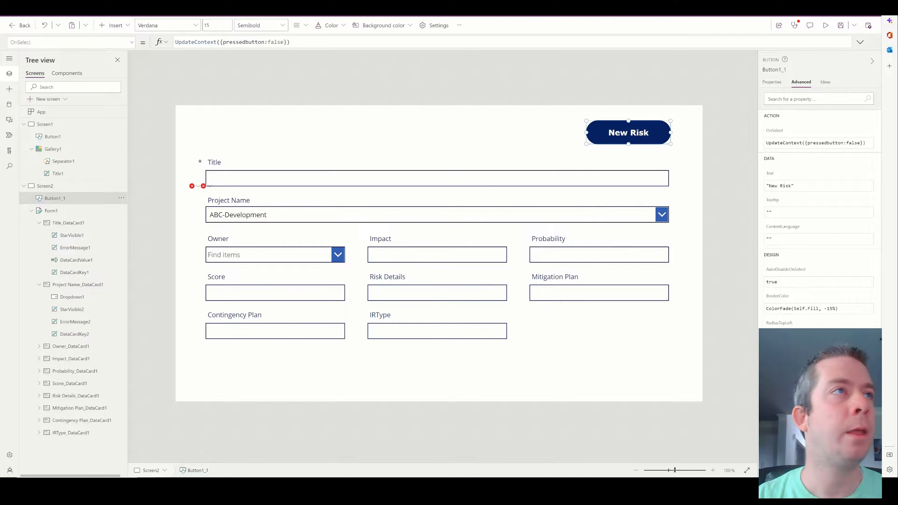
Replace the pasted button's OnSelect formula with NewForm(Form1);.
triple_click(248, 42)
key("BackSpace")
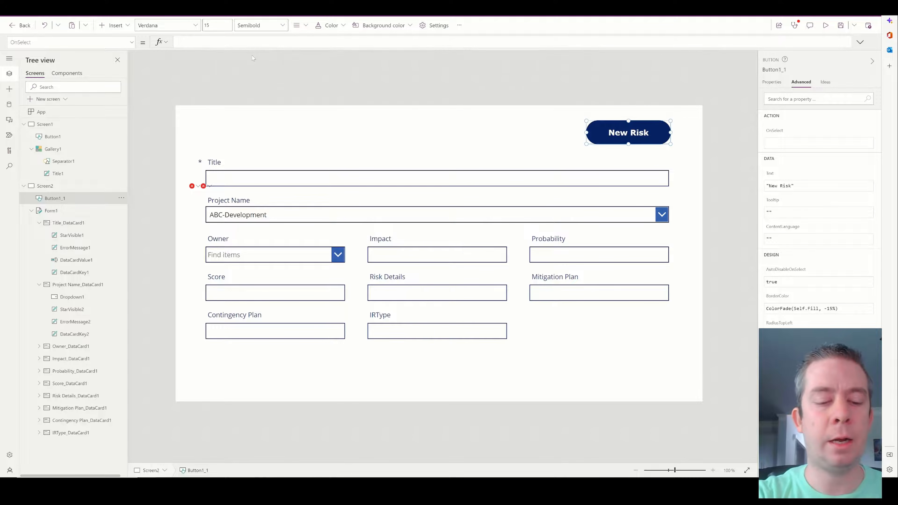
type("NewForm(For")
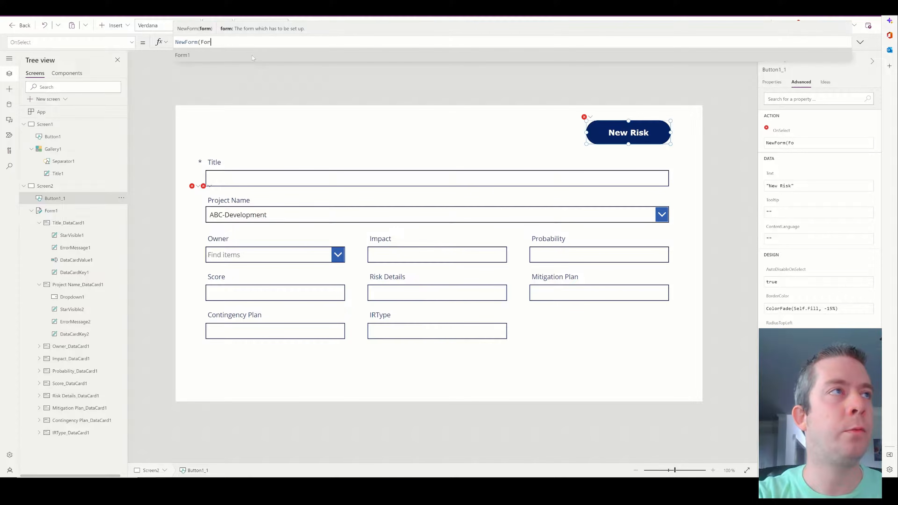
type("m1);")
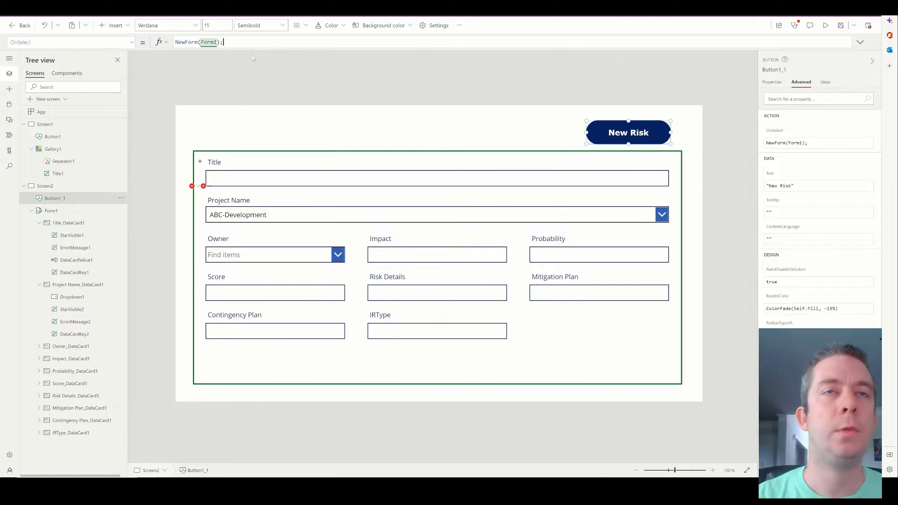
Preview the app, open the new risk form, and pick JTE - Dashboards Re-Design as Project Name.
left_click(825, 25)
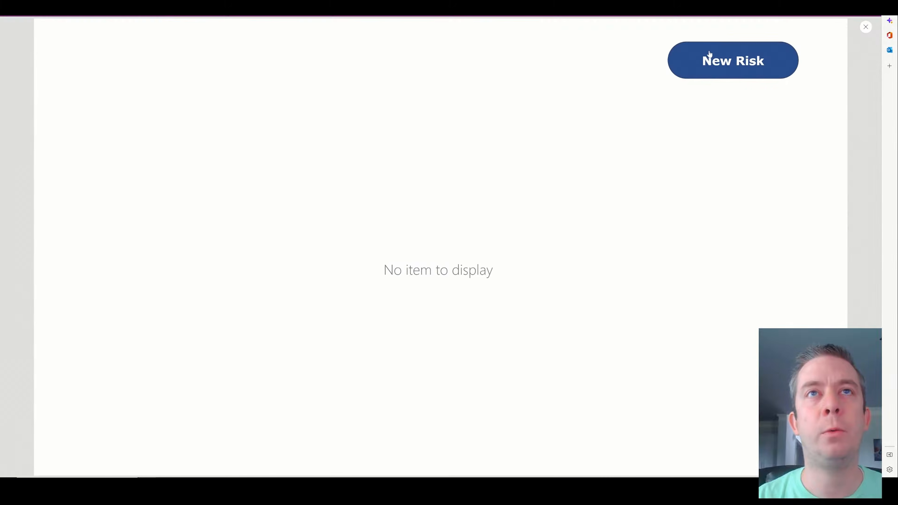
left_click(706, 56)
left_click(234, 191)
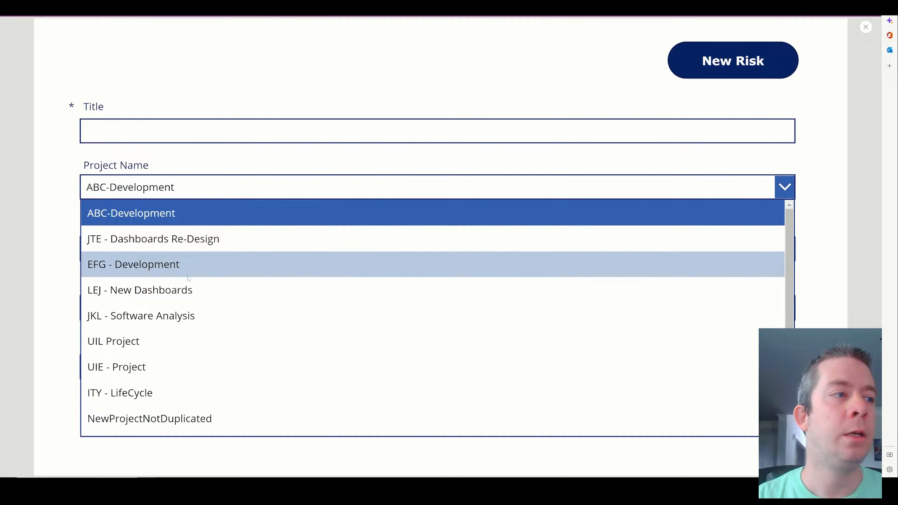
scroll(196, 319, "down", 3)
scroll(198, 287, "up", 3)
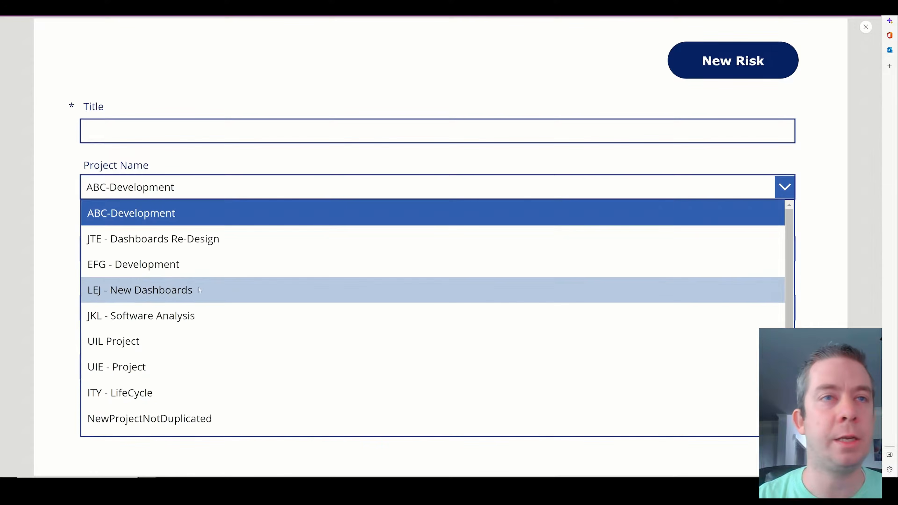
scroll(169, 239, "down", 3)
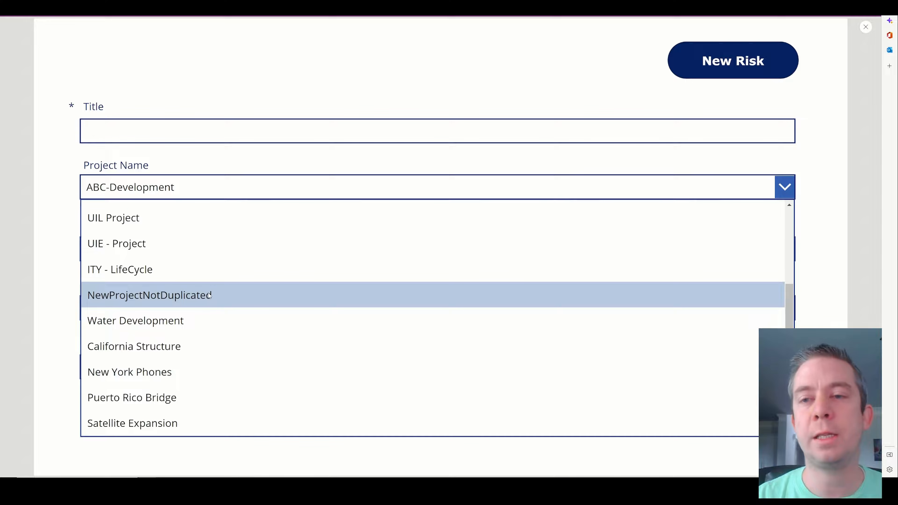
scroll(223, 294, "up", 3)
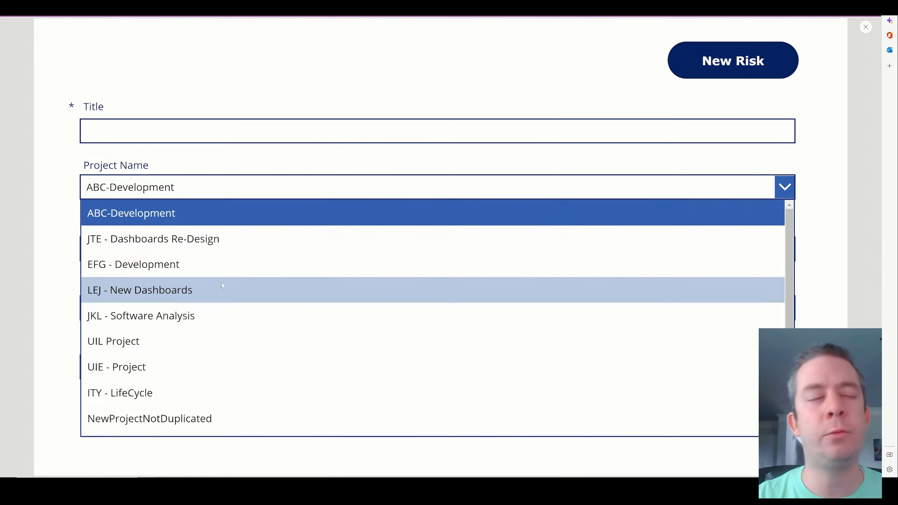
left_click(193, 239)
Switch Project Name to ABC-Development, California Structure, then back to ABC-Development.
left_click(192, 189)
left_click(192, 212)
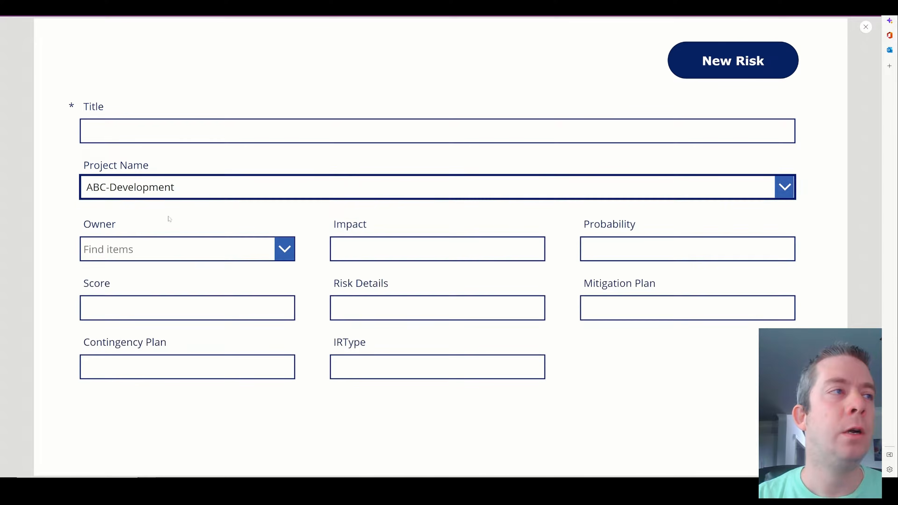
left_click(336, 192)
scroll(212, 271, "down", 3)
left_click(190, 338)
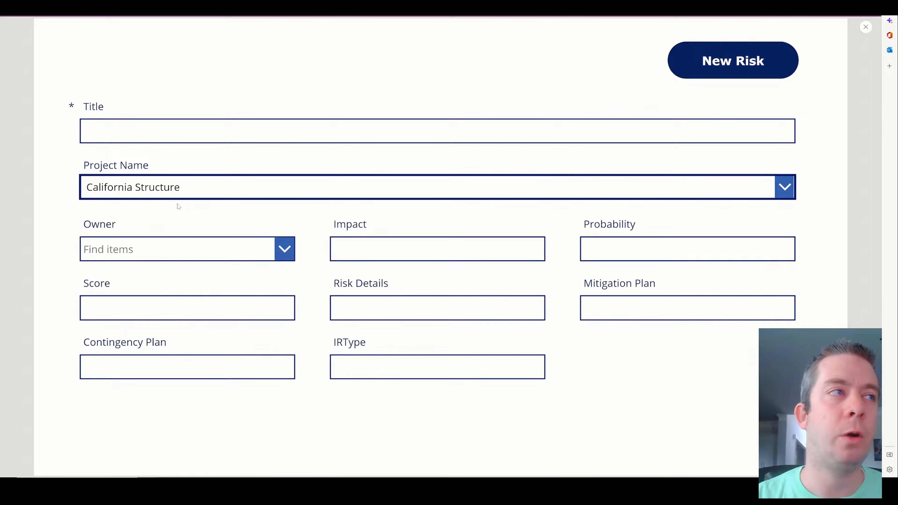
left_click(178, 193)
scroll(181, 244, "up", 3)
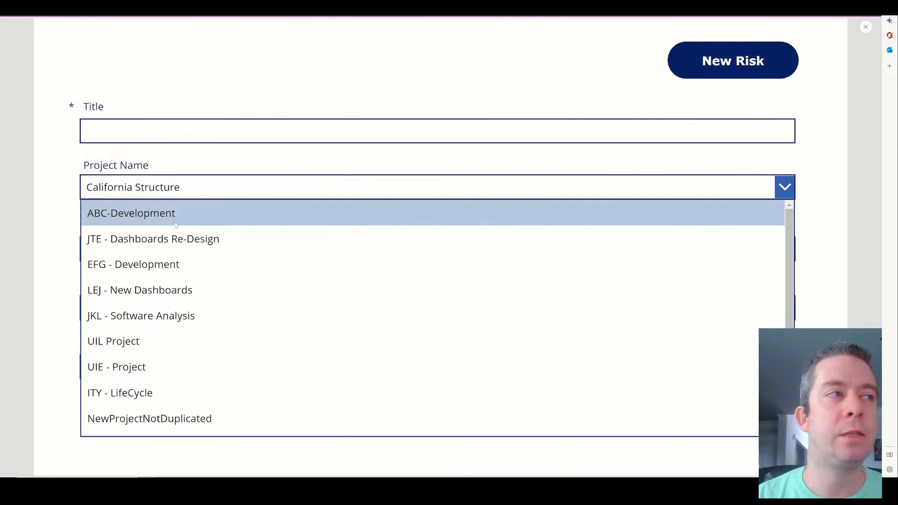
left_click(176, 223)
left_click(866, 27)
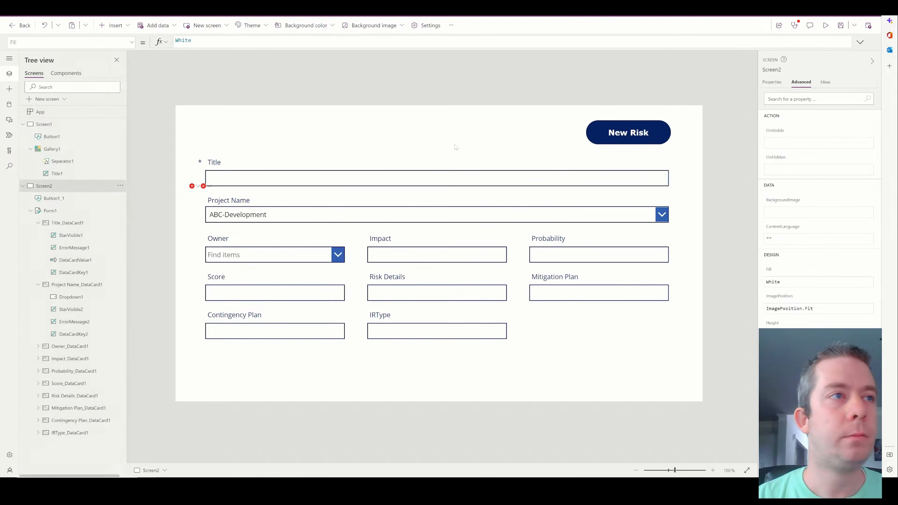
Set the Project Name card's Update formula to Dropdown1.Selected.Title.
left_click(204, 186)
left_click(214, 197)
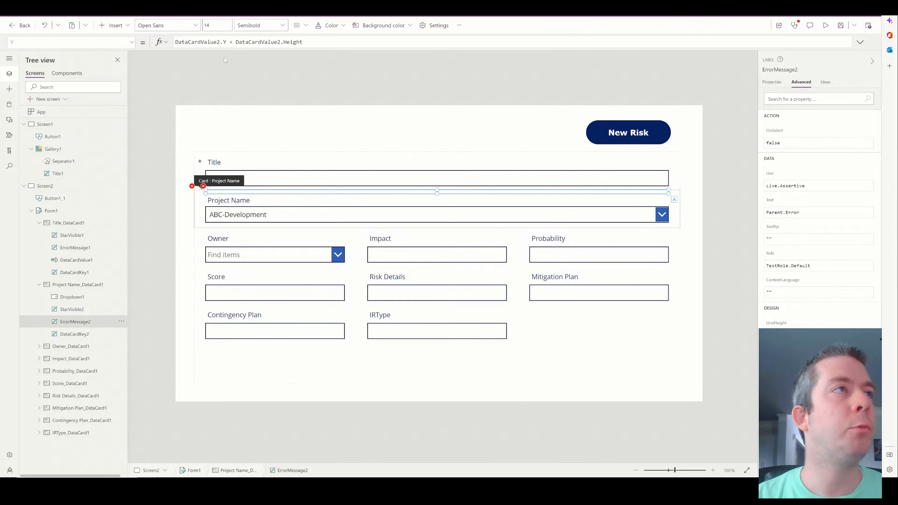
left_click(191, 186)
left_click(214, 196)
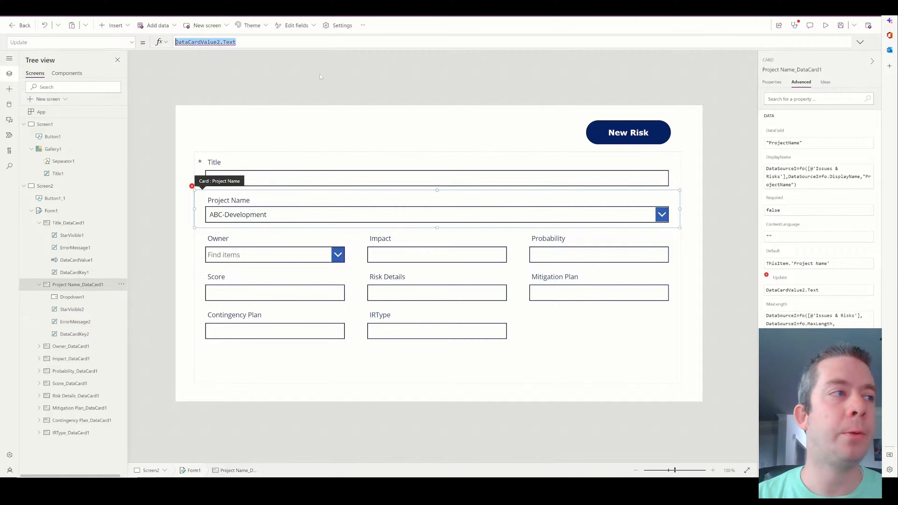
type("Dro")
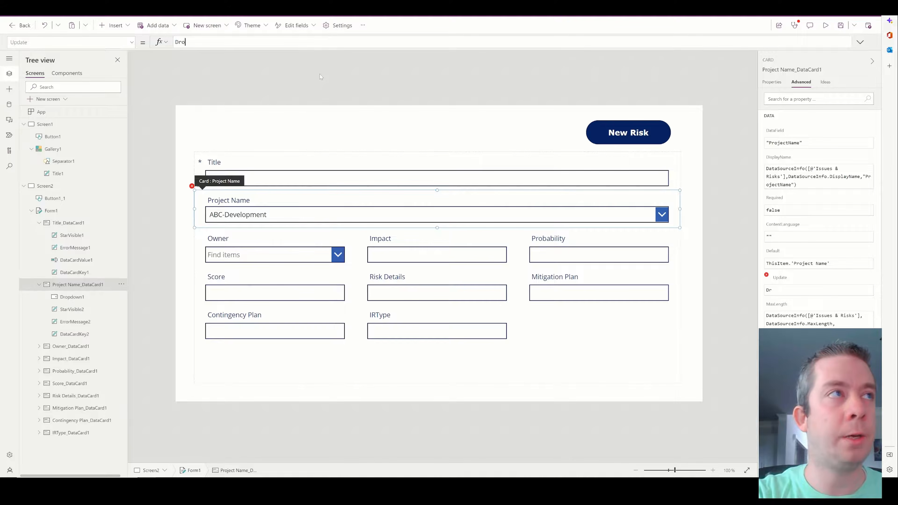
type("pdown1.S")
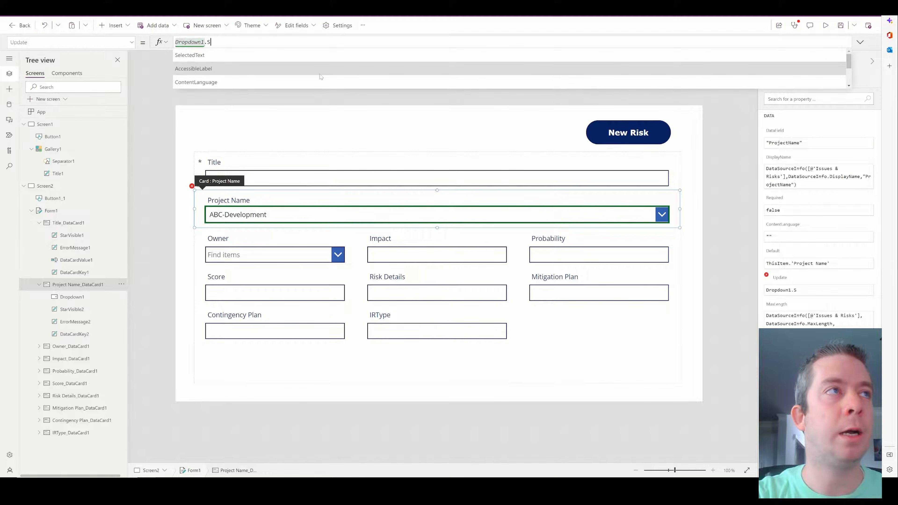
type("elected.T")
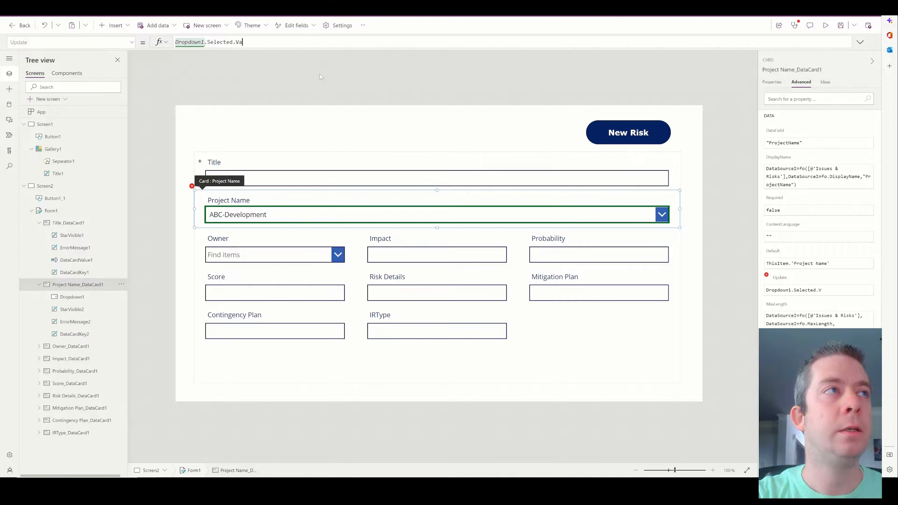
type("itle")
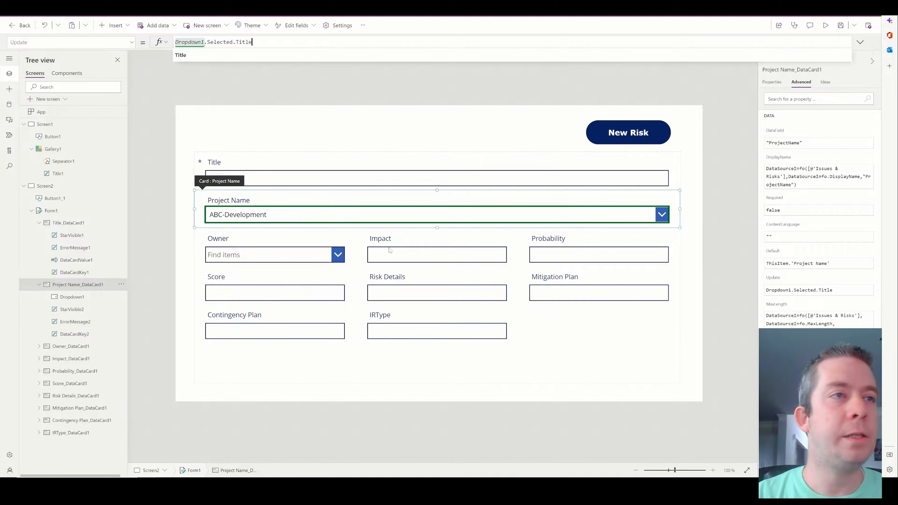
Select the Impact, Owner and Score cards in turn.
left_click(411, 244)
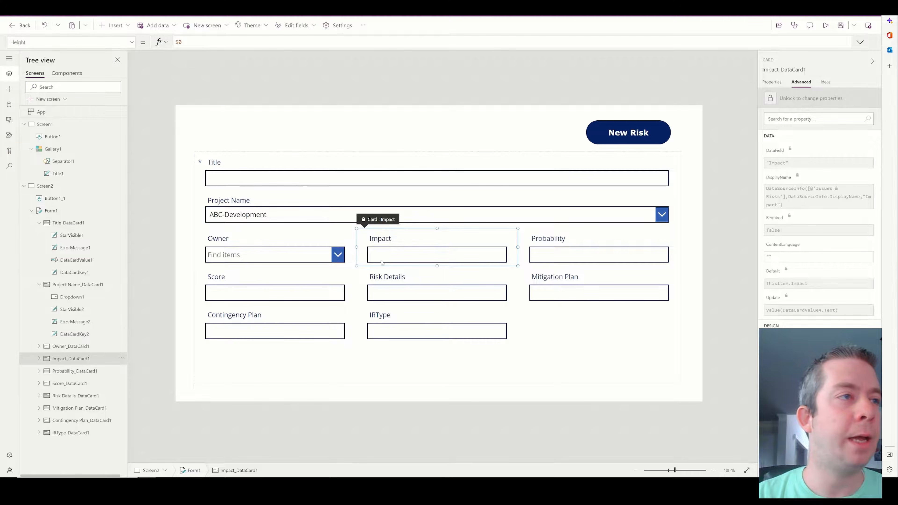
left_click(348, 250)
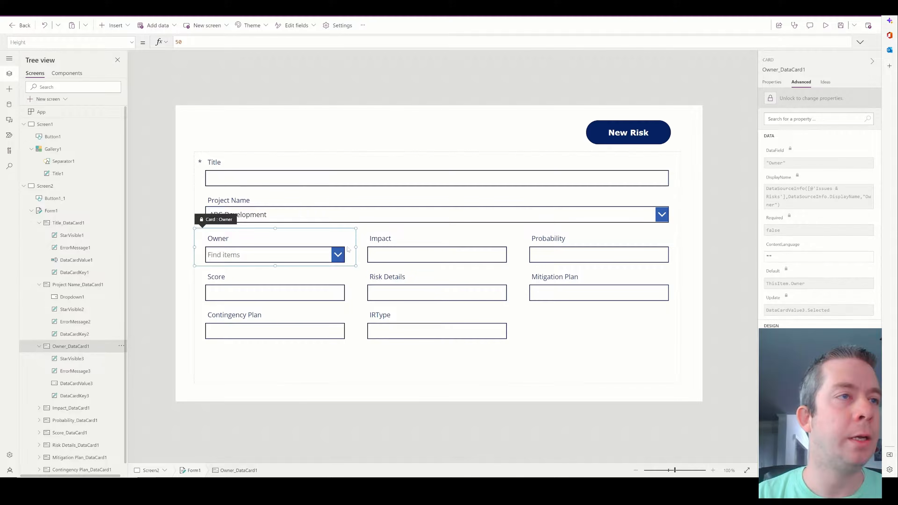
left_click(332, 289)
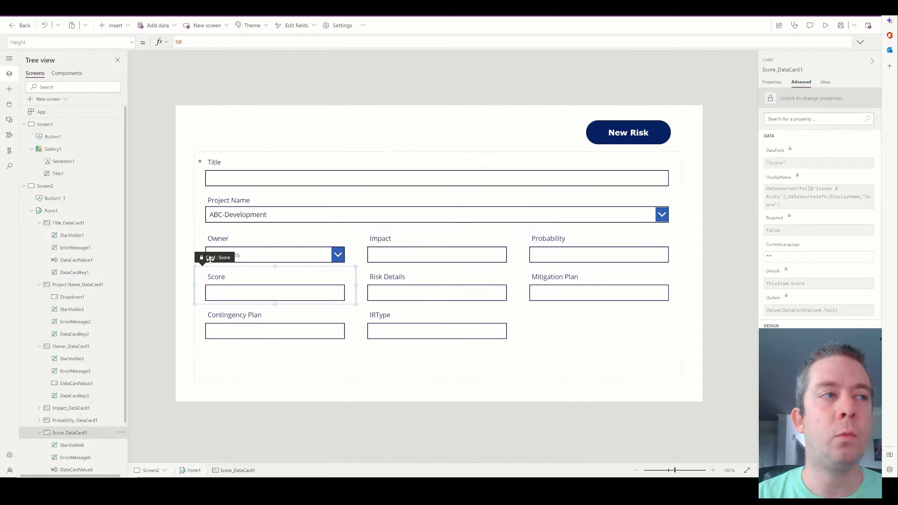
Delete the Score card and stretch Risk Details across the full form width.
key("Delete")
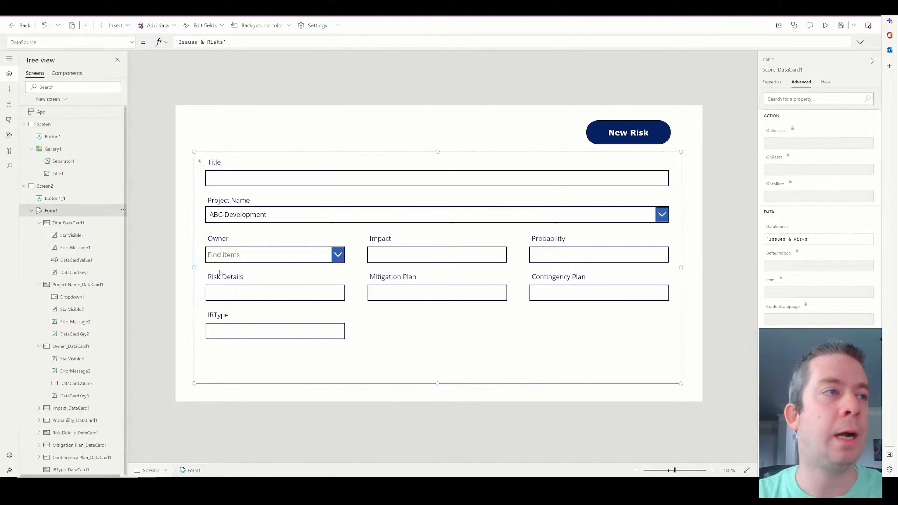
left_click(301, 294)
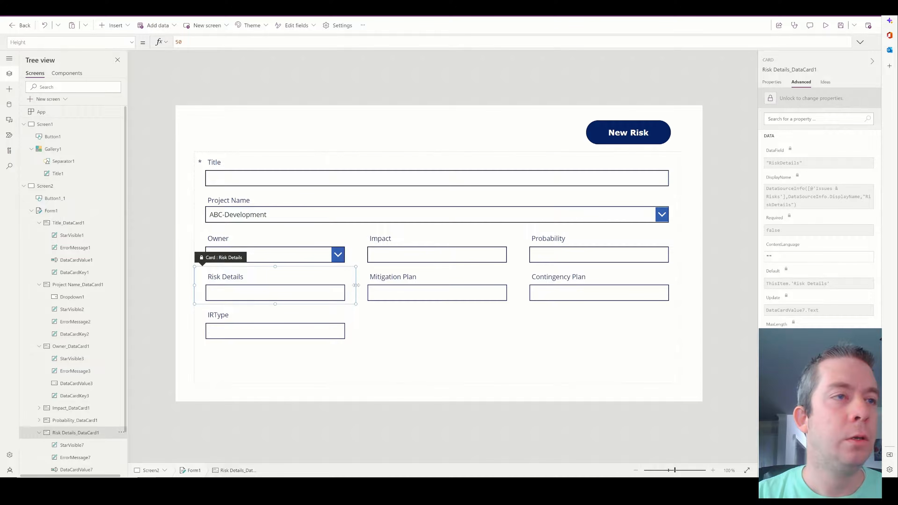
left_click_drag(356, 285, 663, 290)
Move the IRType card into the top row beside a narrowed Project Name card.
left_click(333, 327)
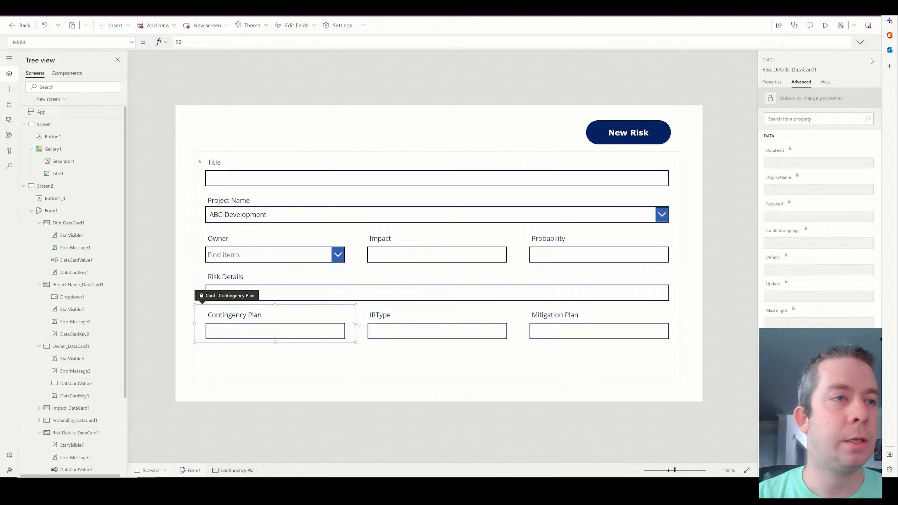
left_click(396, 322)
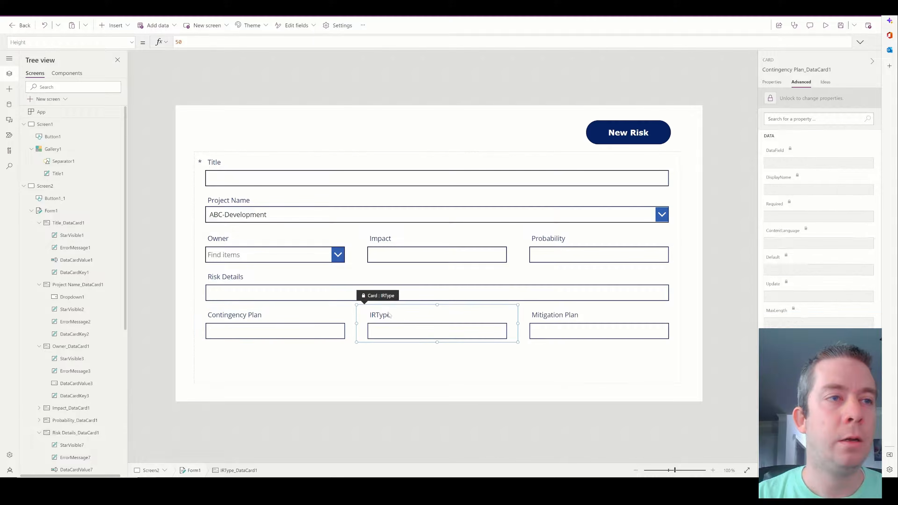
left_click_drag(373, 295, 471, 193)
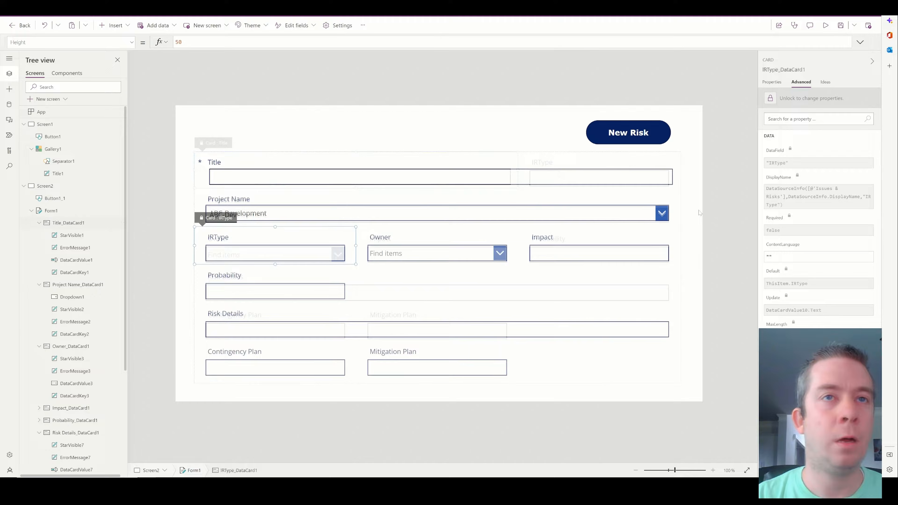
left_click(678, 210)
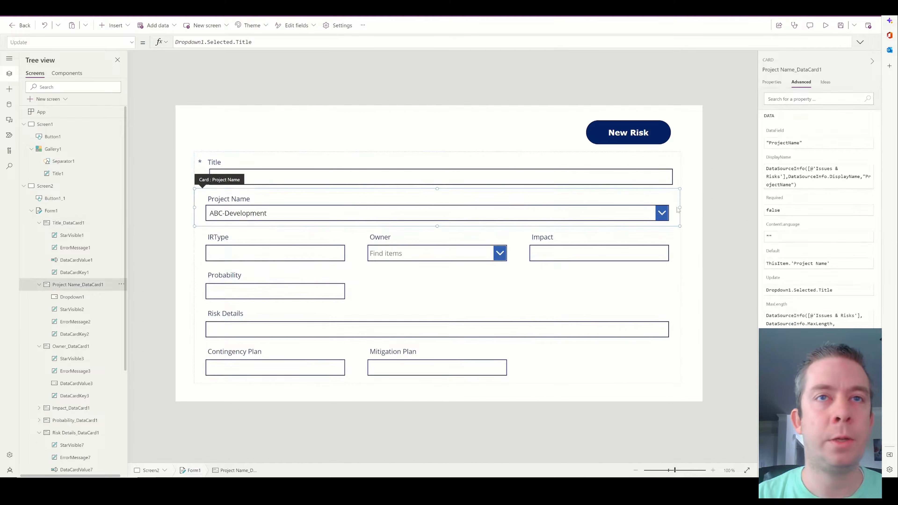
left_click_drag(642, 211, 577, 211)
Unlock the IRType card and delete its text box, DataCardValue10.
left_click(587, 211)
left_click(562, 216)
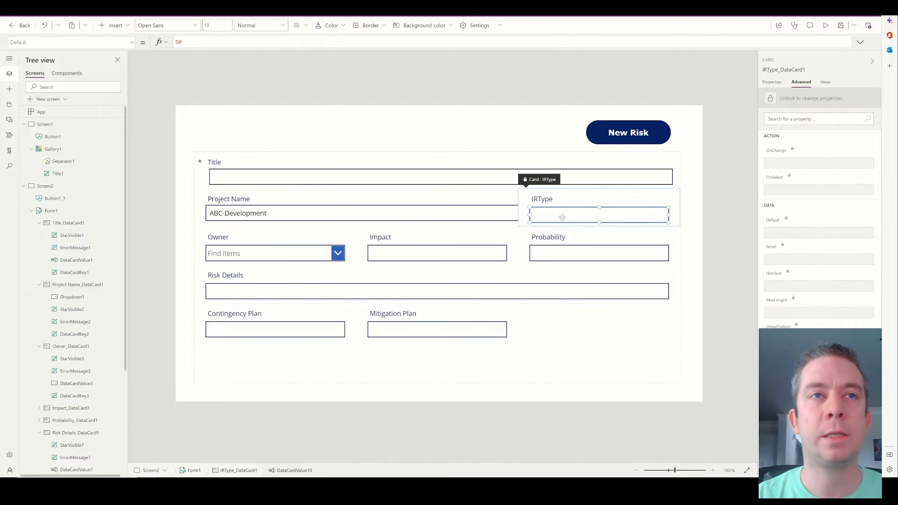
left_click(792, 97)
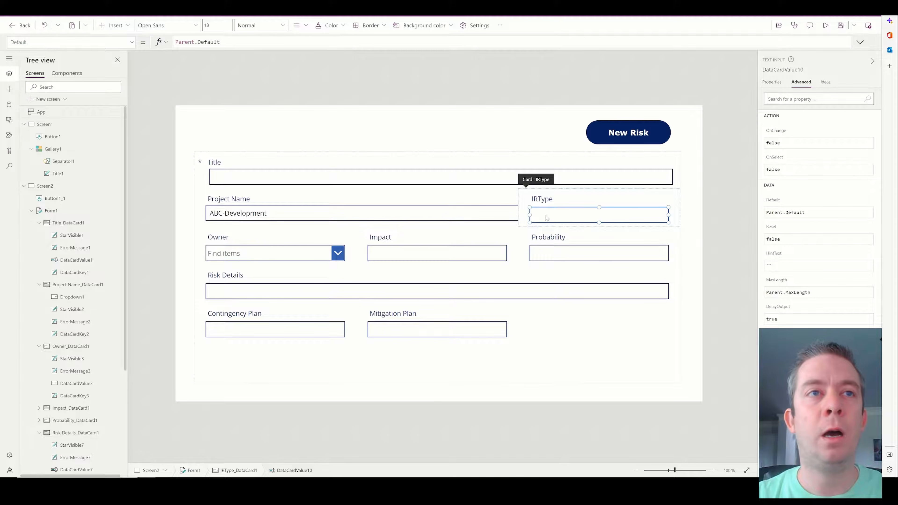
key("Delete")
Insert Dropdown2 into the IRType card, narrow Project Name's card and dropdown, and align Dropdown2.
left_click(117, 26)
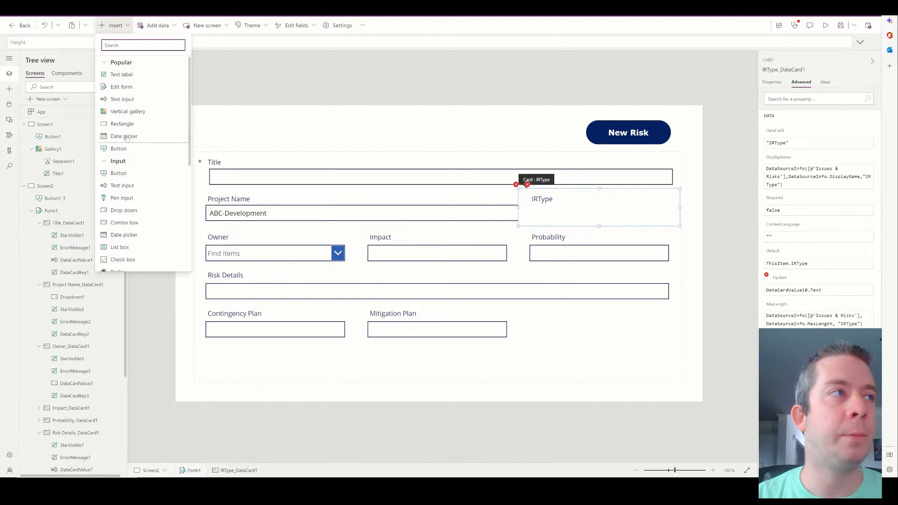
left_click(124, 210)
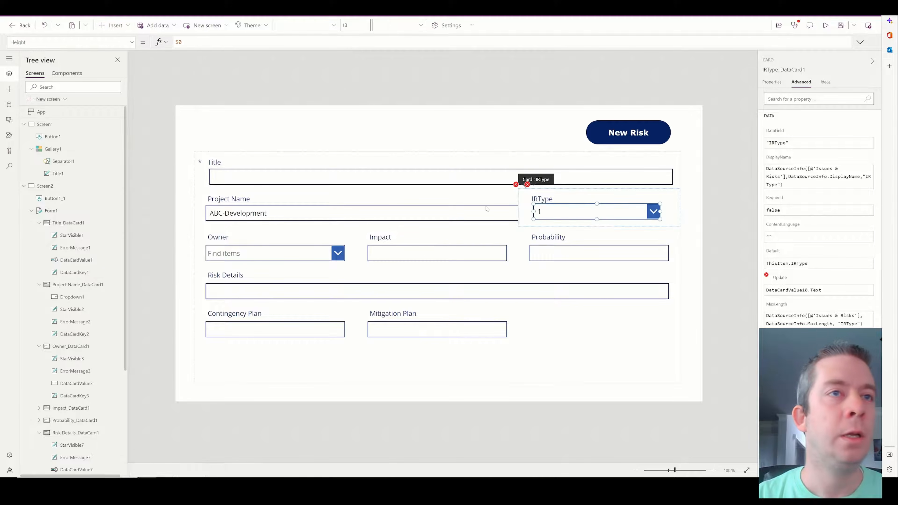
left_click(516, 209)
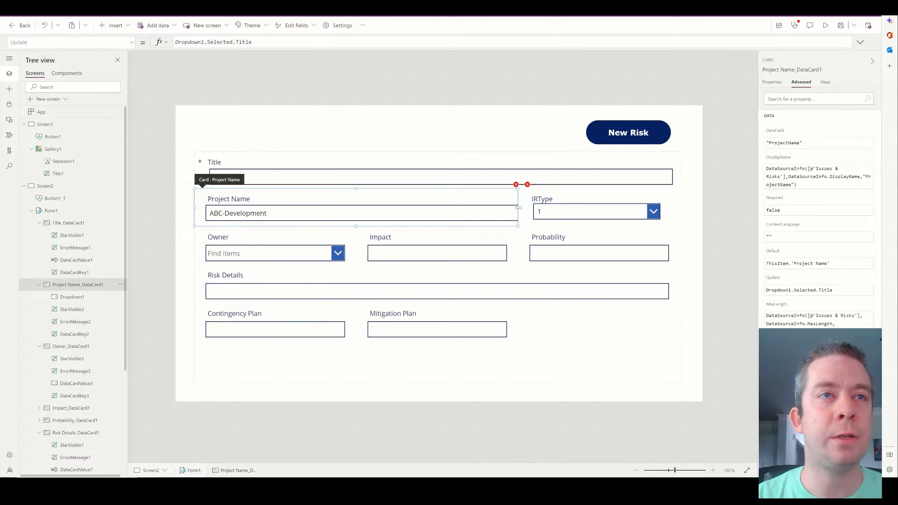
left_click_drag(466, 204, 529, 206)
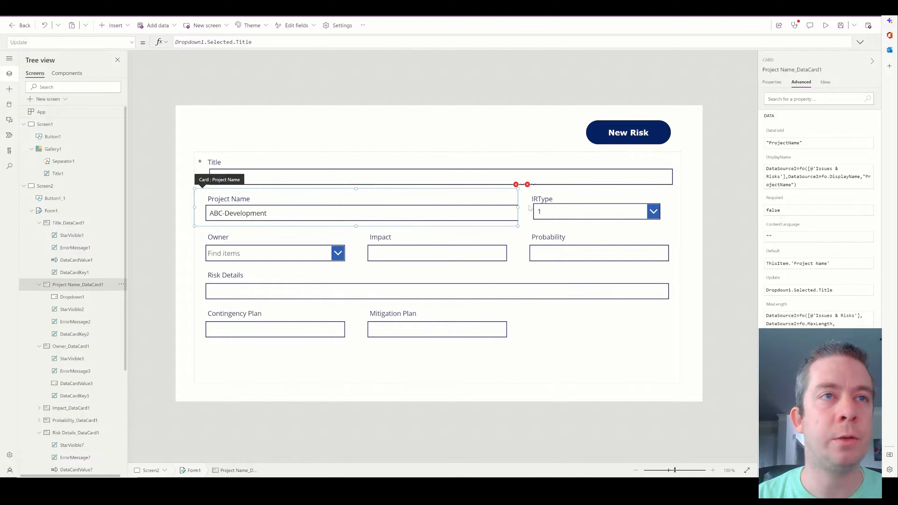
left_click(474, 211)
left_click_drag(667, 205, 506, 204)
left_click(554, 210)
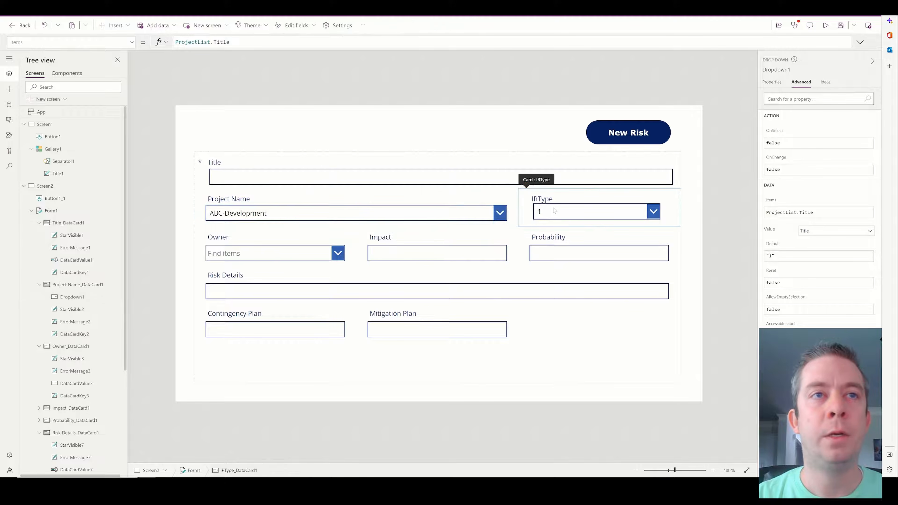
left_click_drag(561, 210, 560, 213)
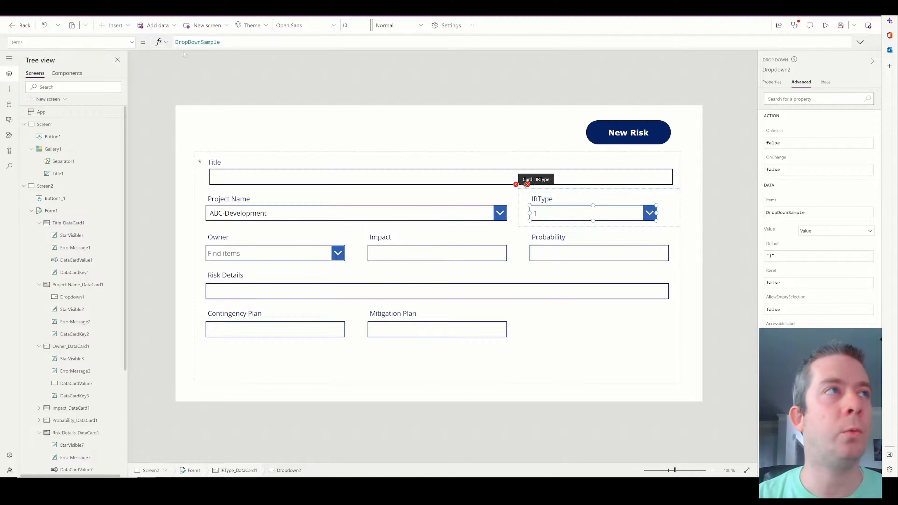
Set Dropdown2's Items to ["Risk","Issue"] and select the error label above it.
double_click(198, 42)
type("[\"")
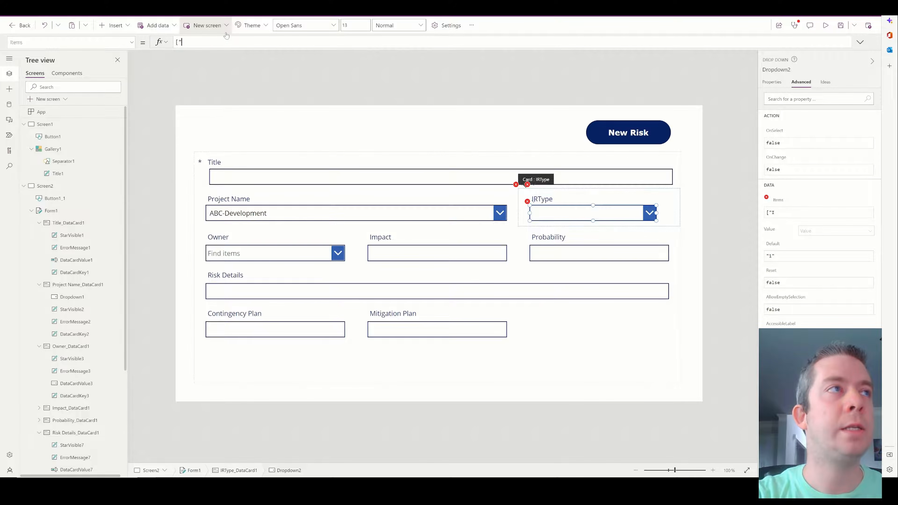
type("Risk\",\"")
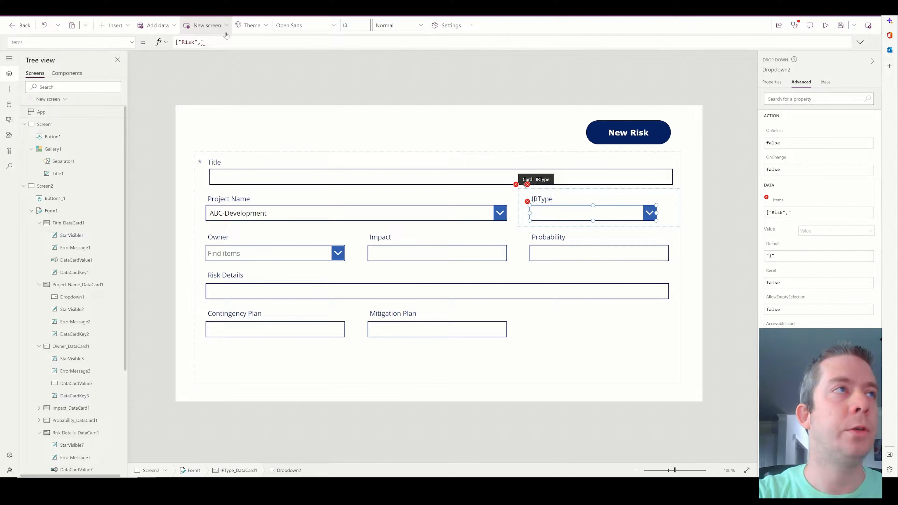
type("Issue\"]")
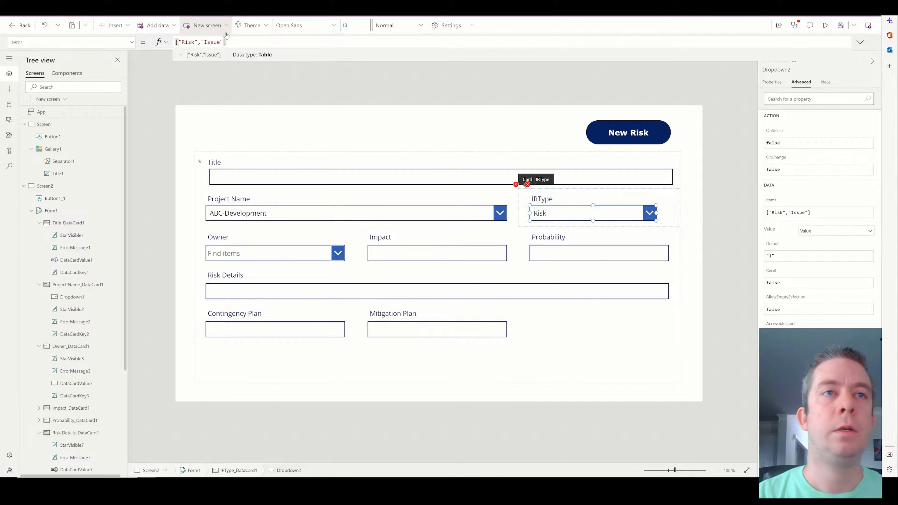
left_click(527, 188)
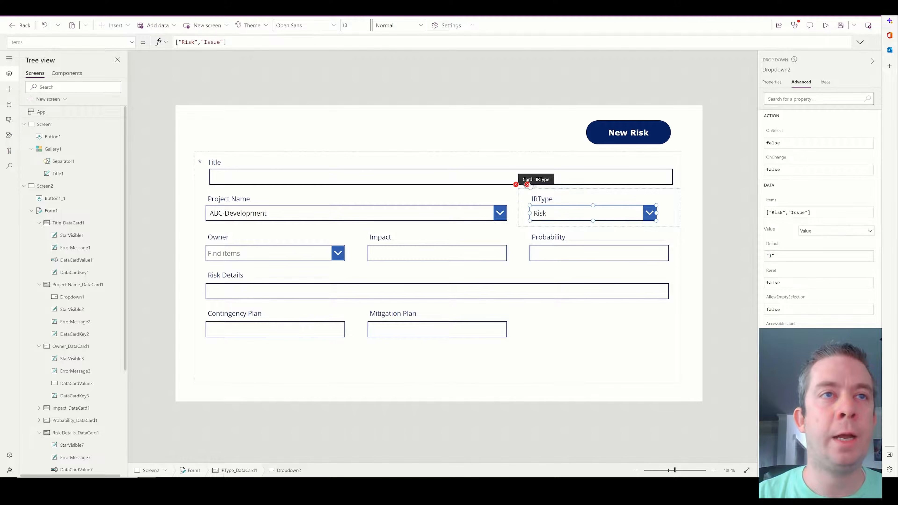
left_click(529, 187)
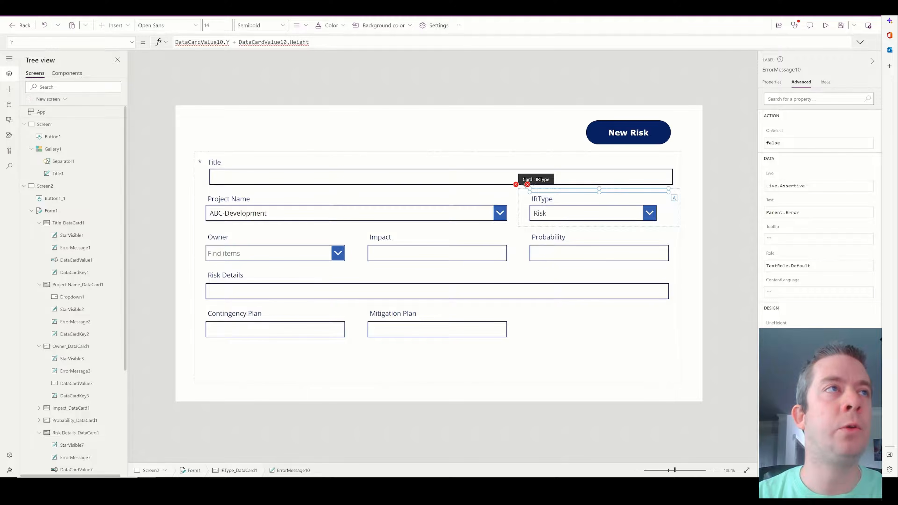
Point ErrorMessage10's Y position at Dropdown2.Y + Dropdown2.Height instead of Dropdown1.
double_click(266, 42)
type("Dropdown1")
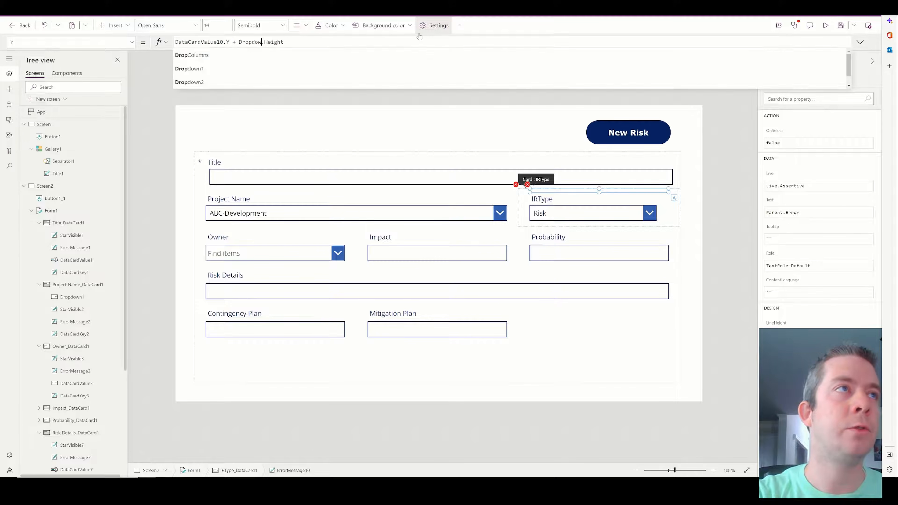
key("BackSpace")
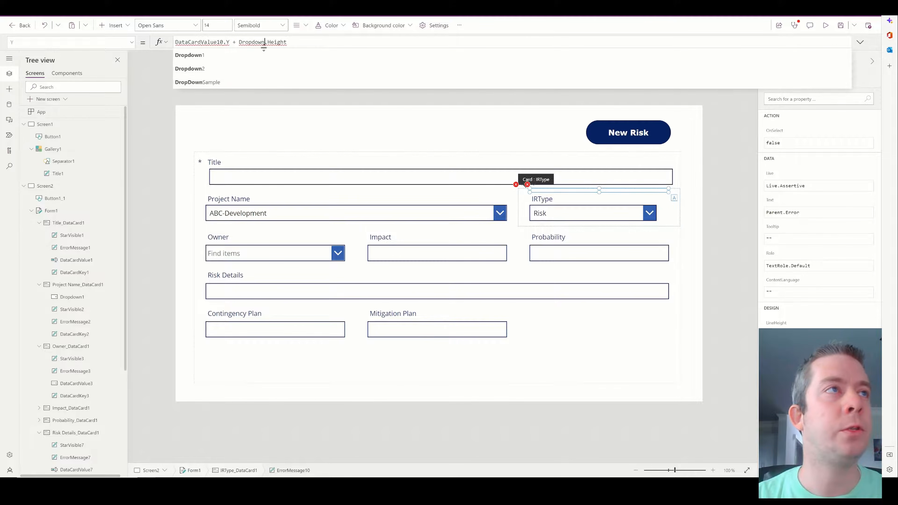
type("2")
double_click(191, 41)
type("Dropdown2")
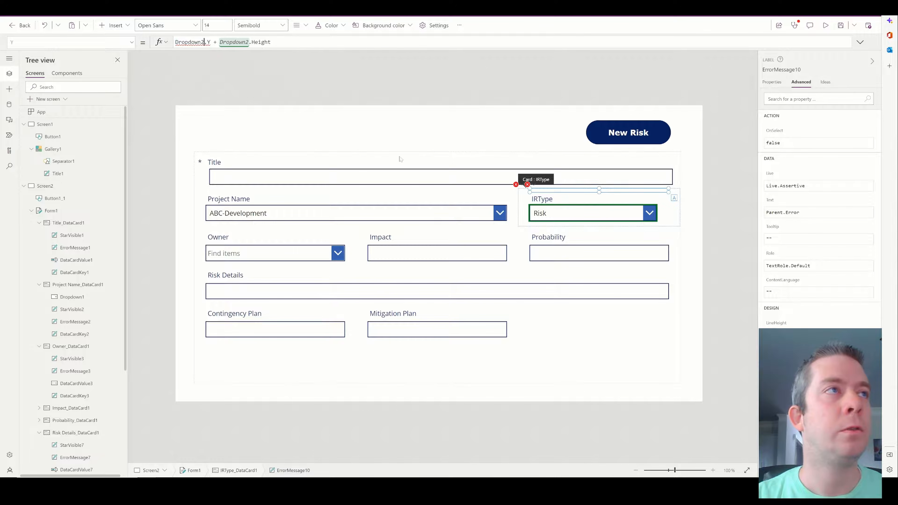
Set IRType_DataCard1's Update to Dropdown2.Selected.Value so its errors clear.
left_click(517, 186)
left_click(545, 195)
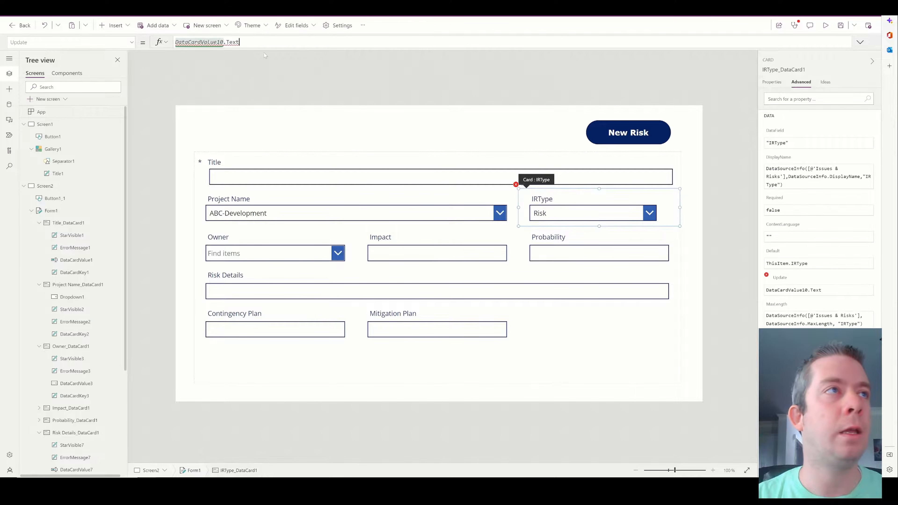
left_click_drag(244, 42, 110, 34)
type("Dropdown2")
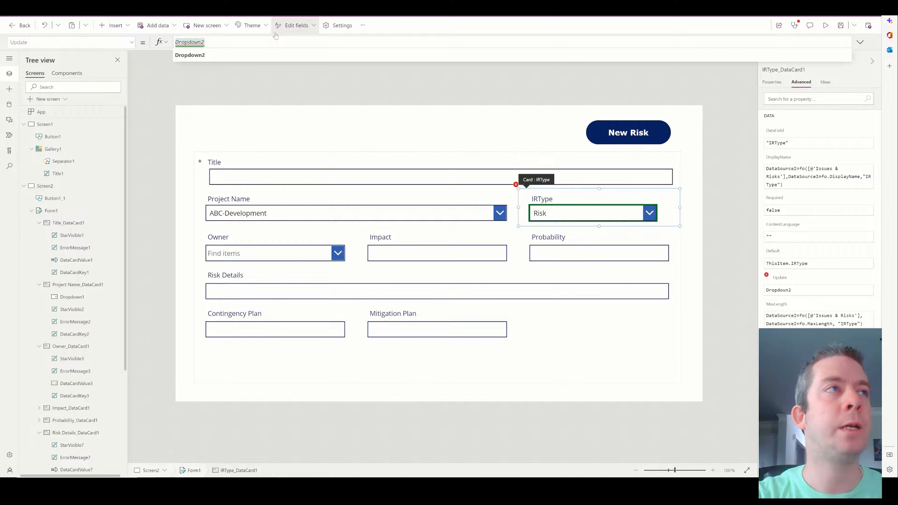
type(".Selected.V")
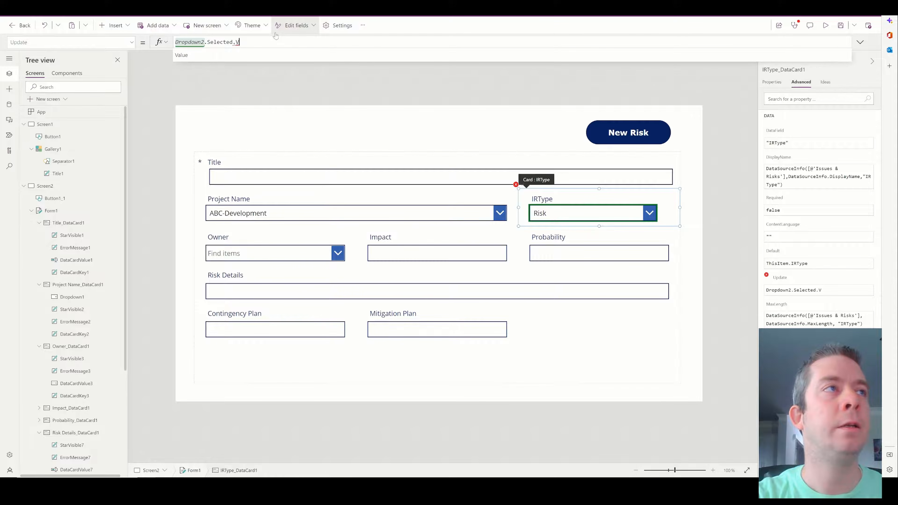
type("alue")
left_click(598, 214)
left_click(729, 208)
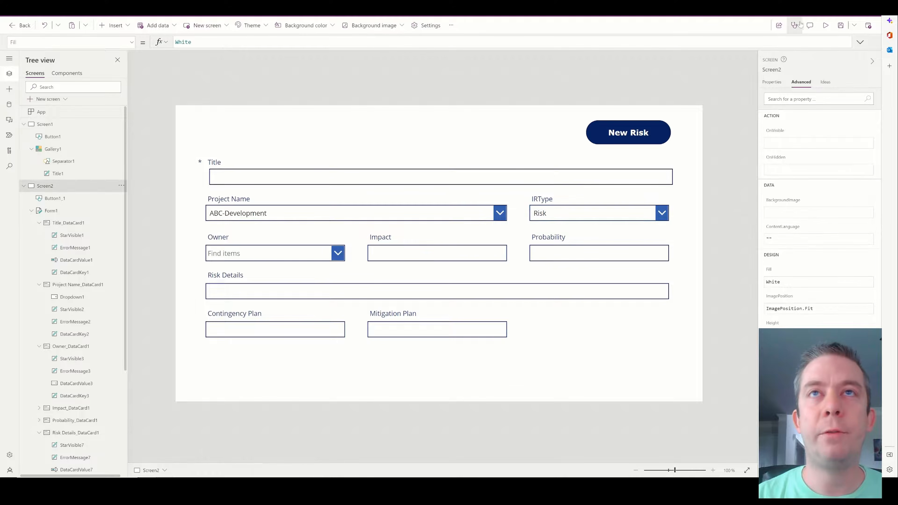
Edit the IRType dropdown's AllowEmptySelection value in Advanced properties.
left_click(589, 210)
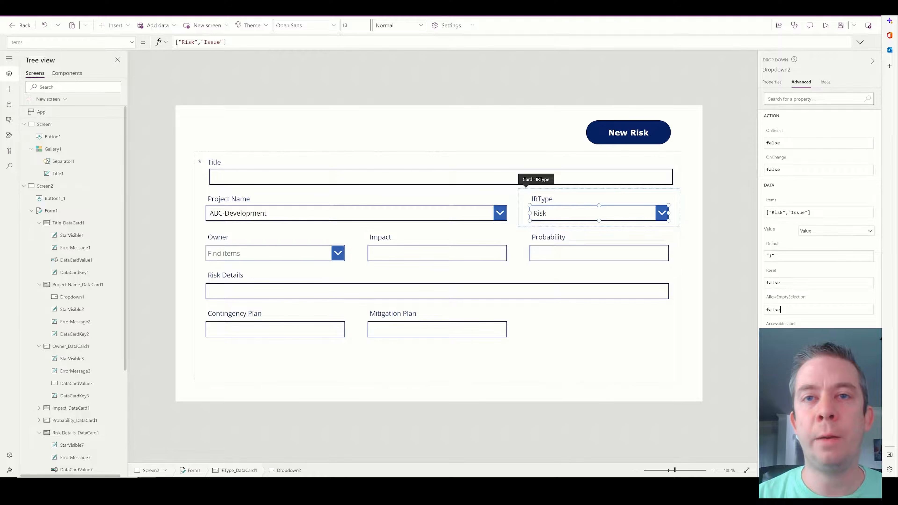
double_click(778, 310)
type("true")
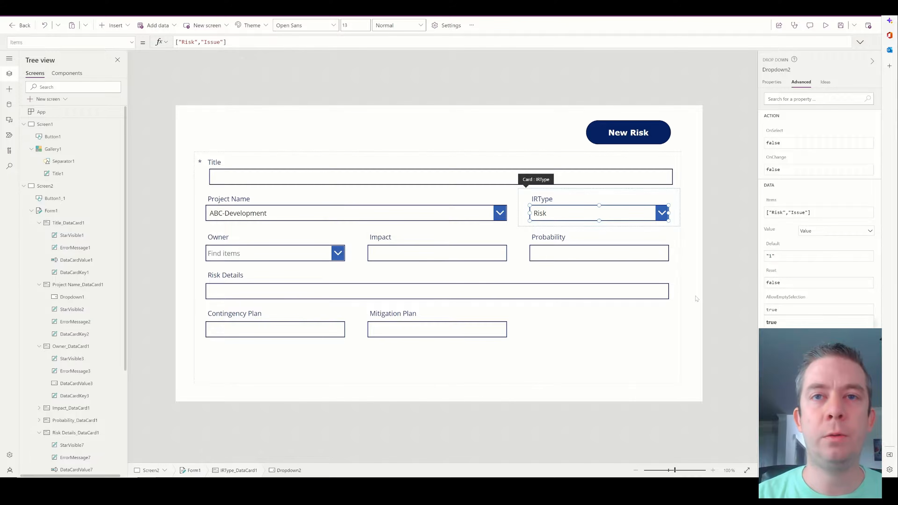
left_click(775, 310)
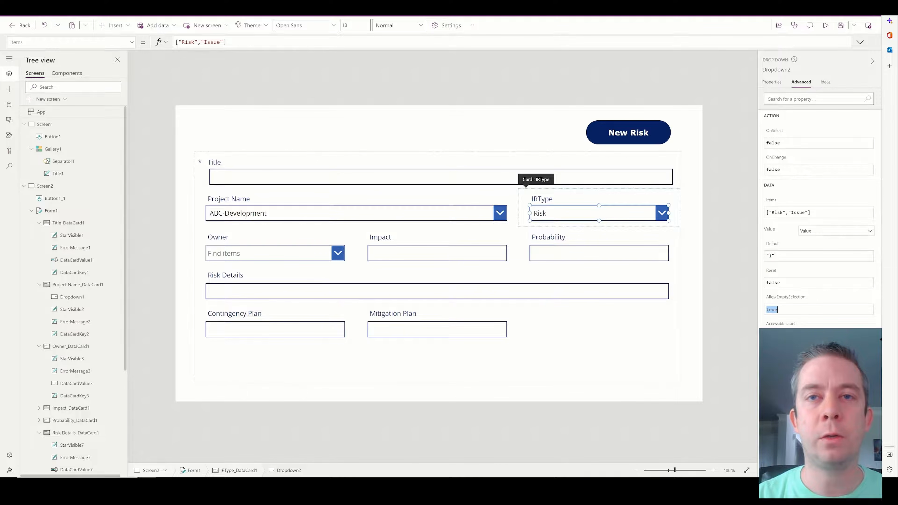
type("falk")
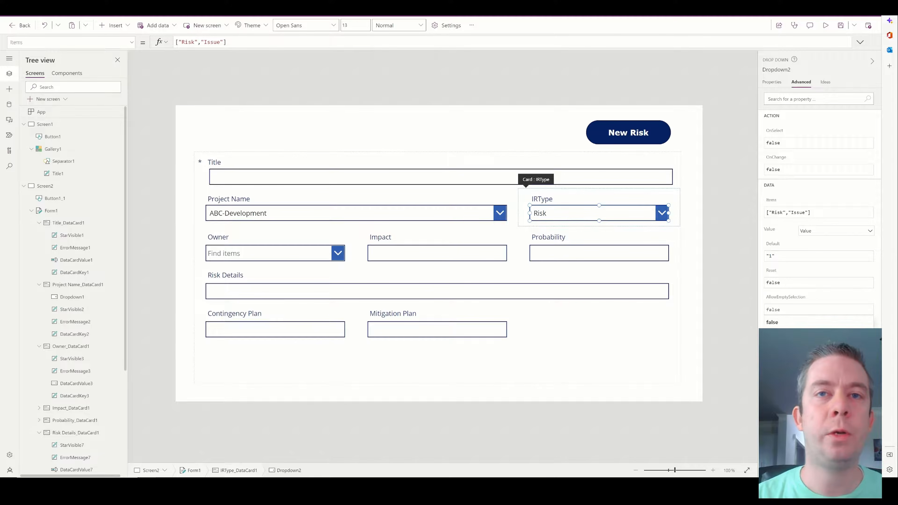
left_click(678, 272)
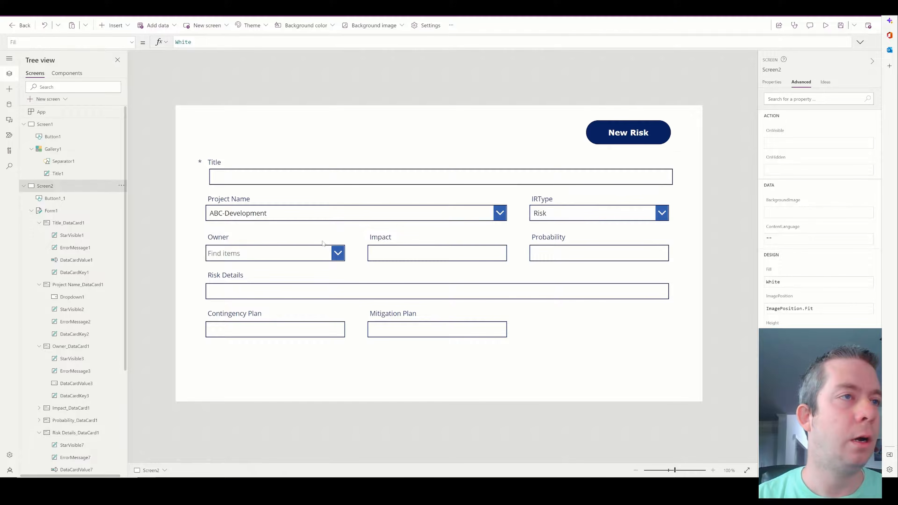
Duplicate the New Risk button and place the copy beside the original.
left_click(341, 244)
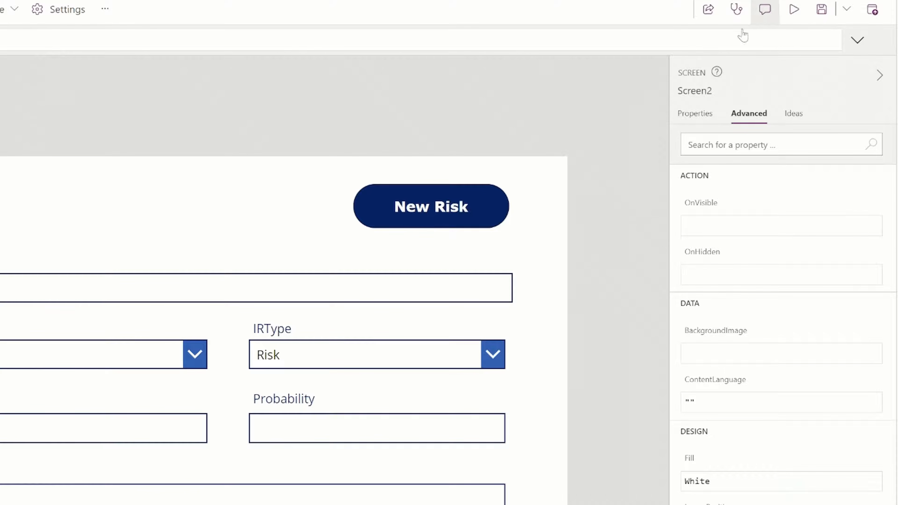
left_click(433, 206)
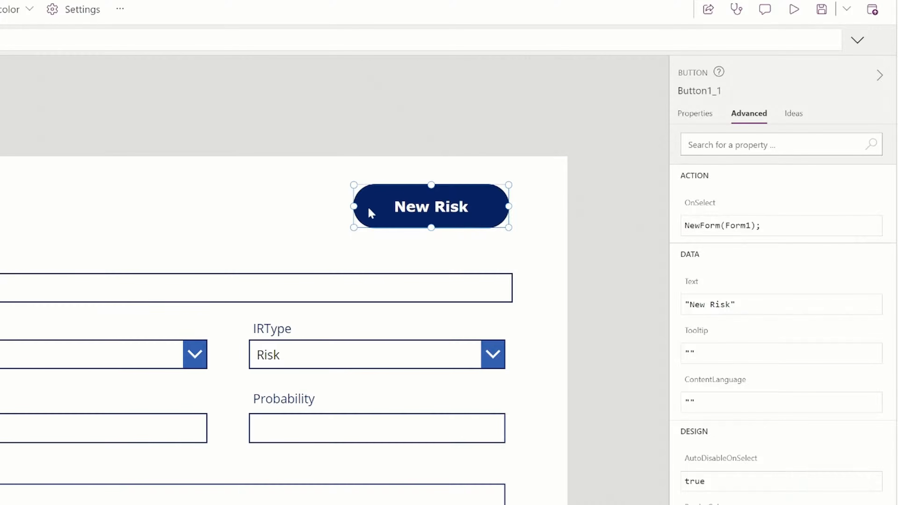
key("ctrl+v")
left_click(369, 192)
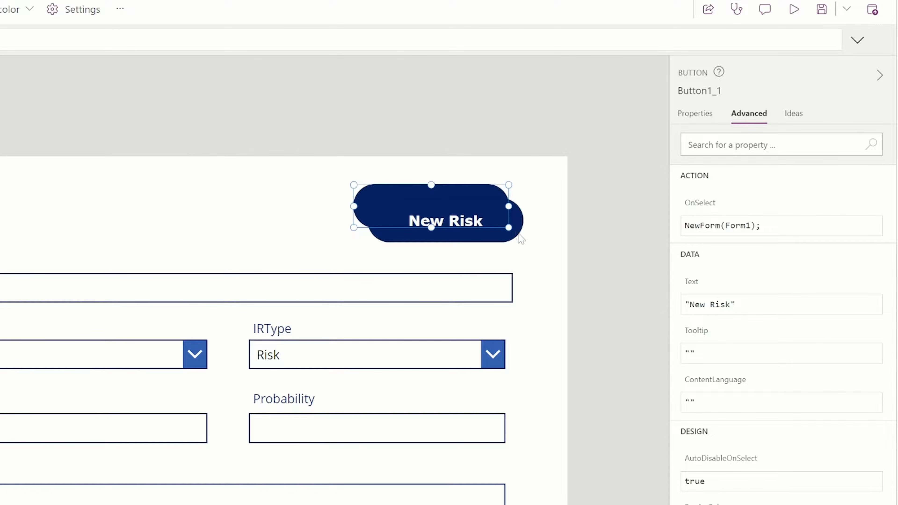
left_click_drag(475, 231, 279, 217)
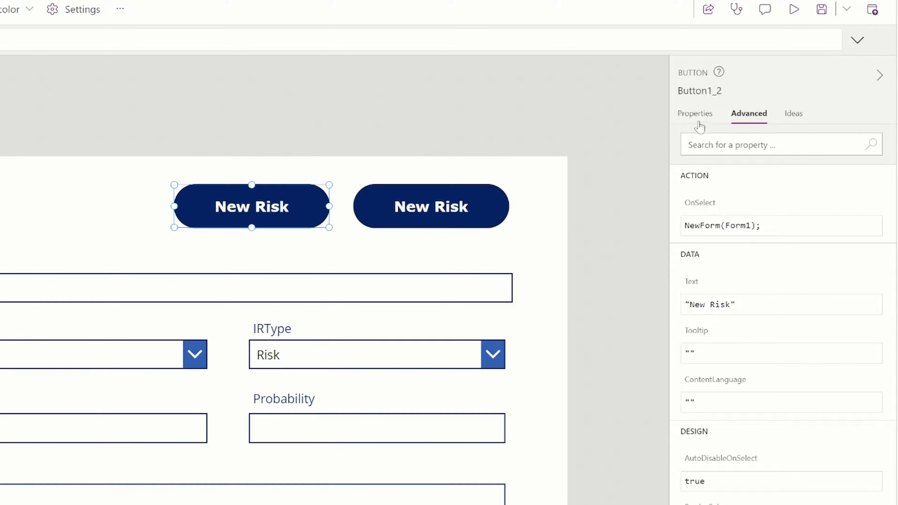
Make the copy's OnSelect SubmitForm(Form1) and label it Save.
left_click(721, 227)
left_click_drag(720, 227, 640, 227)
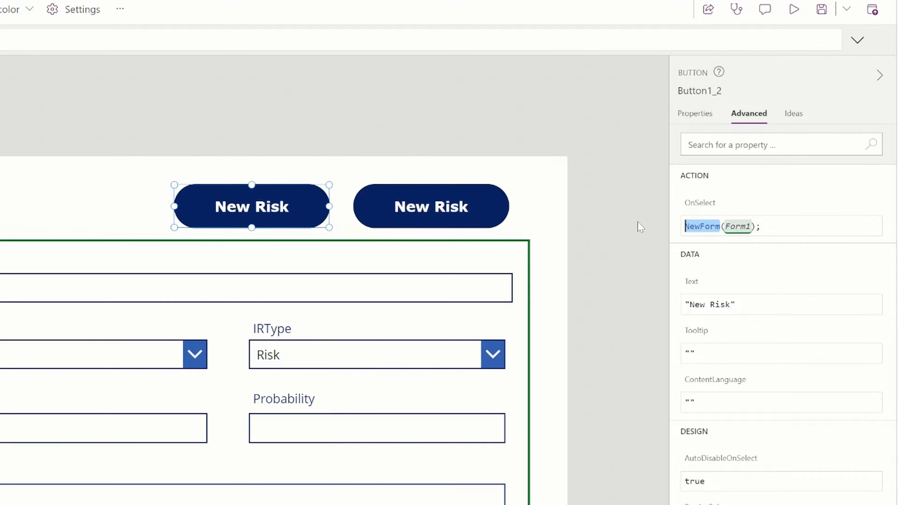
type("SubmitForm")
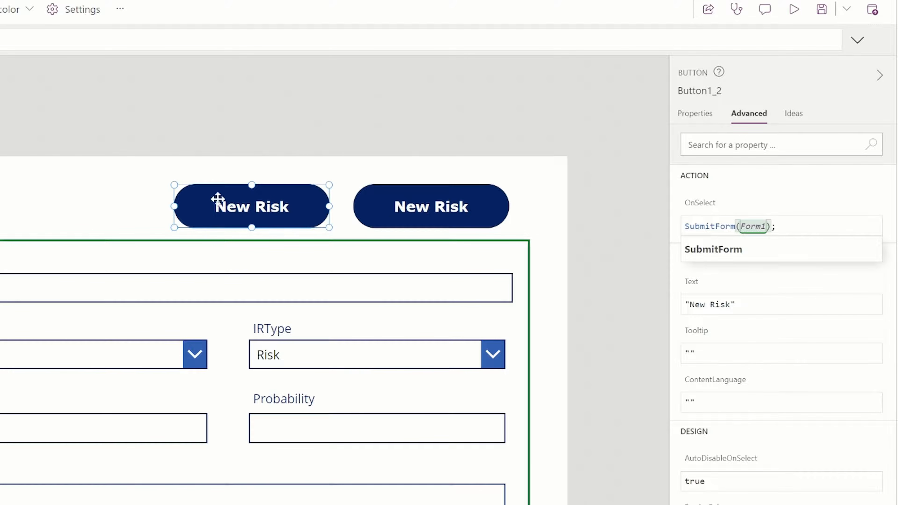
left_click(706, 114)
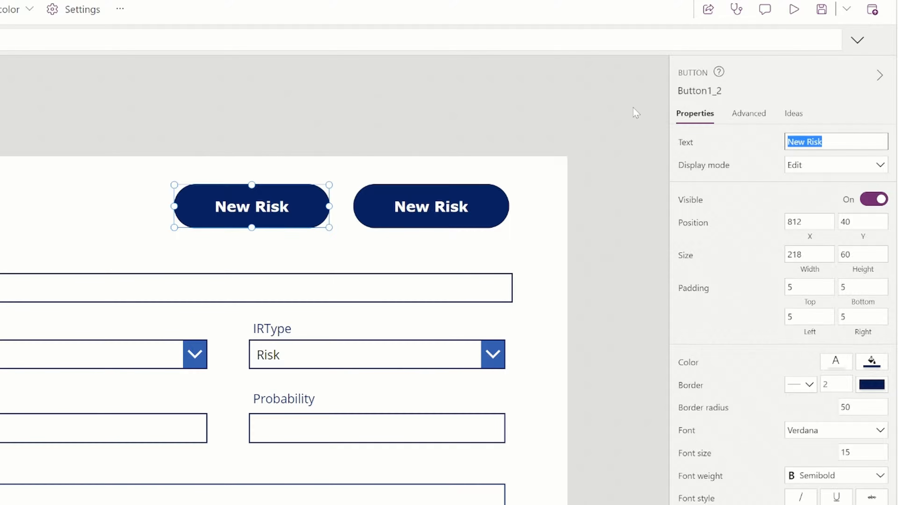
type("Save")
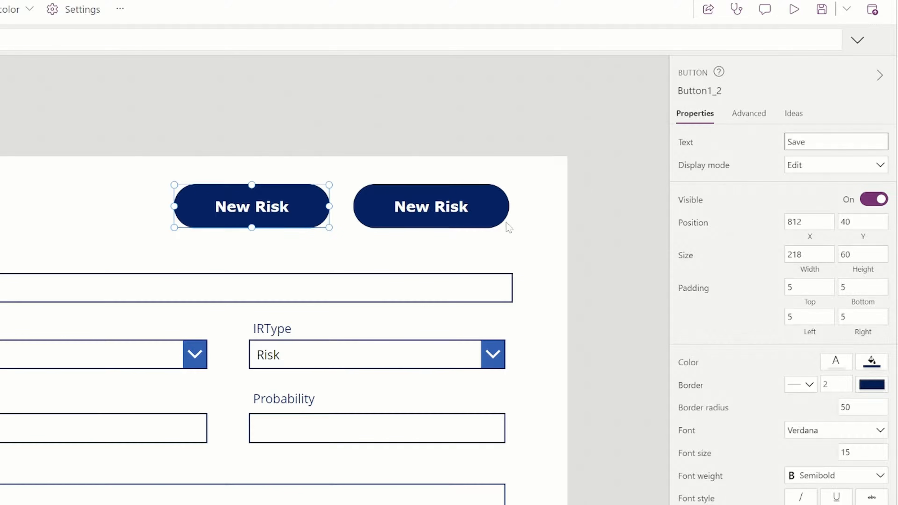
Position New Risk at the left and Save at the right above the form.
left_click(426, 209)
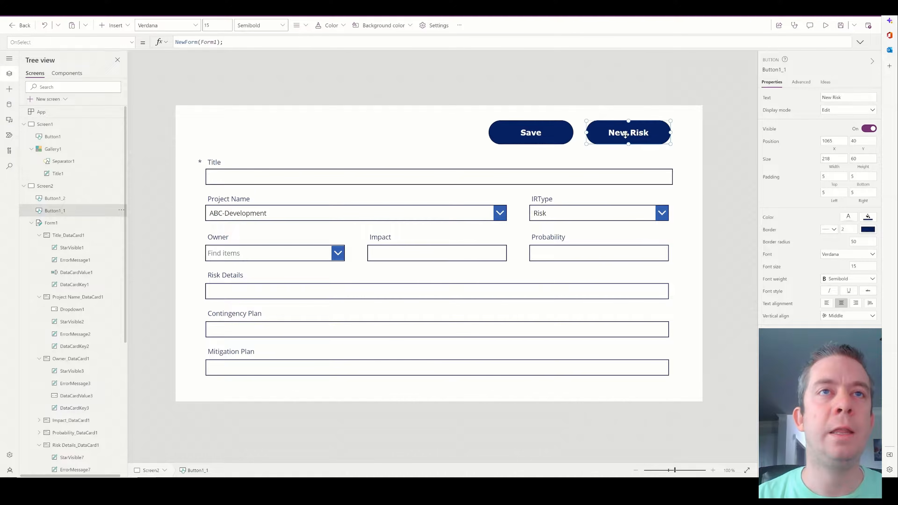
left_click_drag(625, 135, 242, 133)
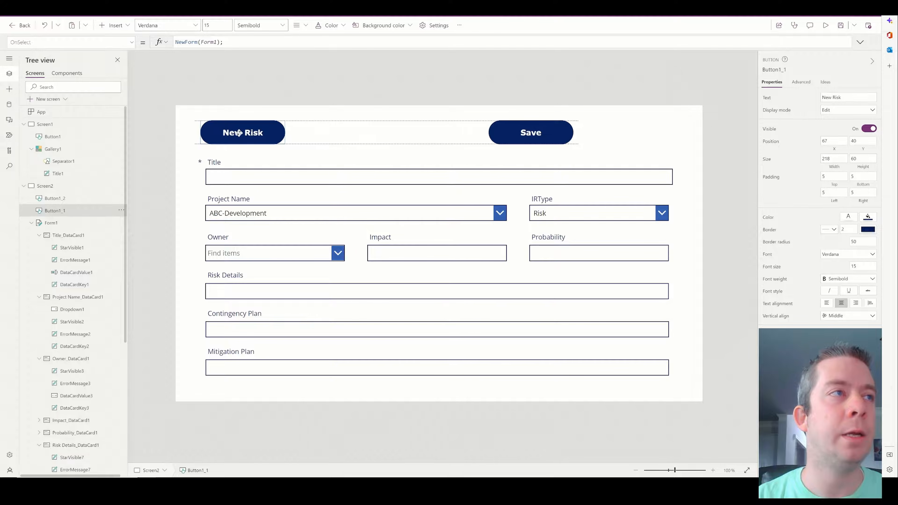
left_click_drag(546, 133, 652, 133)
left_click(724, 181)
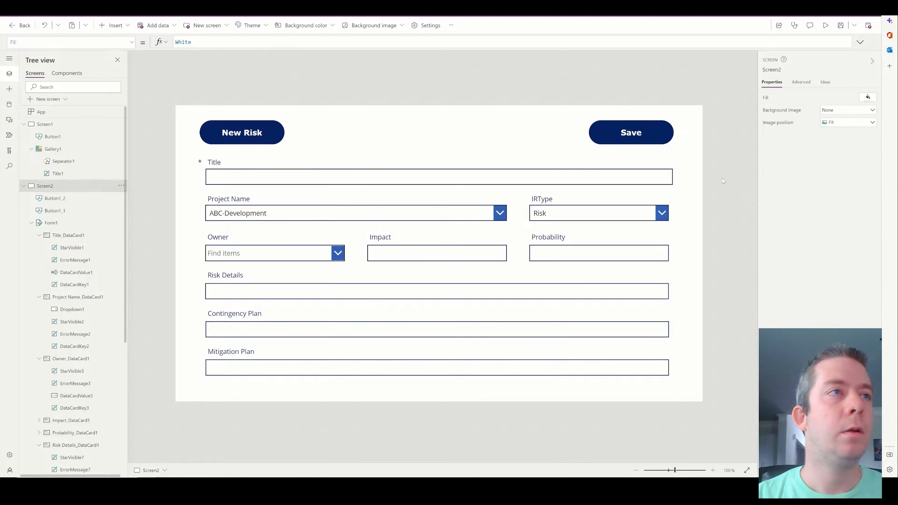
Duplicate the New Risk button and relabel the copy Back.
left_click(250, 132)
left_click_drag(250, 133, 337, 133)
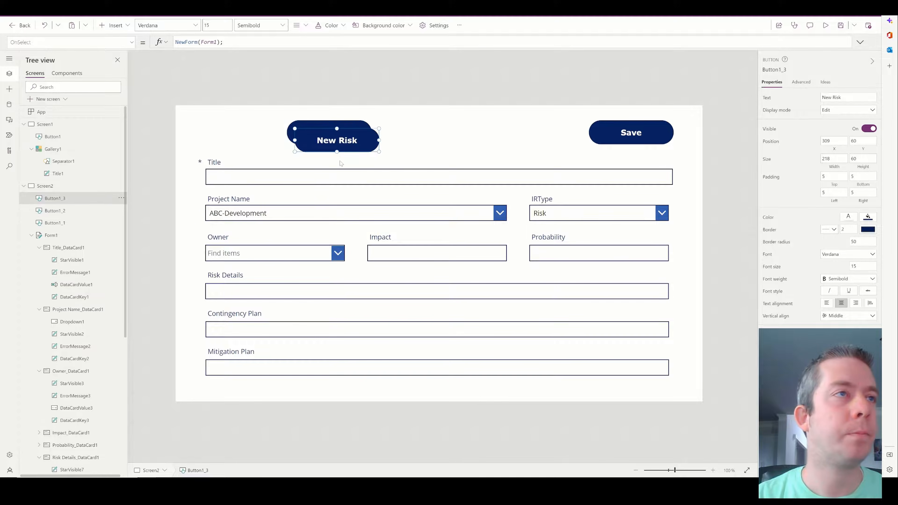
key("ctrl+v")
left_click_drag(319, 136, 340, 136)
key("ctrl+a")
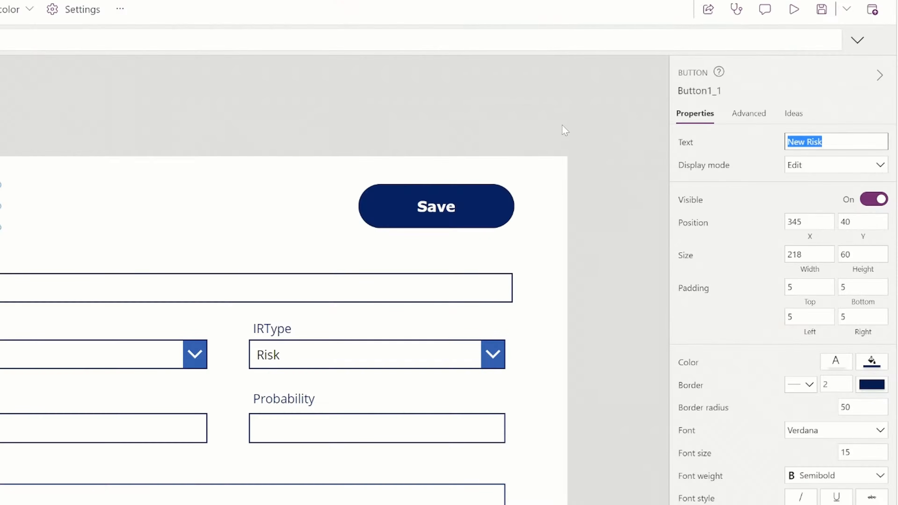
type("Back")
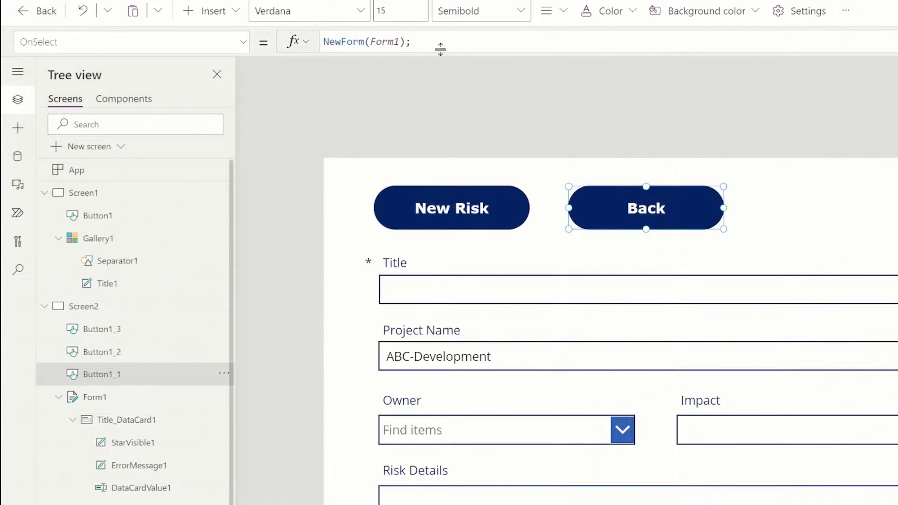
Set the Back button's OnSelect to Navigate(Screen1,Fade).
left_click_drag(440, 49, 176, 15)
type("Na")
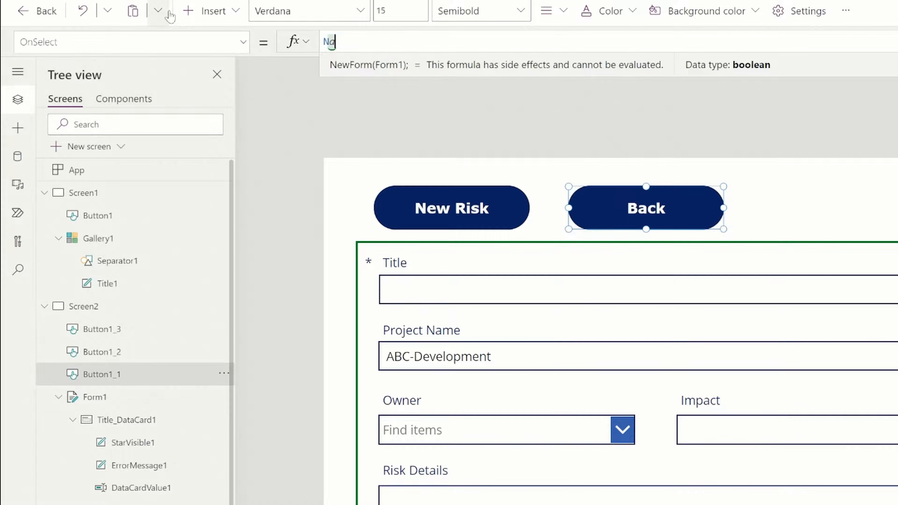
type("vigate(Scree1")
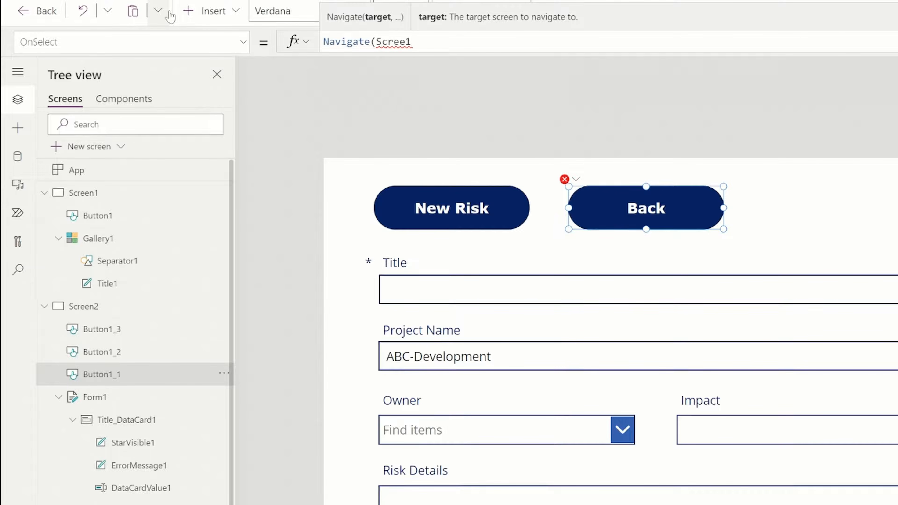
key("BackSpace")
type("n1);")
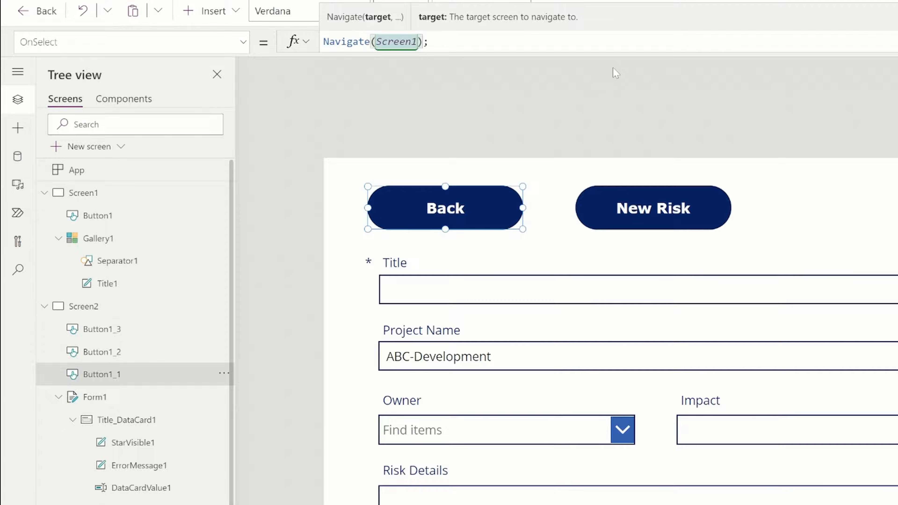
type(",")
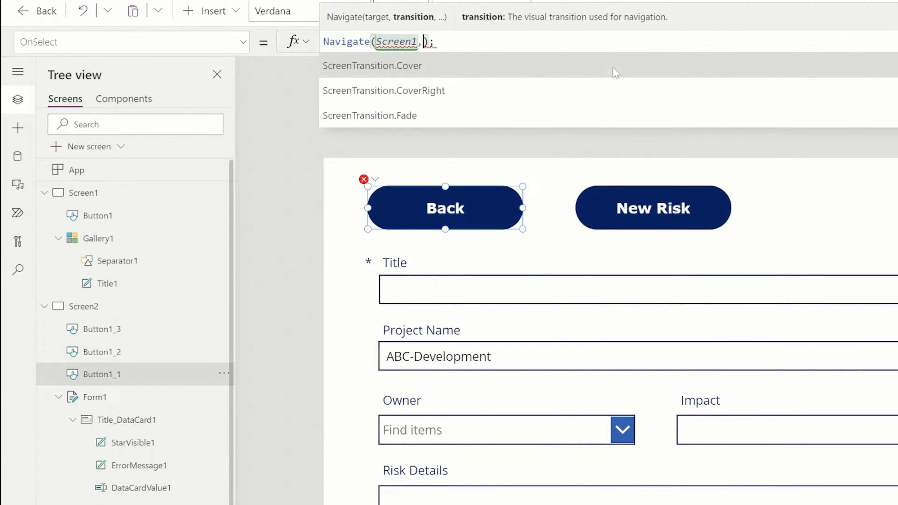
type("FD")
key("BackSpace")
type("ade")
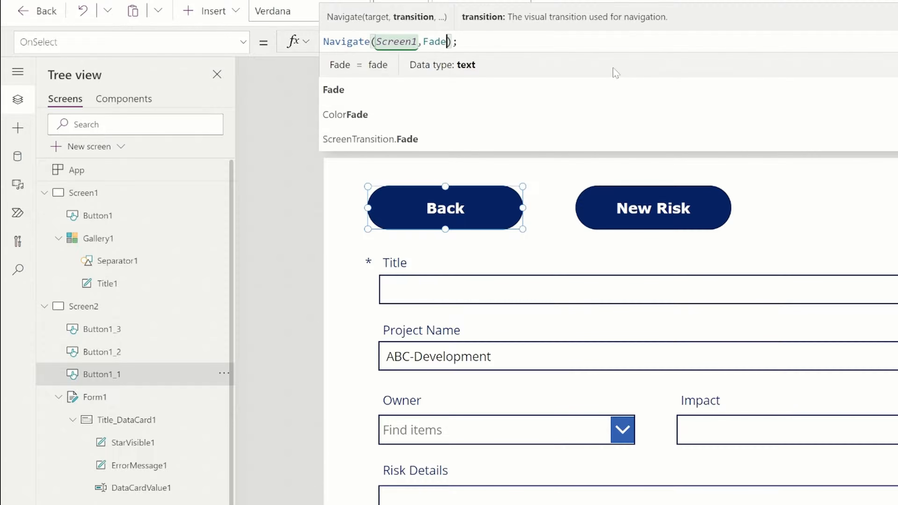
key("Escape")
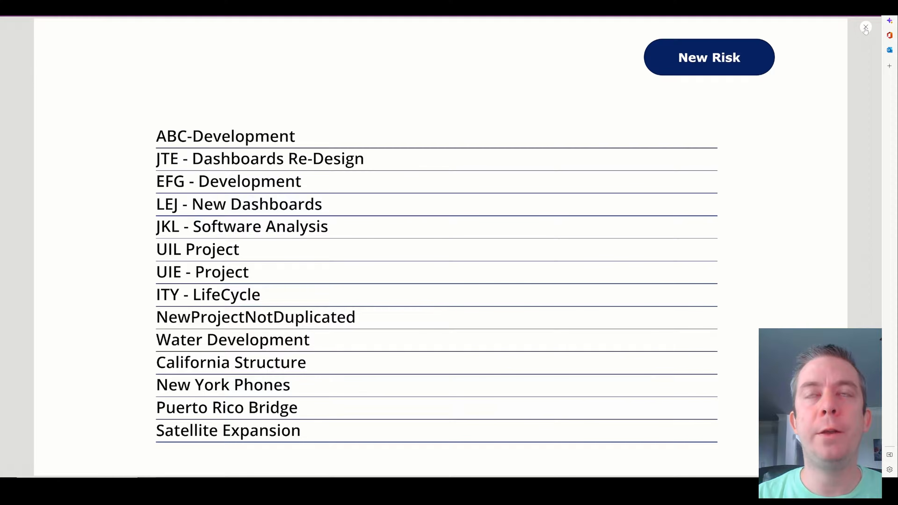
Change New Risk's OnSelect to Navigate(Screen2);NewForm(Form1), then run the app to test it.
left_click(866, 27)
key("ctrl+a")
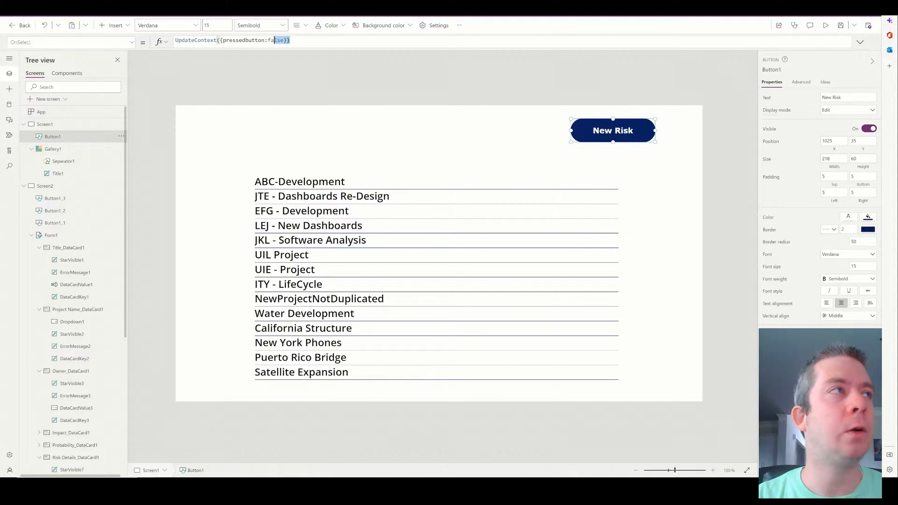
key("BackSpace")
type("Navig")
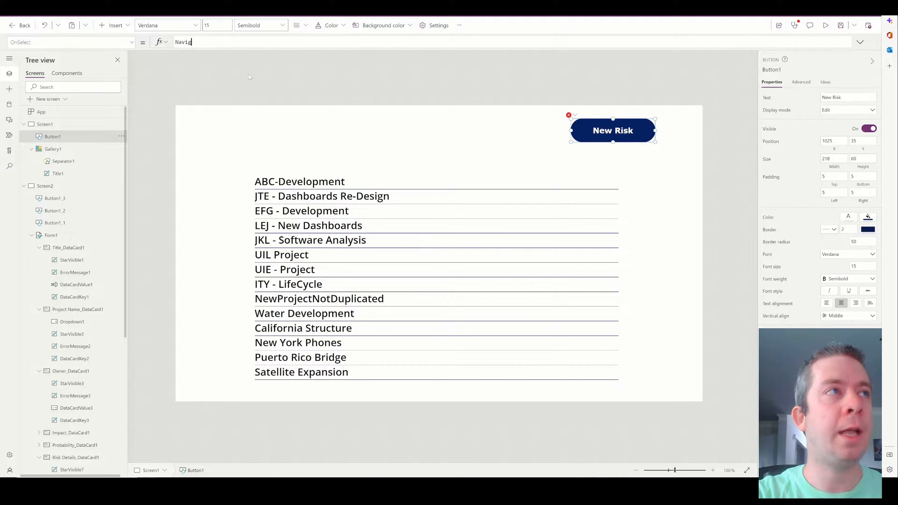
type("ate(Screen2),NewForm(Form1);")
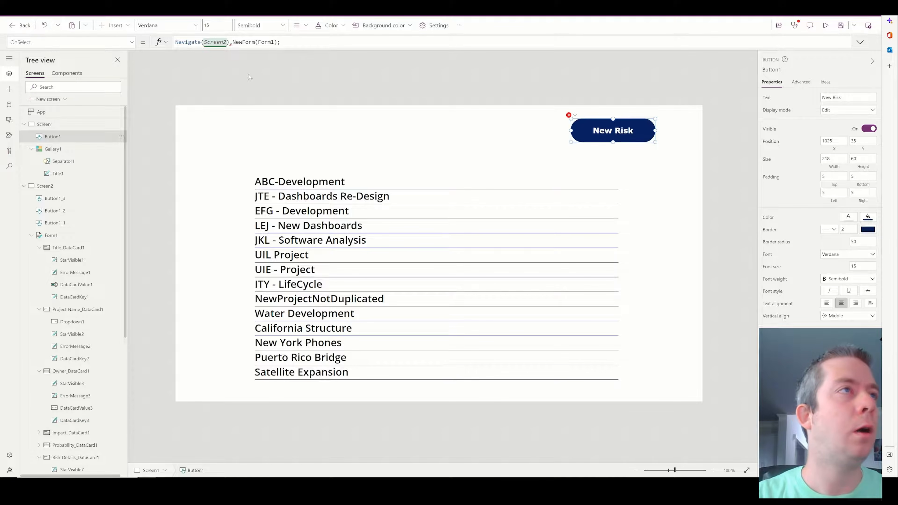
key("BackSpace")
type(";")
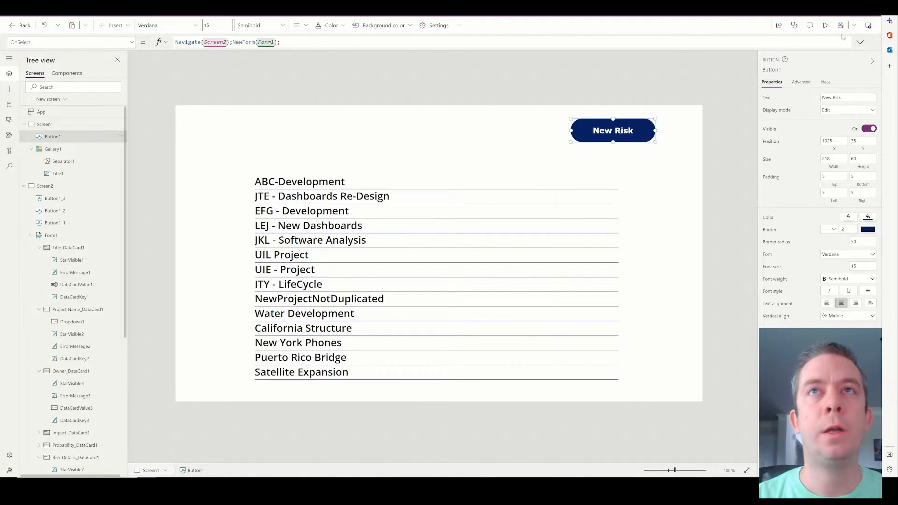
left_click(826, 25)
In preview, save a test risk 'Metal is not strong enough' for California Structure, then exit preview.
left_click(709, 57)
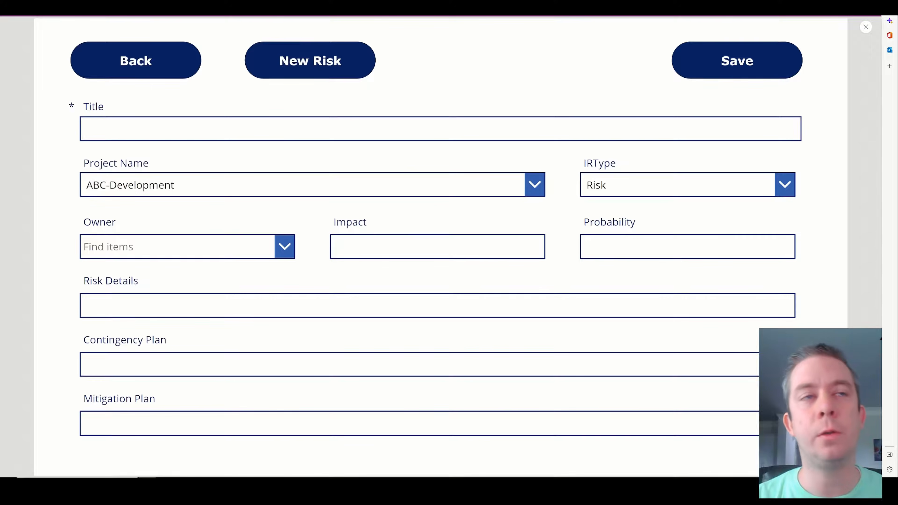
left_click(197, 129)
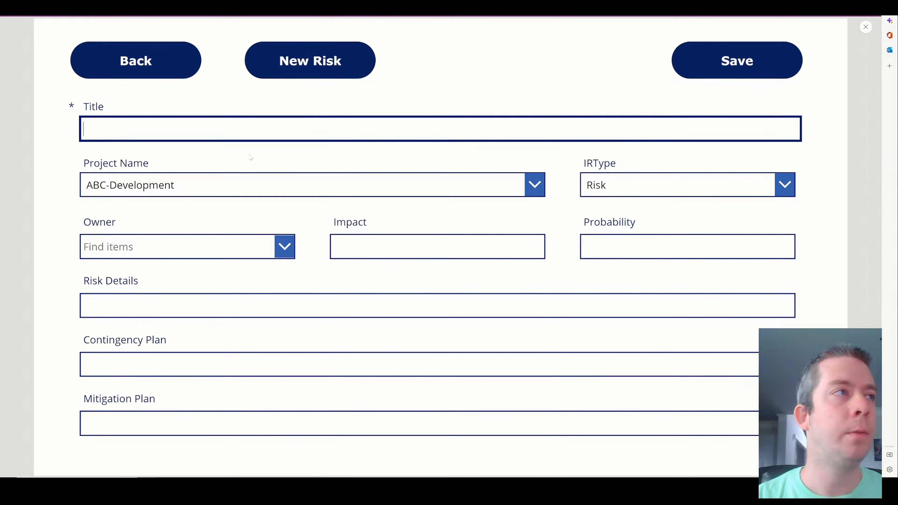
left_click(232, 178)
scroll(212, 288, "down", 3)
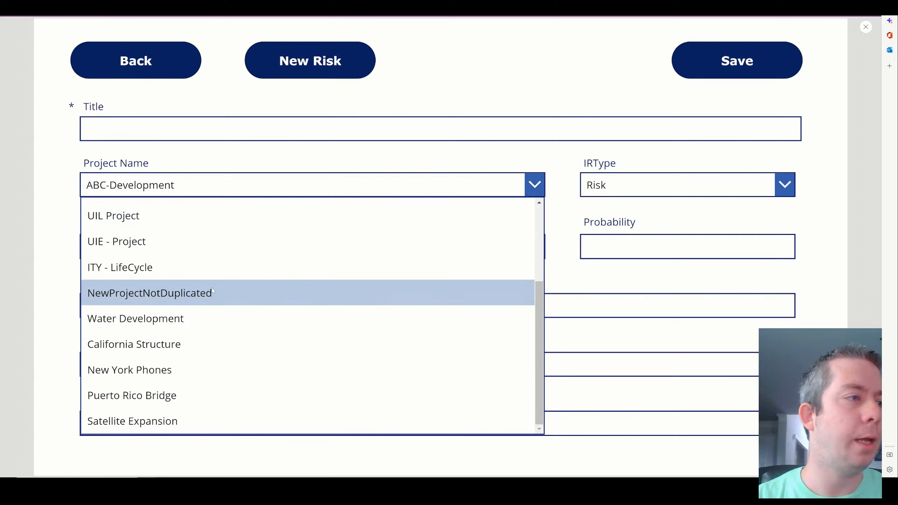
left_click(148, 350)
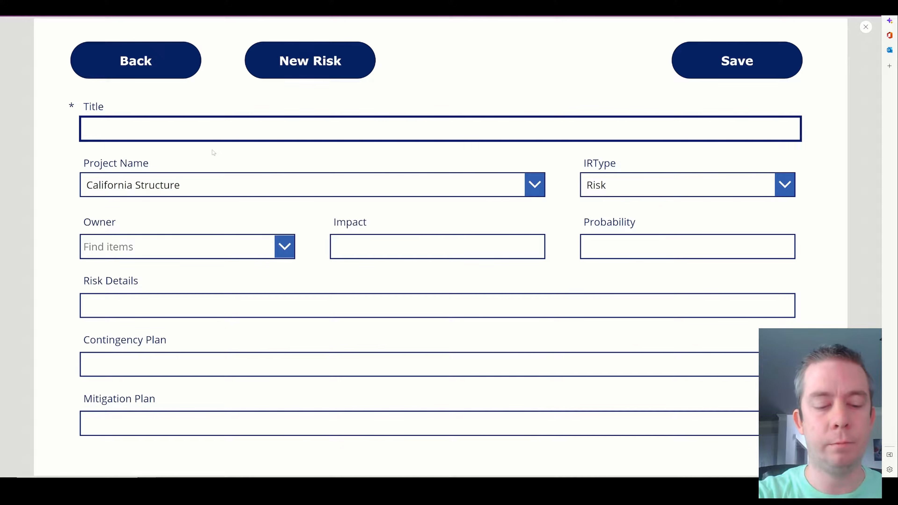
type("Metal is no")
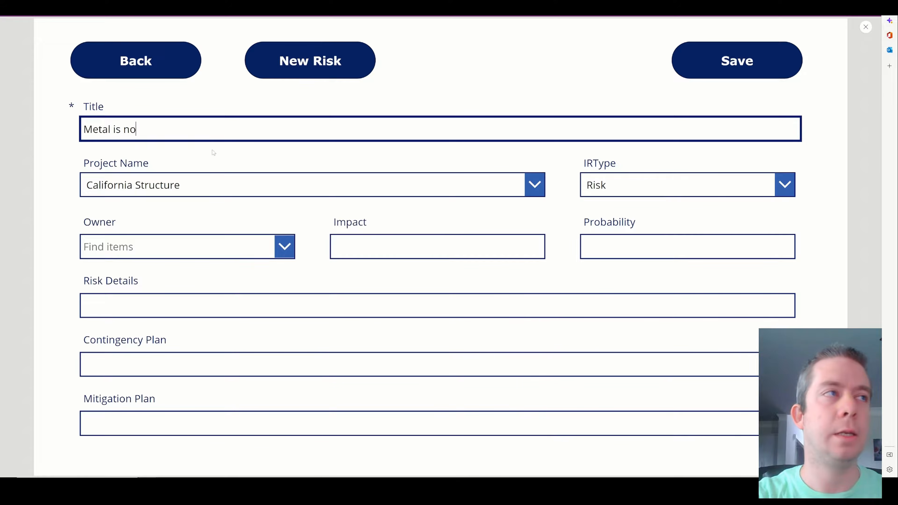
type("t strong enough")
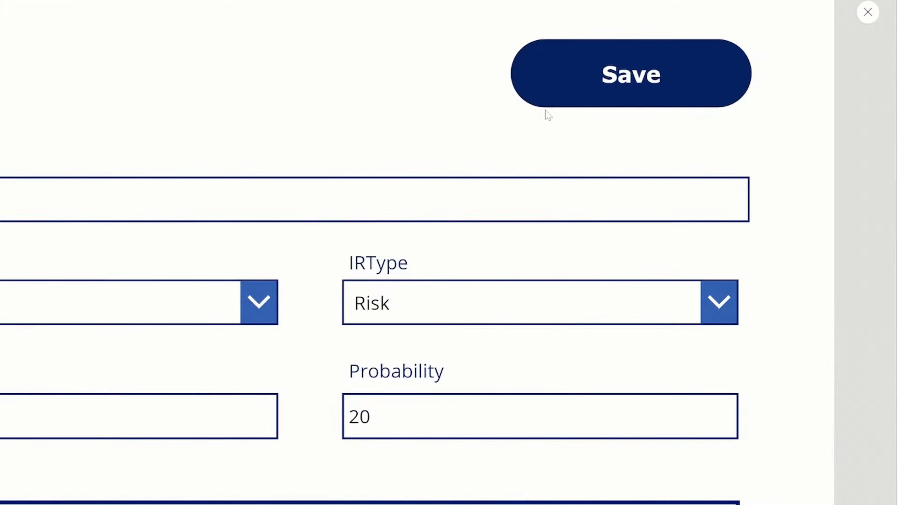
left_click(591, 85)
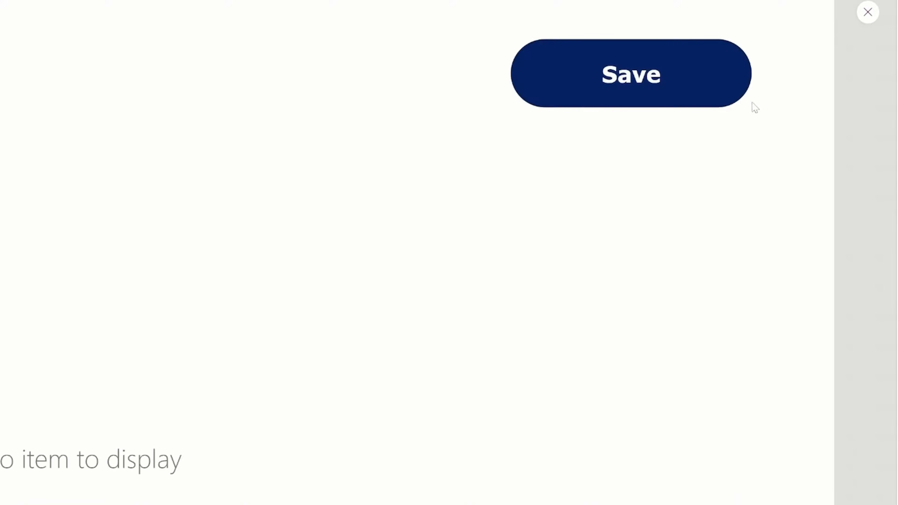
left_click(858, 15)
Replace Form1's OnSuccess value false with Navigate(Screen1,Fade) in Advanced properties.
left_click(528, 403)
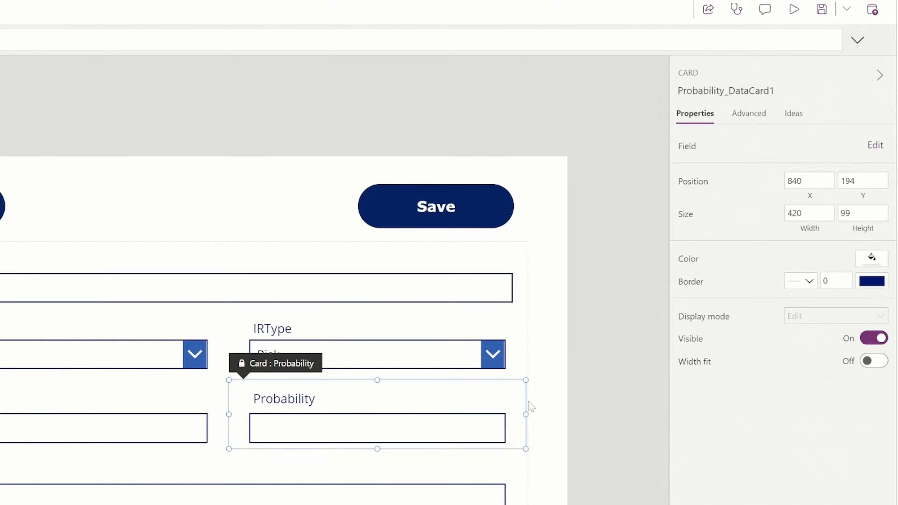
left_click(528, 368)
left_click(743, 114)
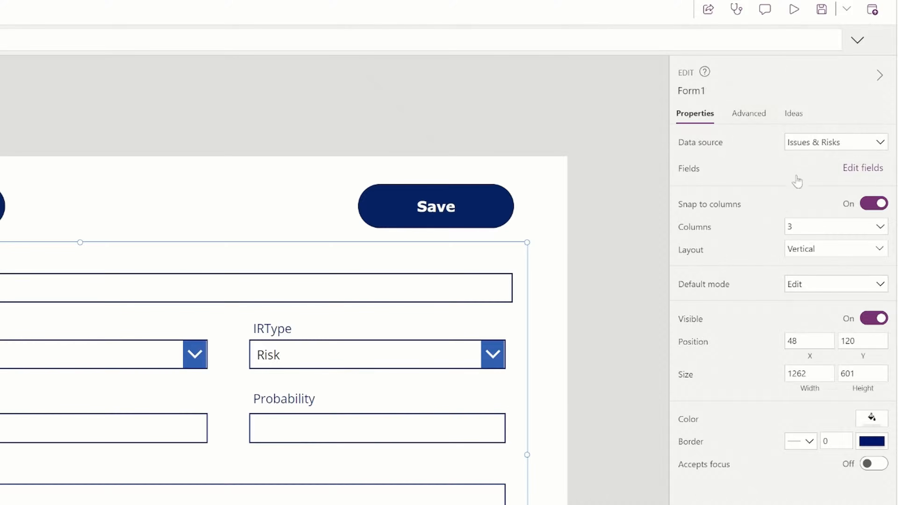
left_click(725, 227)
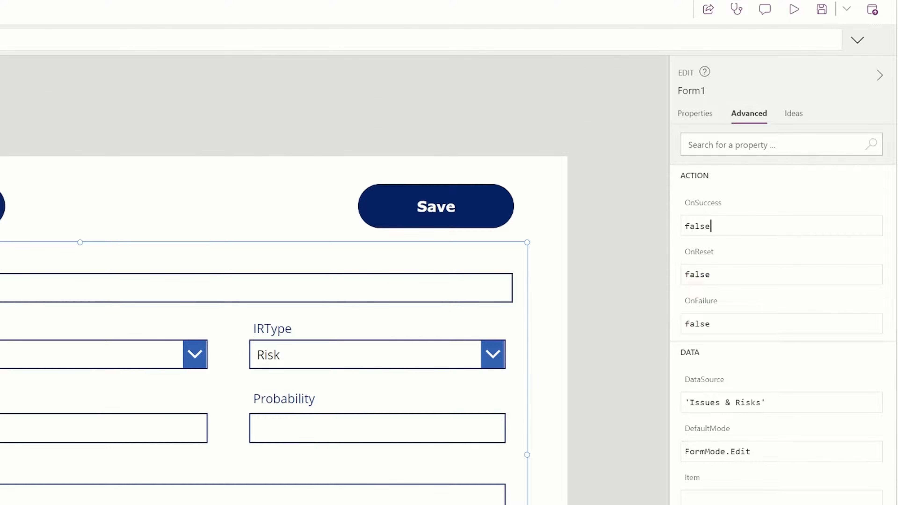
key("ctrl+a")
type("Navi")
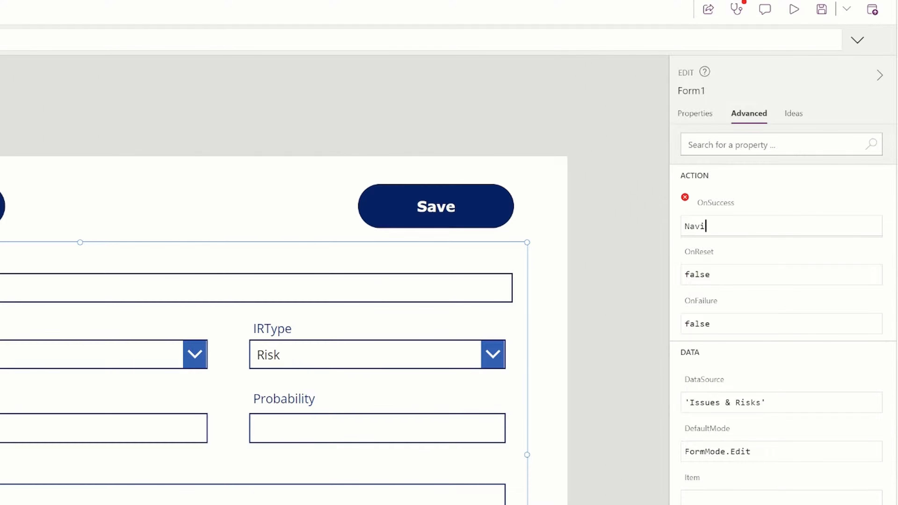
type("gate(")
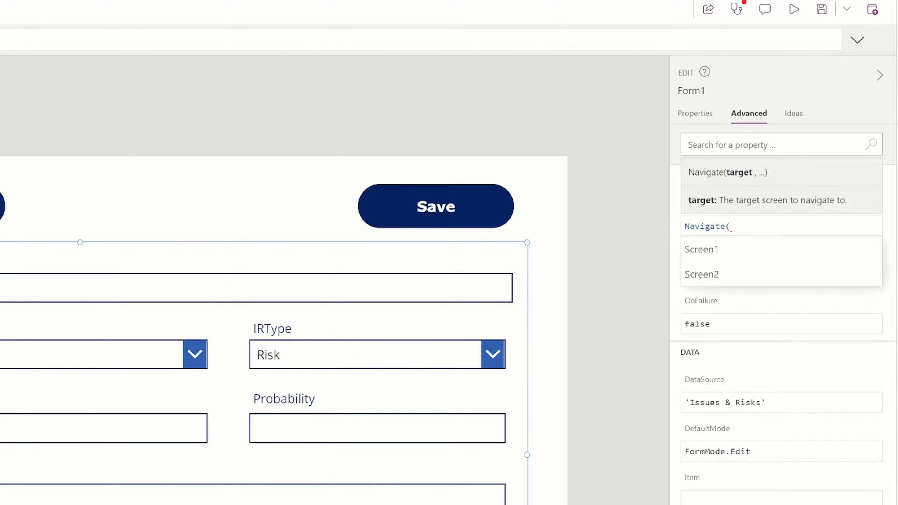
type("Screen1,")
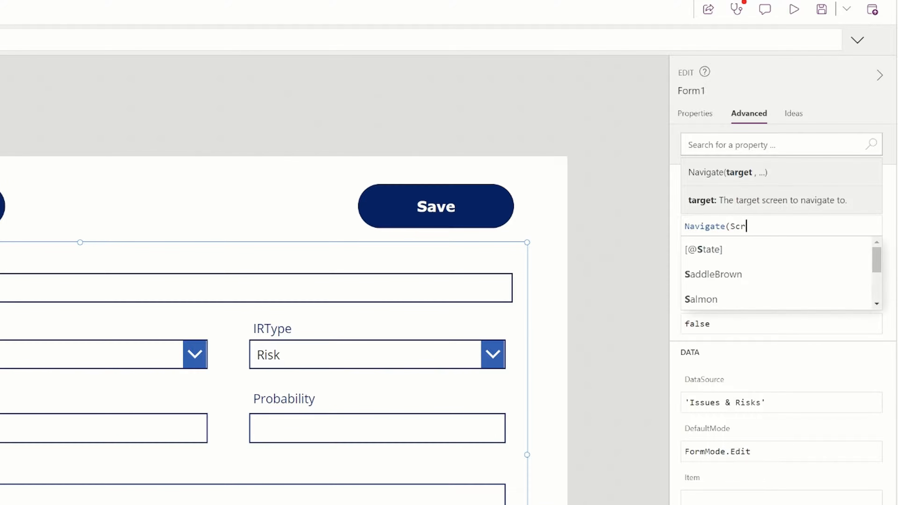
type("Fade)")
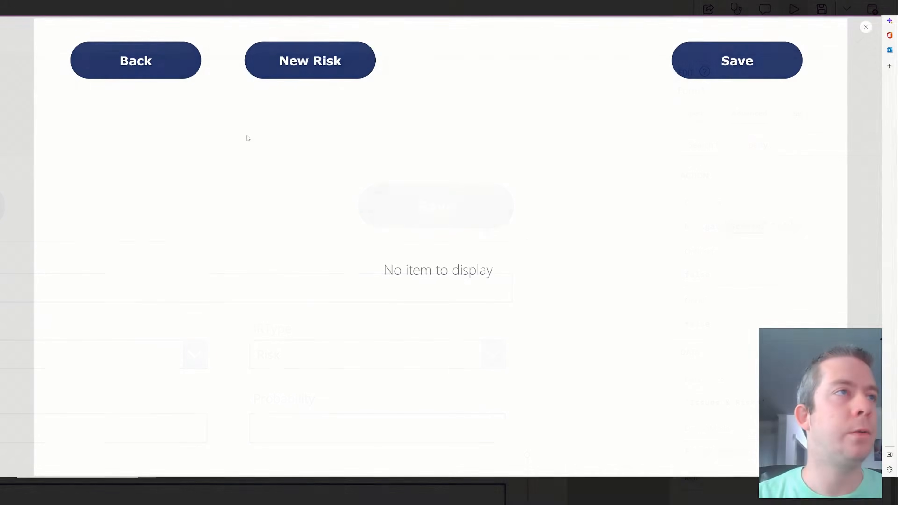
Start a new risk for California Structure titled 'Building is too high'.
left_click(286, 61)
left_click(187, 196)
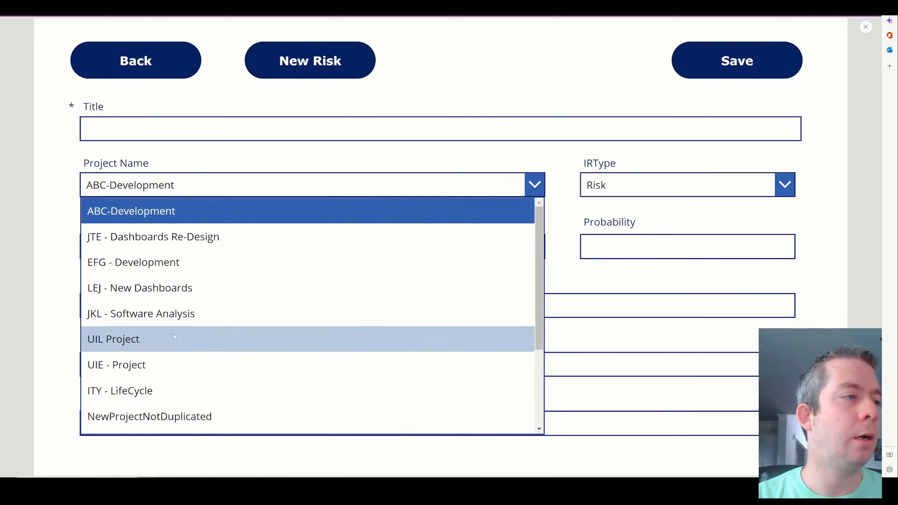
scroll(174, 338, "down", 3)
left_click(174, 343)
left_click(186, 129)
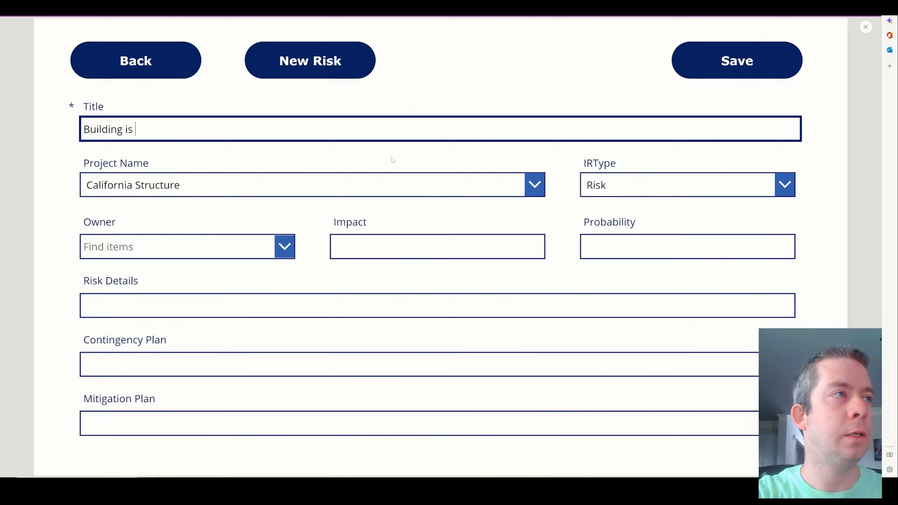
type("high")
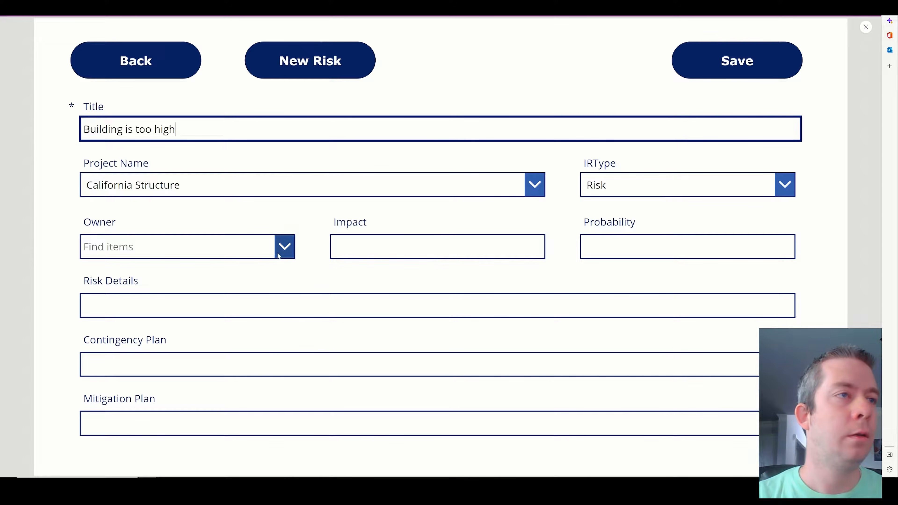
Pick the risk owner, set Impact 9 and Probability 20, and save.
left_click(285, 246)
type("superman")
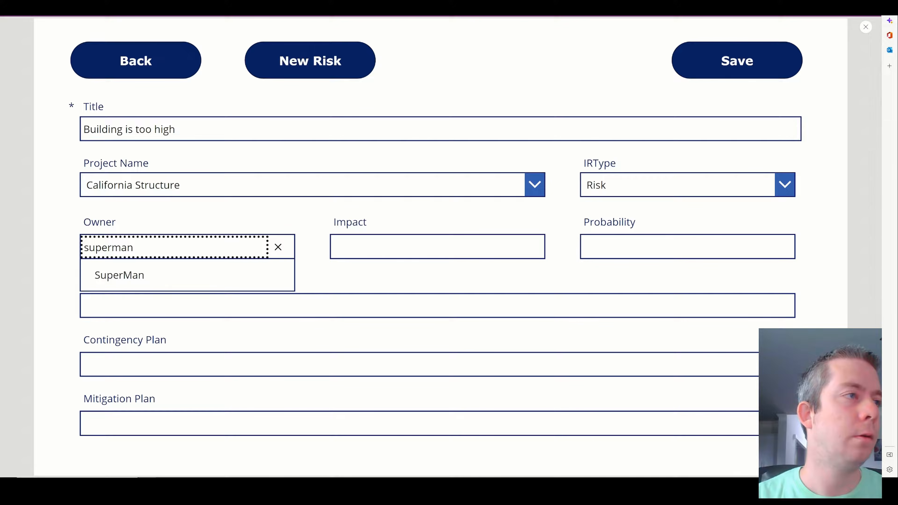
left_click(247, 274)
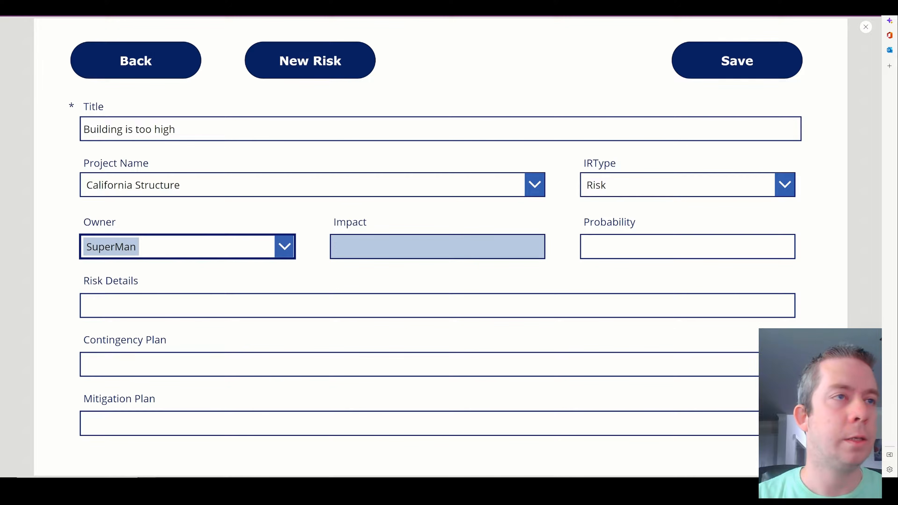
left_click(382, 248)
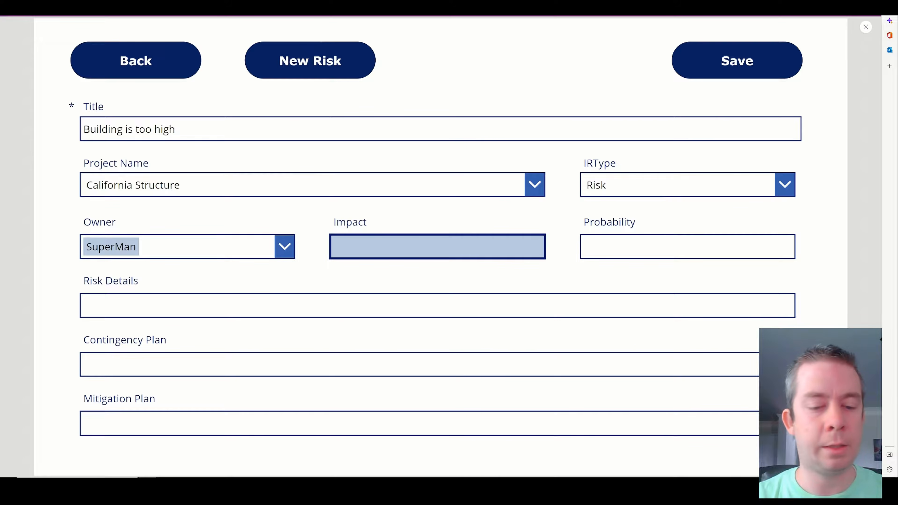
left_click(688, 246)
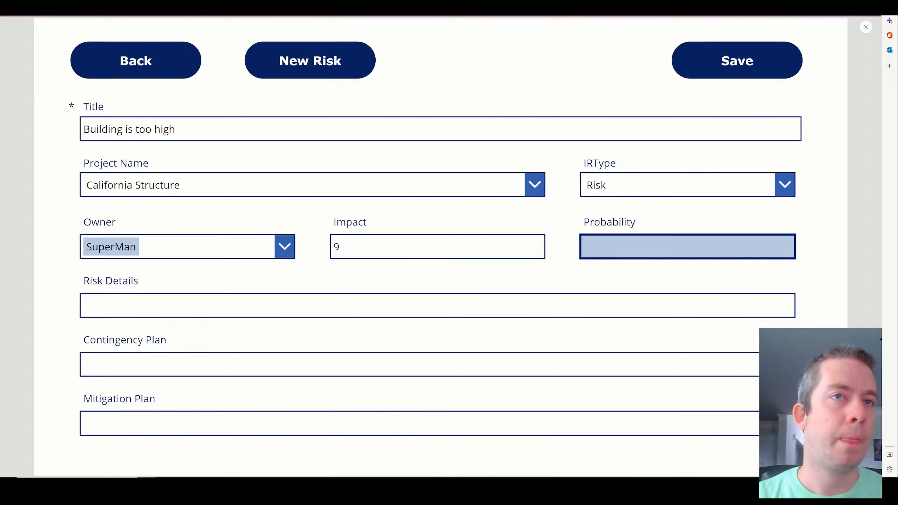
type("2")
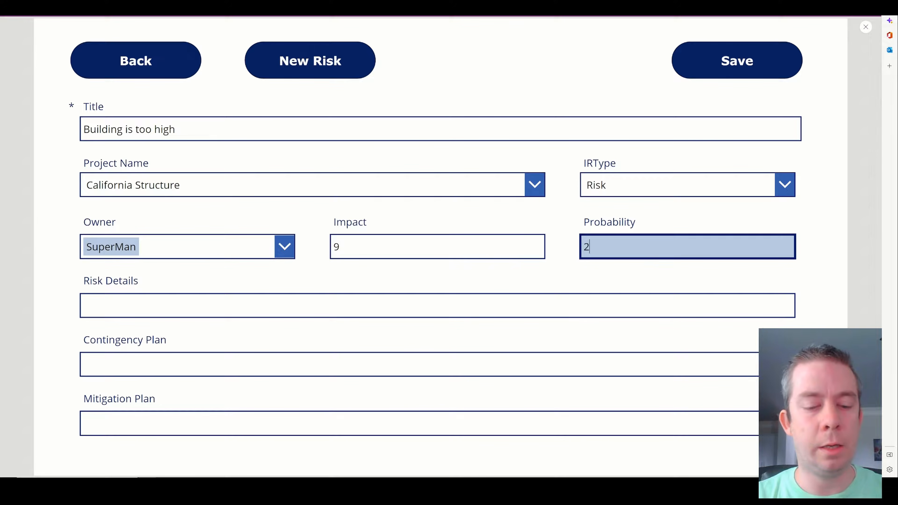
type("0")
key("Tab")
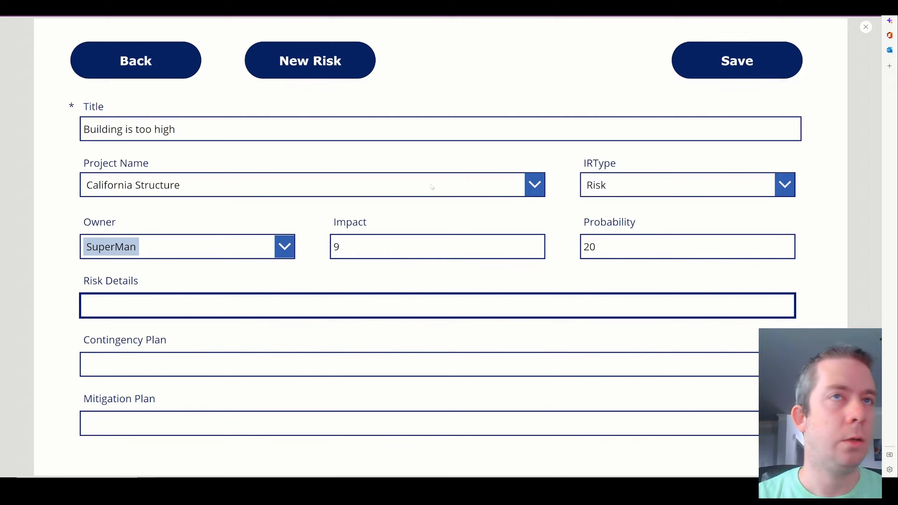
left_click(712, 60)
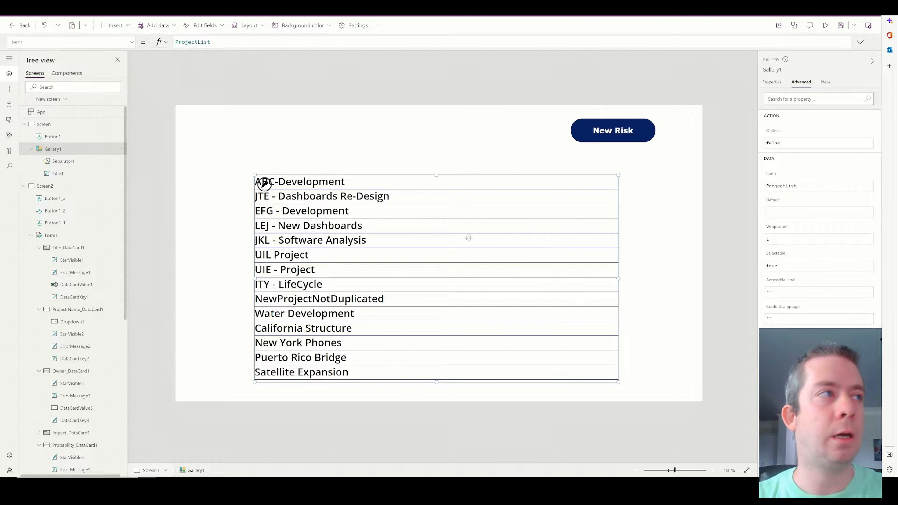
Set Gallery1's data source to Issues & Risks and adjust its width.
left_click(773, 81)
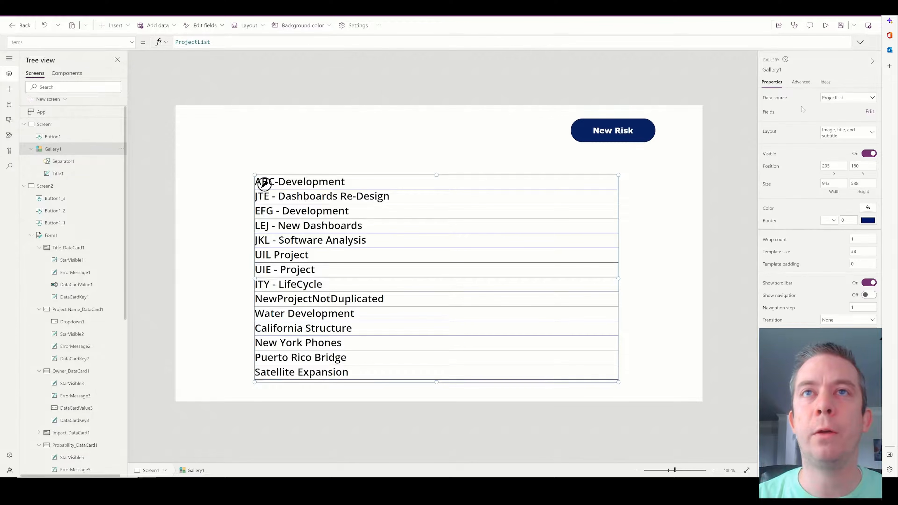
left_click(836, 97)
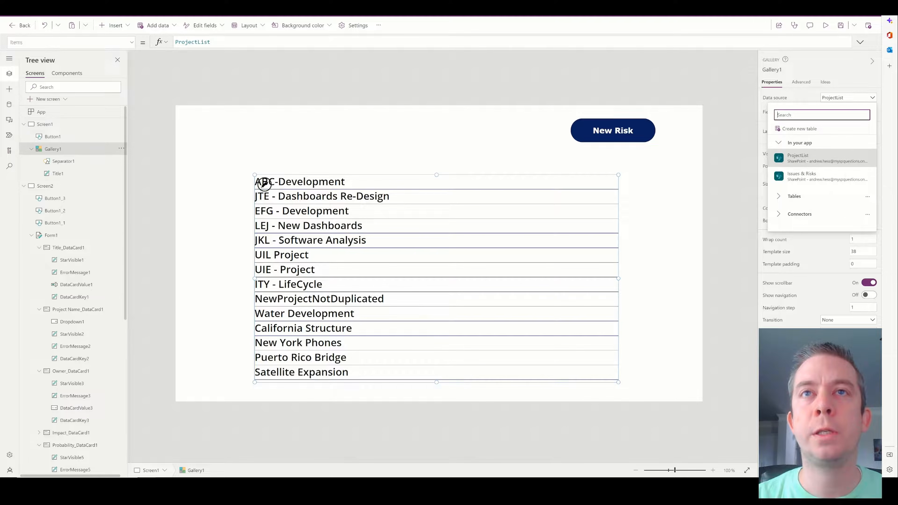
left_click(799, 177)
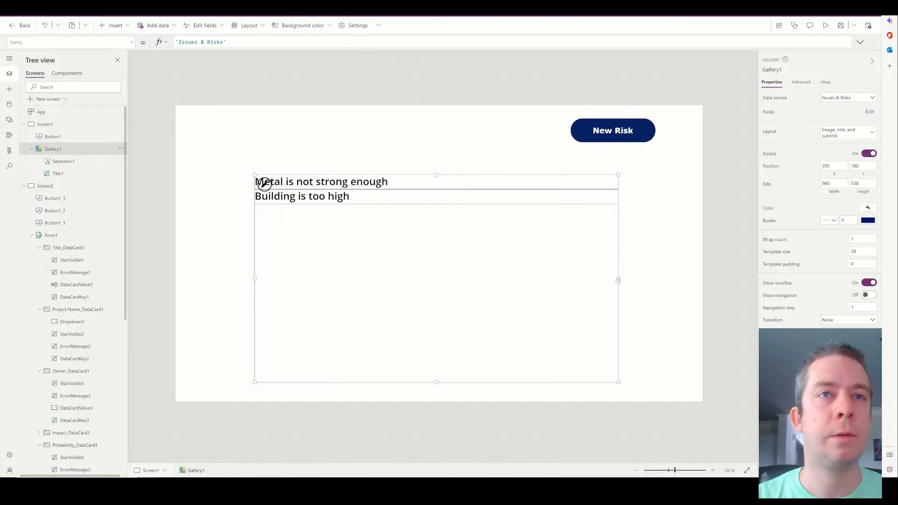
mouse_move(618, 278)
left_mouse_down()
mouse_move(540, 275)
mouse_move(630, 278)
left_mouse_up()
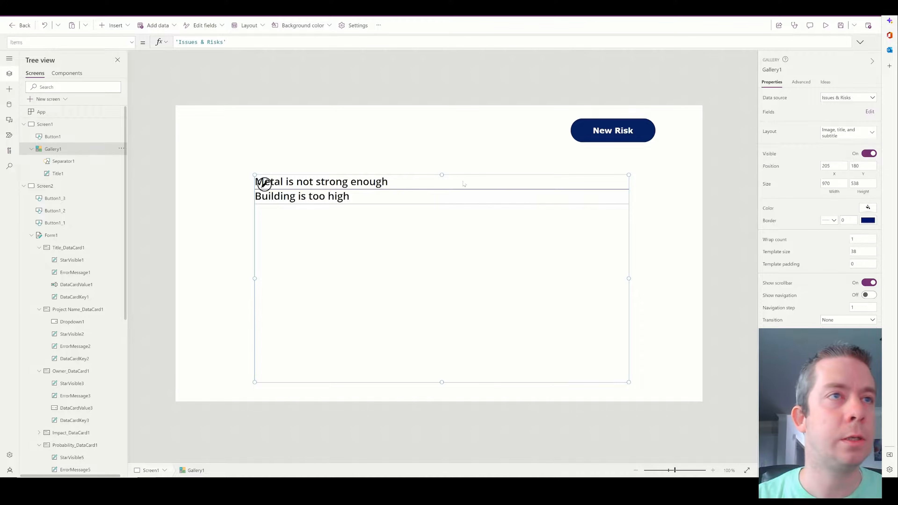
Resize the Title1 label and place a copy at the row's left for the project name.
left_click(364, 134)
left_click(313, 201)
left_click(320, 187)
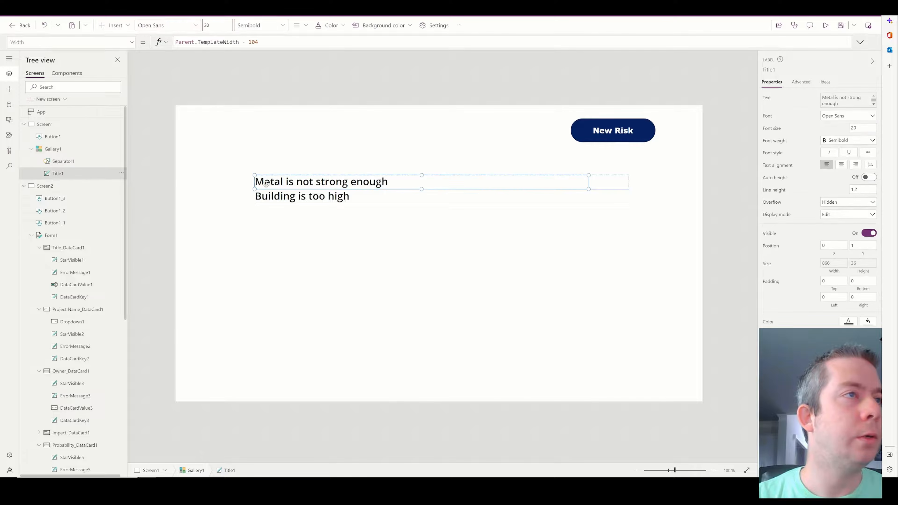
left_click_drag(255, 175, 442, 174)
left_click_drag(588, 181, 628, 181)
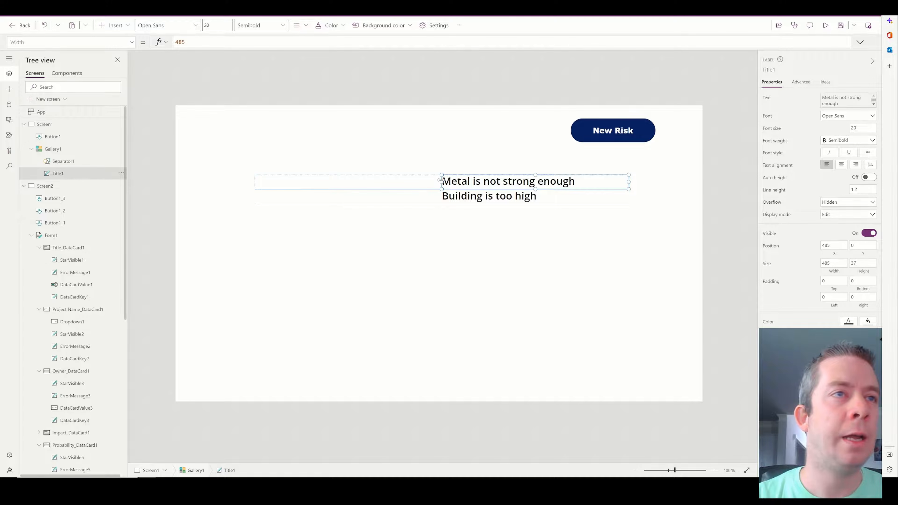
left_click_drag(442, 181, 400, 181)
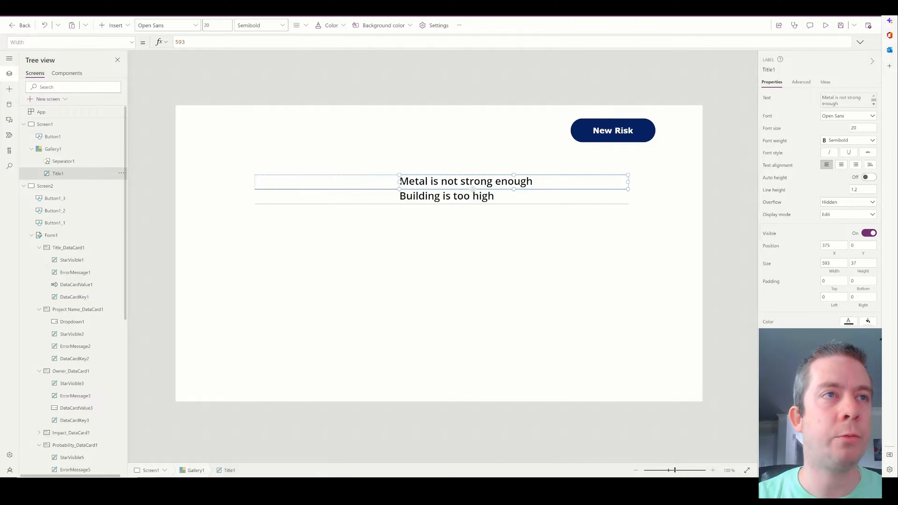
key("ctrl+c")
key("ctrl+v")
left_click_drag(310, 180, 295, 180)
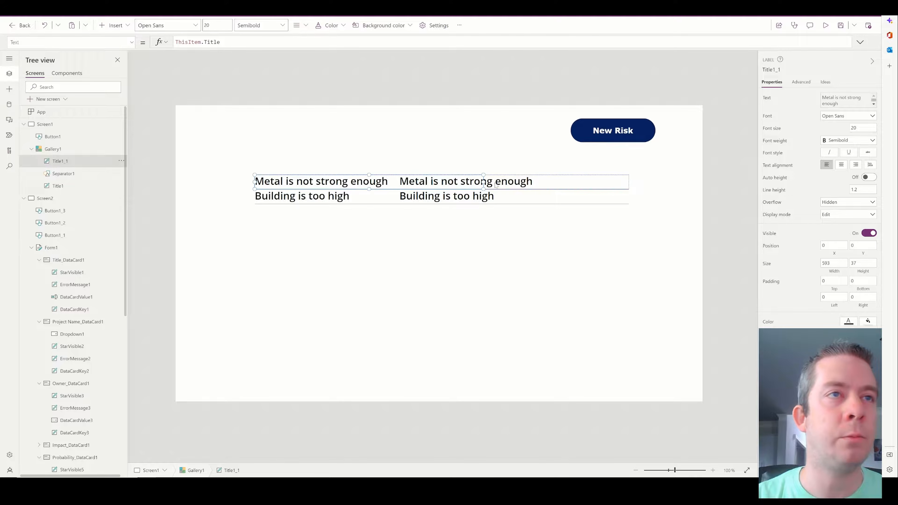
left_click_drag(454, 182, 399, 181)
left_click(425, 181)
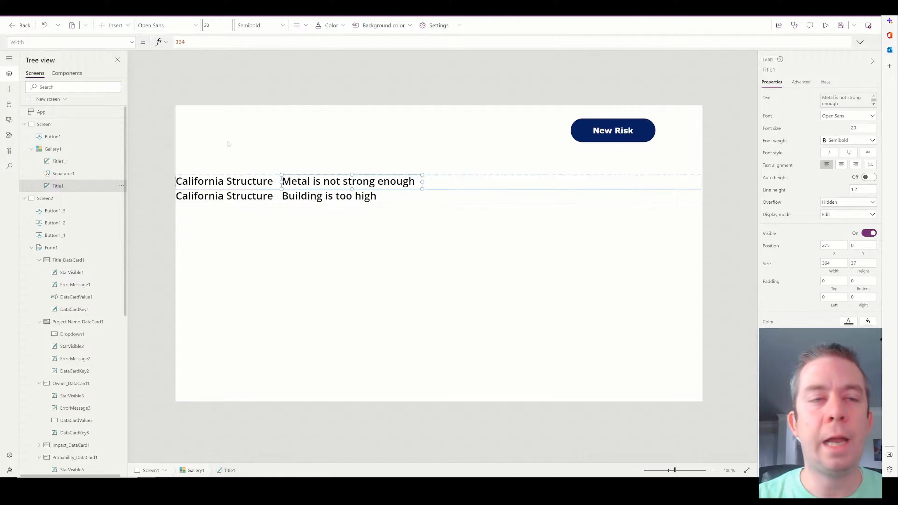
left_click(211, 169)
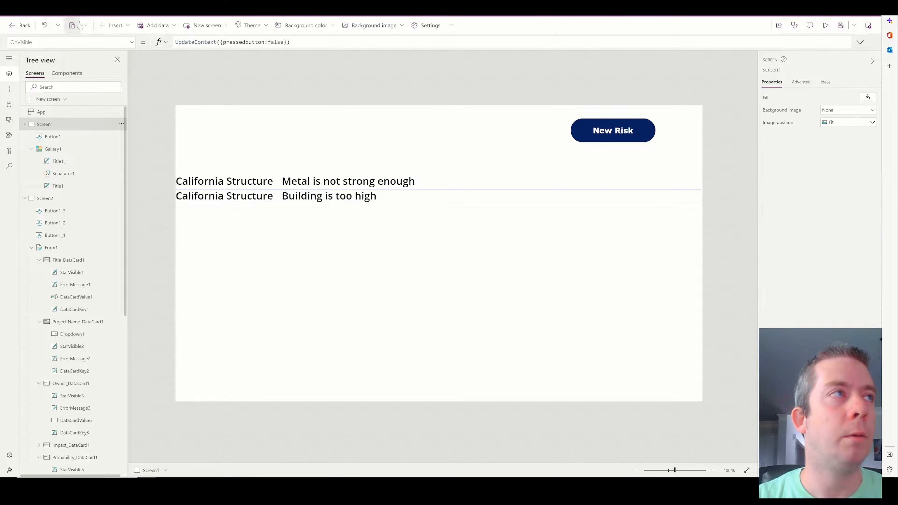
Add a gallery label under the Owner heading showing ThisItem.Owner.
left_click(113, 25)
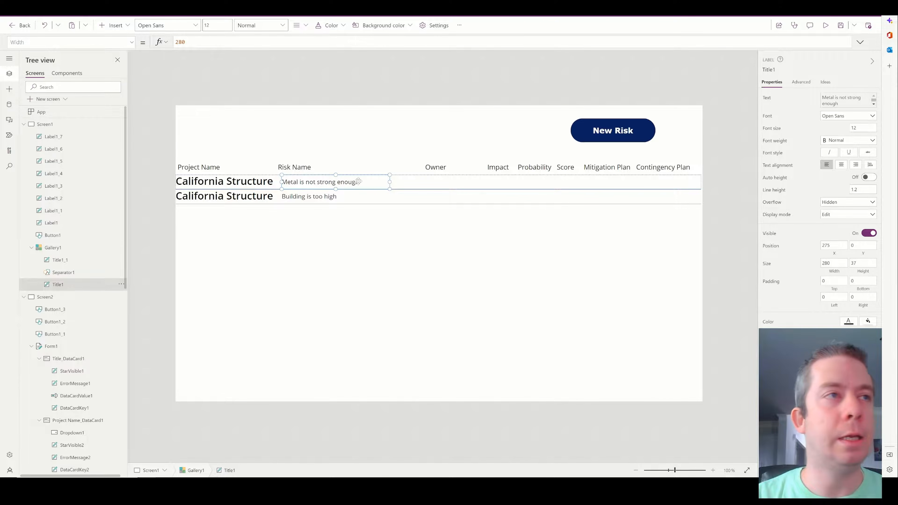
key("ctrl+c")
key("ctrl+v")
left_click_drag(261, 183, 479, 182)
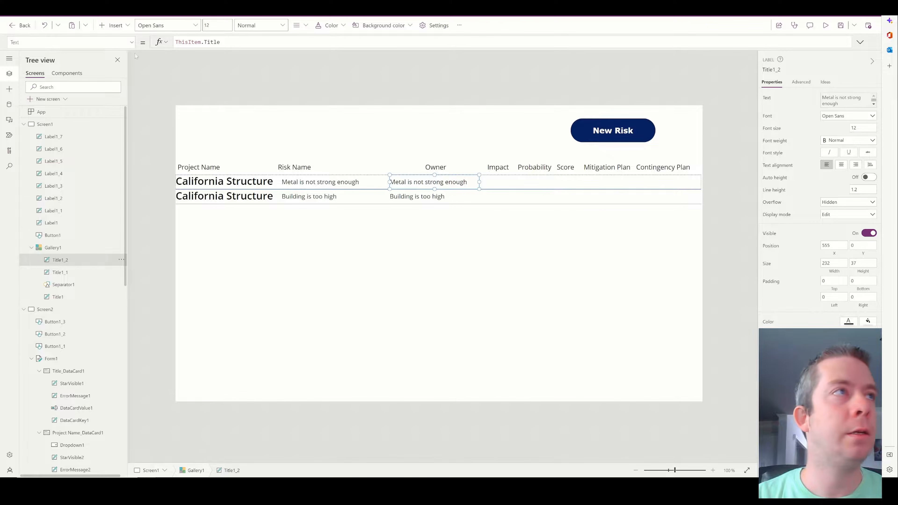
left_click_drag(222, 42, 208, 42)
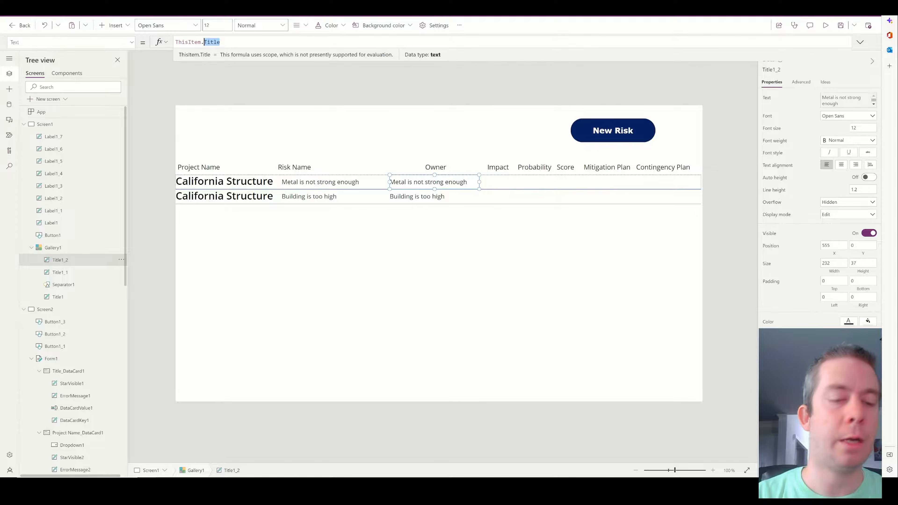
type("Owner")
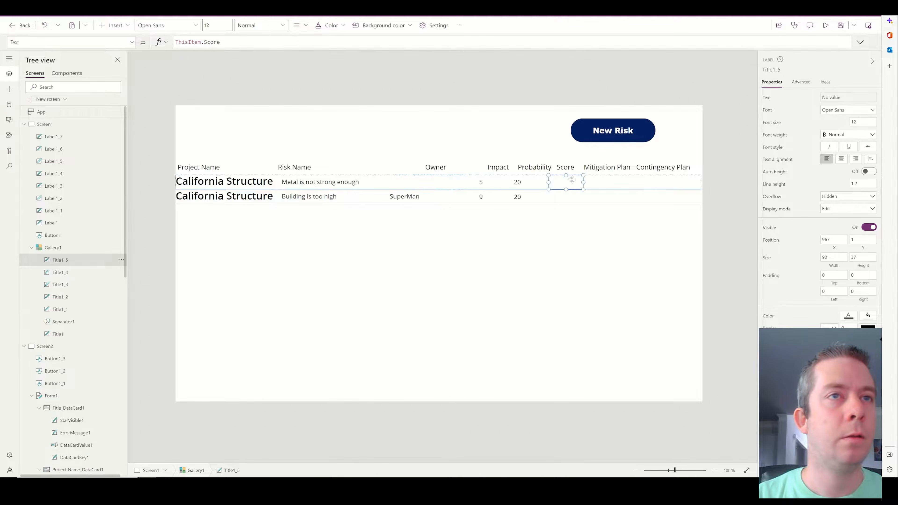
Add a Mitigation Plan column label, then preview the app and open the new-risk form.
key("ctrl+c")
key("ctrl+v")
left_click_drag(217, 182, 633, 182)
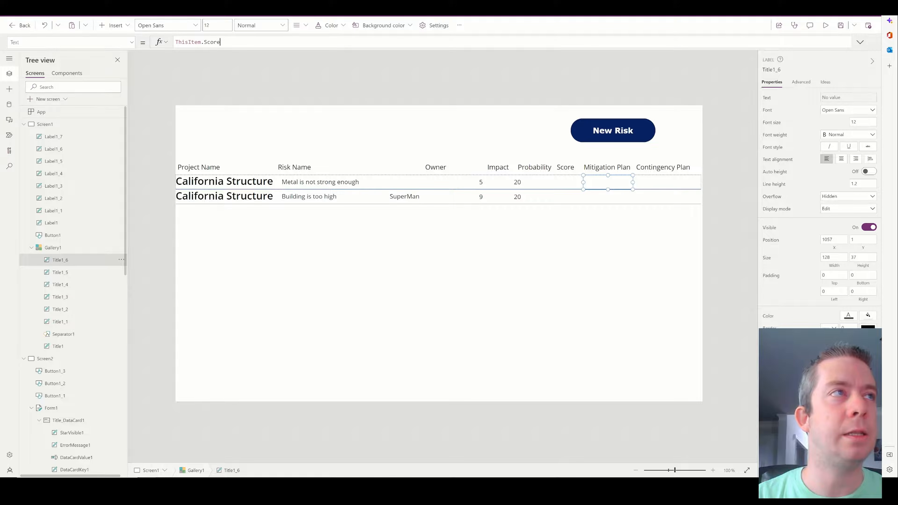
left_click_drag(220, 42, 204, 43)
type("Mi")
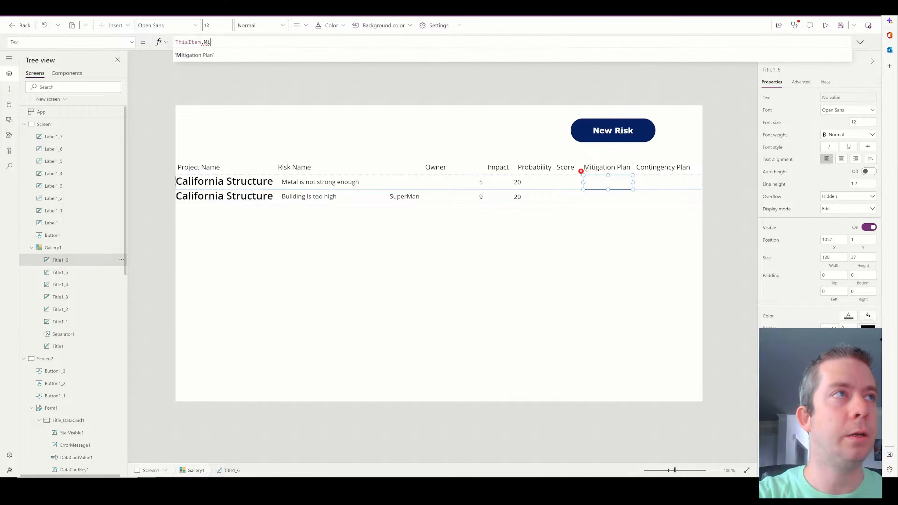
key("Tab")
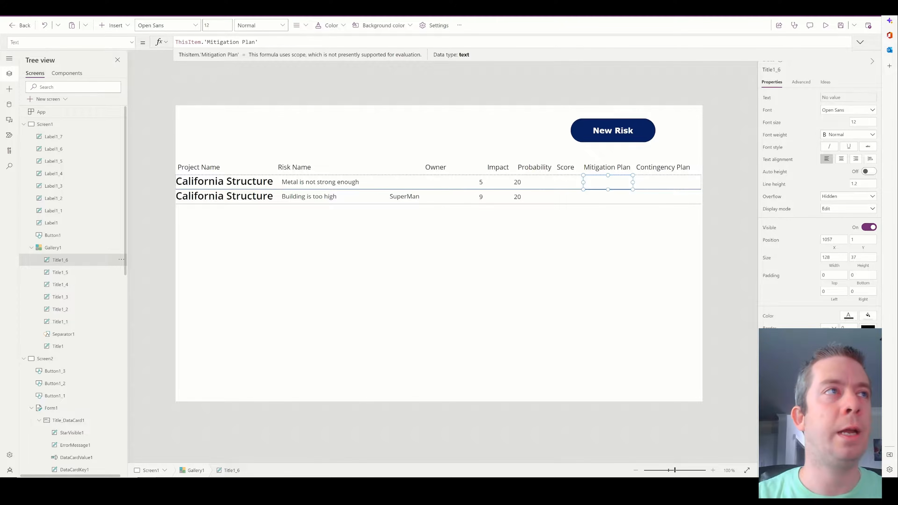
left_click(825, 25)
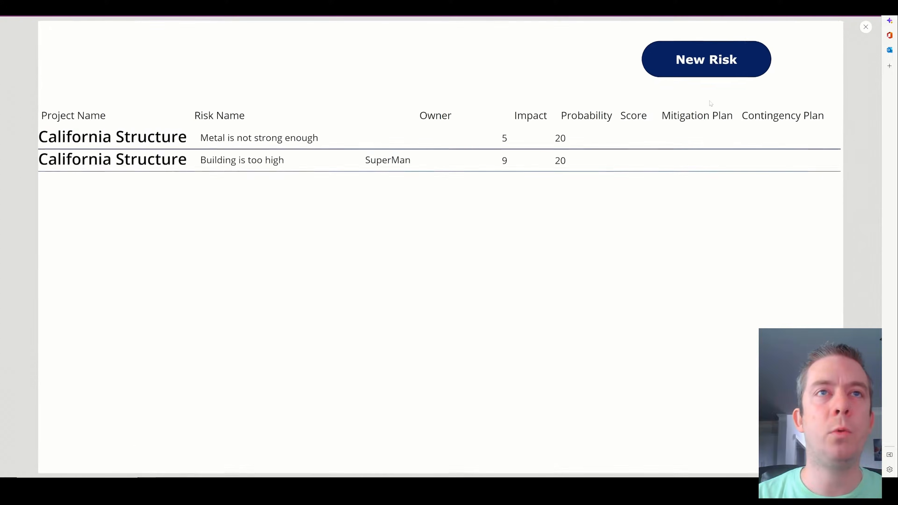
left_click(677, 58)
Choose Water Development as the project and title the risk 'Water is too acidic'.
left_click(195, 195)
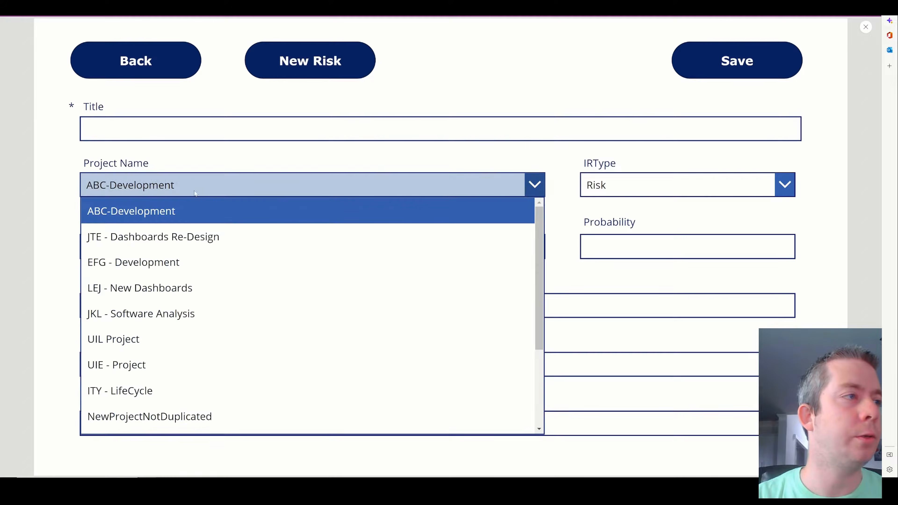
scroll(194, 315, "down", 5)
left_click(151, 319)
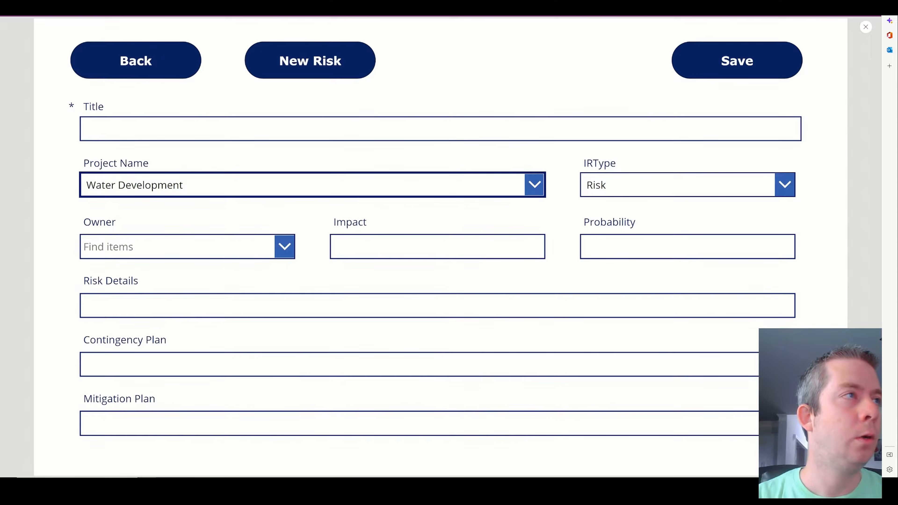
left_click(212, 129)
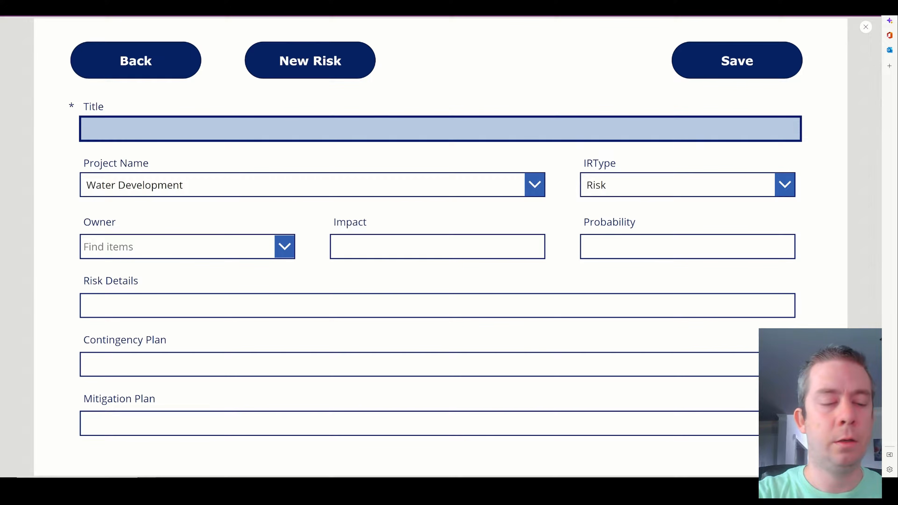
type("Water ")
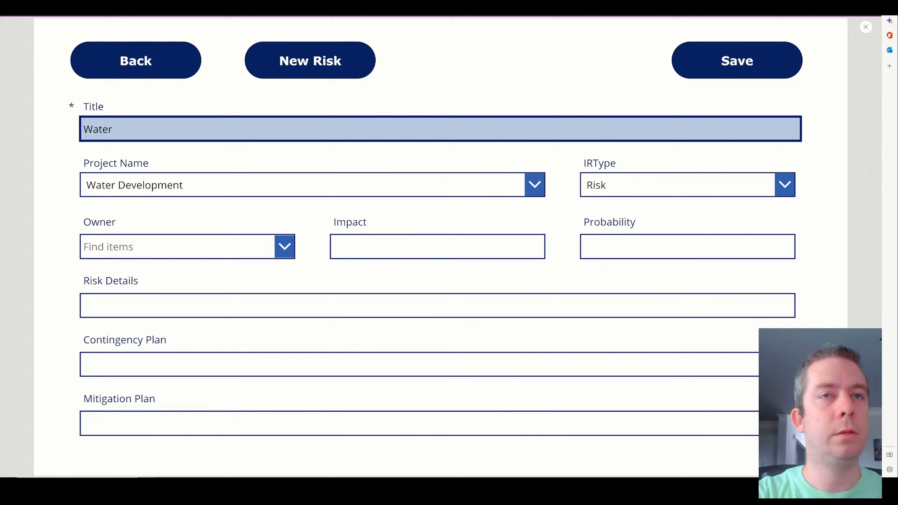
type("is too acidic")
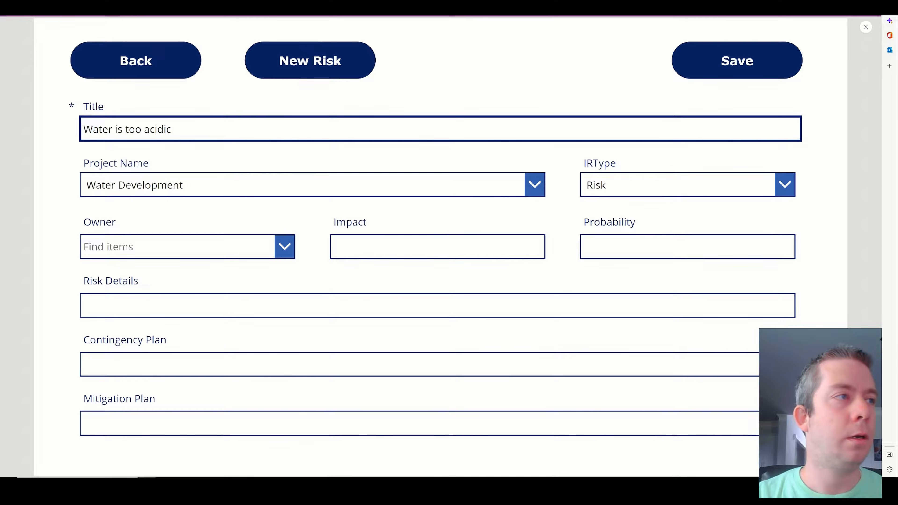
Pick the suggested owner and enter Impact 9 and Probability 1.
left_click(179, 247)
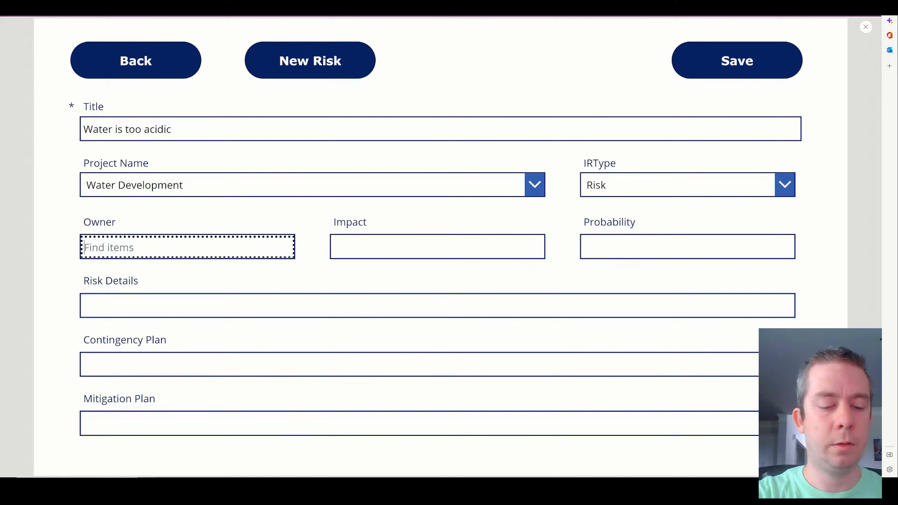
type("bart")
key("Down")
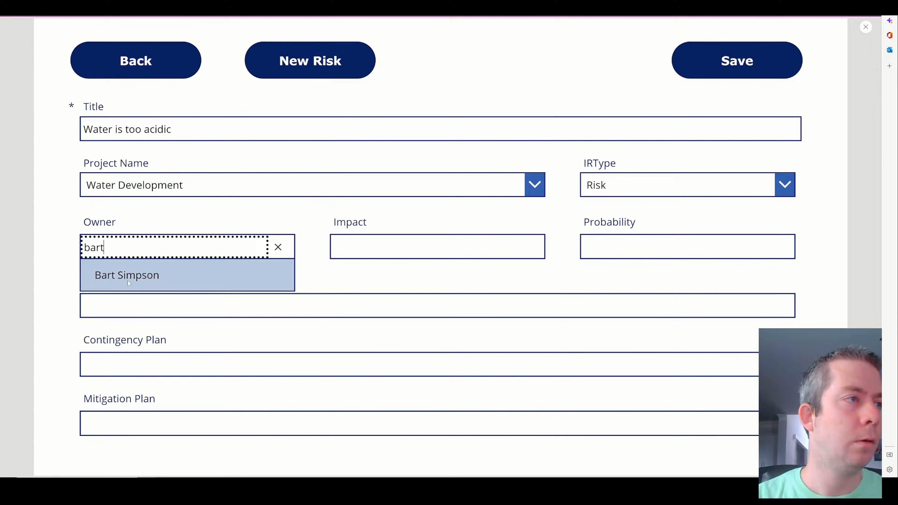
key("Return")
left_click(425, 247)
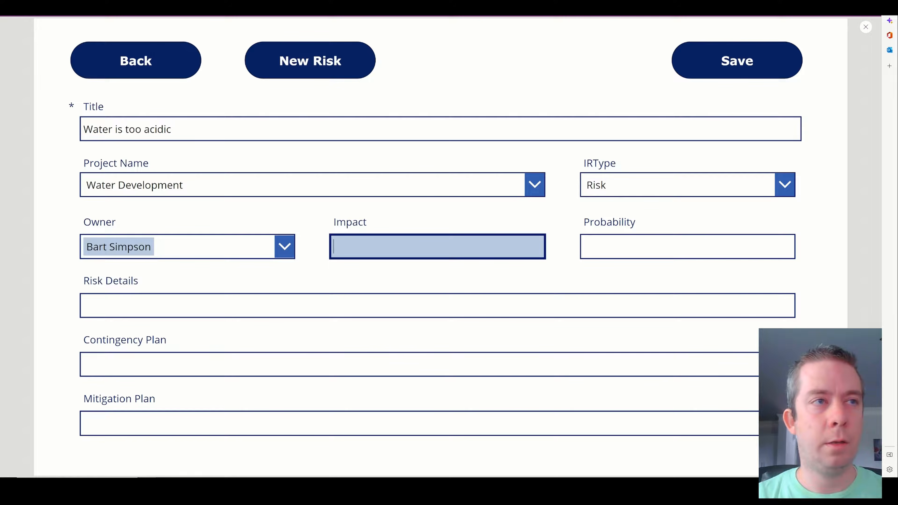
type("9")
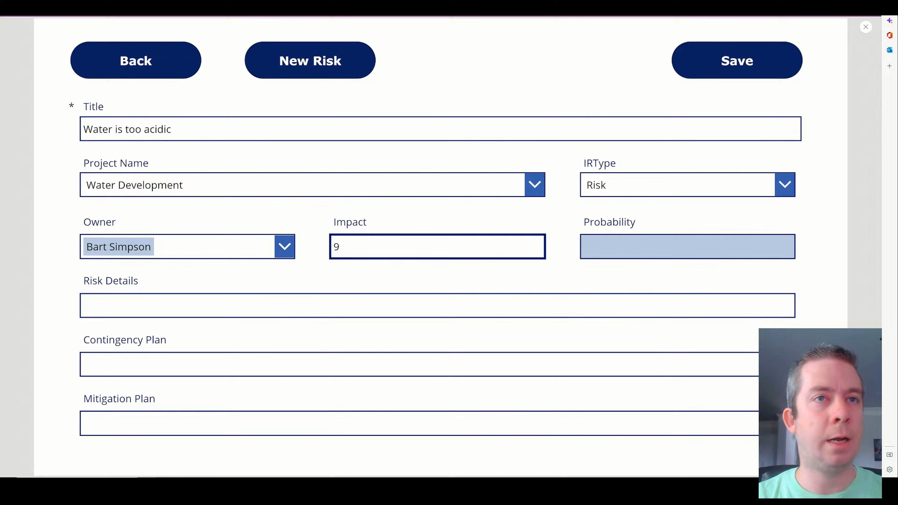
left_click(688, 247)
type("1")
Enter 'There are details', put 'Remove the acidic level from the water.' in Mitigation Plan, add 'Explain to the customer'.
left_click(438, 305)
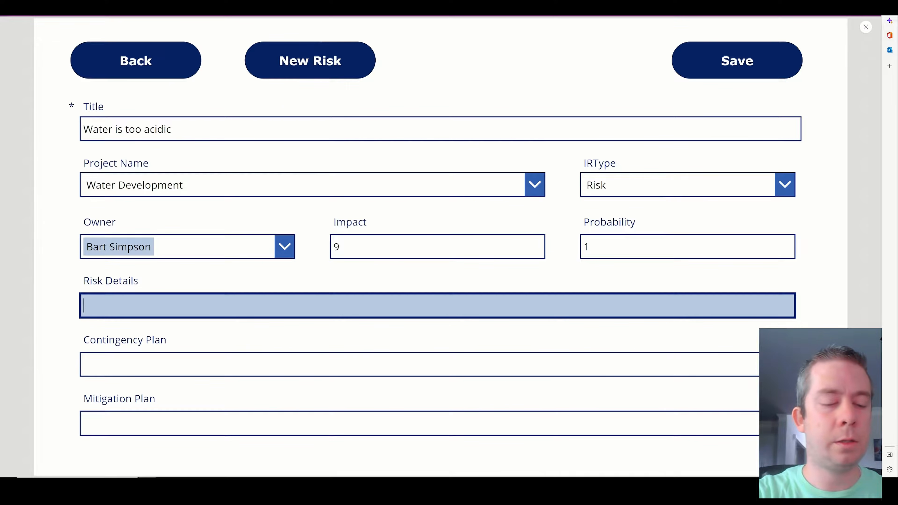
type("There are details.")
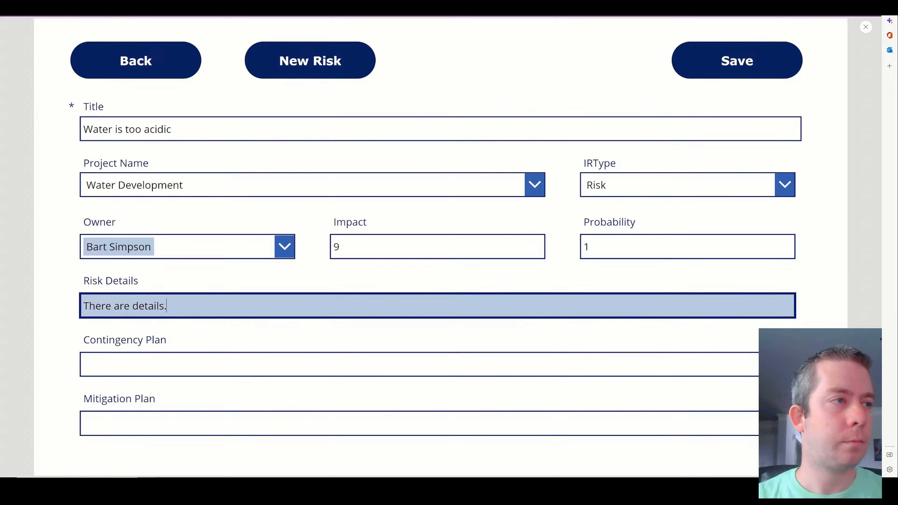
left_click_drag(169, 306, 67, 307)
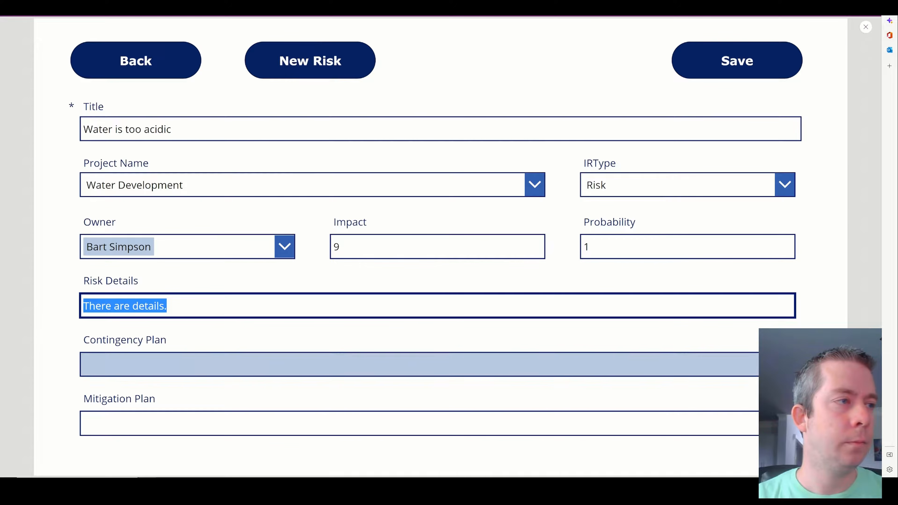
left_click(106, 364)
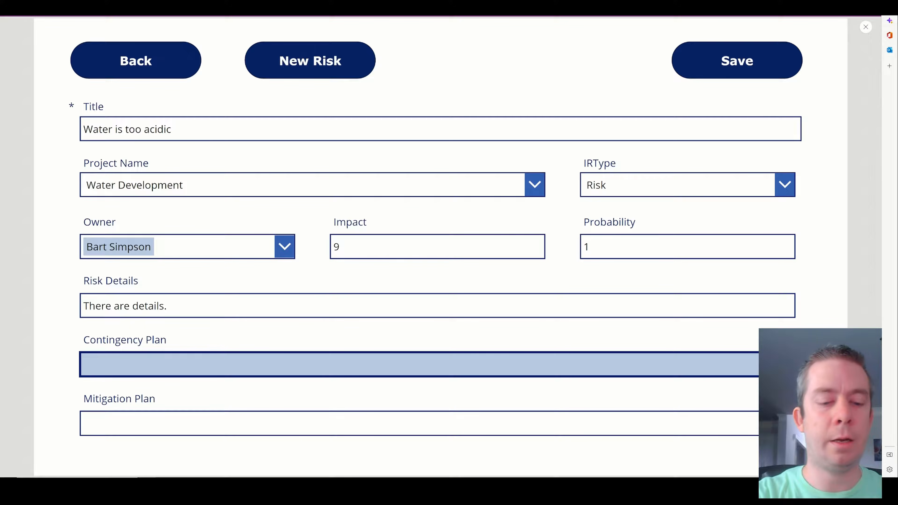
type("Remove the")
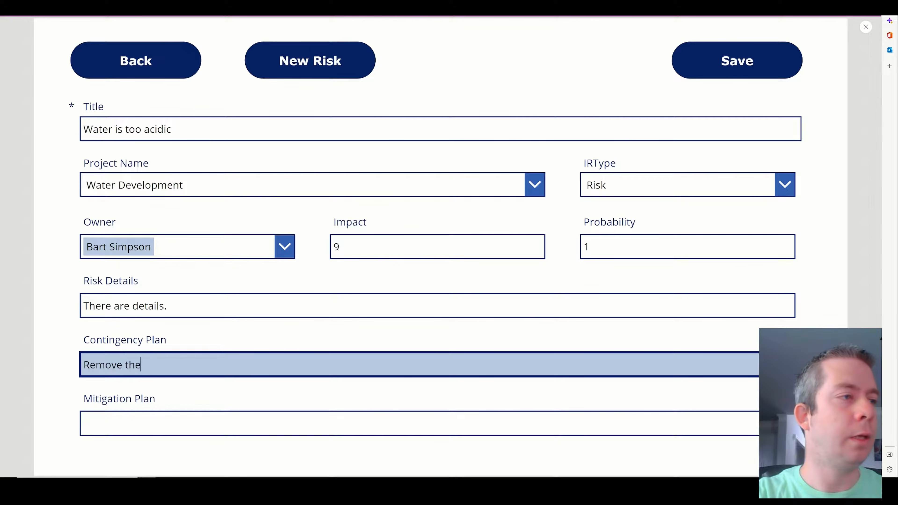
type(" acidic l")
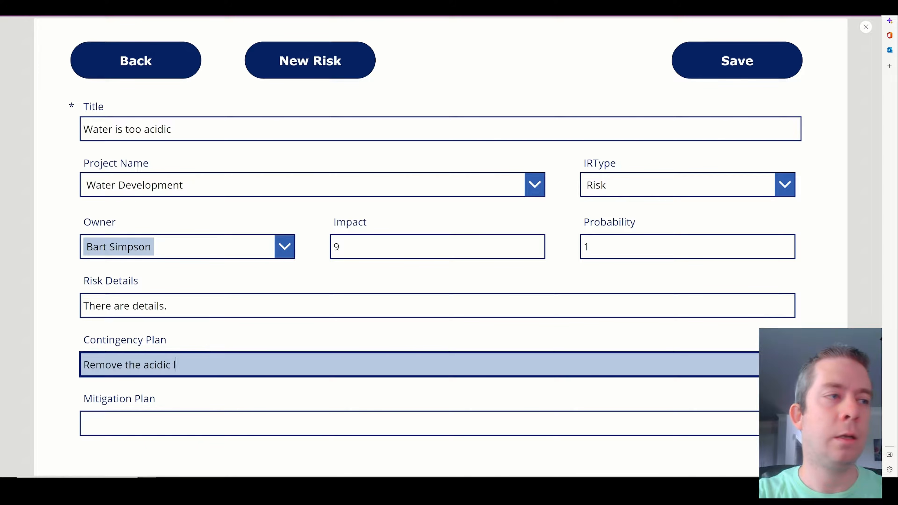
type("evel from the water.")
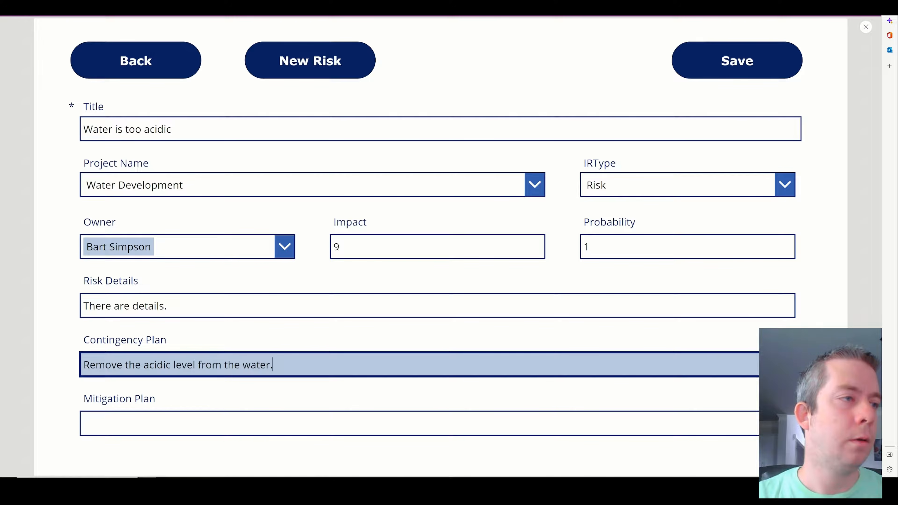
key("ctrl+a")
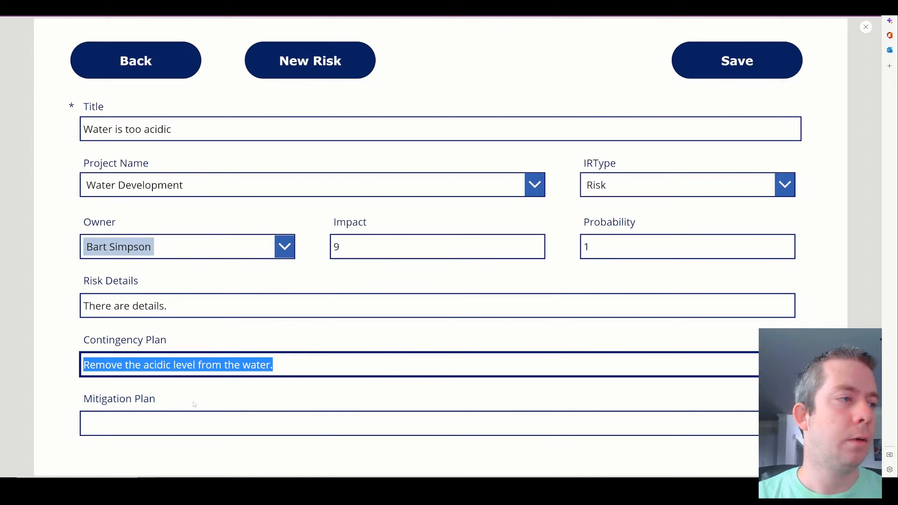
key("ctrl+x")
left_click(196, 424)
key("ctrl+v")
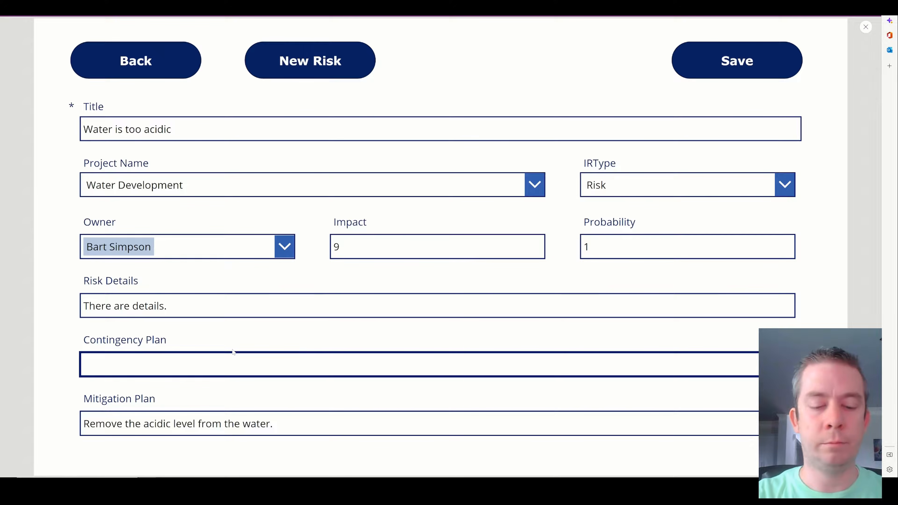
type("Explain to the cu")
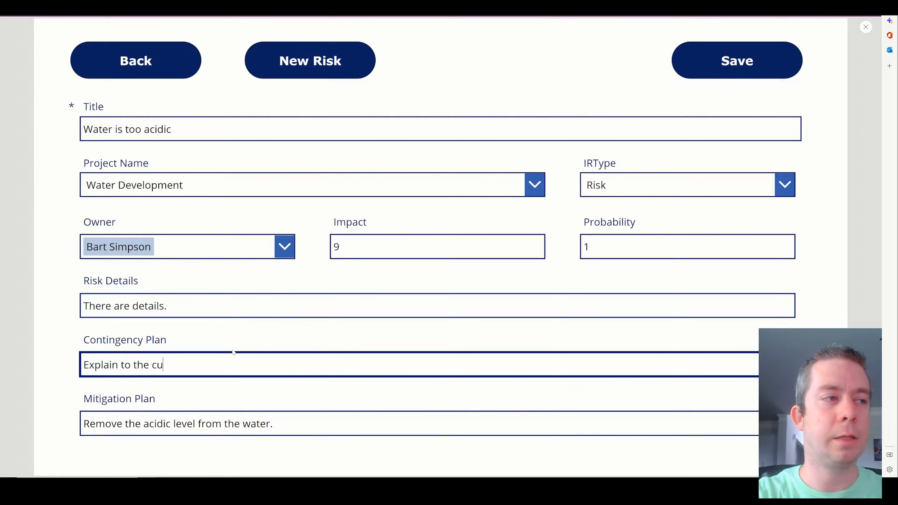
type("stomer.")
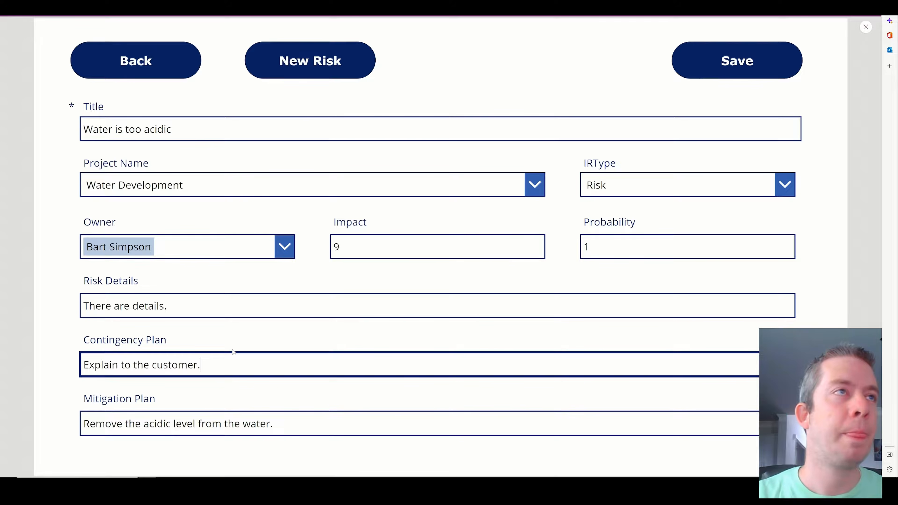
Save the risk, inspect its coded Mitigation Plan cell, and close the preview.
left_click(712, 61)
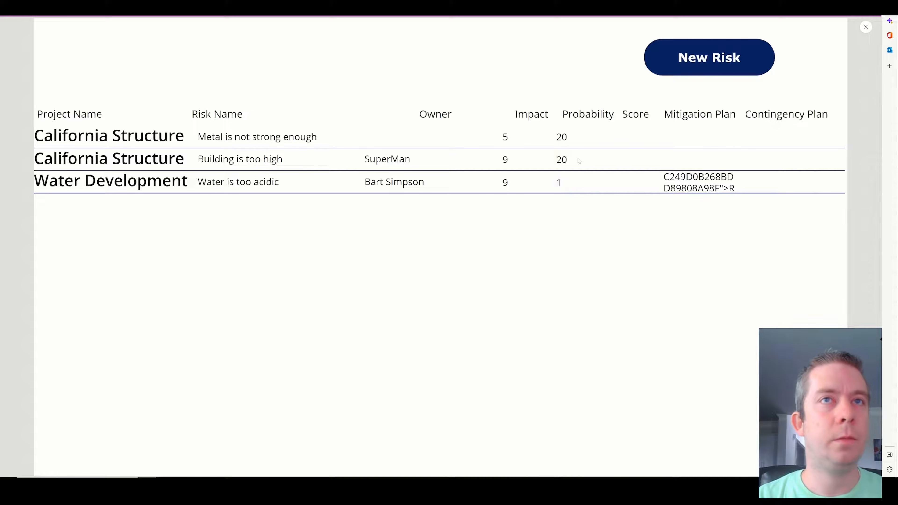
left_click_drag(664, 177, 736, 188)
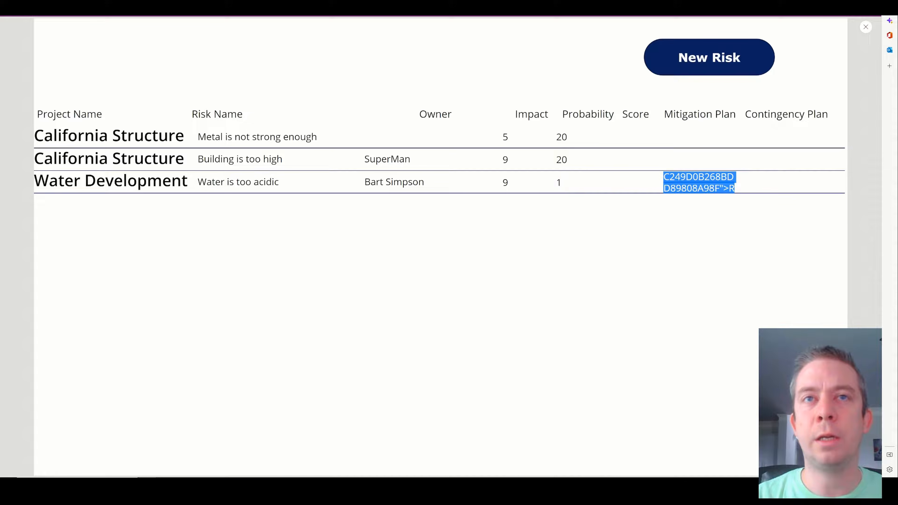
left_click(738, 208)
left_click(866, 27)
Set the Mitigation Plan label's Text to If(IsBlank(ThisItem.'Mitigation Plan')=true,"N","Y").
left_click(603, 216)
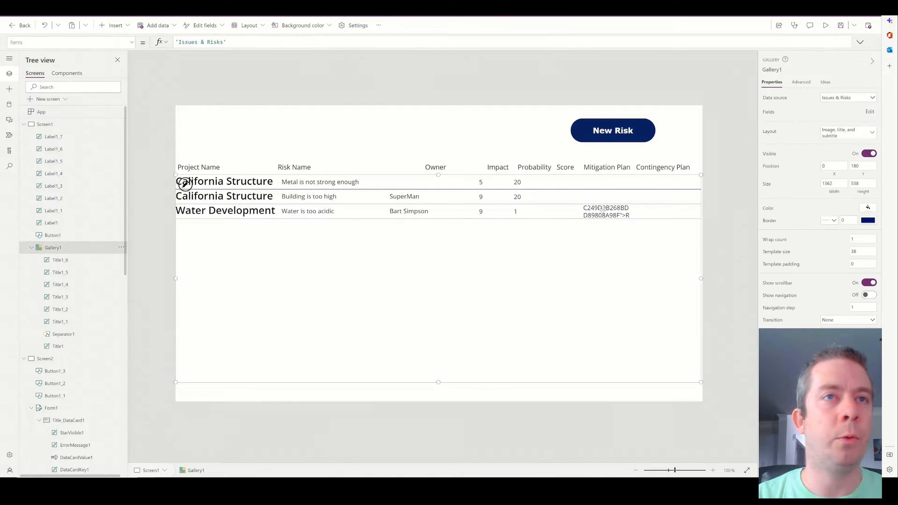
left_click(603, 211)
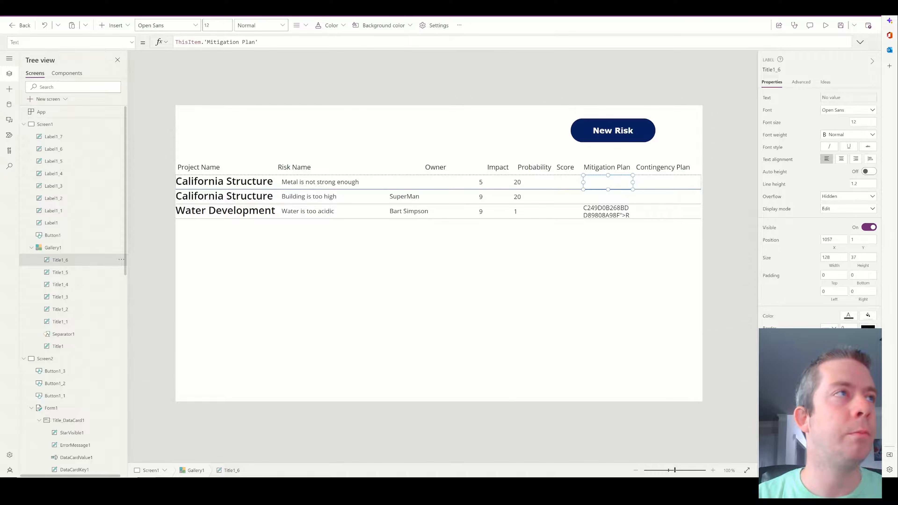
left_click(176, 42)
type("If(")
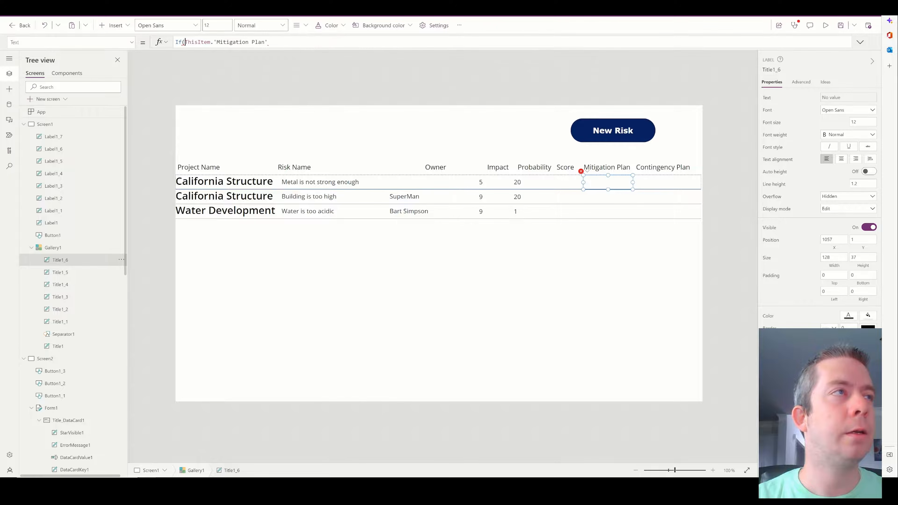
type("IsBlank(")
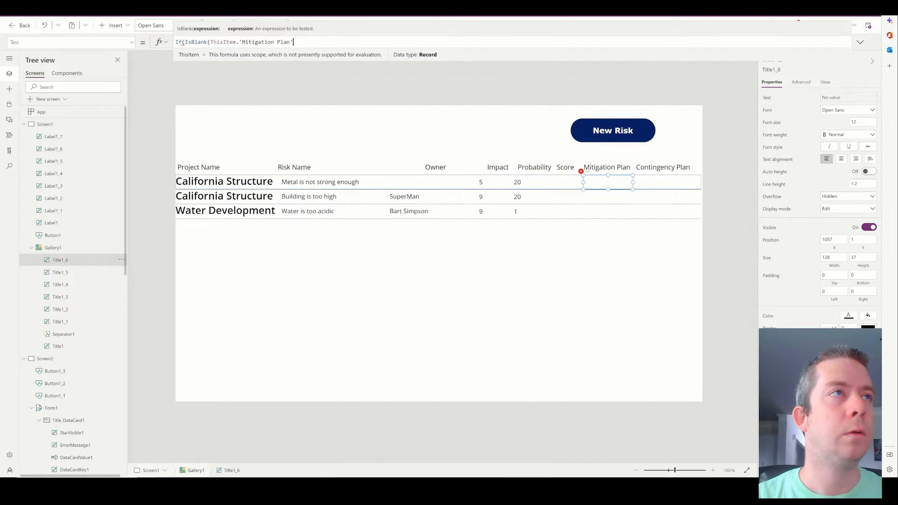
type("=")
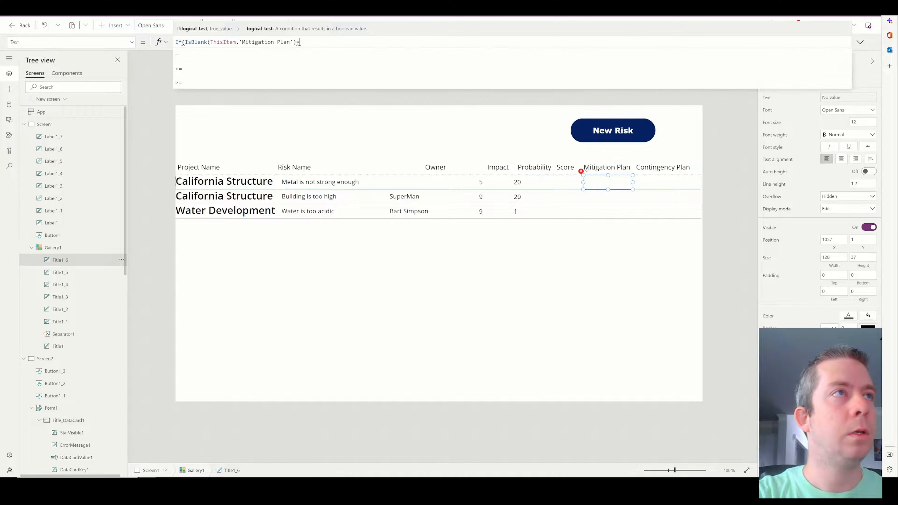
type("true,\"N\",\"N\")")
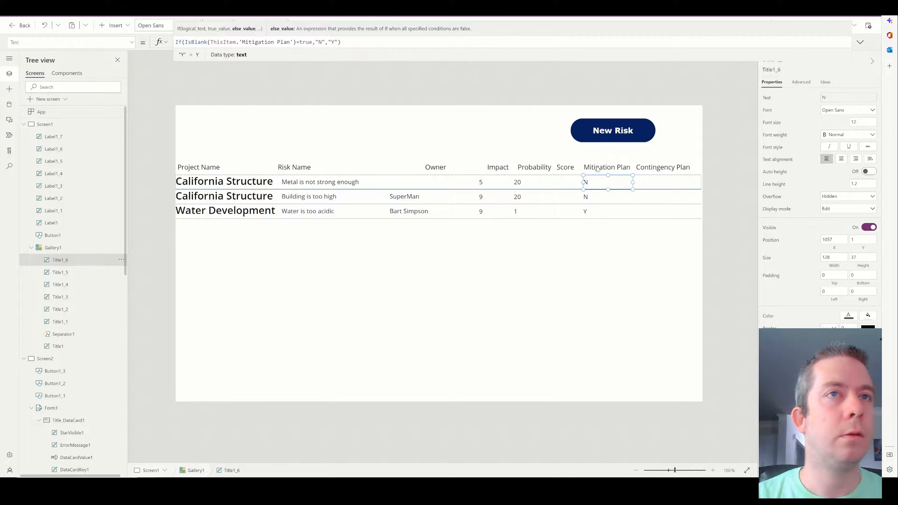
left_click(612, 179)
Duplicate the Y/N label and place the copy in the Contingency Plan column.
key("ctrl+c")
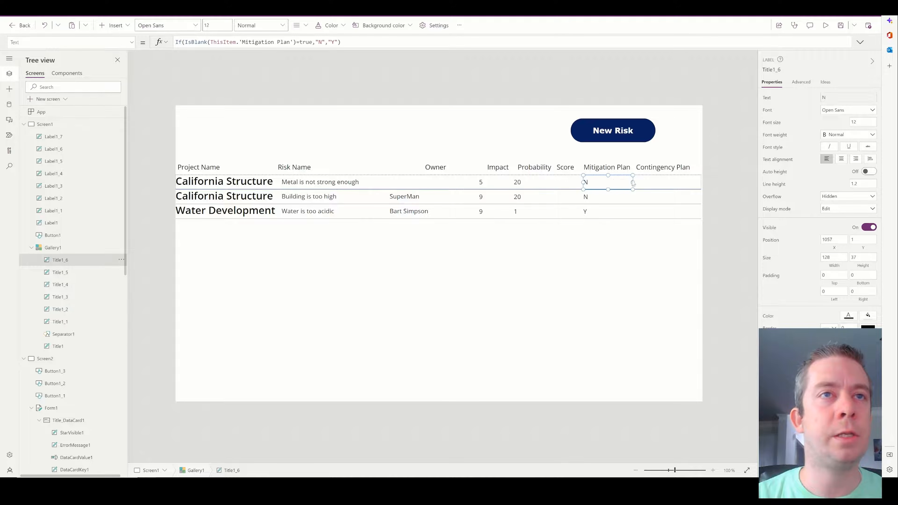
key("ctrl+v")
left_click_drag(216, 182, 695, 182)
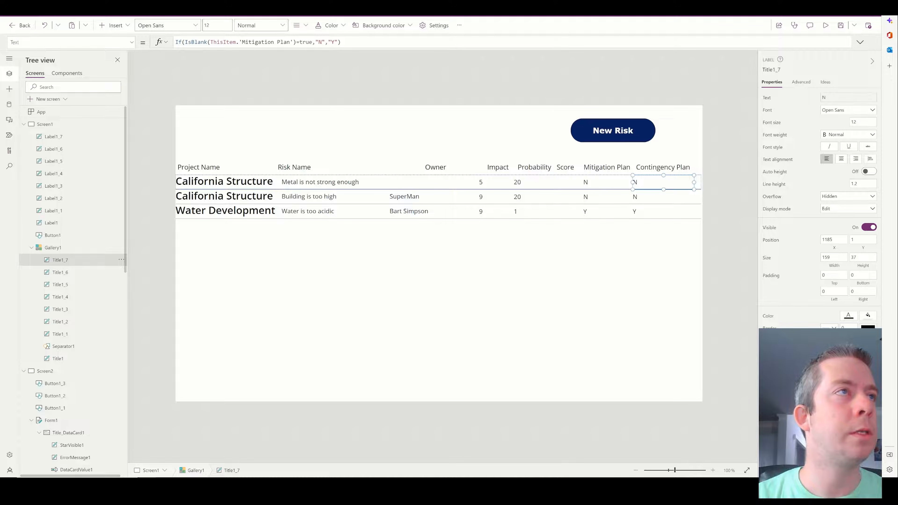
Switch the copied label's formula to test ThisItem.'Contingency Plan', then preview the app.
double_click(275, 43)
type("Cont")
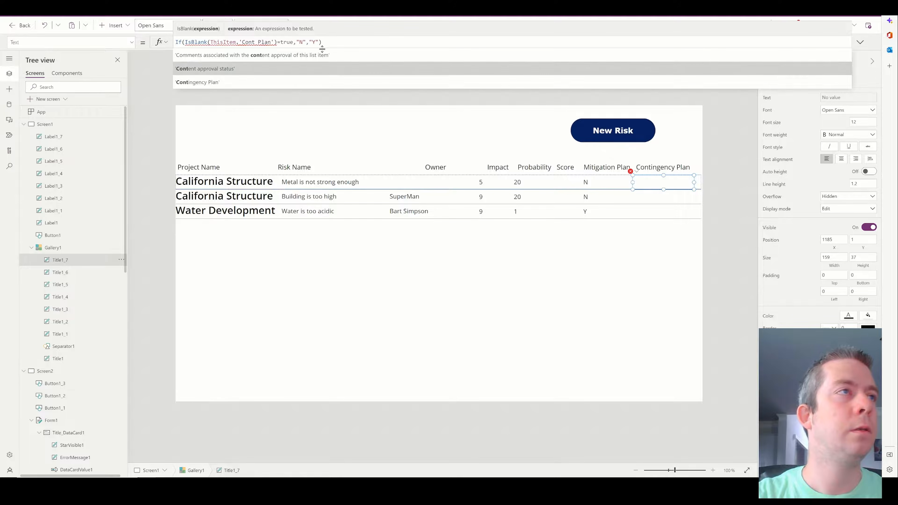
left_click(354, 82)
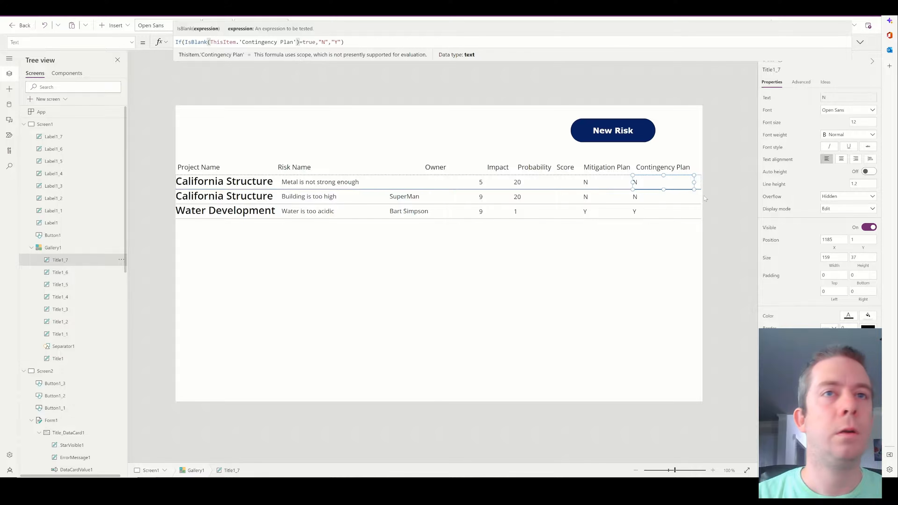
left_click(858, 47)
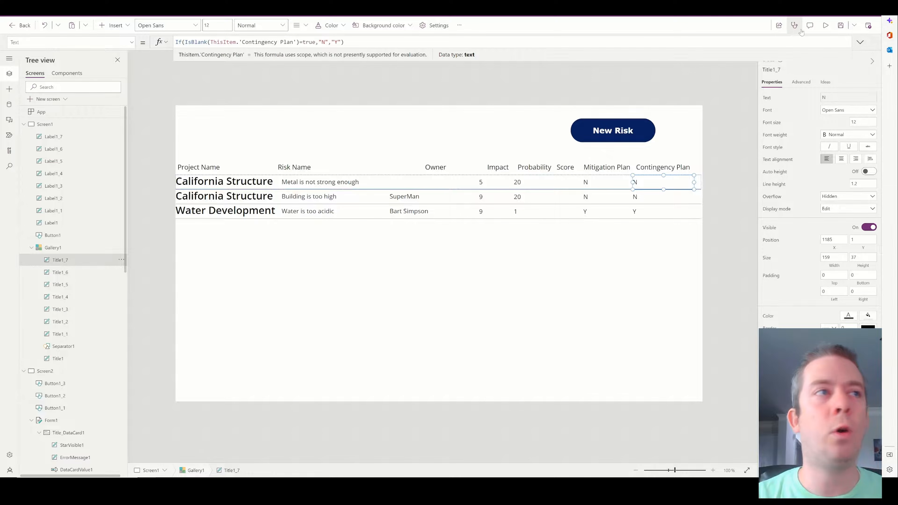
left_click(826, 25)
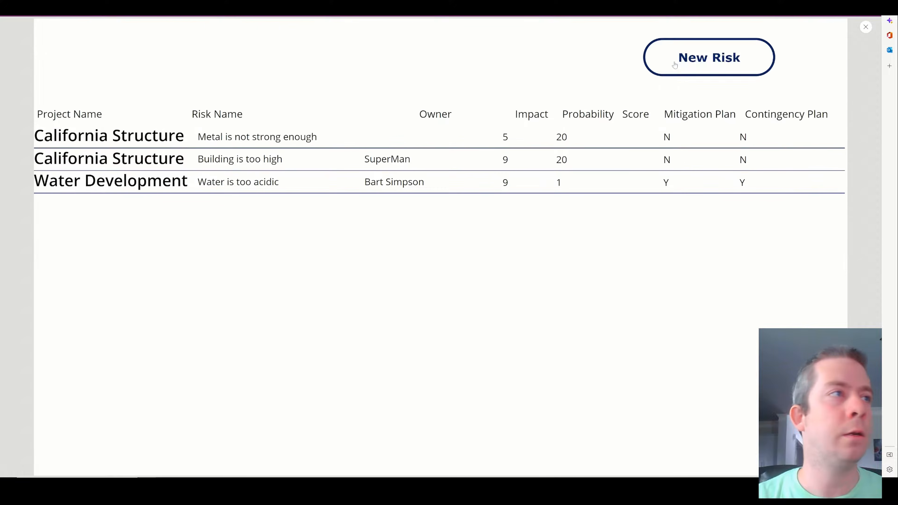
Fill a New Risk for New York Phones: 'Phone lines are busy', impact 8, probability 2, 'Make people hang up'.
left_click(709, 56)
left_click(232, 192)
scroll(159, 318, "down", 4)
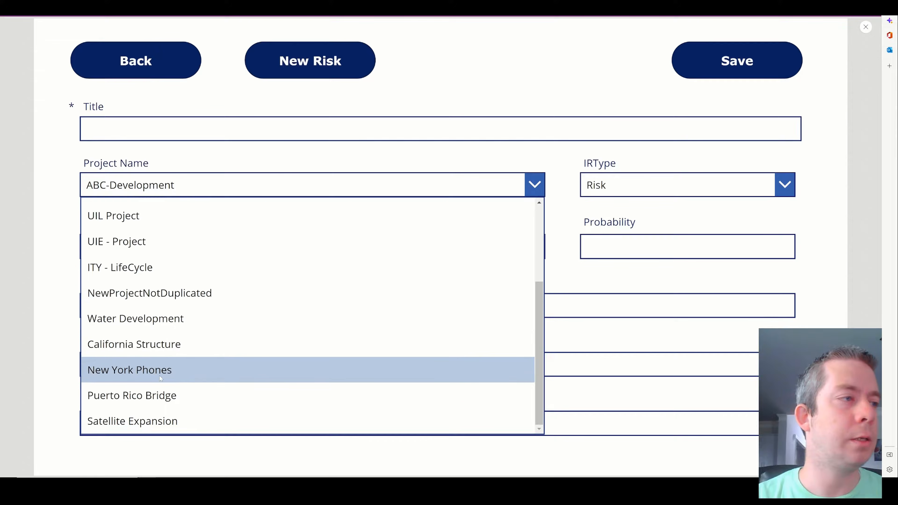
left_click(165, 373)
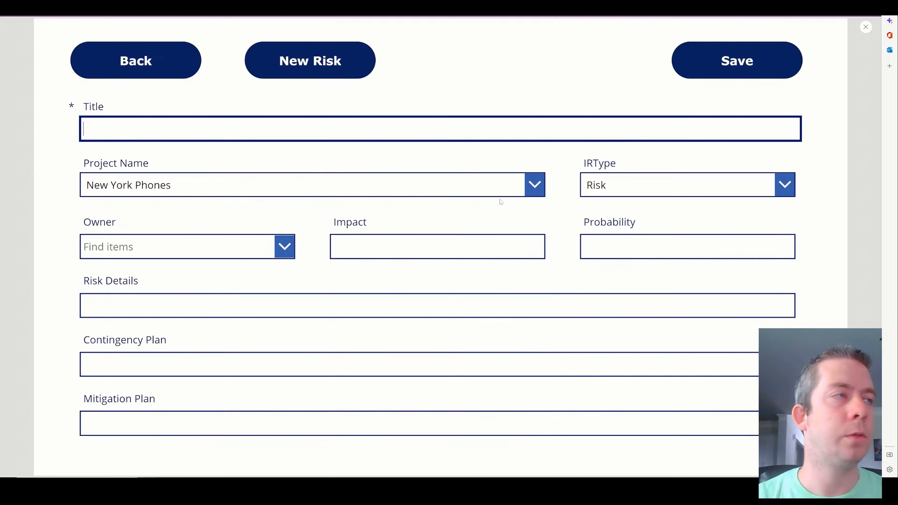
type("Phone lines are bu")
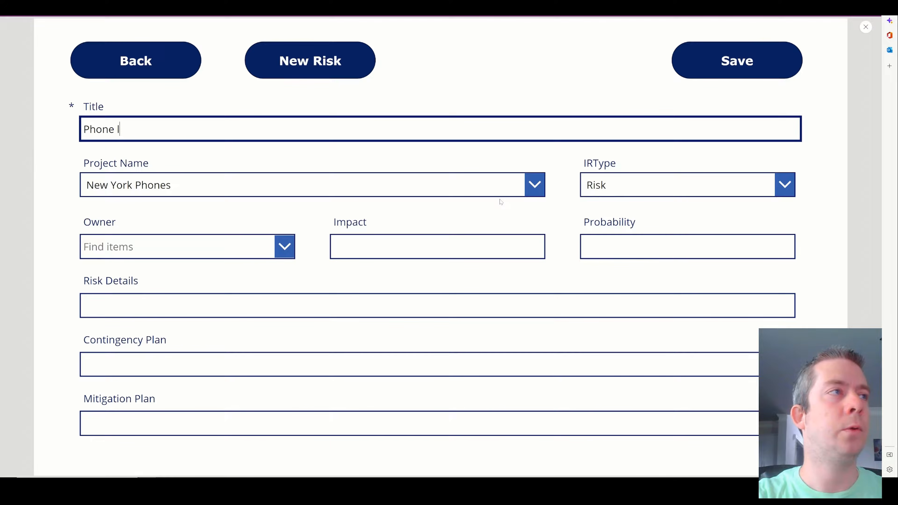
type("sy")
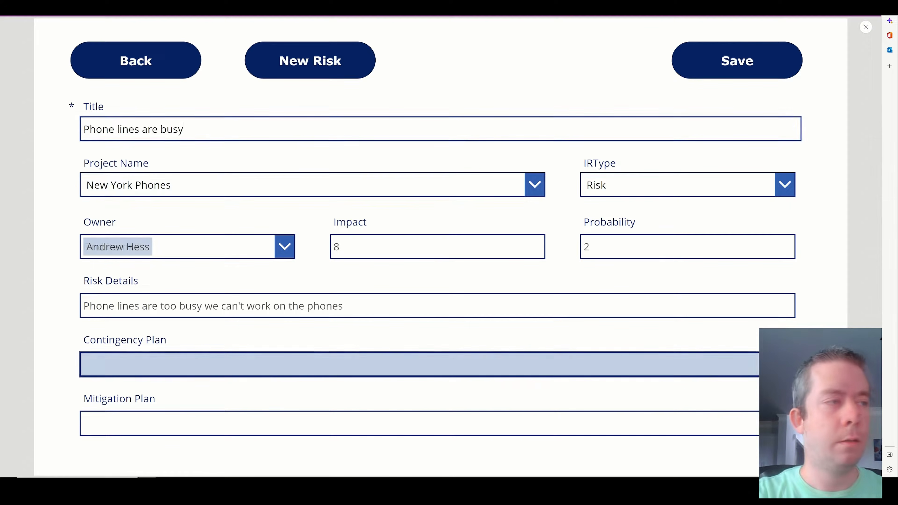
type("Make people ")
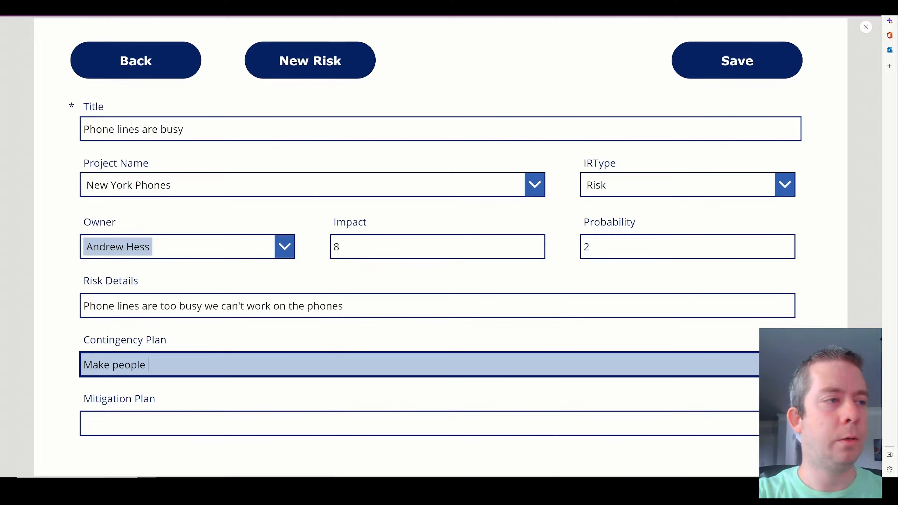
type("hang up.")
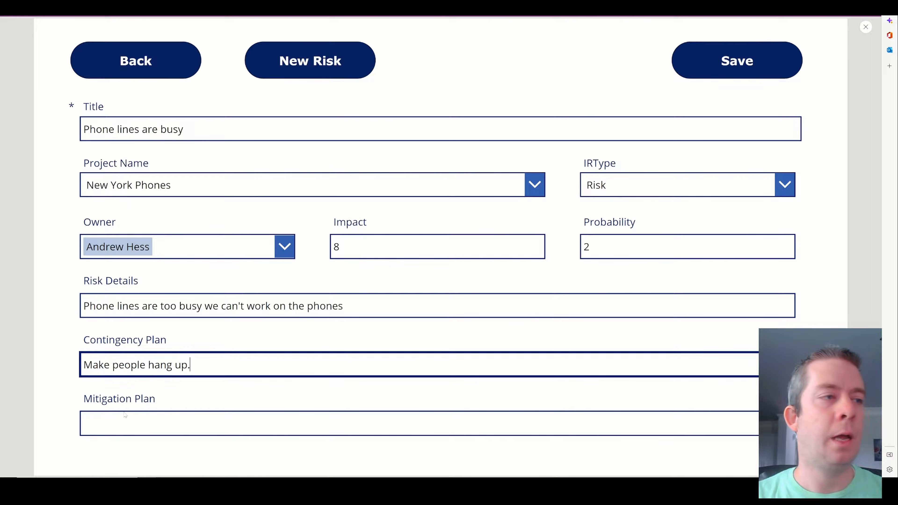
Save the new risk, close the preview, and select the first row's Probability label.
left_click(722, 67)
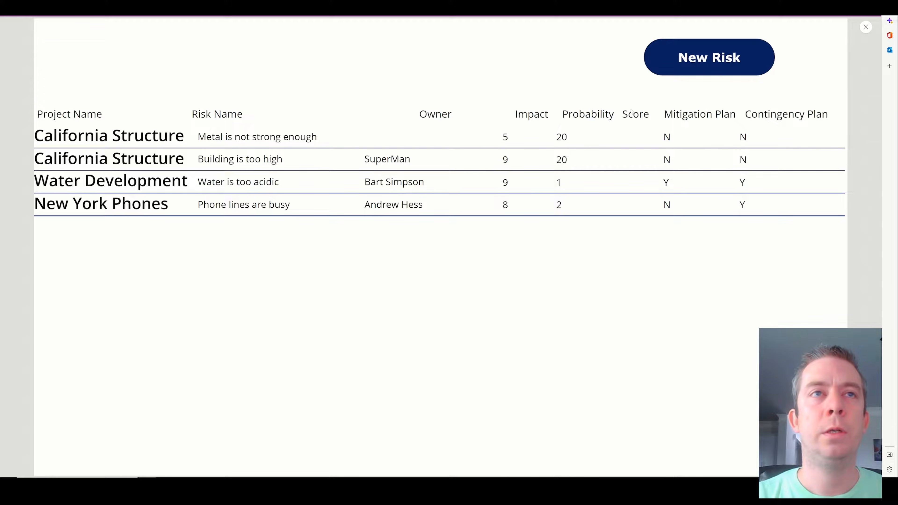
left_click(866, 27)
left_click(534, 185)
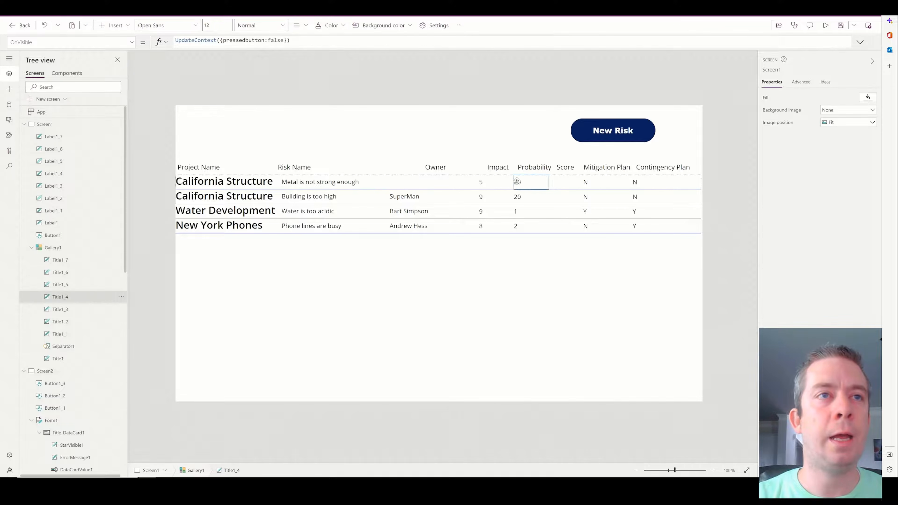
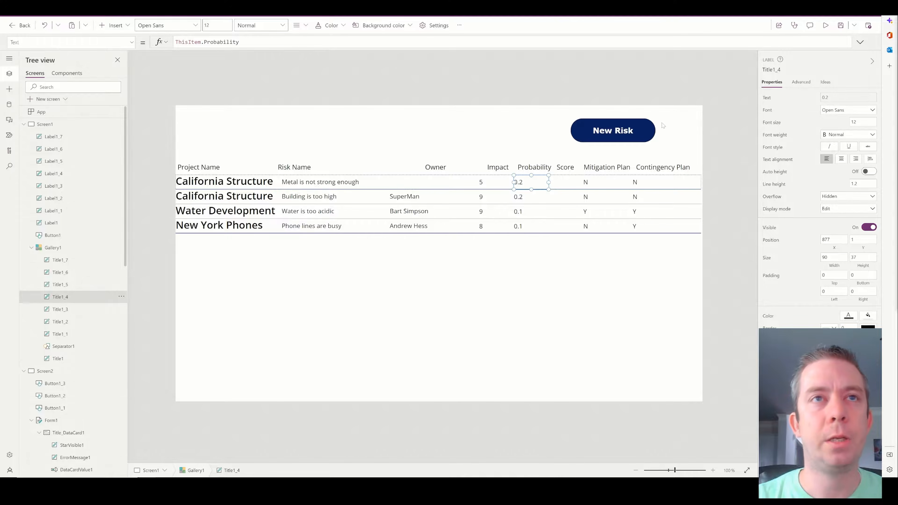
Preview the app and open the New Risk form, then return to the editor and select the Probability card.
left_click(825, 25)
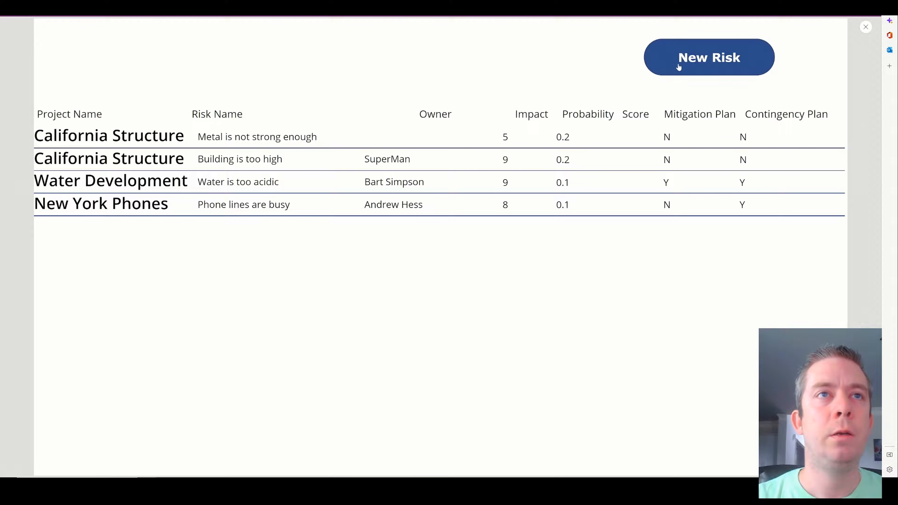
left_click(678, 67)
left_click(866, 31)
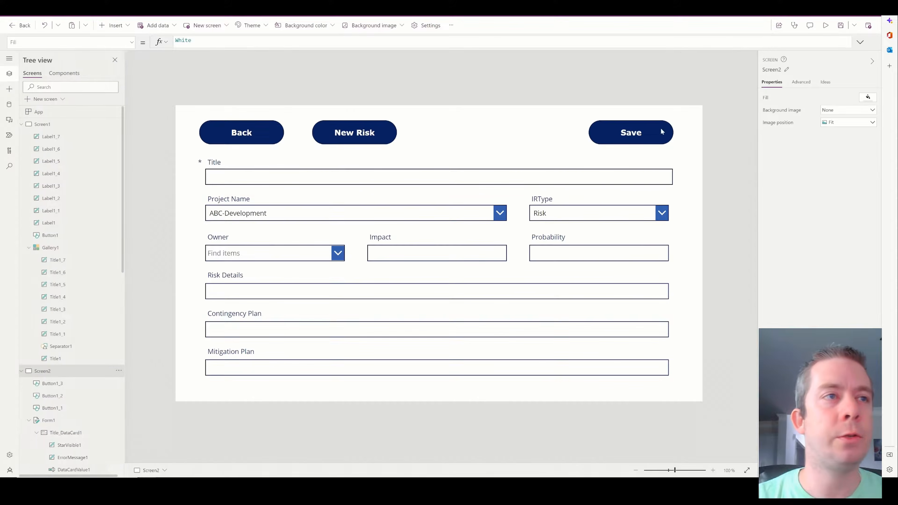
left_click(569, 252)
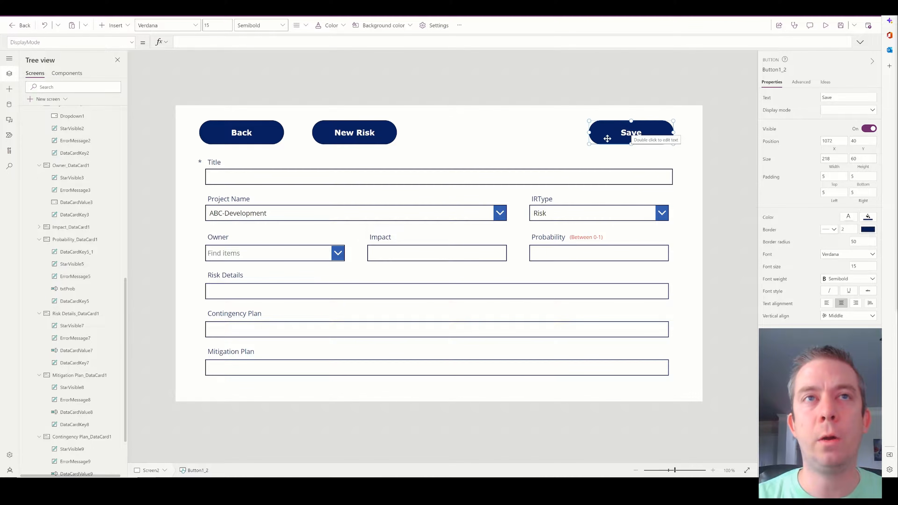
Set Save's DisplayMode to If(Value(txtProb.Text)<1 && Value(txtProb.Text)>0, DisplayMode.Edit, DisplayMode.Disabled).
left_click(176, 41)
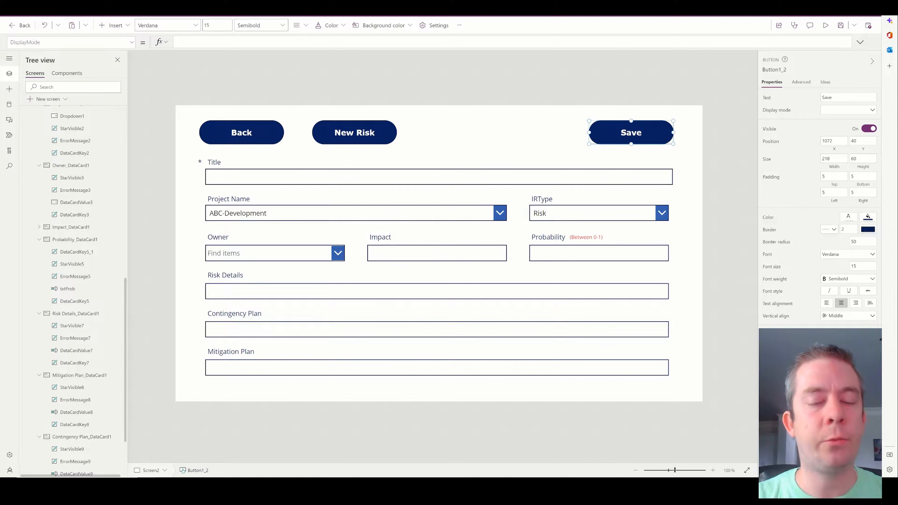
type("If(Value(txtProb.Text)<1 && Value(txtProb.Text) >0 ,DisplayMode.Edit,DisplayMode.Disabled)")
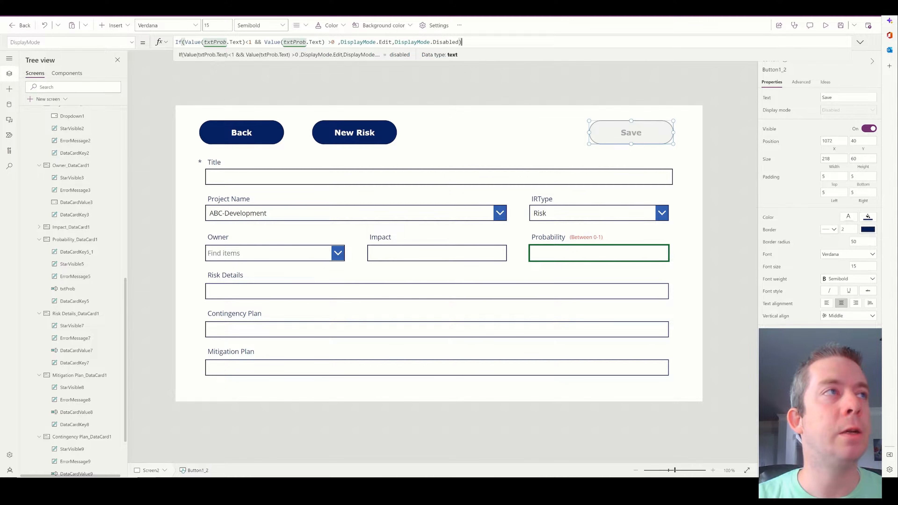
left_click_drag(462, 42, 182, 42)
left_click(252, 42)
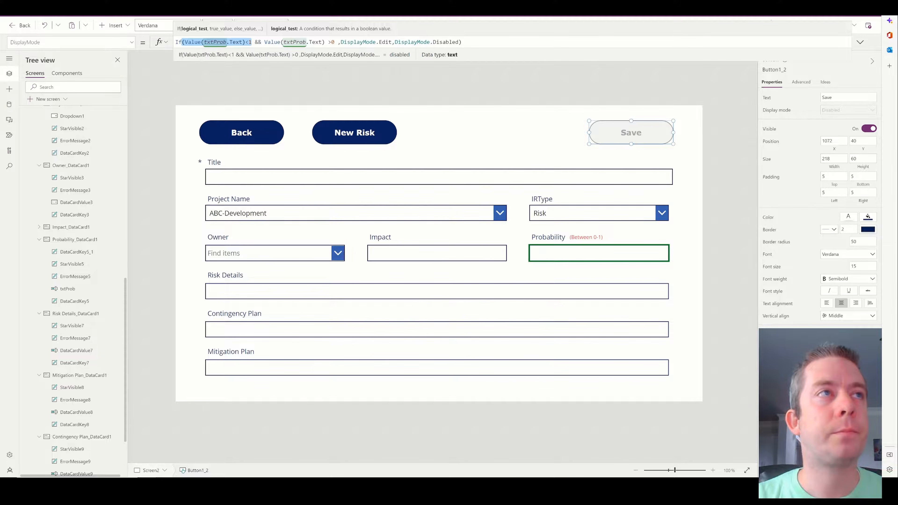
left_click_drag(265, 42, 337, 42)
left_click(462, 42)
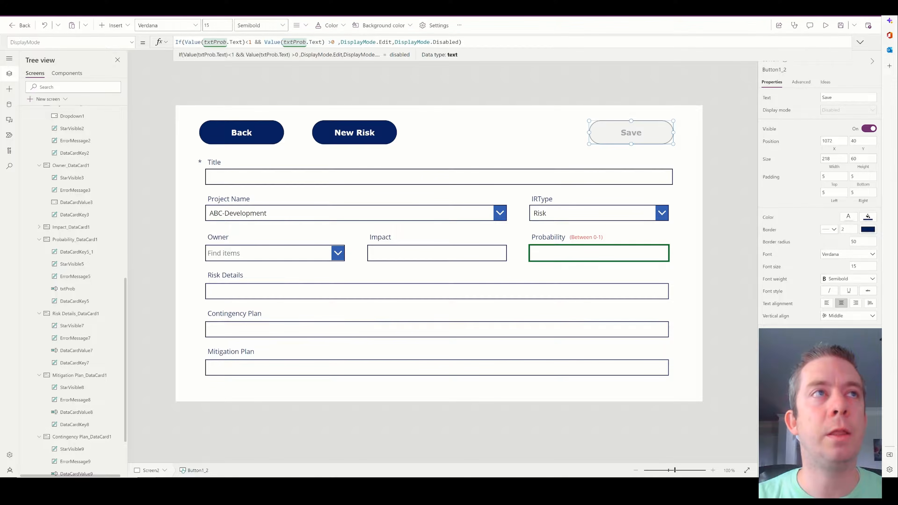
left_click(418, 42)
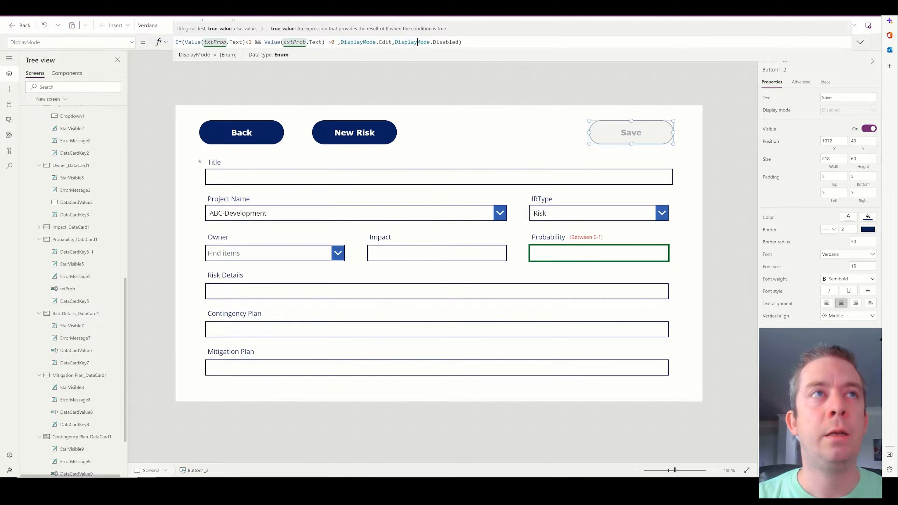
left_click_drag(458, 42, 395, 42)
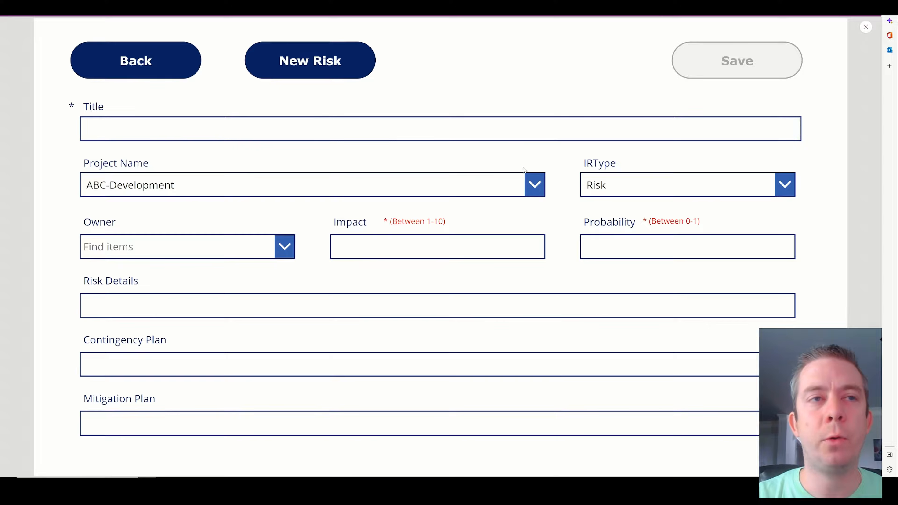
In preview, enter Impact 3 and Probability .5 to check that Save unlocks.
left_click(447, 247)
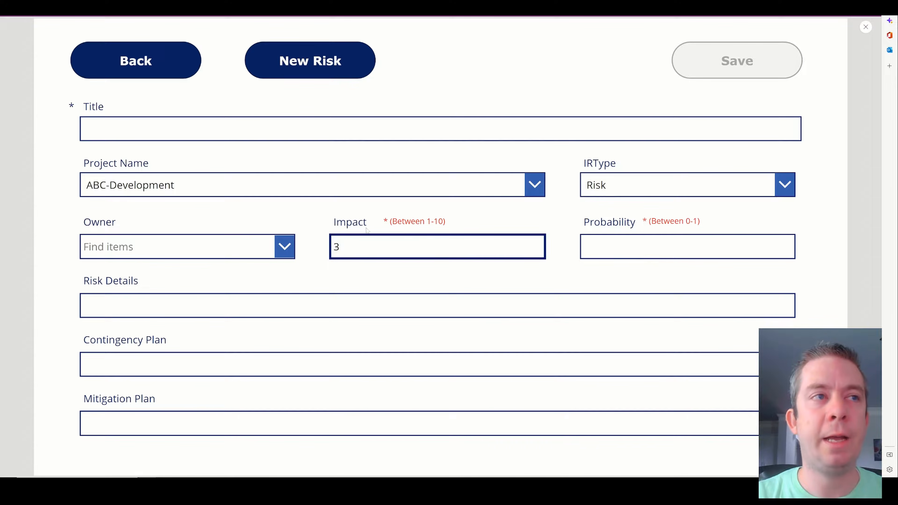
left_click(462, 211)
left_click(601, 246)
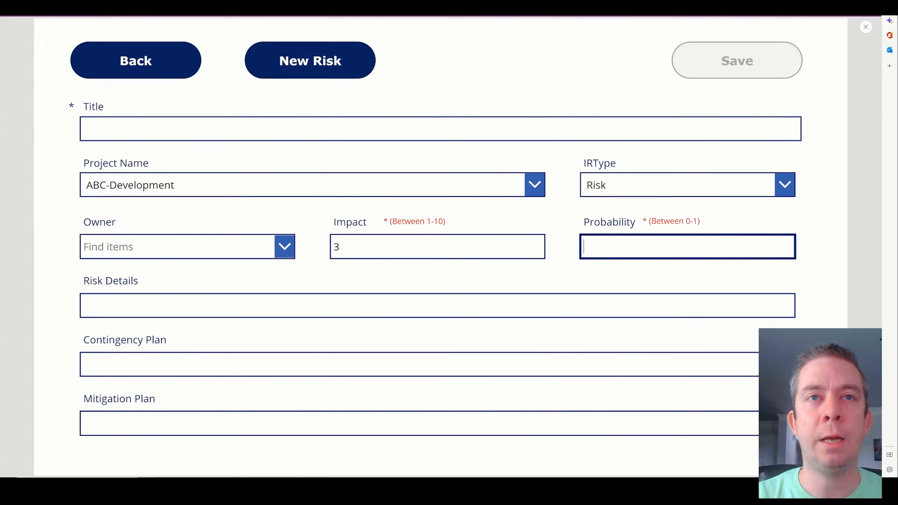
type(".5")
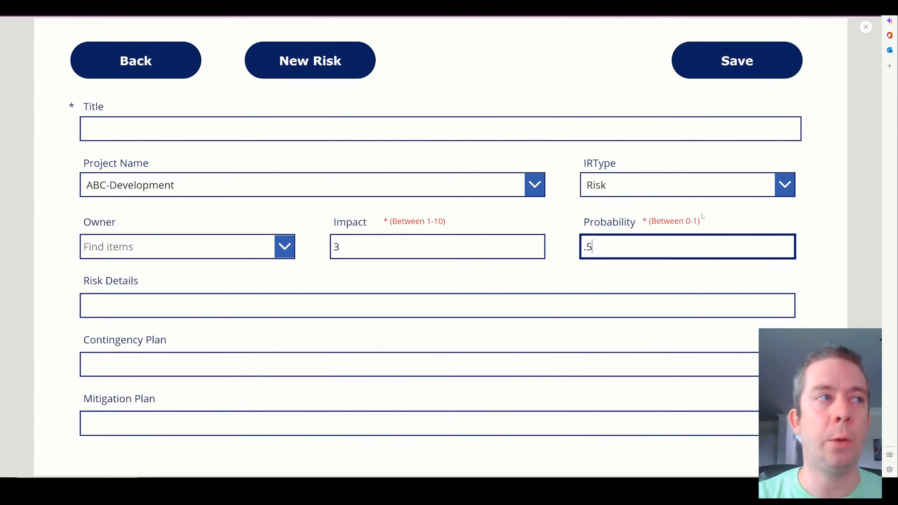
Set Project Name to Puerto Rico Bridge, replacing an initial New York Phones pick.
left_click(242, 185)
scroll(172, 275, "down", 3)
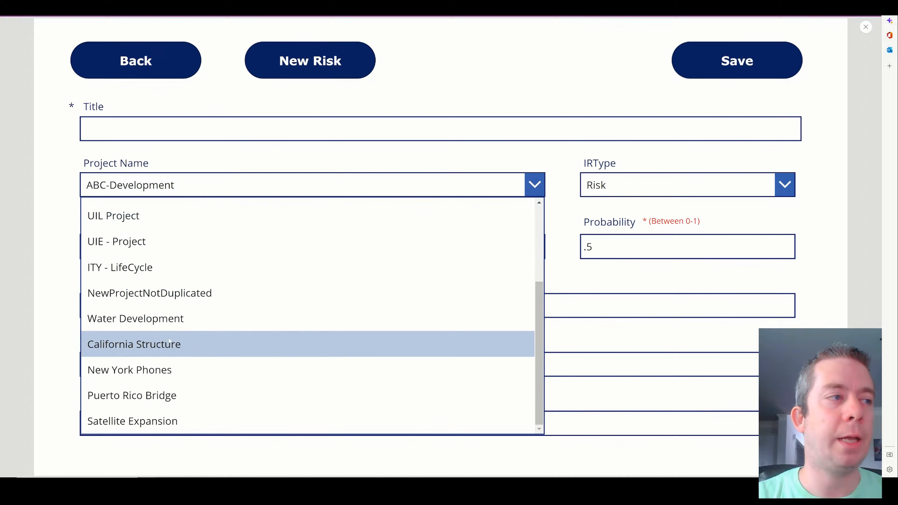
left_click(170, 369)
left_click(167, 187)
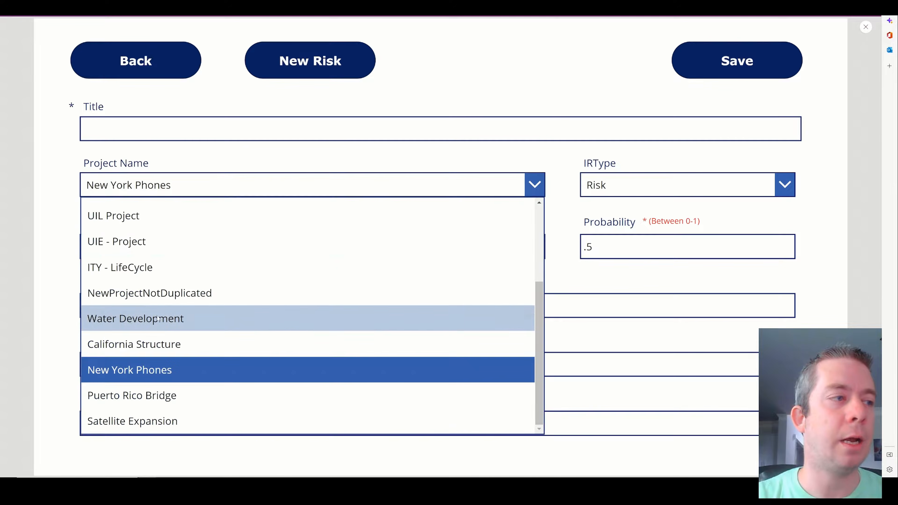
left_click(166, 396)
left_click(135, 131)
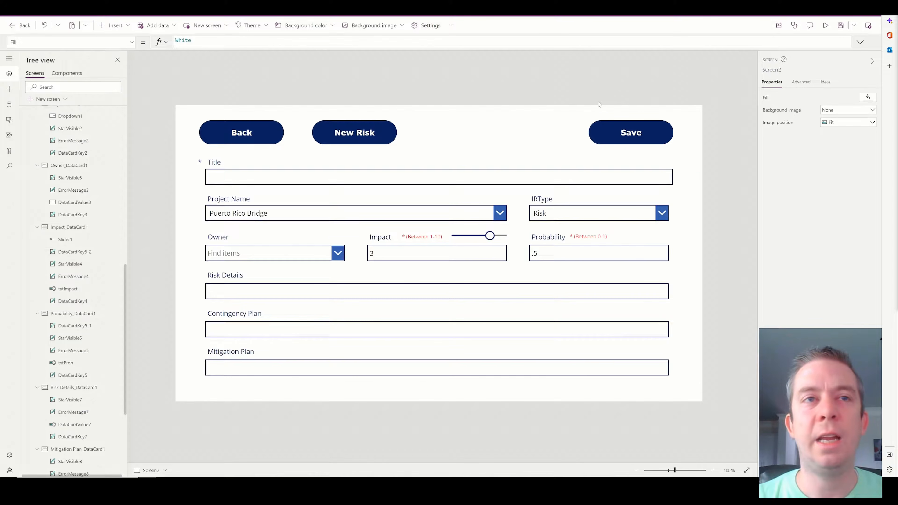
Set the Impact text box's Default to Slider1.Value, then preview with the slider at 3.
left_click(469, 241)
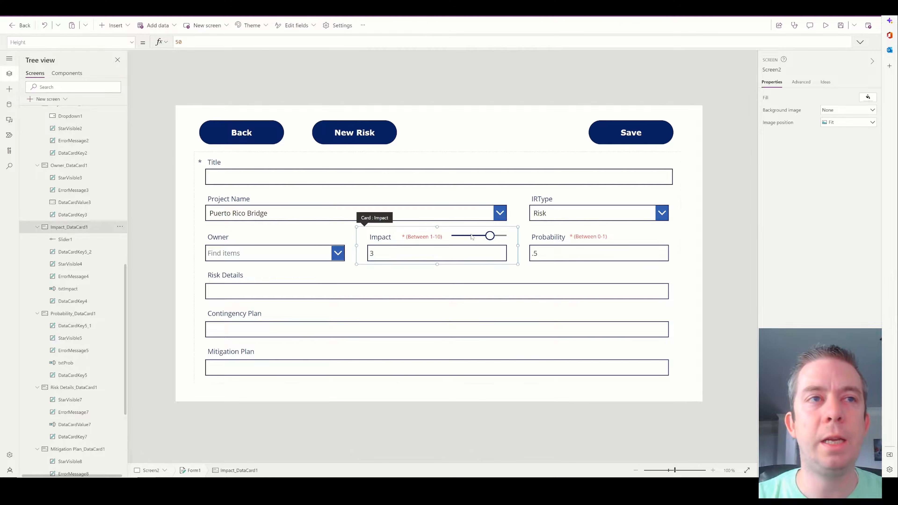
left_click(468, 241)
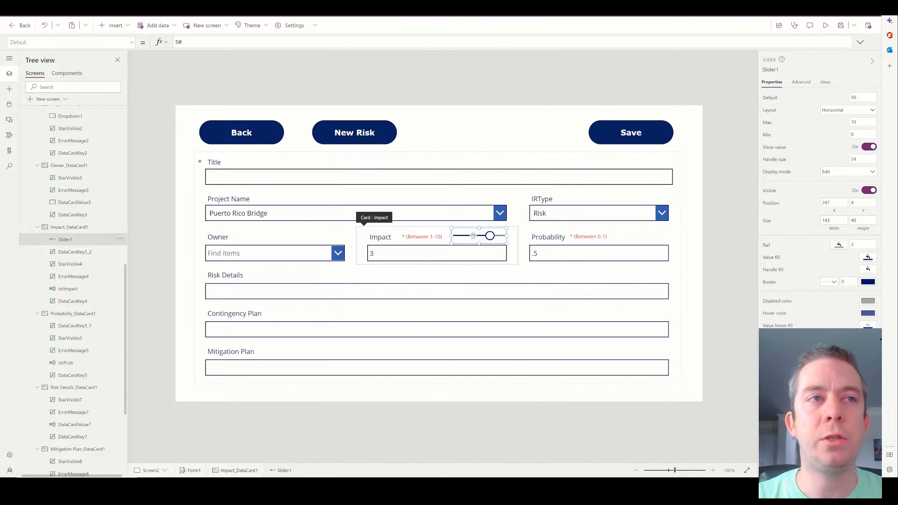
left_click(401, 256)
triple_click(199, 42)
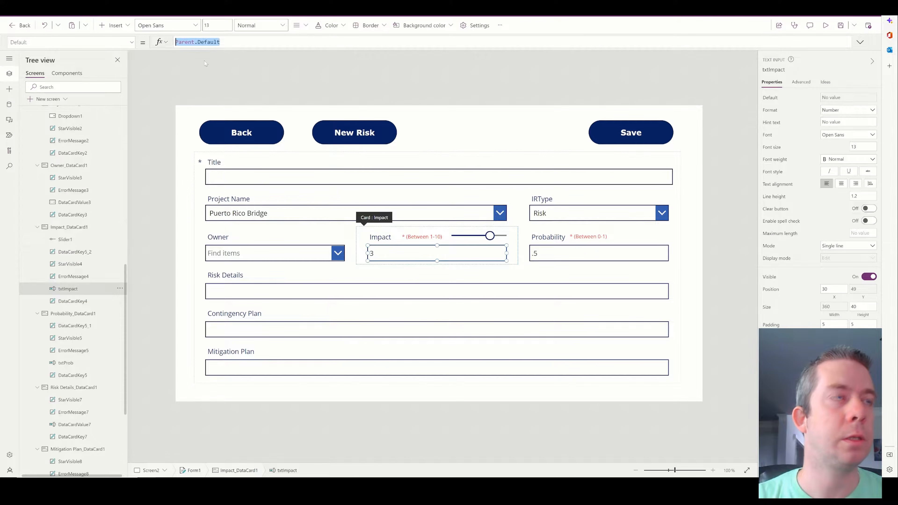
type("Slider1")
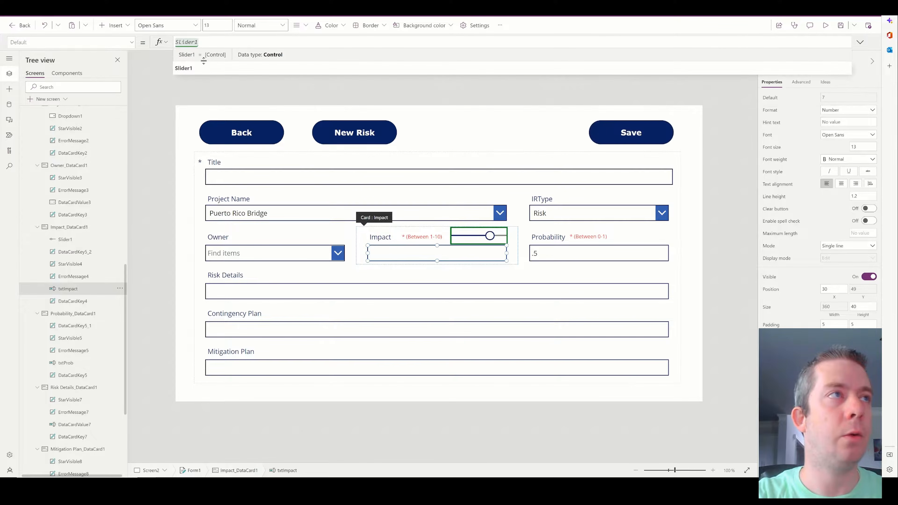
type(".V")
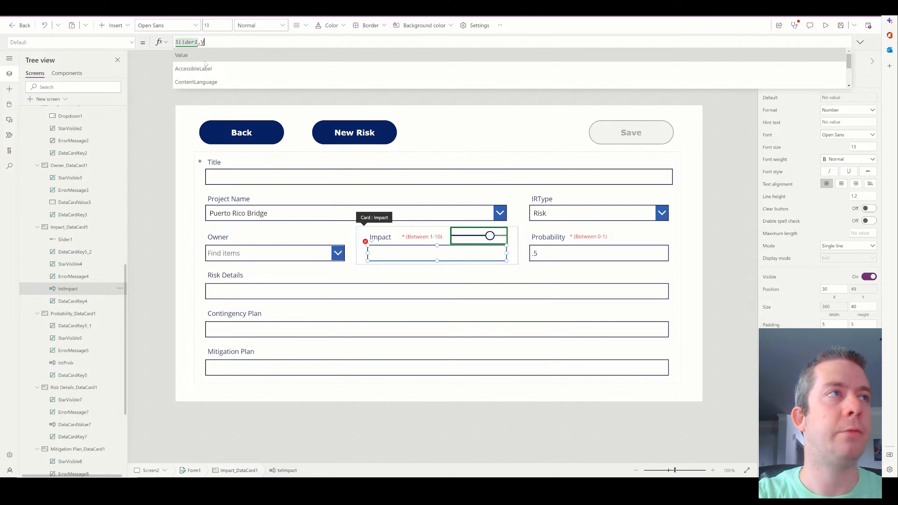
type("alue")
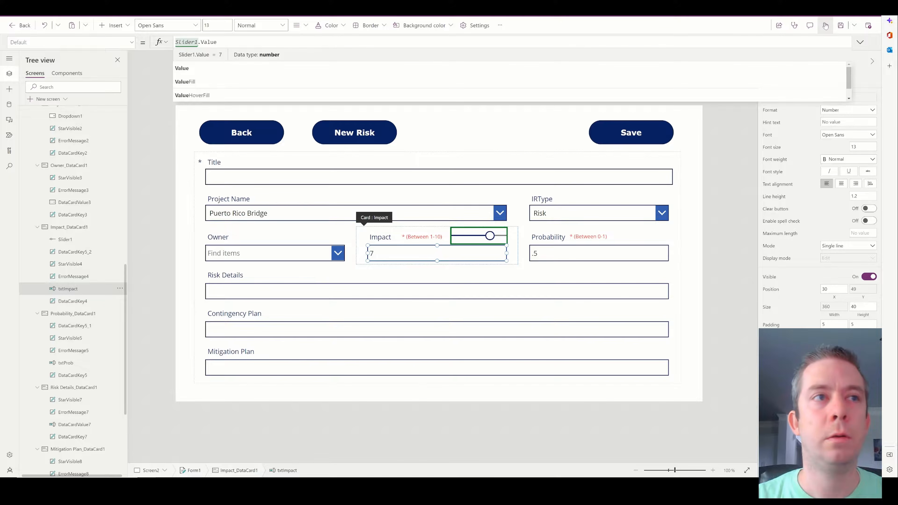
left_click(825, 25)
left_click_drag(518, 219, 490, 225)
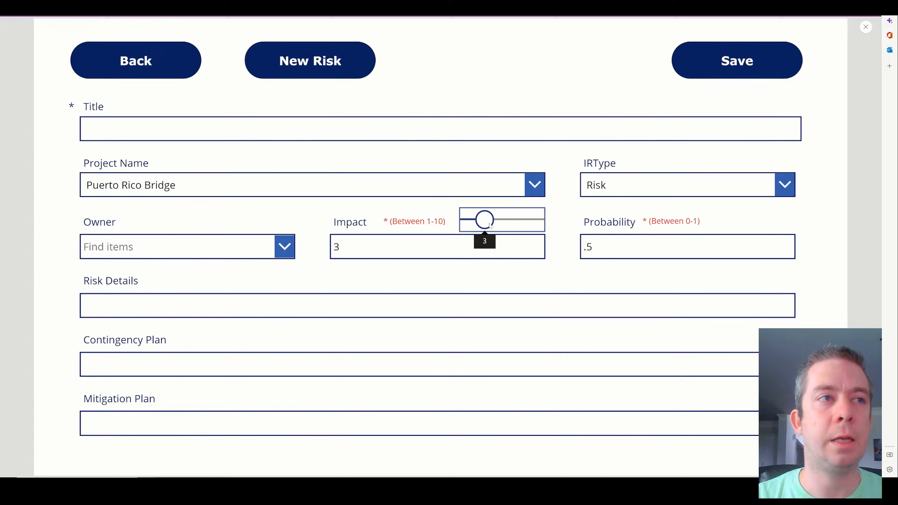
Move the Impact slider through several values up to 8, confirming the Impact box follows it.
left_click(467, 223)
left_click(507, 218)
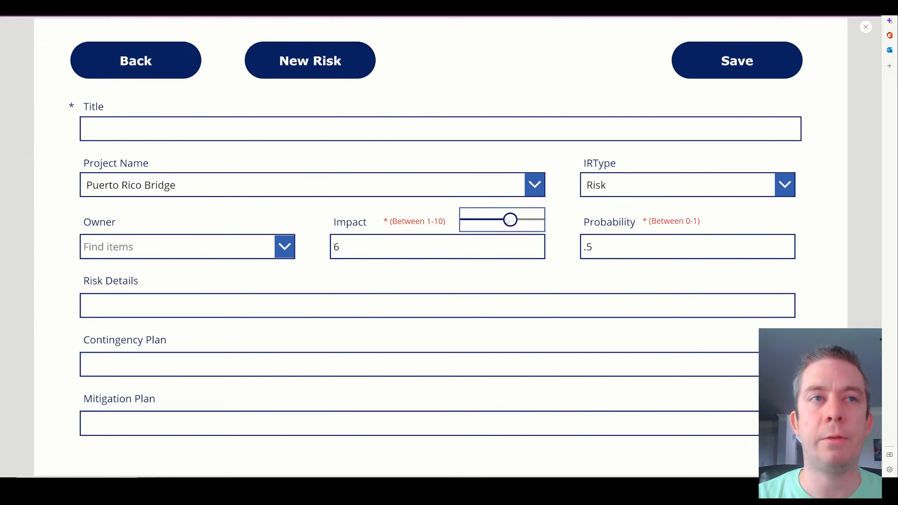
left_click_drag(509, 220, 528, 220)
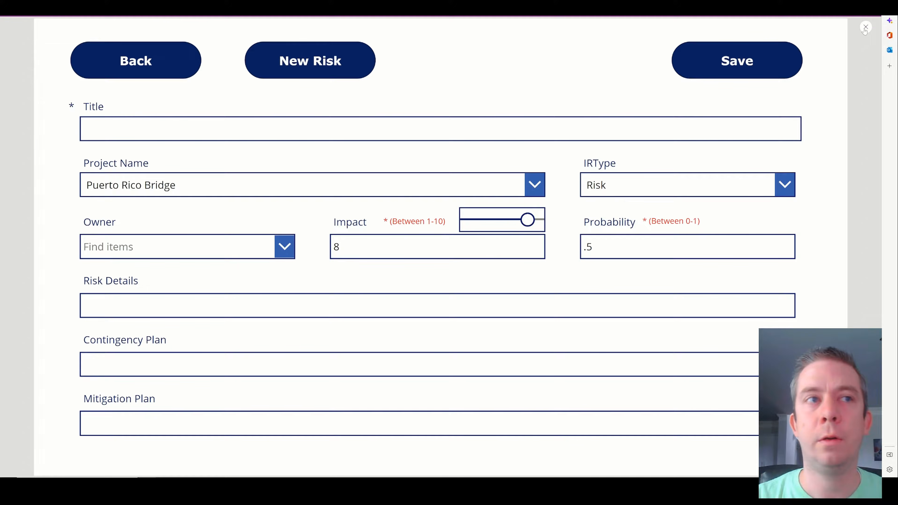
left_click(865, 29)
Enter Impact 10 to see Save disabled, drag the slider back, and exit preview.
left_click(825, 26)
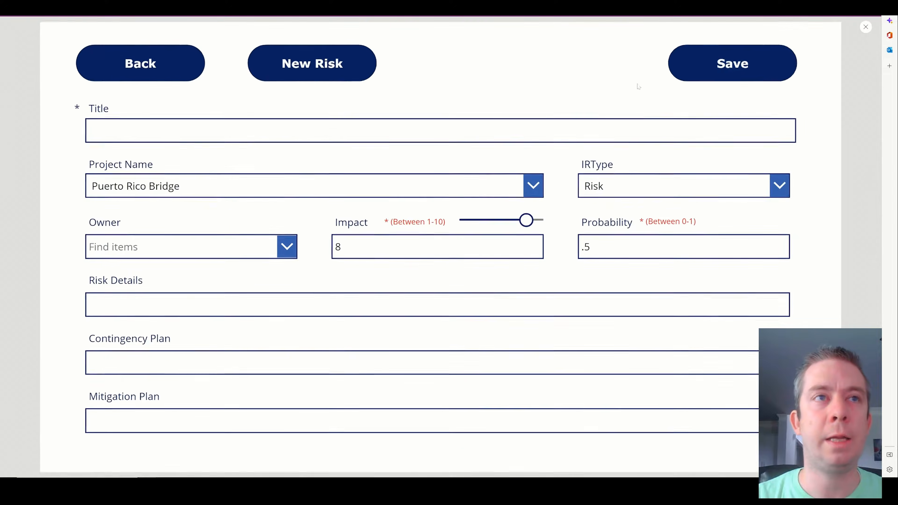
double_click(338, 247)
type("10")
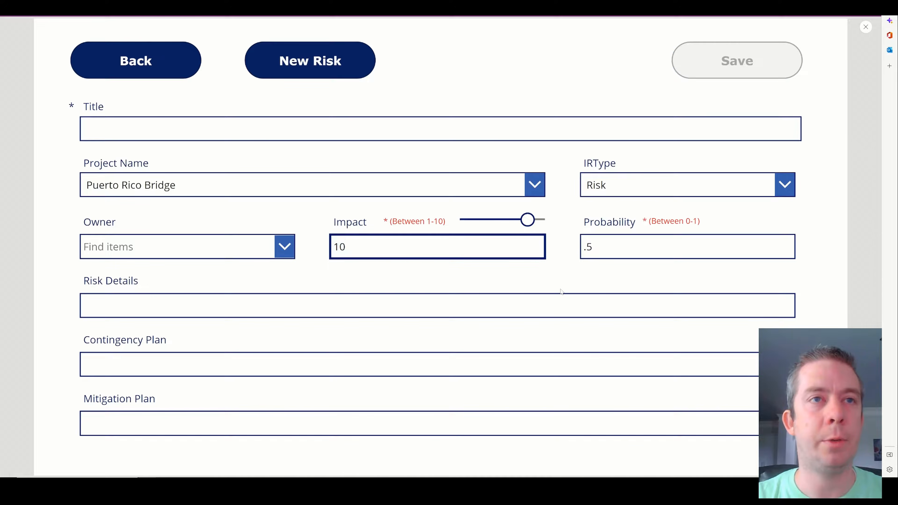
left_click_drag(527, 219, 502, 223)
left_click(866, 27)
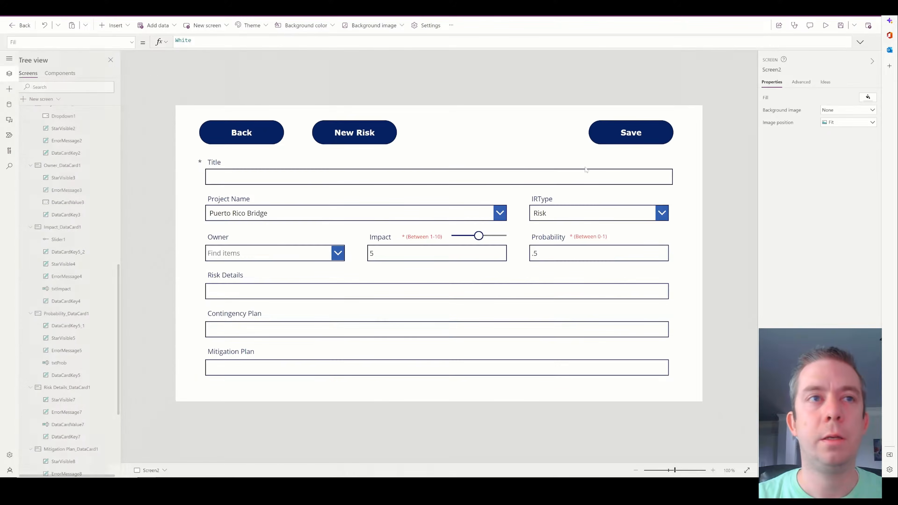
Copy the Impact slider into the Probability card and adjust its maximum value.
left_click(477, 237)
left_click(477, 236)
key("ctrl+c")
key("ctrl+v")
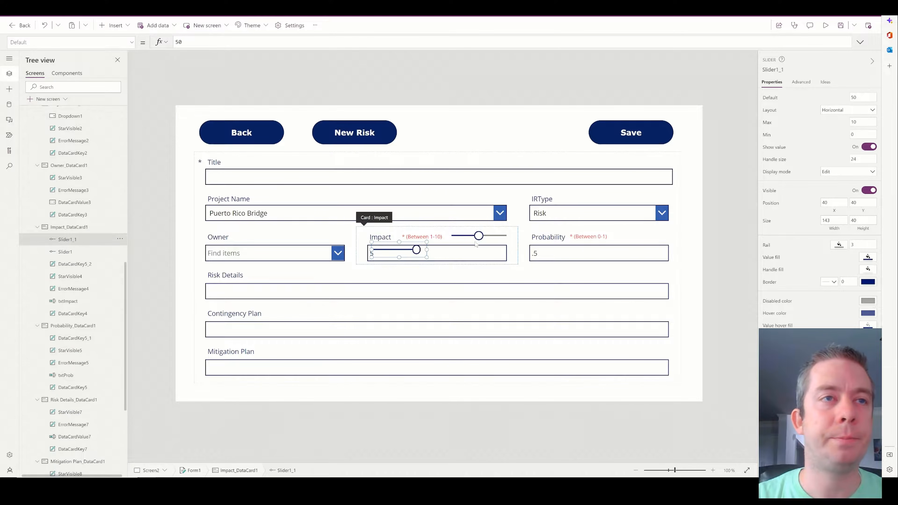
left_click_drag(418, 250, 622, 236)
key("ctrl+x")
left_click(628, 237)
key("ctrl+v")
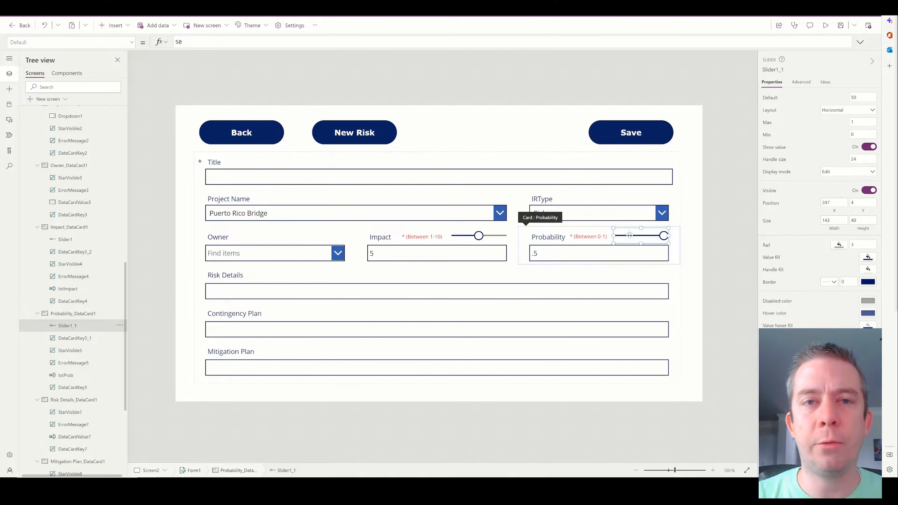
left_click(863, 122)
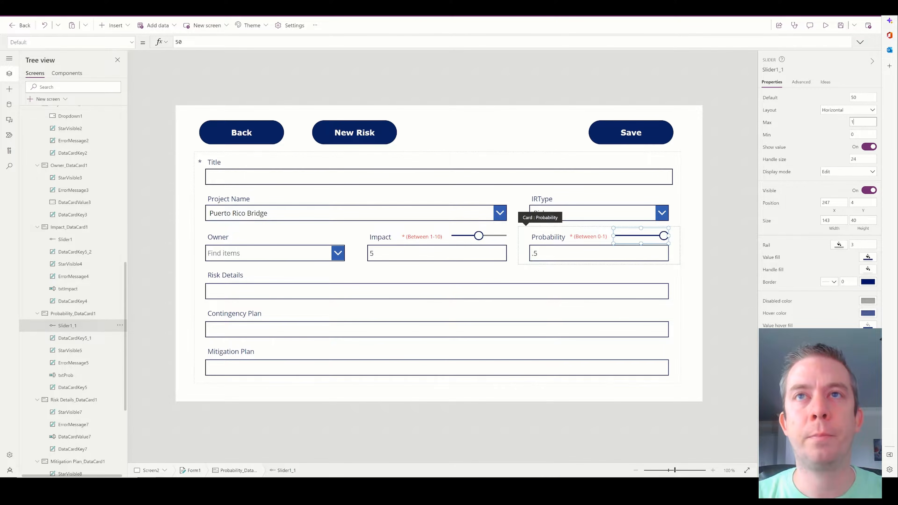
left_click(696, 225)
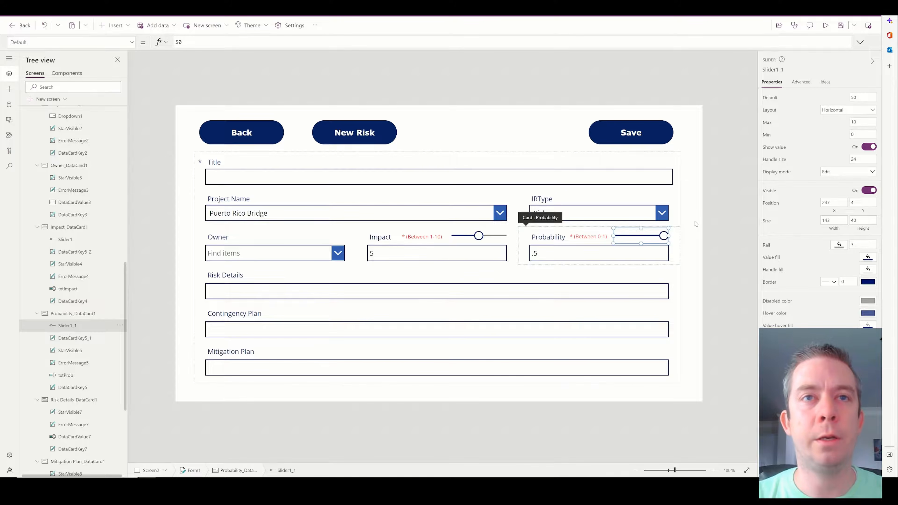
Set the Probability box's Default to Slider1_1.Value/10, then preview the app.
left_click(587, 254)
left_click(587, 253)
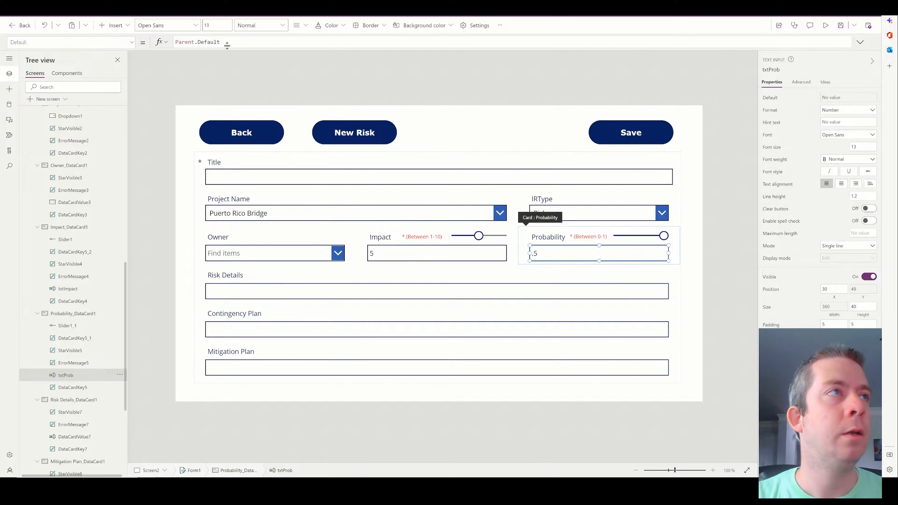
triple_click(220, 42)
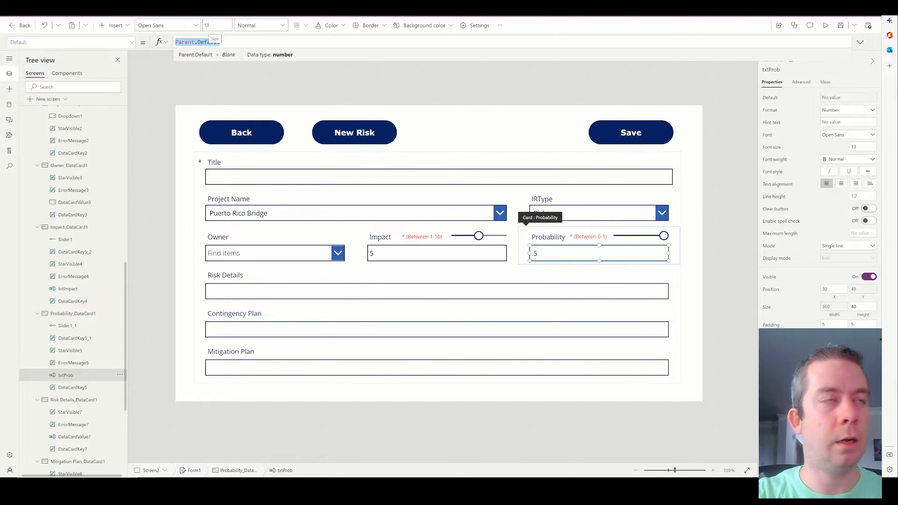
type("Slider2")
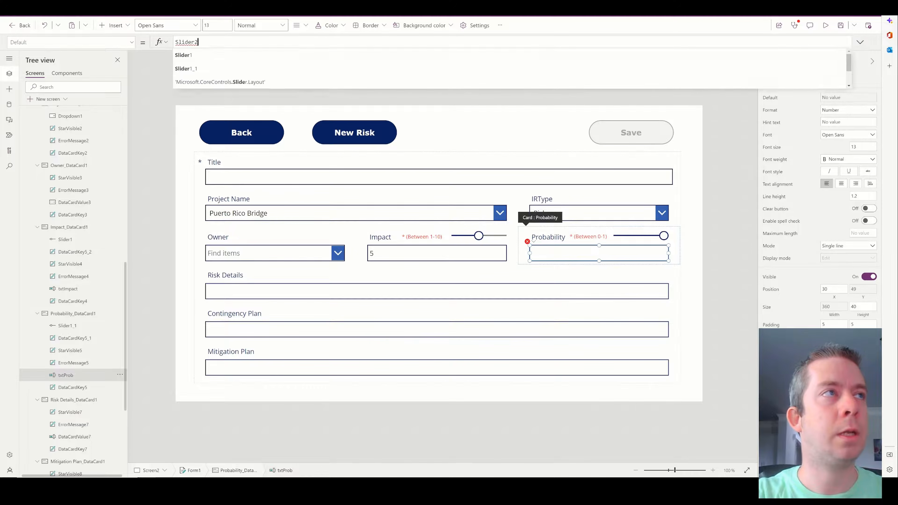
type(".Value")
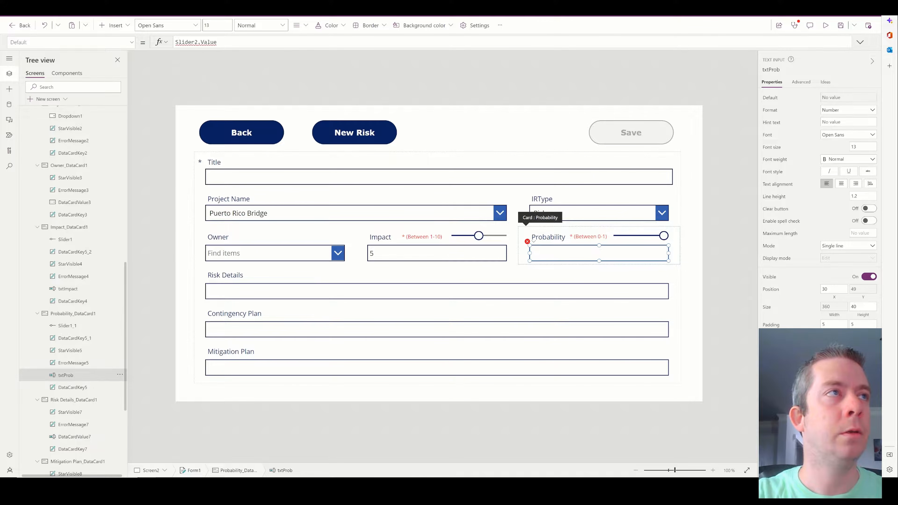
key("BackSpace")
key("BackSpace")
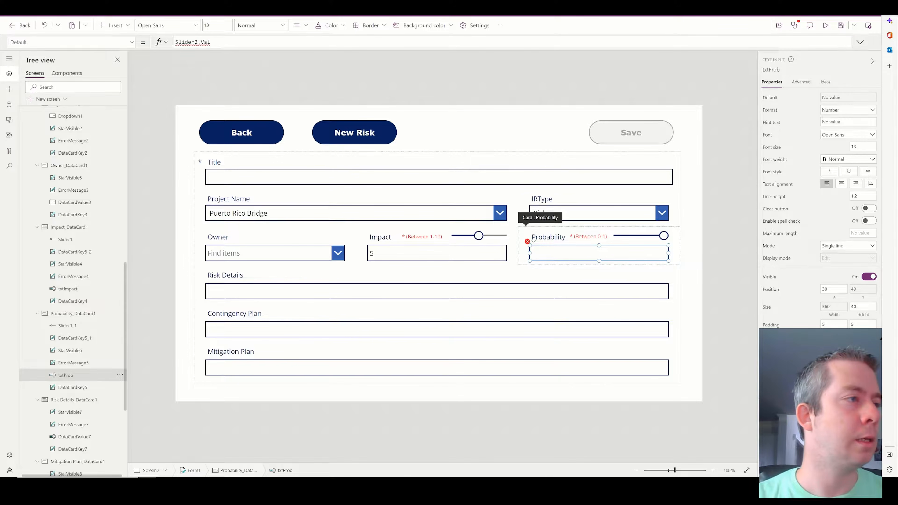
key("BackSpace")
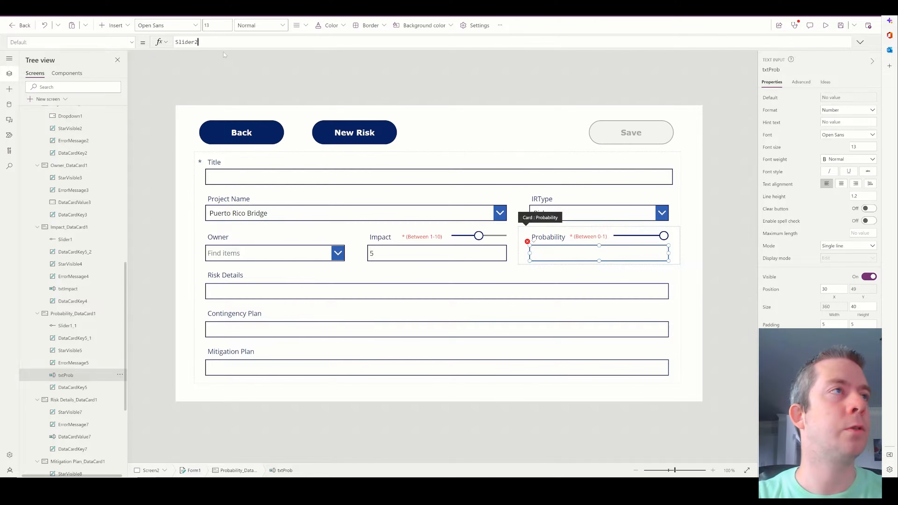
key("BackSpace")
type("1)")
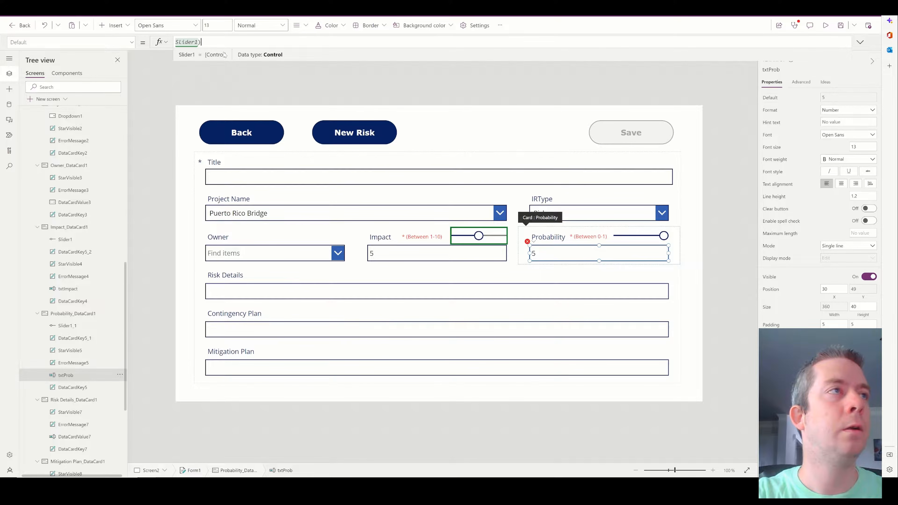
key("BackSpace")
type("_1.Value")
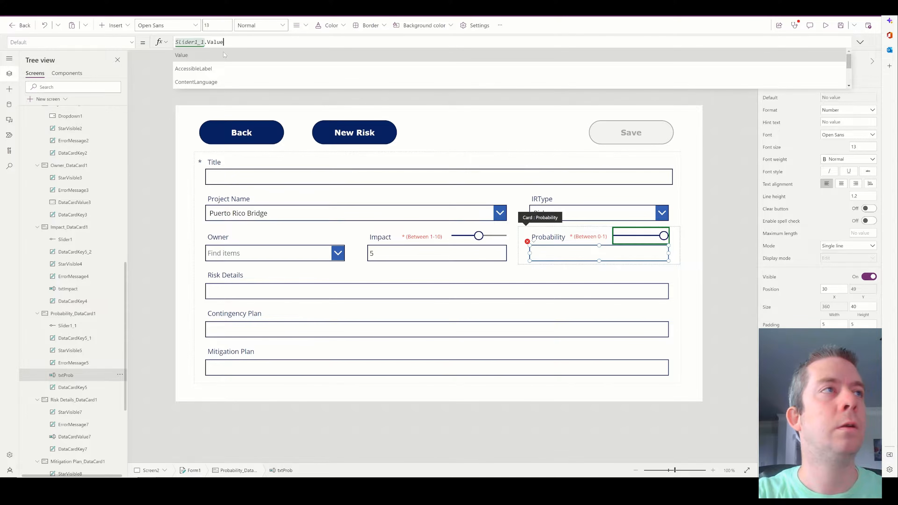
type("/10")
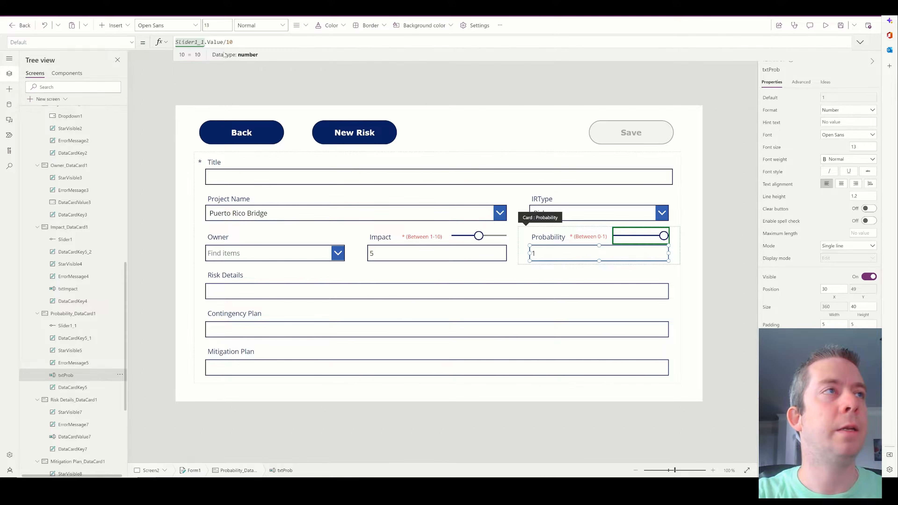
left_click(826, 25)
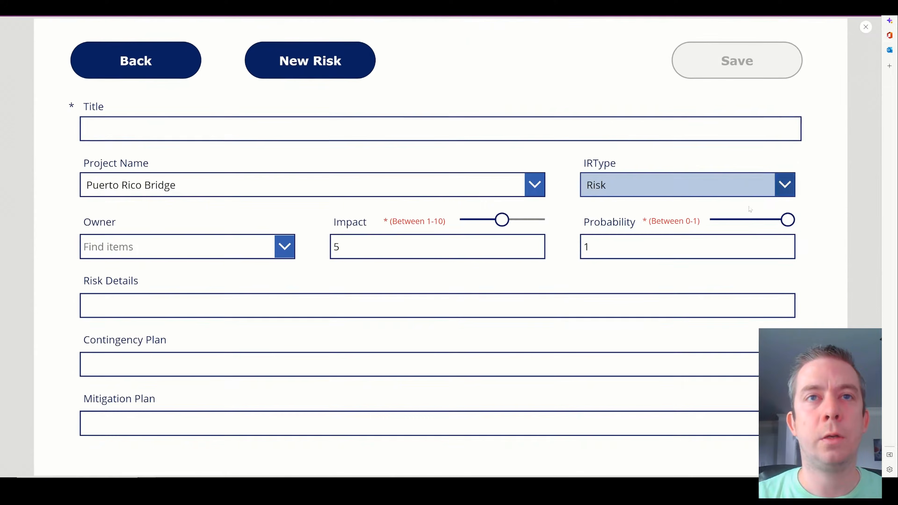
Lower the Probability slider from 1, start a New Risk from the list, and exit preview.
left_click_drag(784, 219, 760, 222)
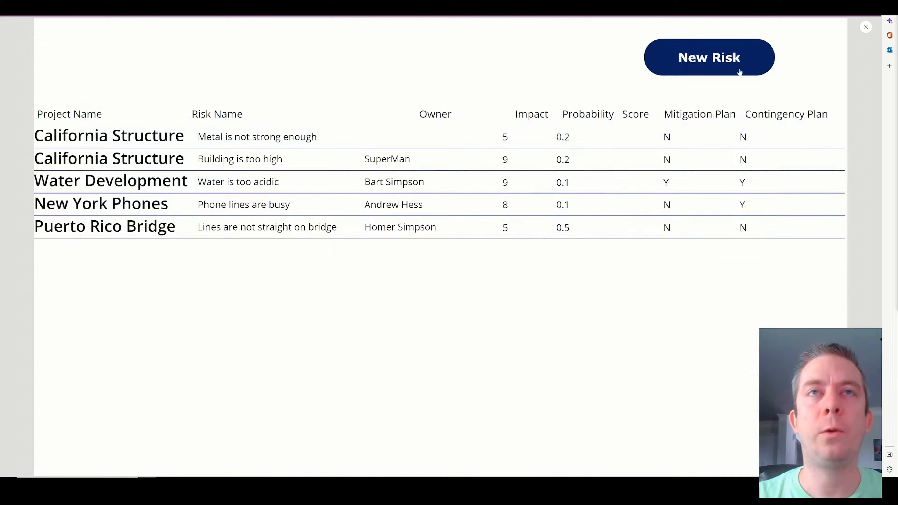
left_click(707, 56)
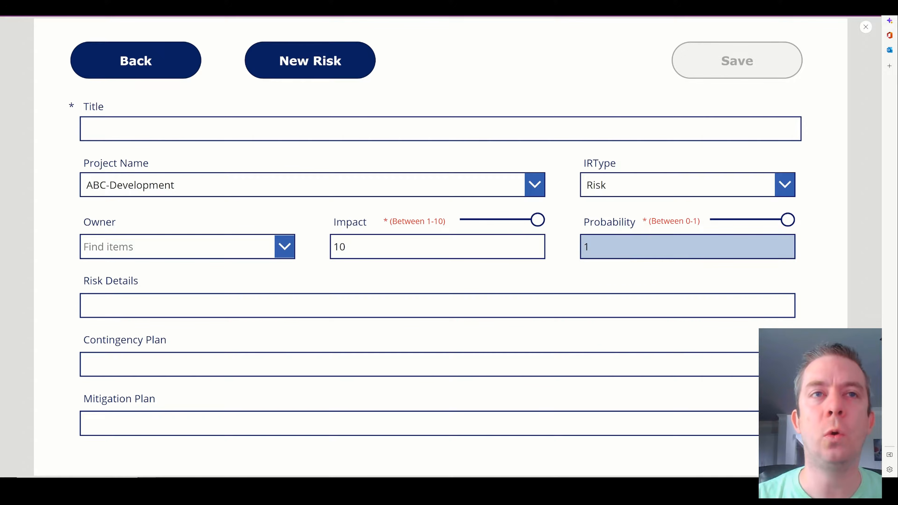
left_click(866, 28)
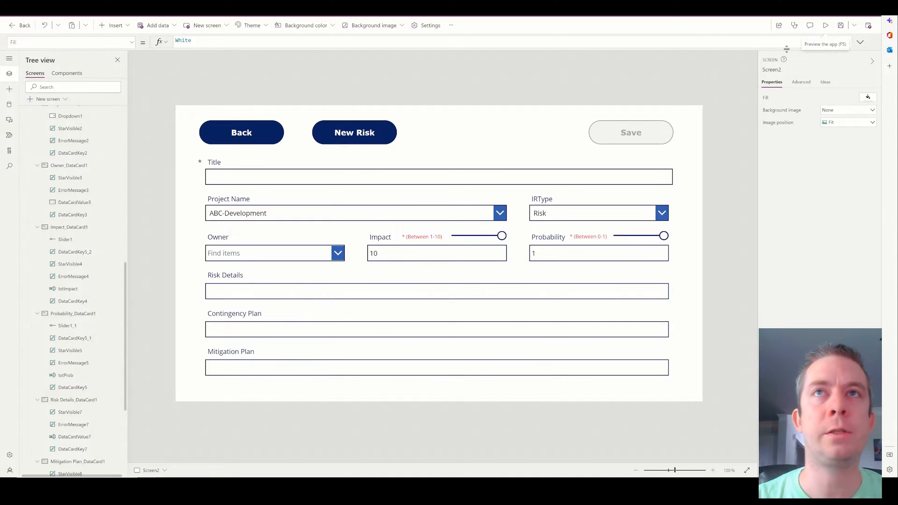
Add the Score field to Form1 via Edit fields, then select its new input box.
left_click(676, 185)
left_click(677, 209)
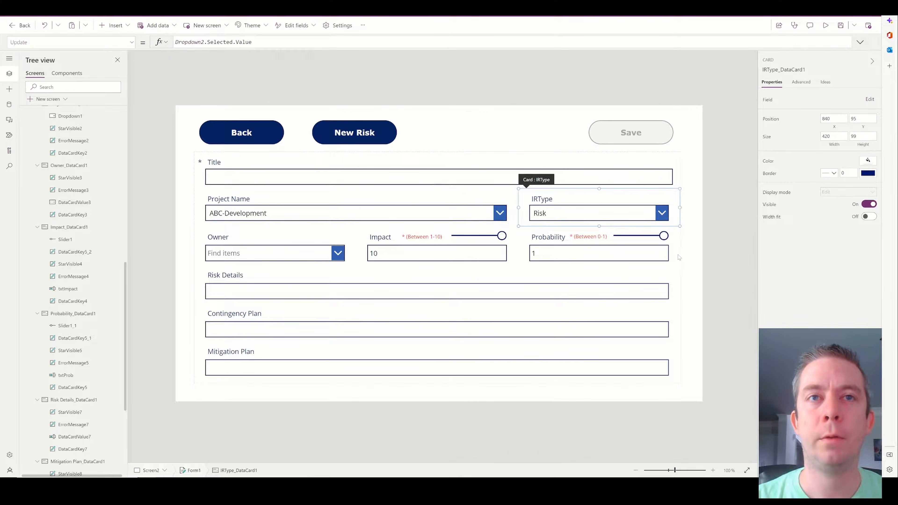
left_click(679, 375)
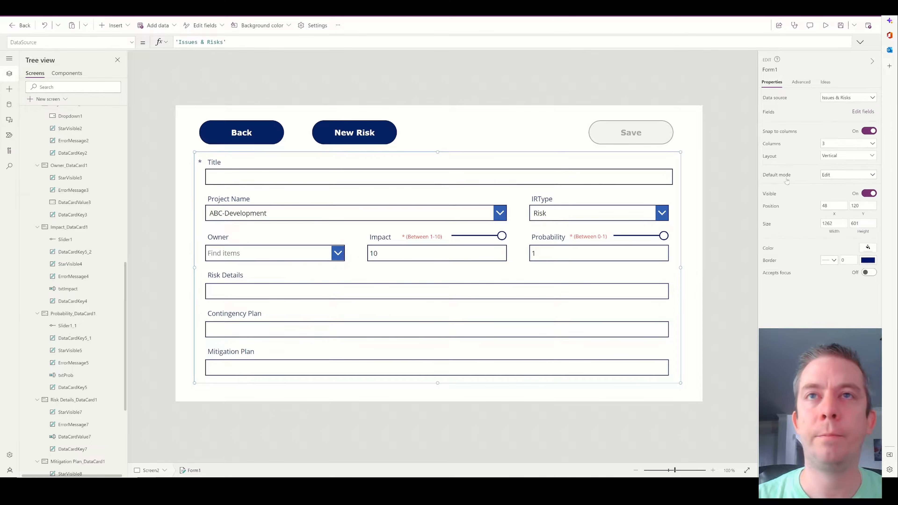
left_click(863, 111)
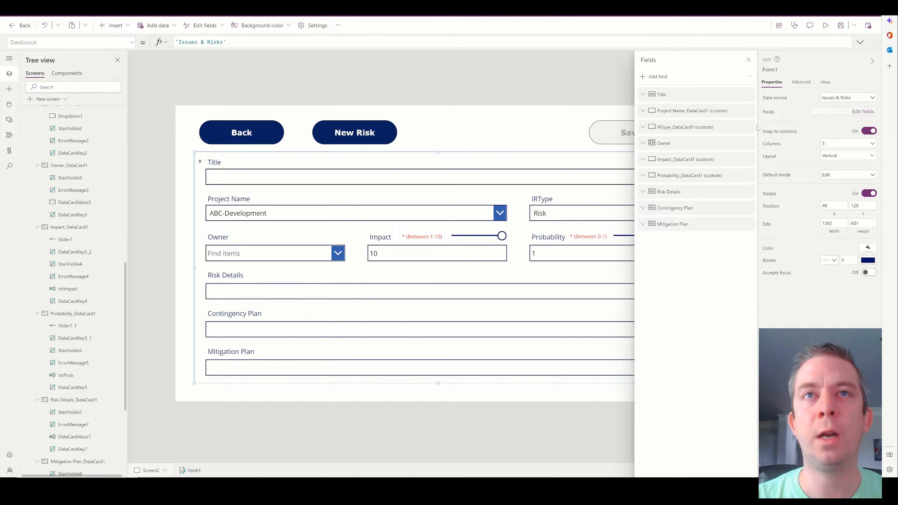
left_click(655, 77)
scroll(652, 200, "down", 4)
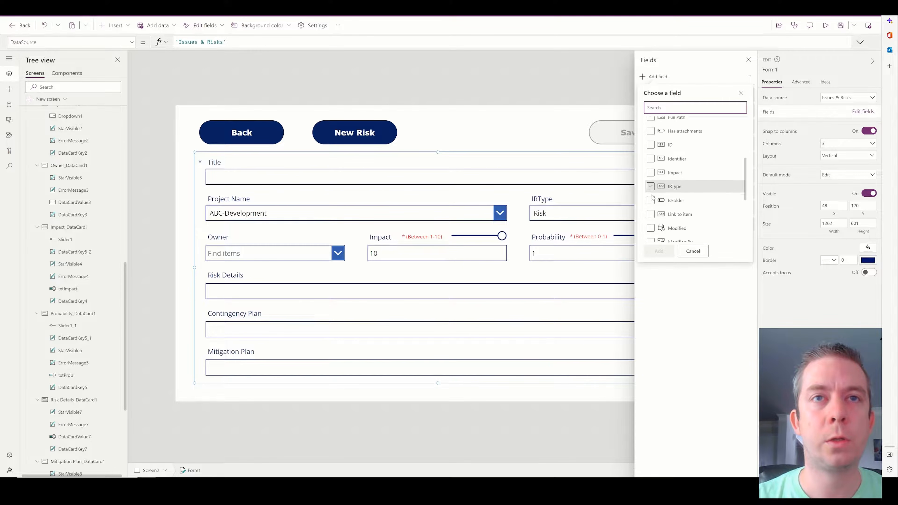
left_click(651, 234)
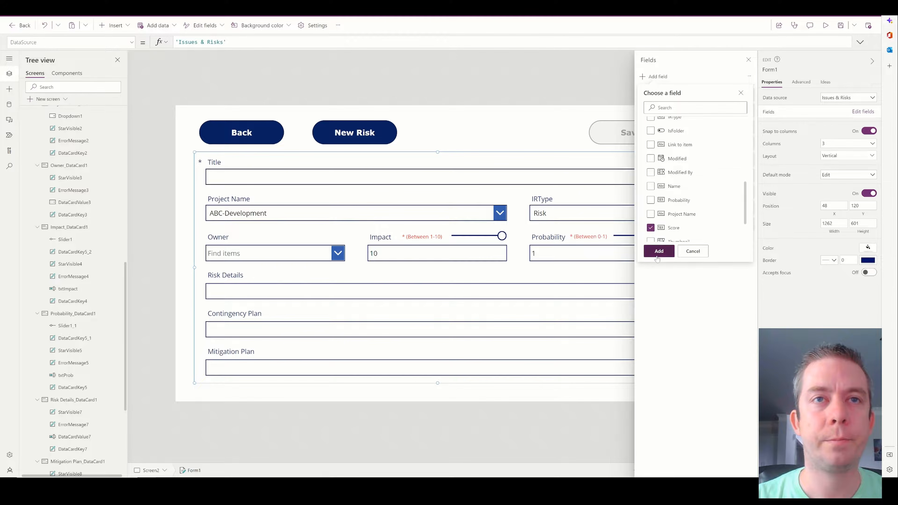
left_click(659, 250)
left_click(749, 59)
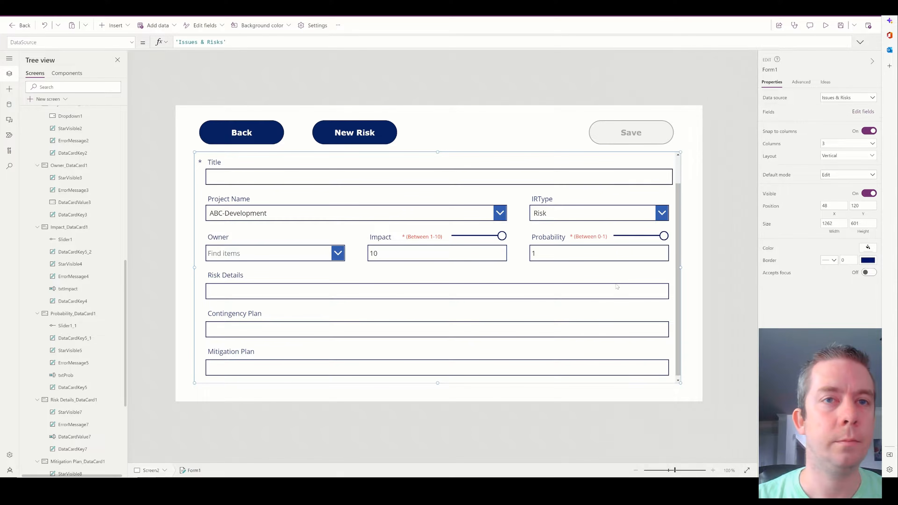
scroll(256, 377, "down", 1)
left_click(256, 377)
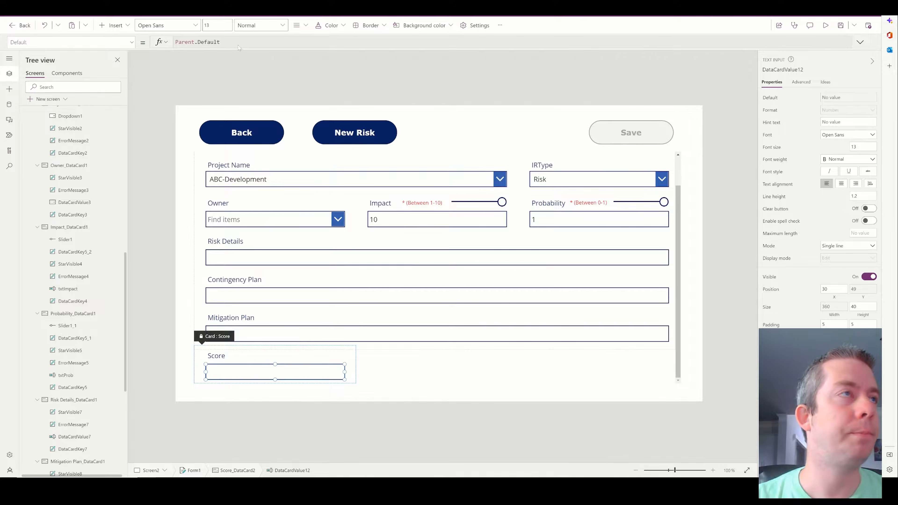
Set the Score box's Default to Value(txtImpact.Text)*Value(txtProb.Text).
left_click(801, 82)
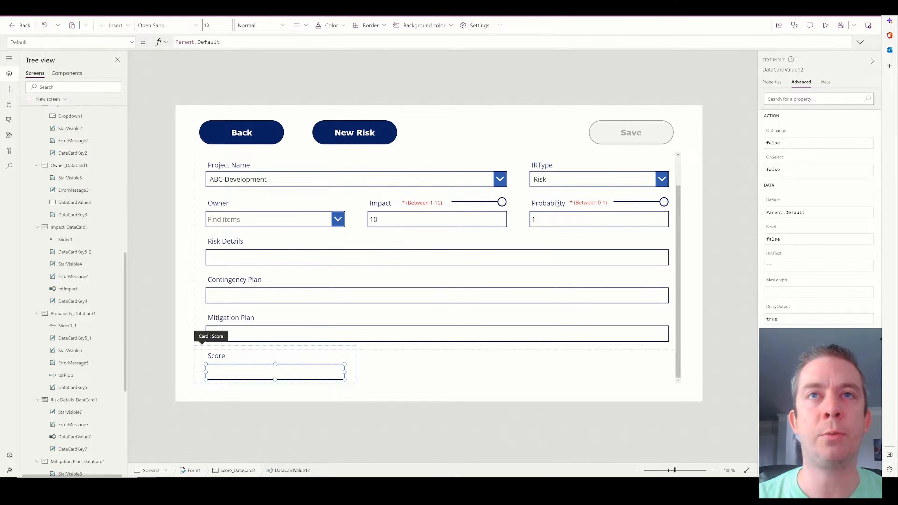
left_click(329, 42)
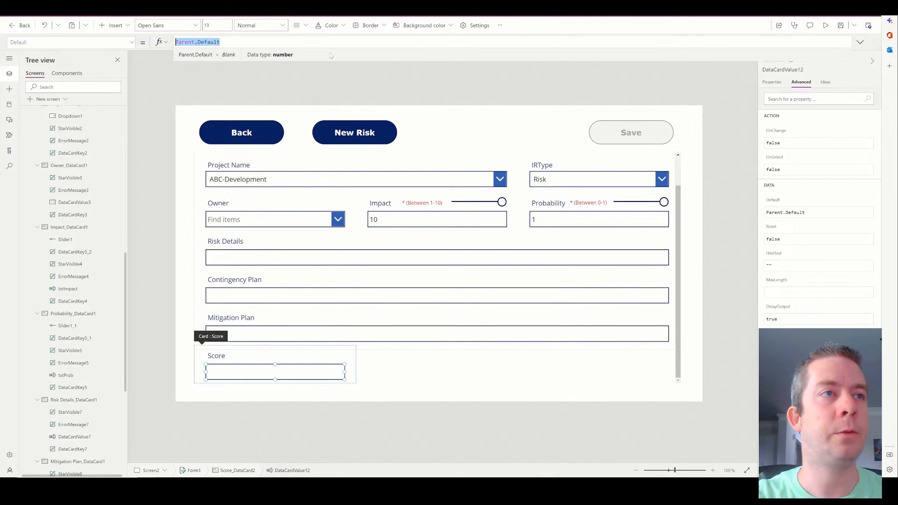
type("txt")
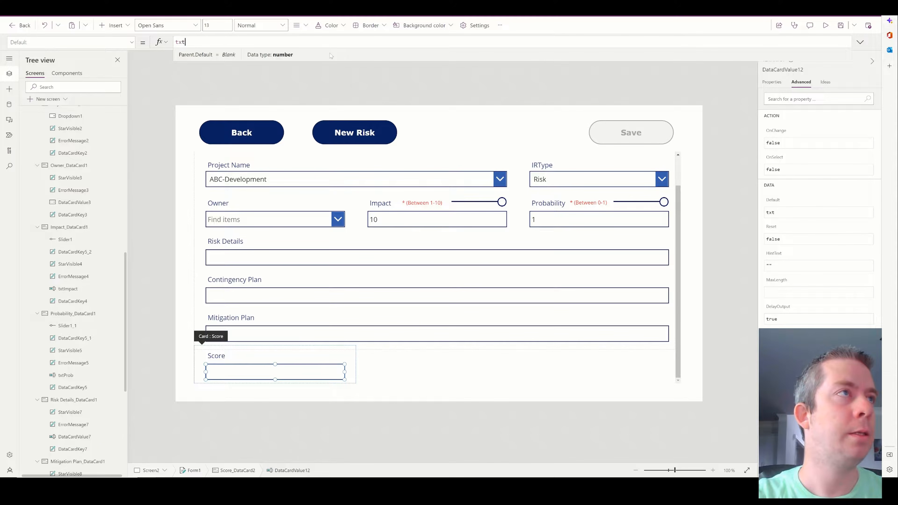
type("Impact*")
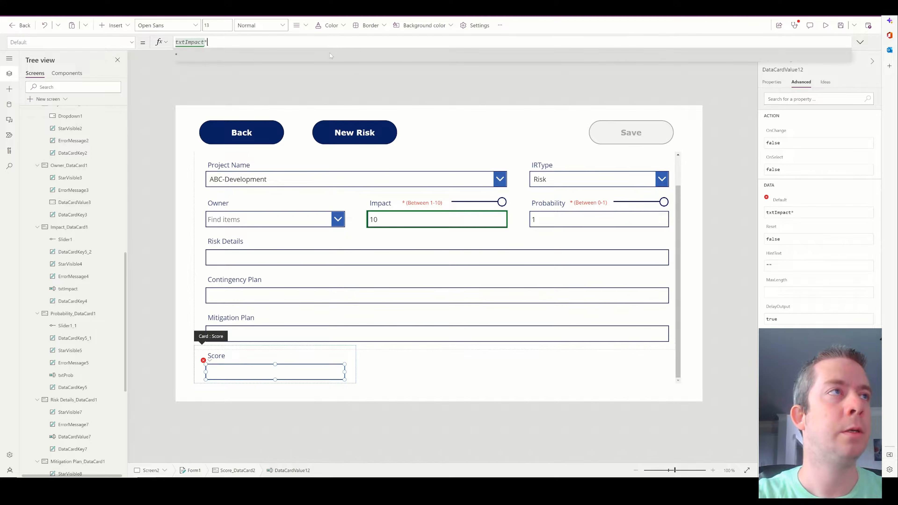
key("BackSpace")
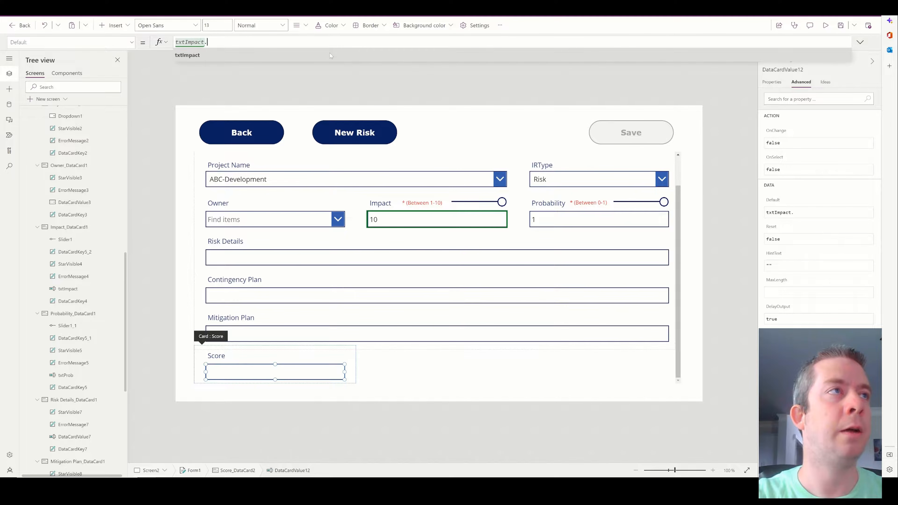
type(".Val")
key("BackSpace")
key("BackSpace")
key("BackSpace")
type("Text")
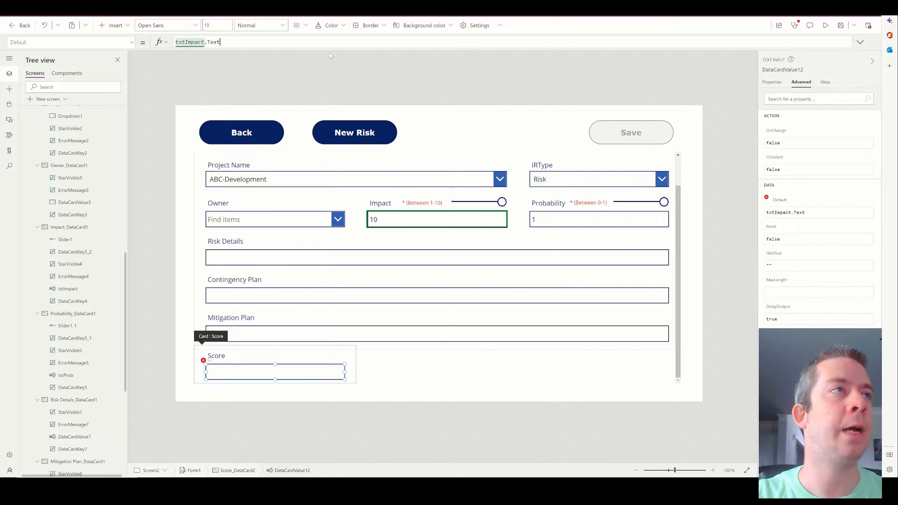
key("Home")
type("Value(")
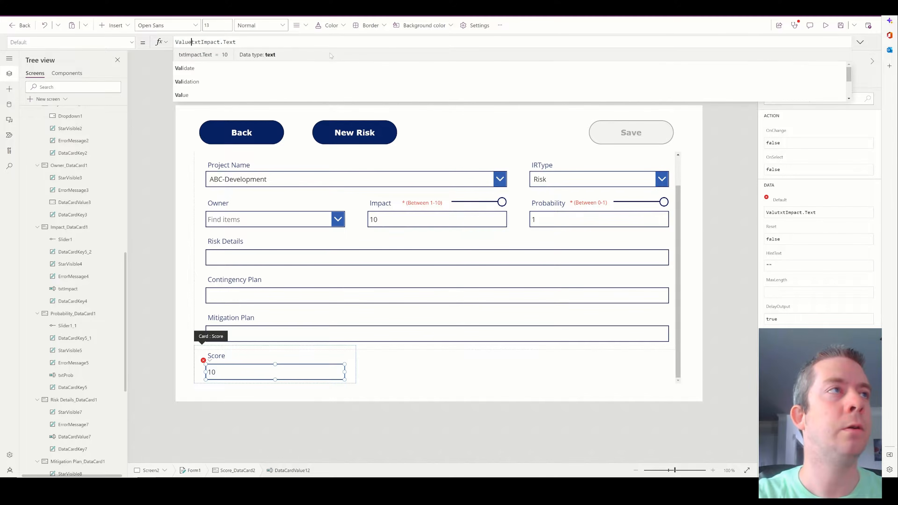
key("Right")
key("Right")
key("Right")
key("Right")
key("Right")
key("Right")
key("Right")
key("Right")
key("Right")
key("Right")
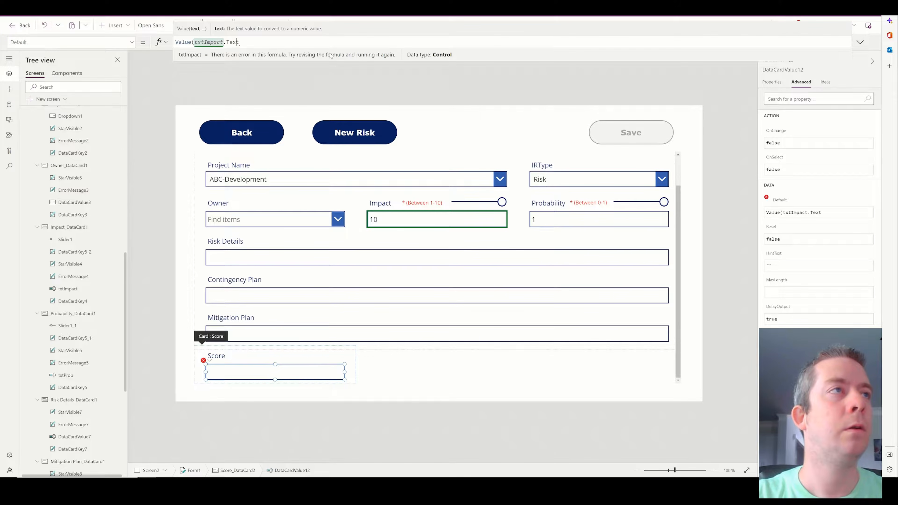
key("Right")
type(")*")
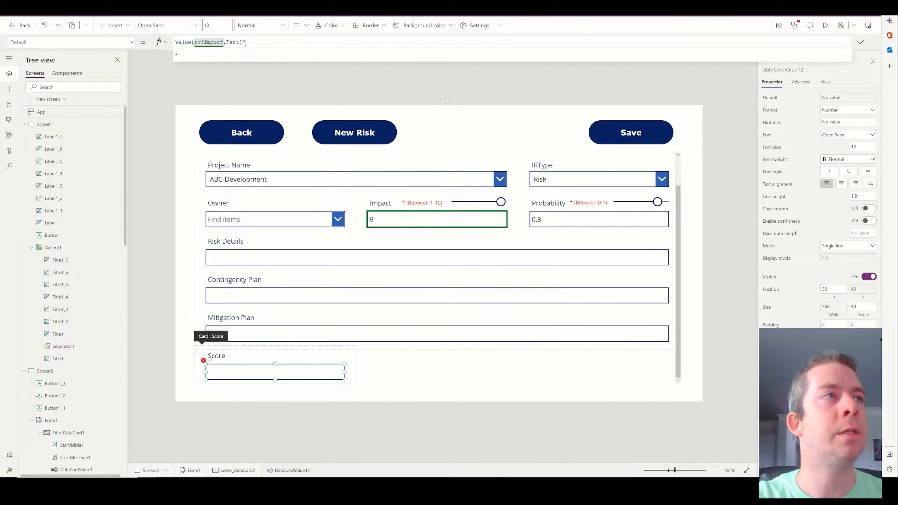
type("Value(txtP")
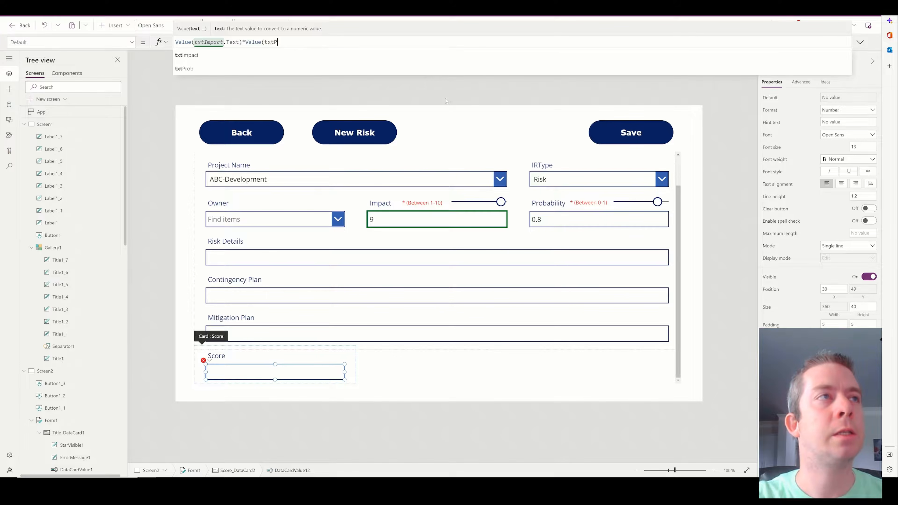
type("rob.")
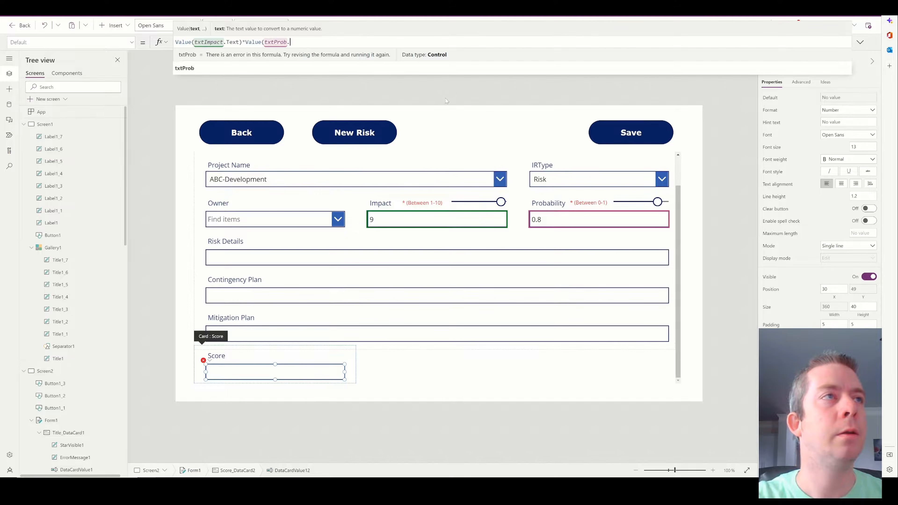
type("Text)")
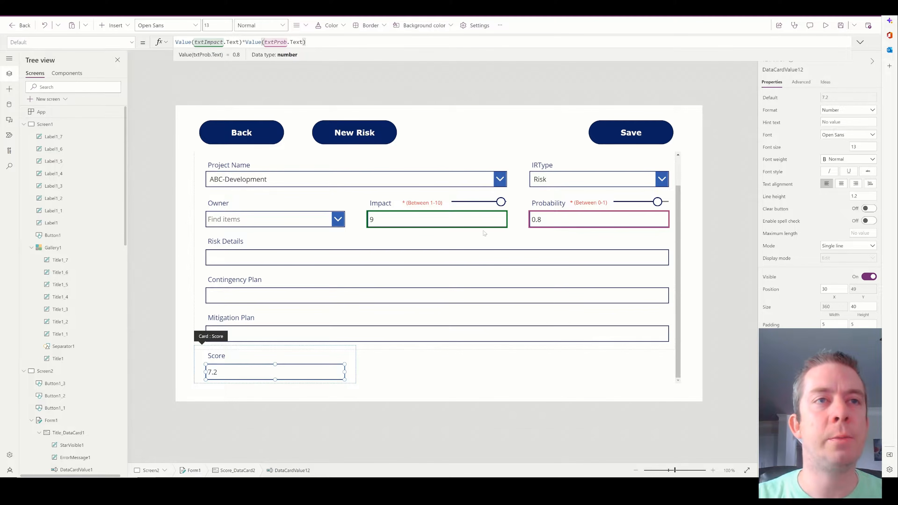
In preview, choose Satellite Expansion, keep IRType Risk, pick the owner, and set Impact 6, Probability 0.4.
left_click(826, 25)
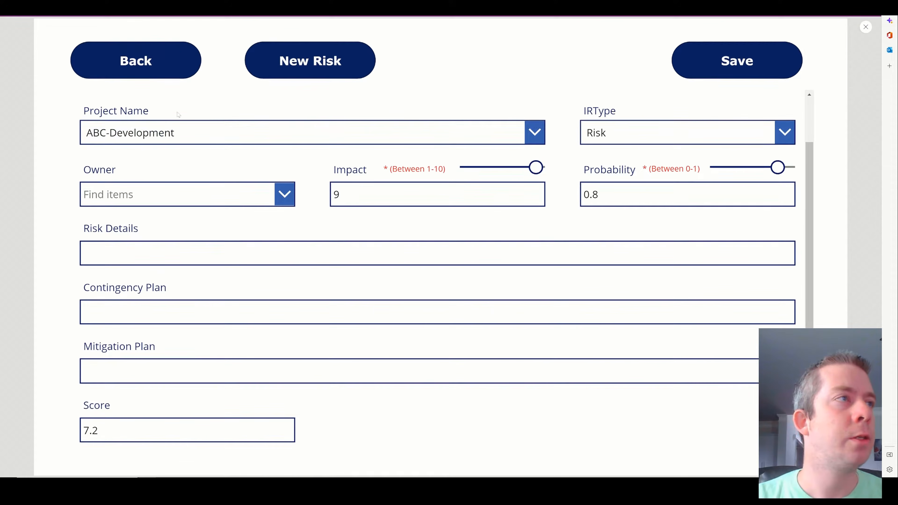
left_click(177, 132)
scroll(176, 302, "down", 3)
scroll(159, 364, "down", 1)
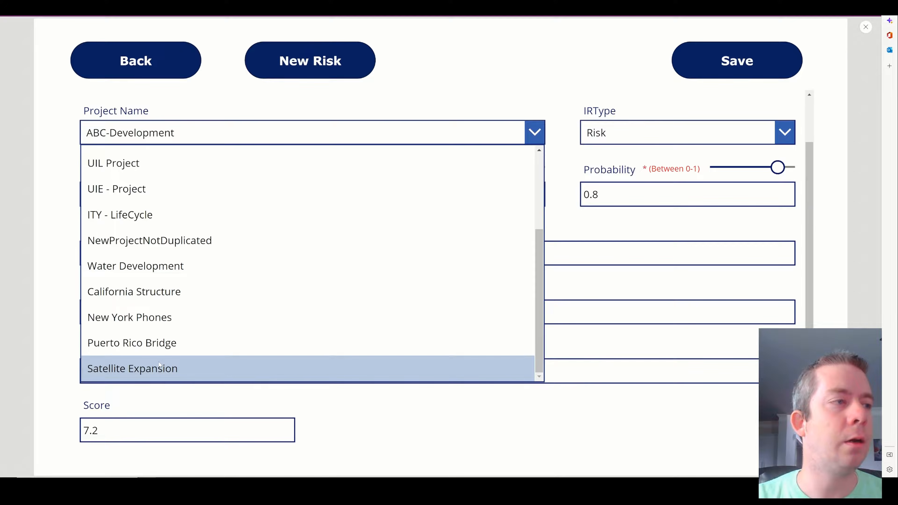
left_click(159, 364)
left_click(632, 131)
left_click(633, 131)
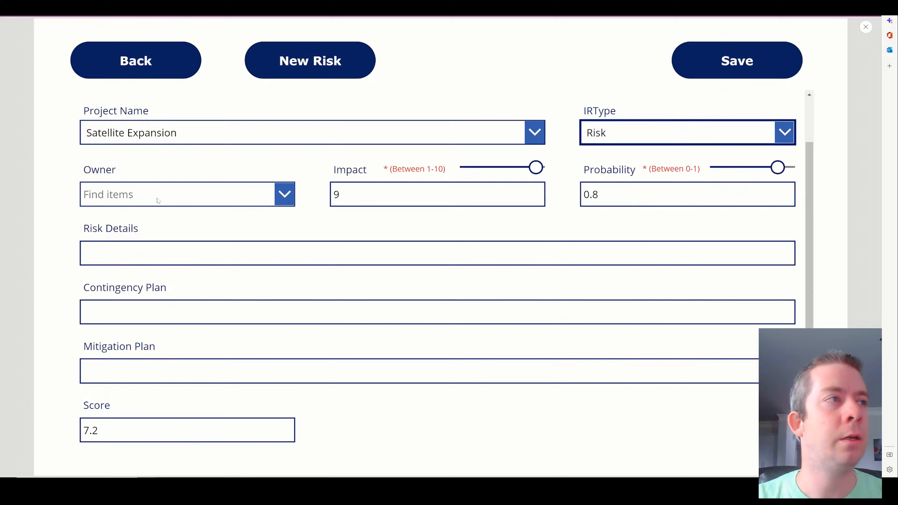
left_click(158, 201)
type("andrew")
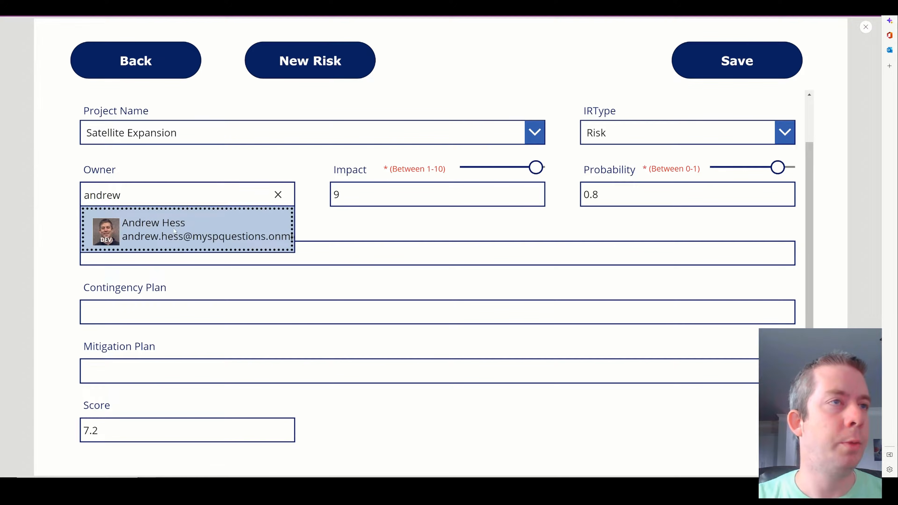
left_click(174, 231)
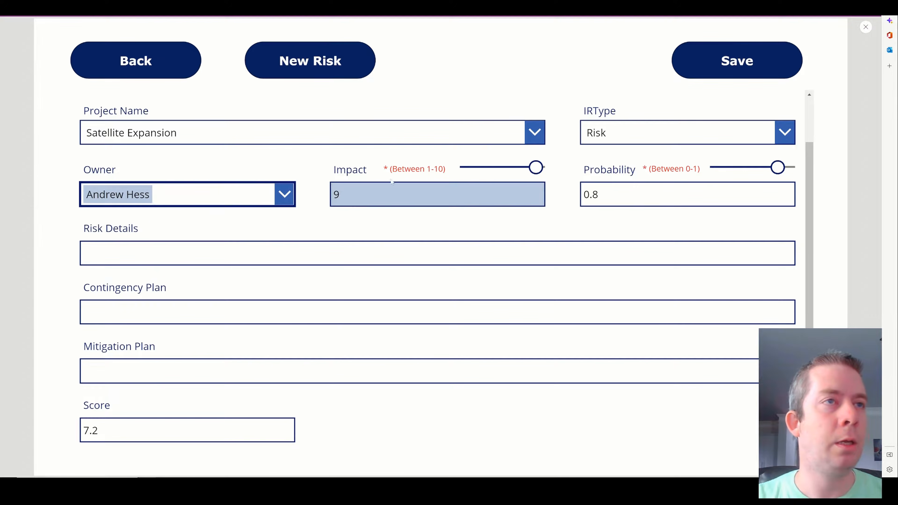
left_click_drag(536, 167, 510, 169)
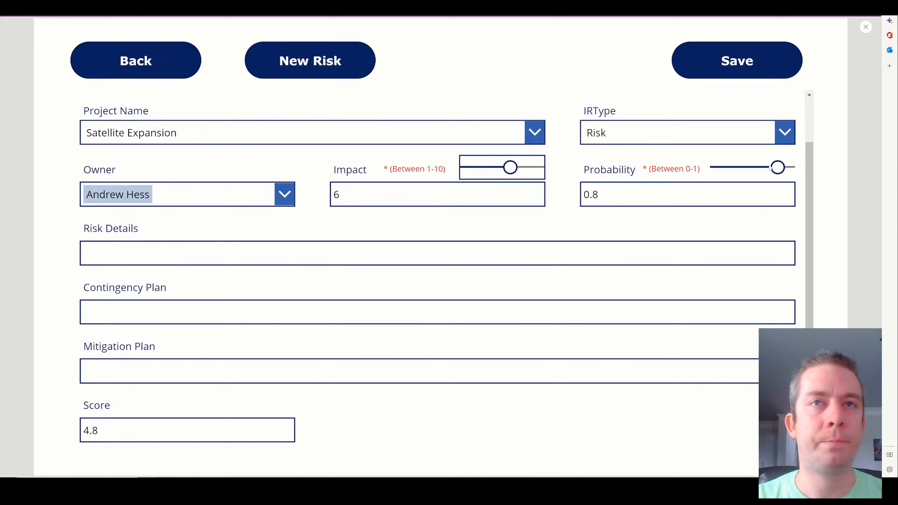
left_click_drag(778, 167, 743, 168)
Title the risk 'Didn't go into orbit', set Impact 7 and Probability 0.3, and exit preview.
left_click(195, 253)
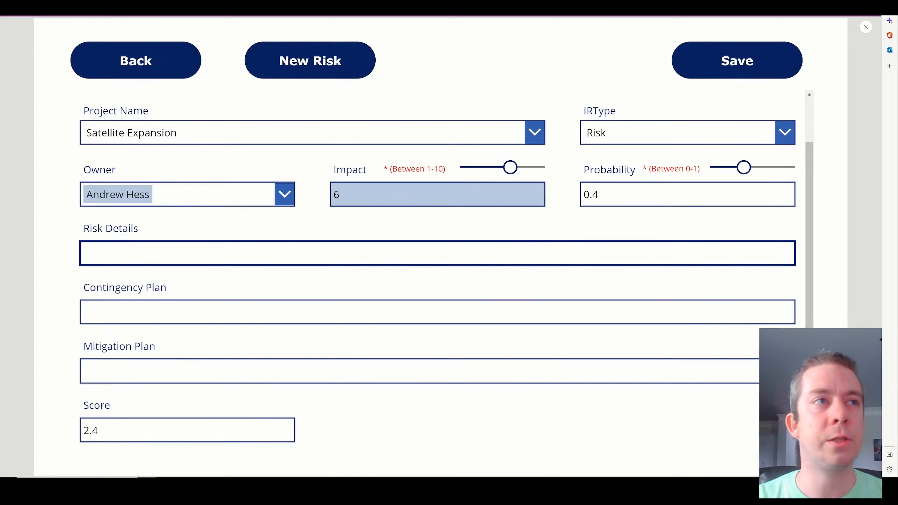
scroll(435, 191, "up", 2)
left_click(311, 129)
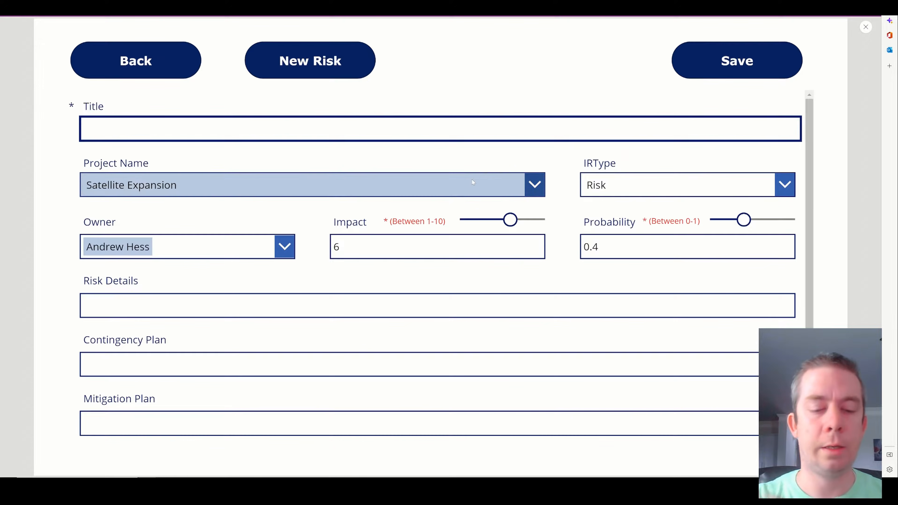
type("D")
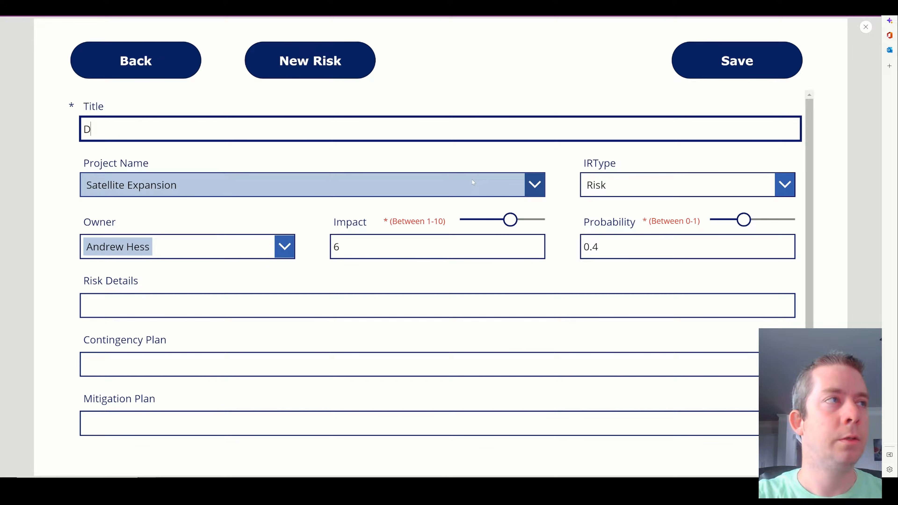
type("idn't go into orbit.")
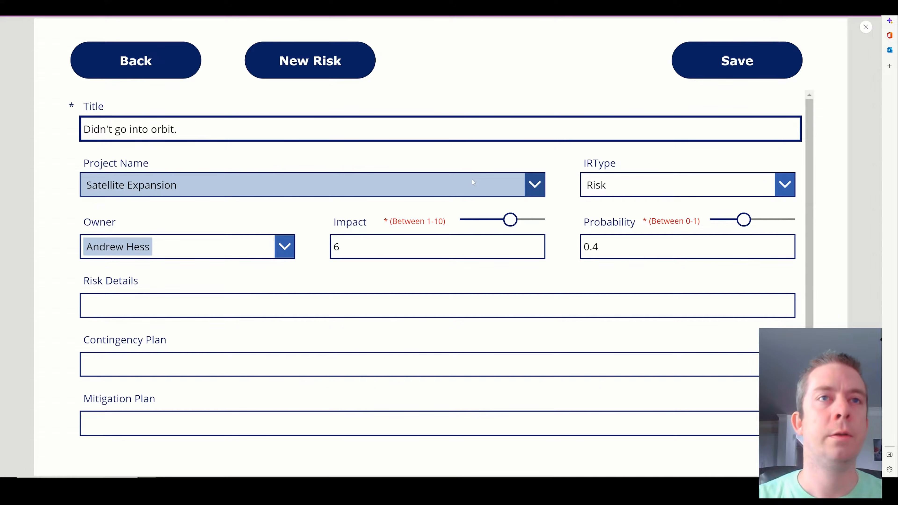
key("BackSpace")
left_click_drag(515, 230, 519, 230)
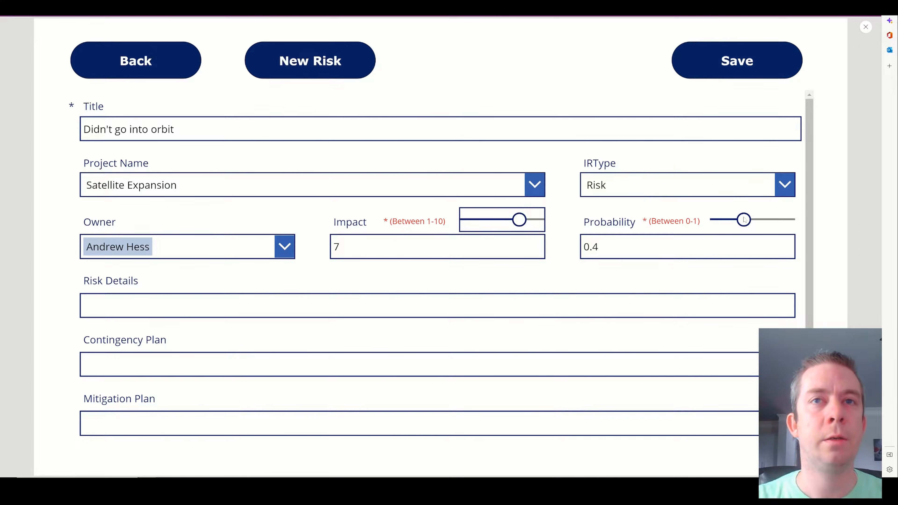
left_click_drag(745, 220, 738, 220)
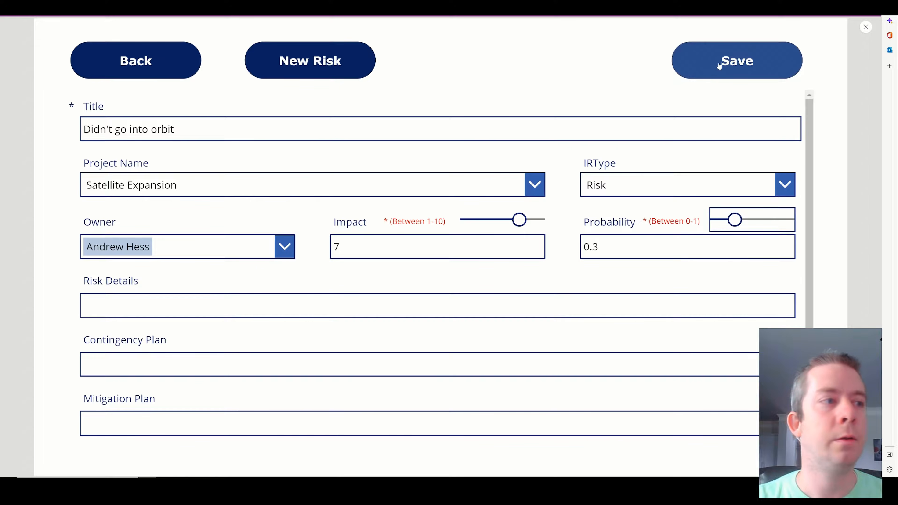
scroll(365, 287, "down", 2)
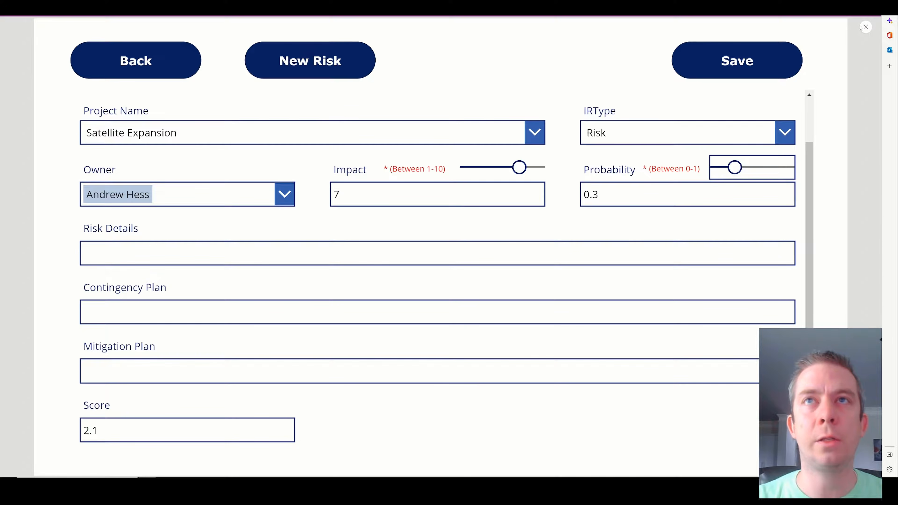
left_click(865, 27)
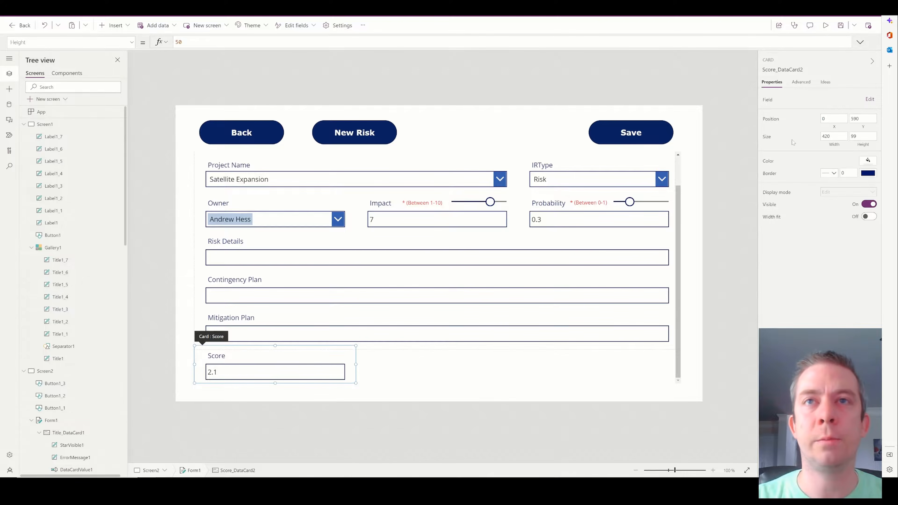
Hide the form's Score card, save the Satellite Expansion risk in preview, then select the gallery Score label.
left_click(869, 204)
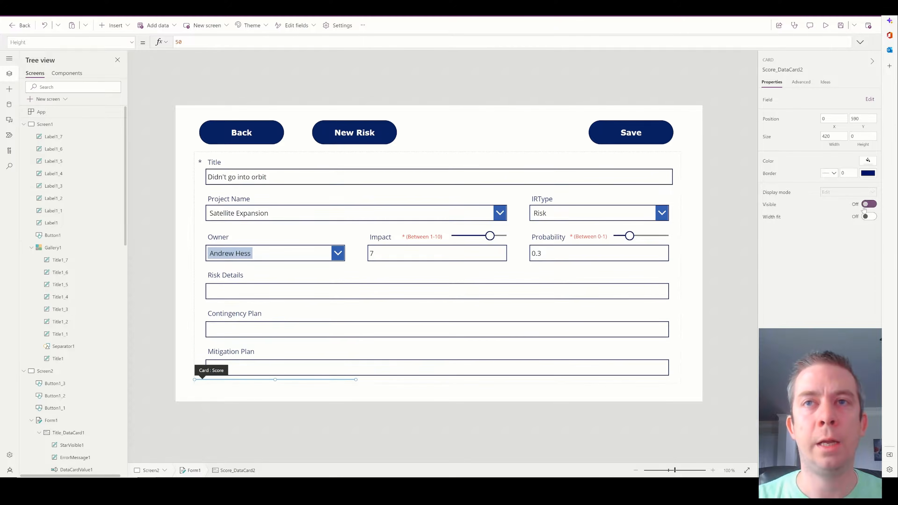
left_click(824, 30)
left_click(737, 60)
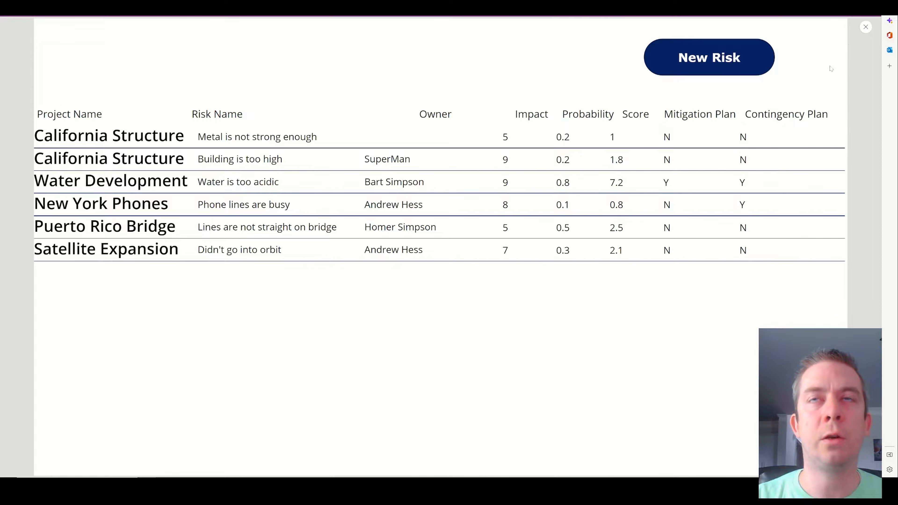
left_click(865, 27)
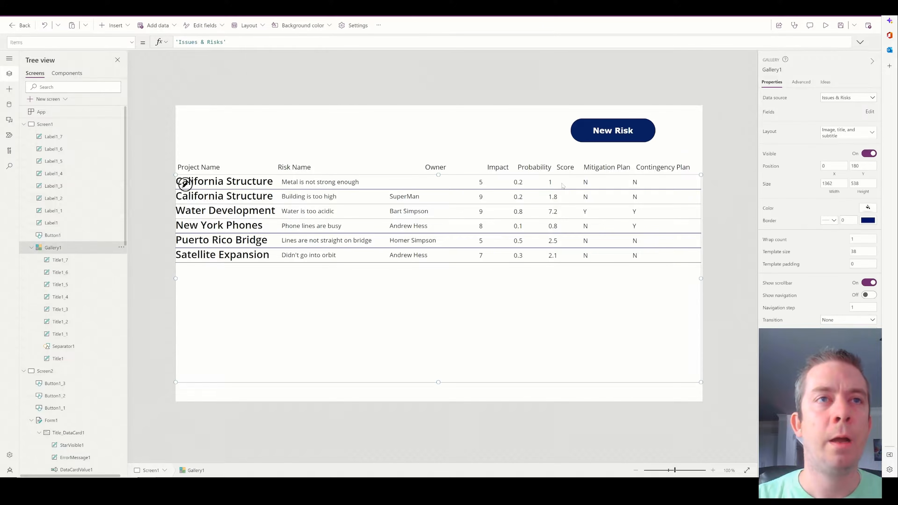
left_click(575, 180)
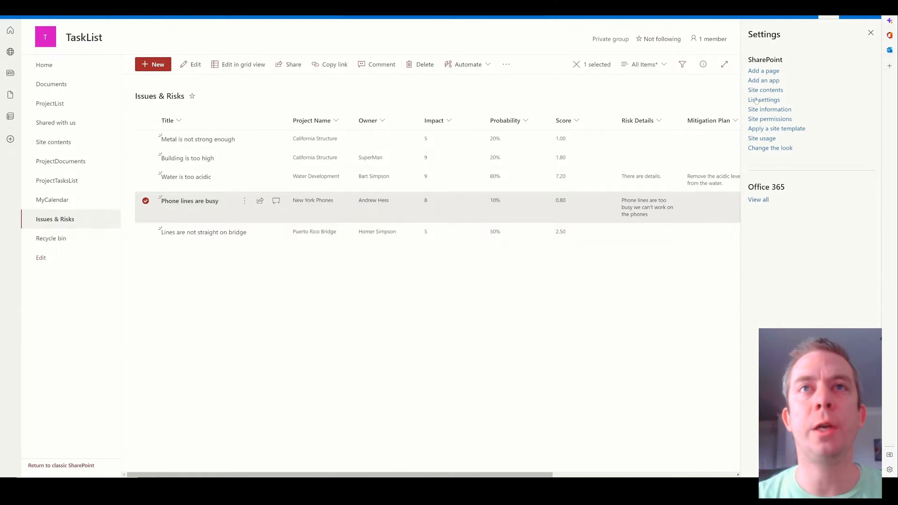
Create a new RYG column in the Issues & Risks list.
scroll(124, 291, "down", 3)
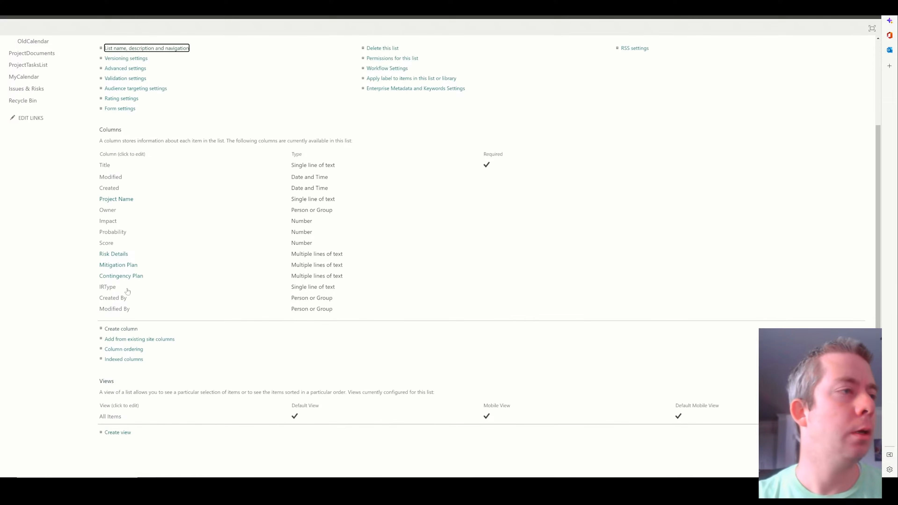
left_click(122, 329)
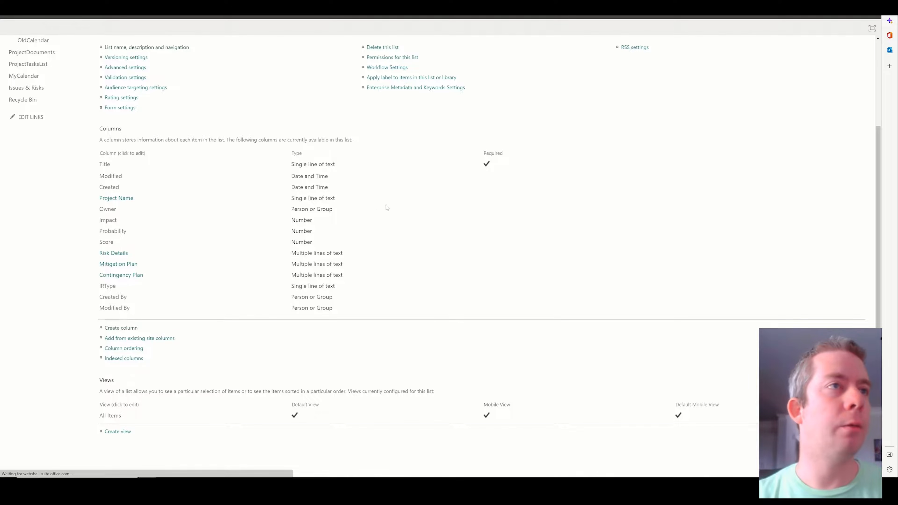
type("RYG")
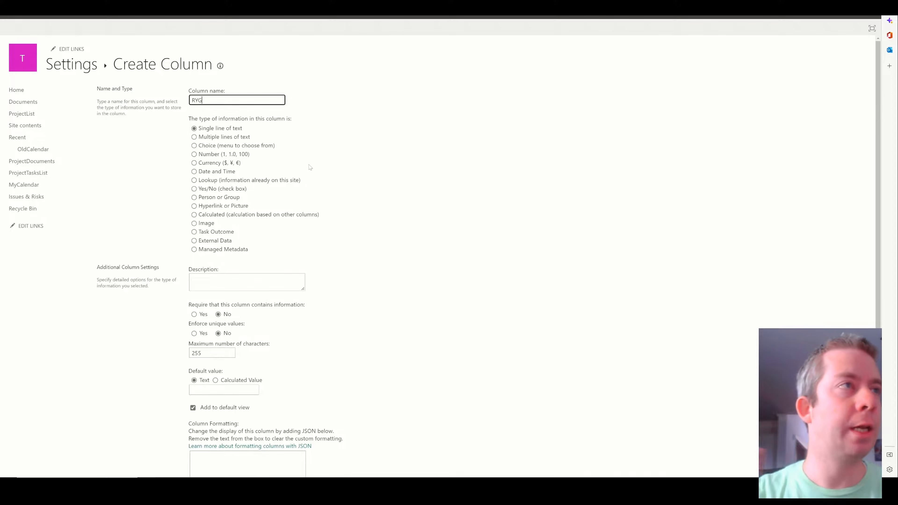
Create a Cost column of type Currency, then return to the Issues & Risks list.
scroll(367, 181, "down", 4)
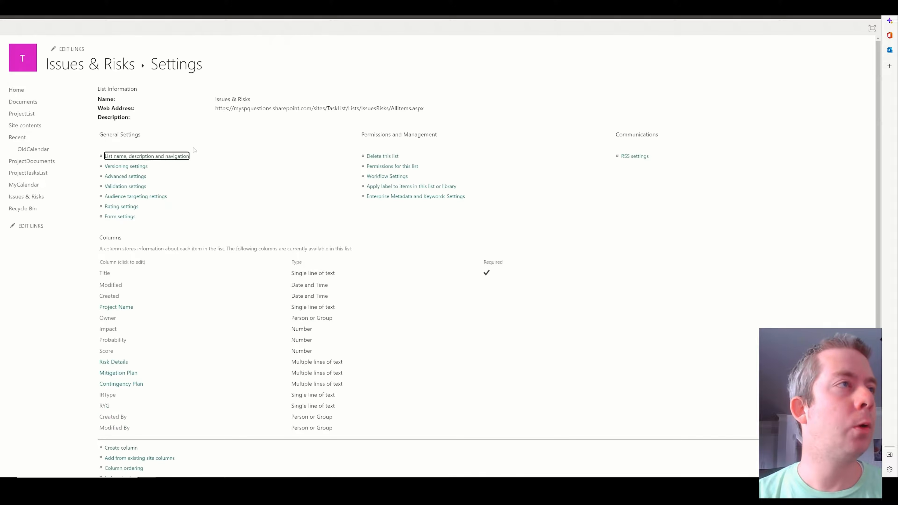
scroll(122, 300, "down", 3)
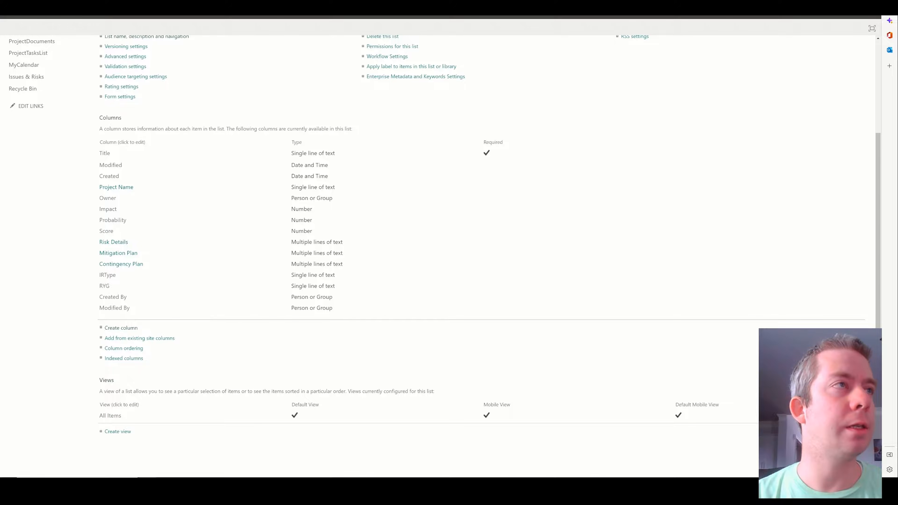
type("Cost")
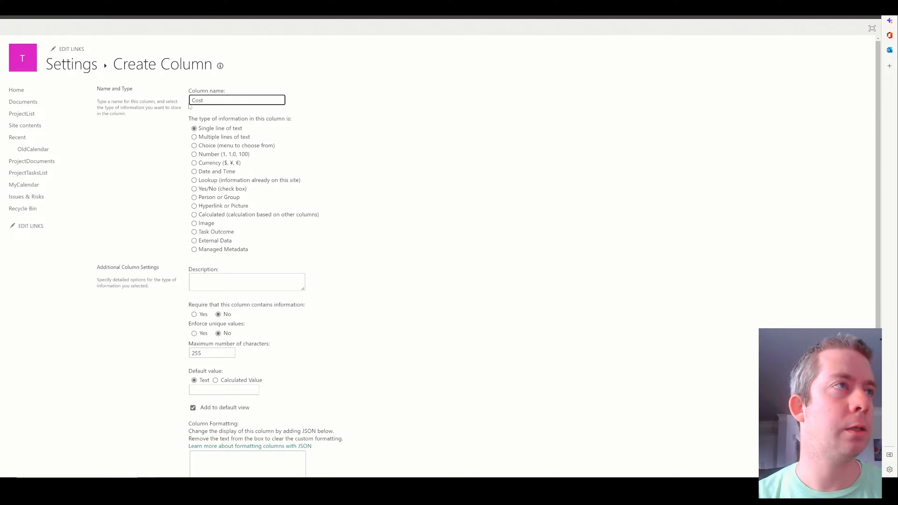
scroll(385, 151, "down", 4)
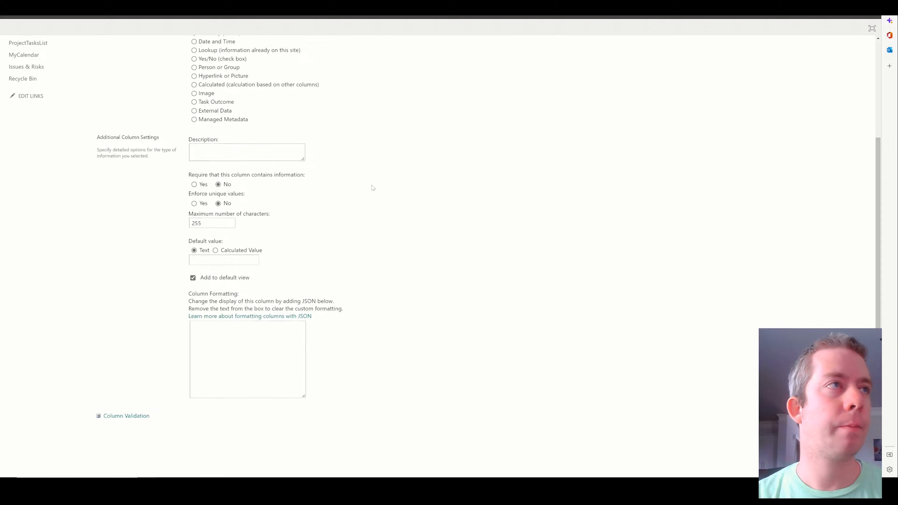
scroll(373, 186, "up", 4)
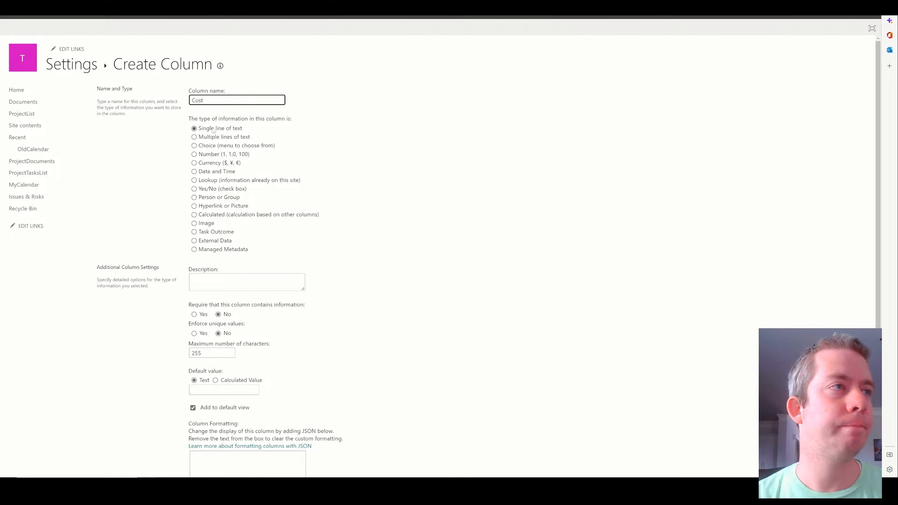
left_click(209, 164)
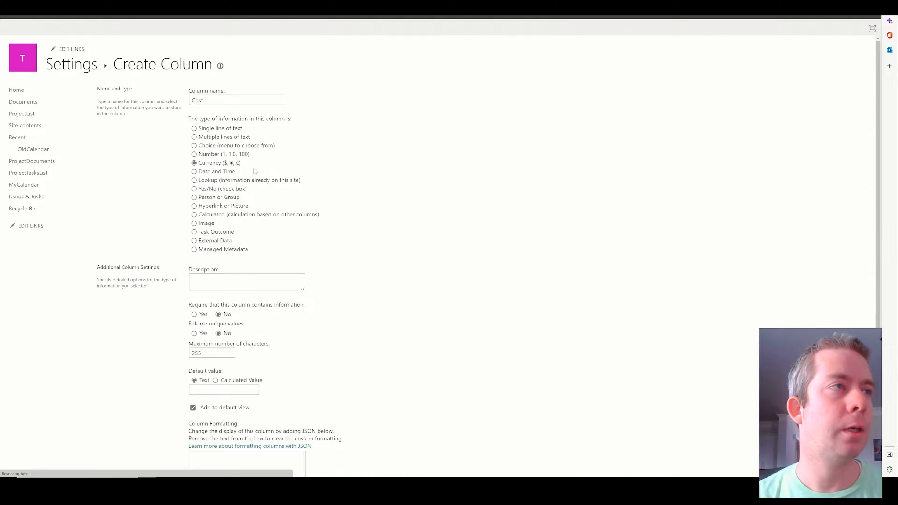
scroll(696, 311, "down", 5)
scroll(637, 312, "up", 5)
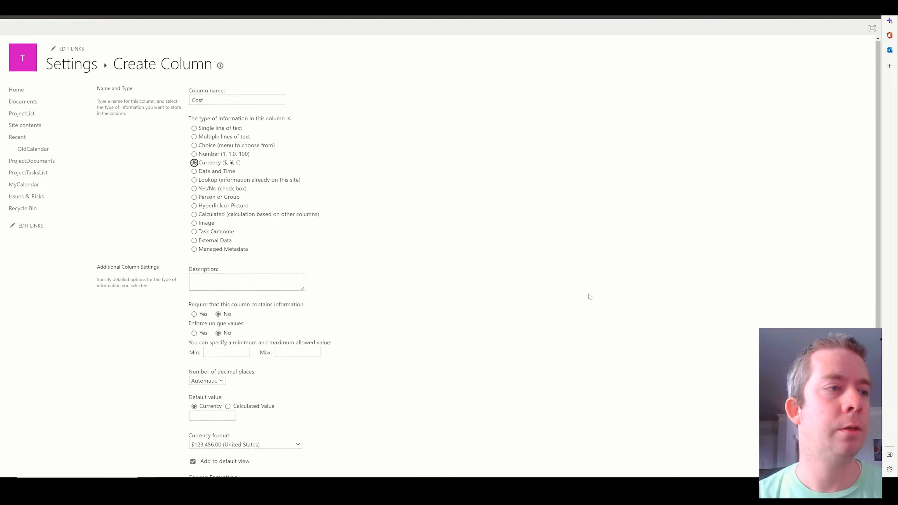
scroll(589, 297, "down", 5)
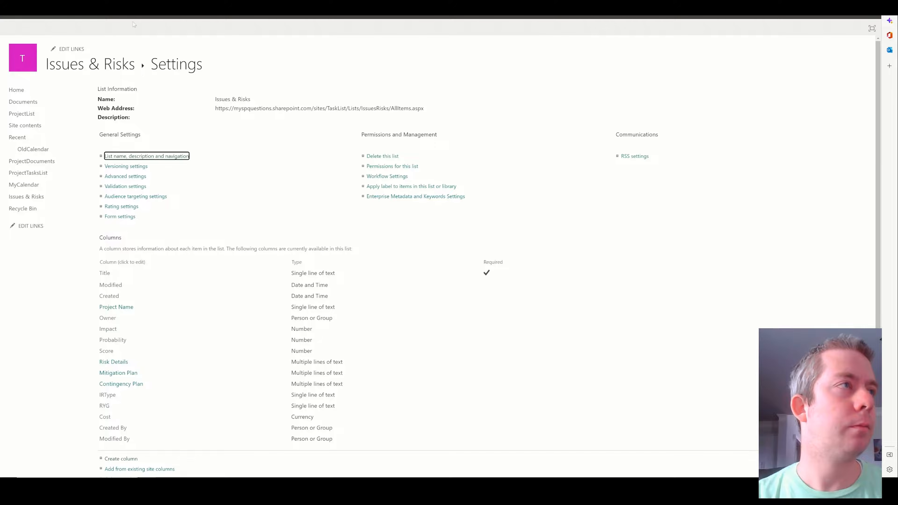
left_click(102, 67)
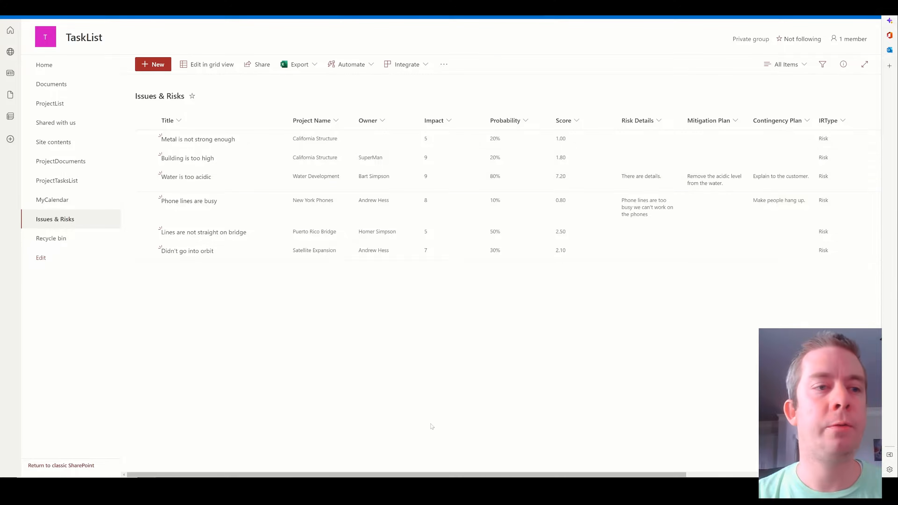
left_click_drag(411, 472, 634, 471)
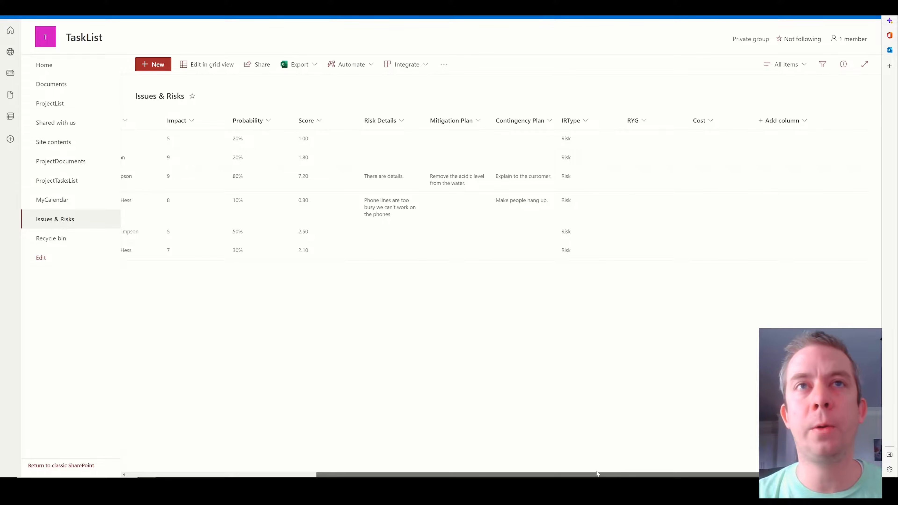
left_click_drag(597, 474, 408, 474)
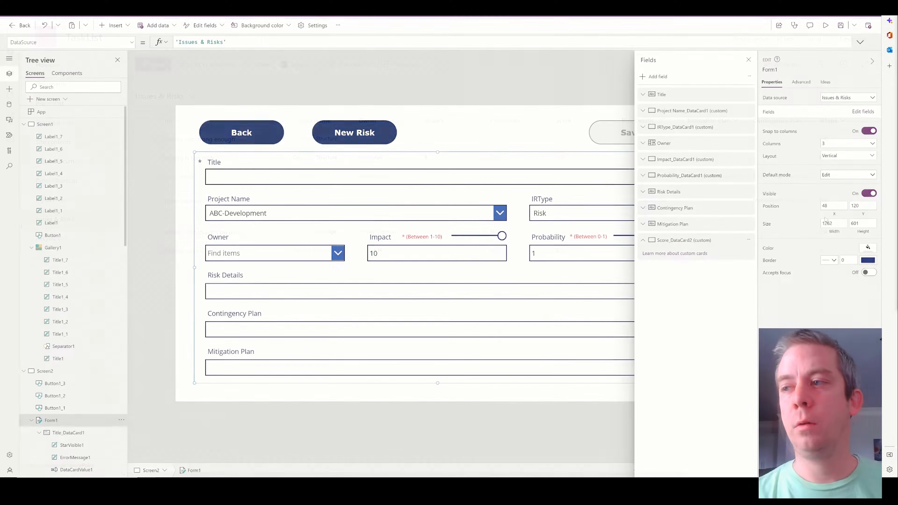
Add the RYG and Cost fields to the risk form, below Mitigation Plan.
left_click(655, 76)
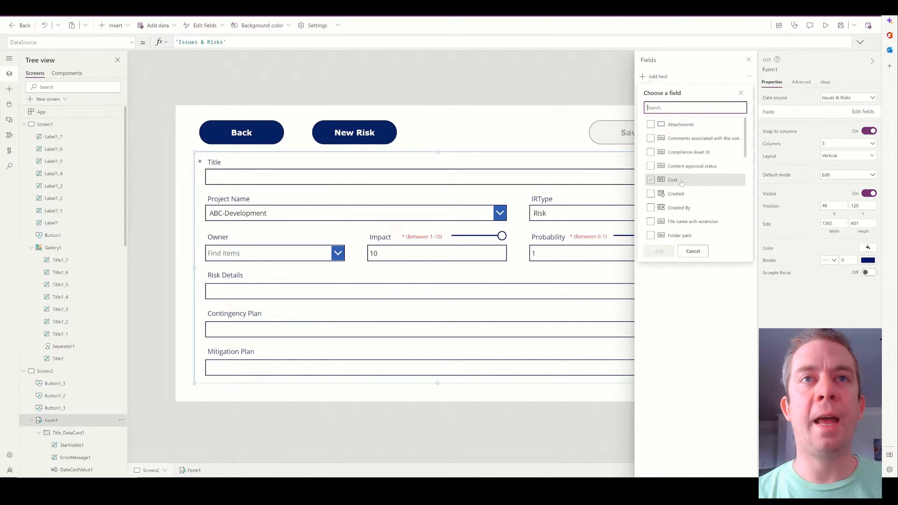
scroll(672, 184, "down", 5)
scroll(651, 191, "down", 3)
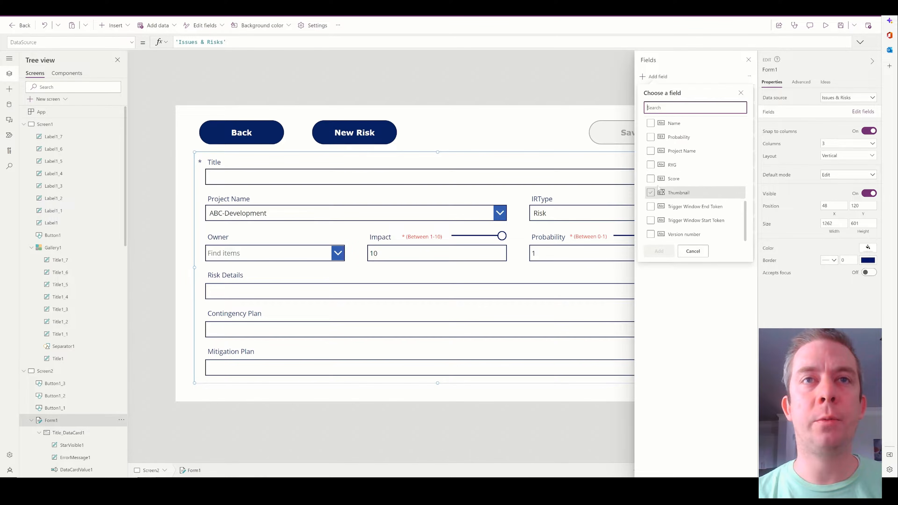
left_click(651, 164)
scroll(658, 205, "up", 5)
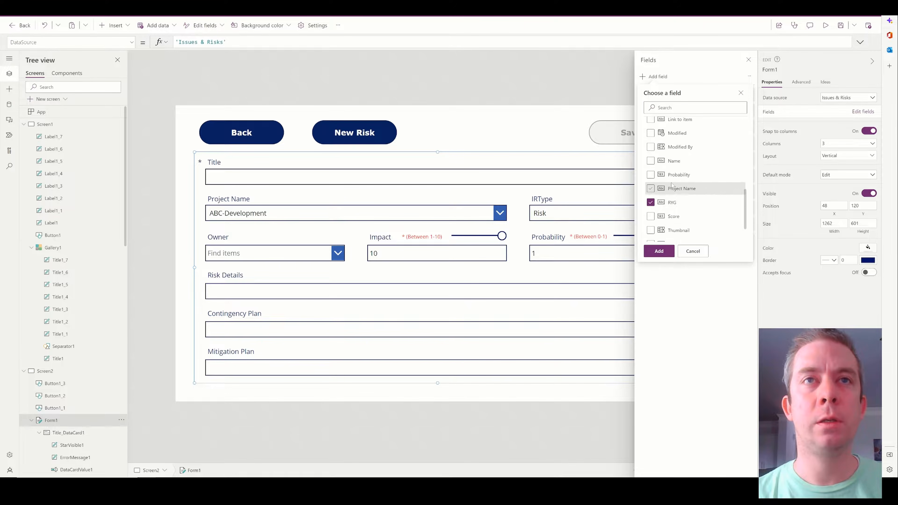
scroll(672, 183, "up", 3)
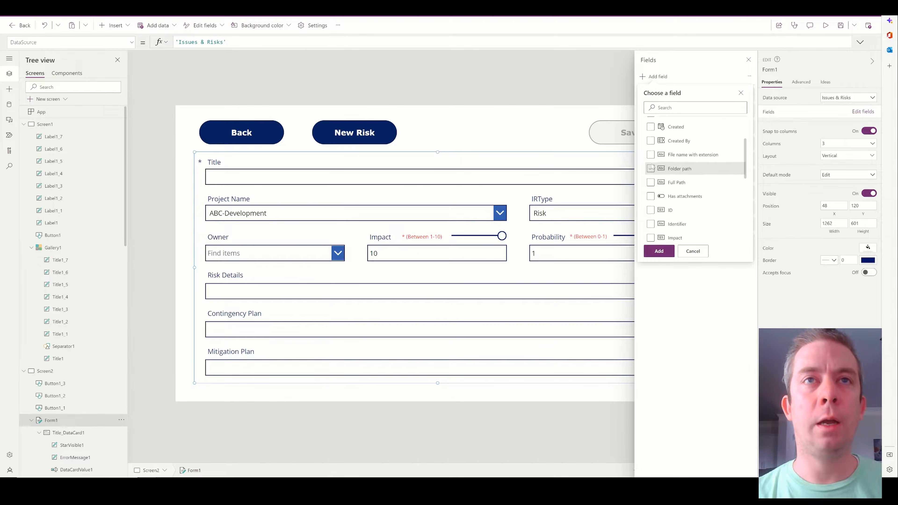
left_click(659, 251)
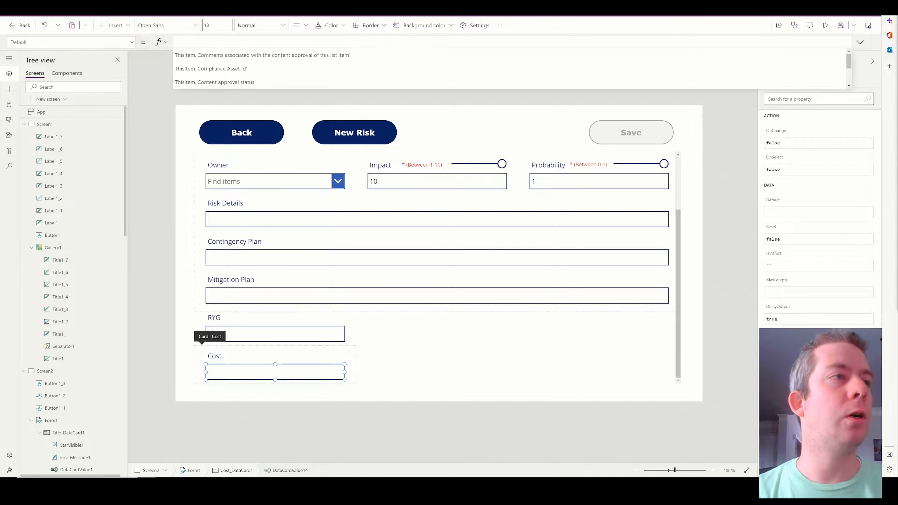
Unlock the RYG card and set its Default to If(Value(txtScore.Text)>7,"R",Value(txtScore.Text)<3,"G","Y").
left_click(246, 333)
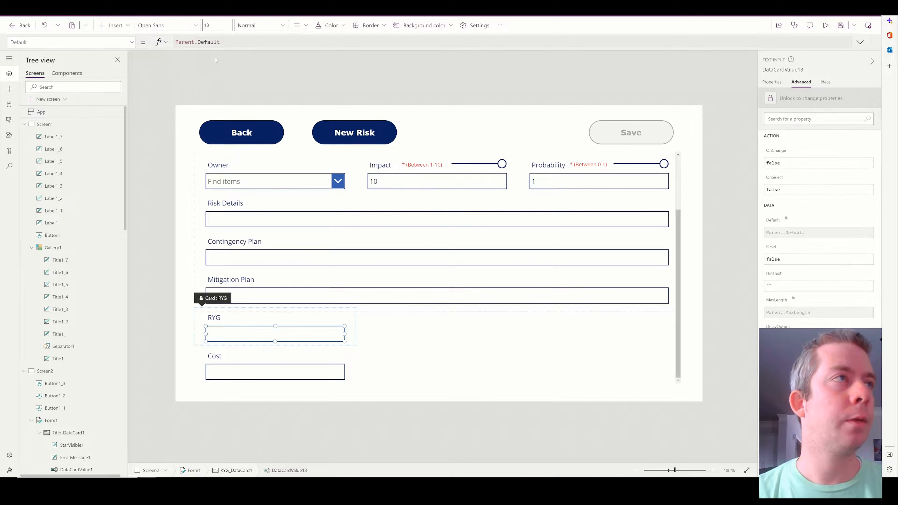
left_click(801, 101)
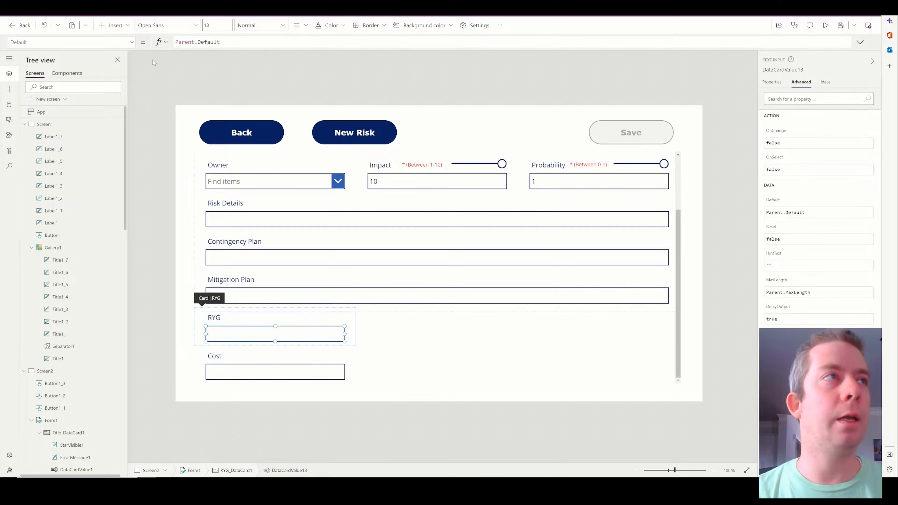
key("ctrl+a")
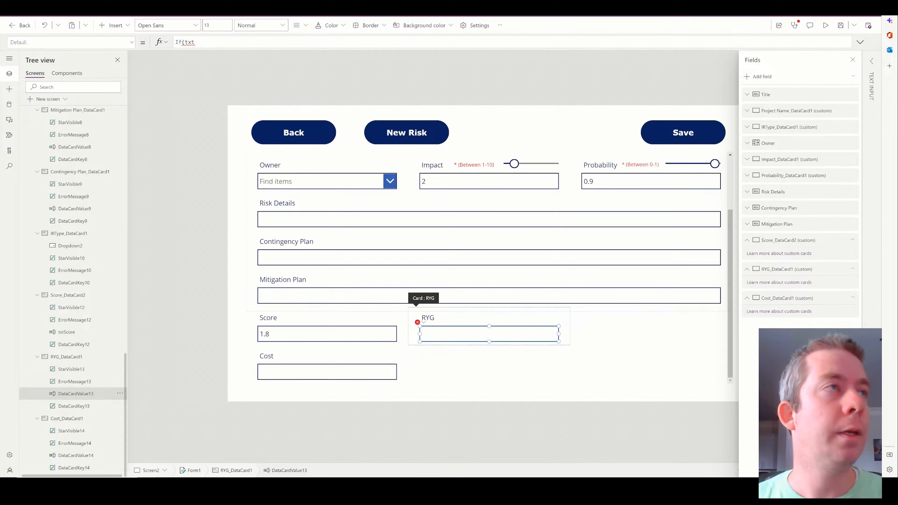
type("Score.")
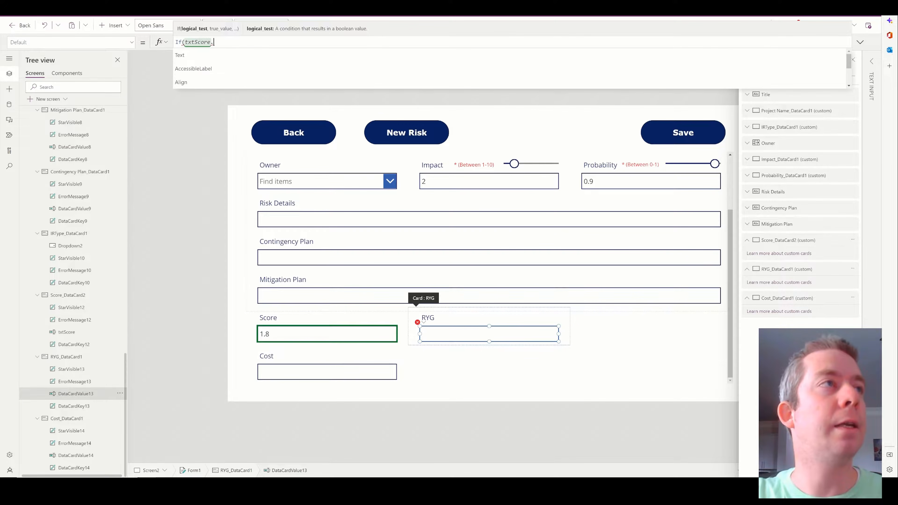
type("Text")
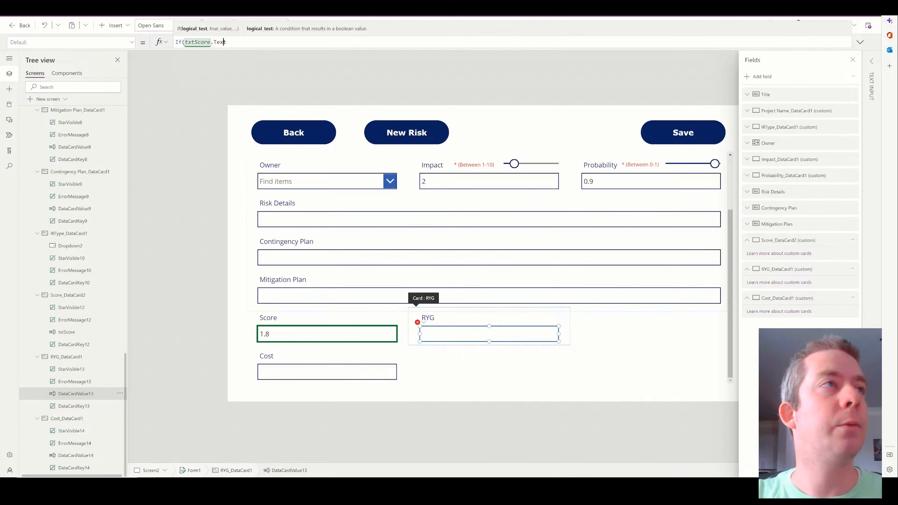
type("Value")
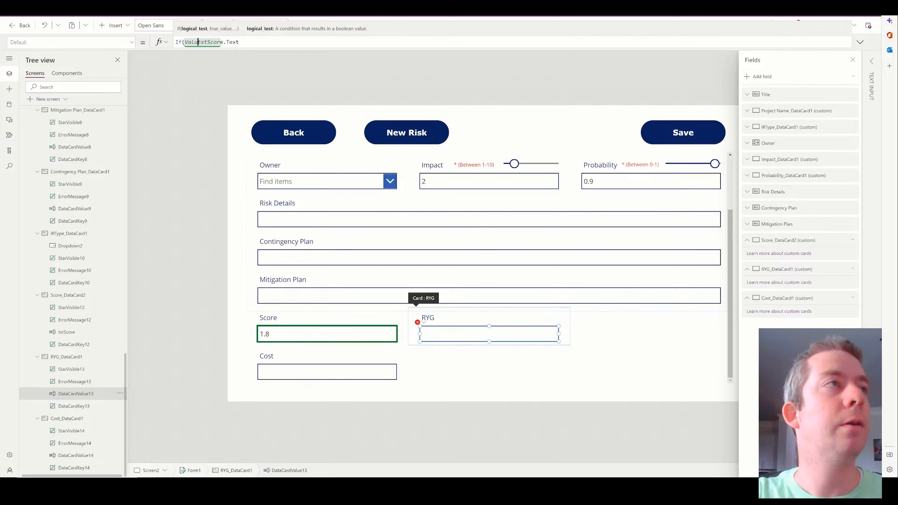
type("(")
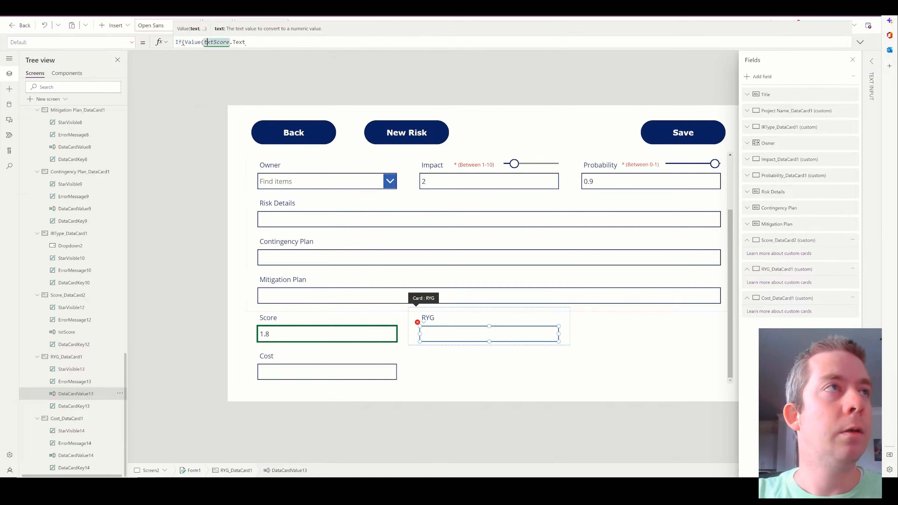
type(")>")
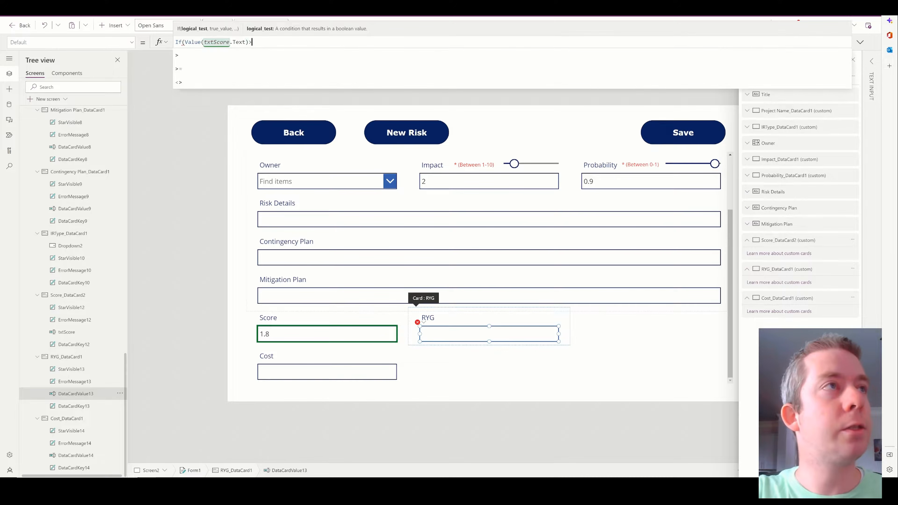
type("7,\"")
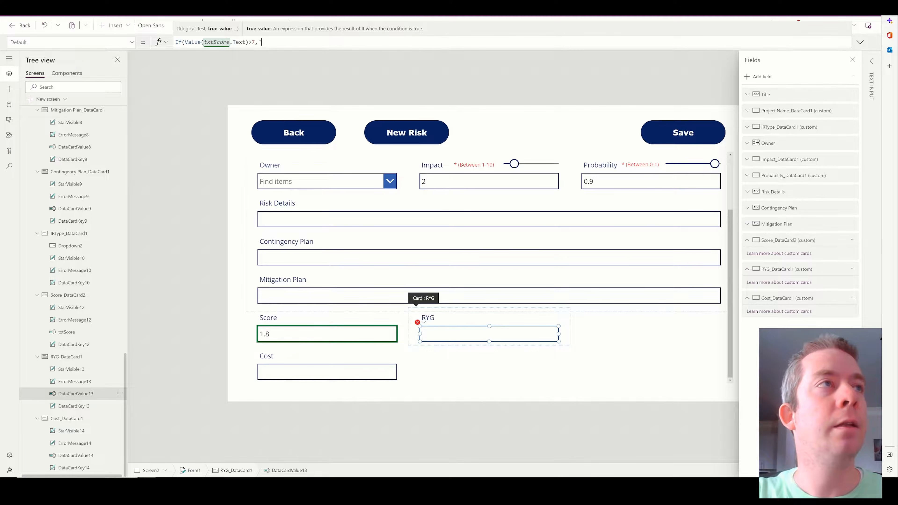
type("R\",")
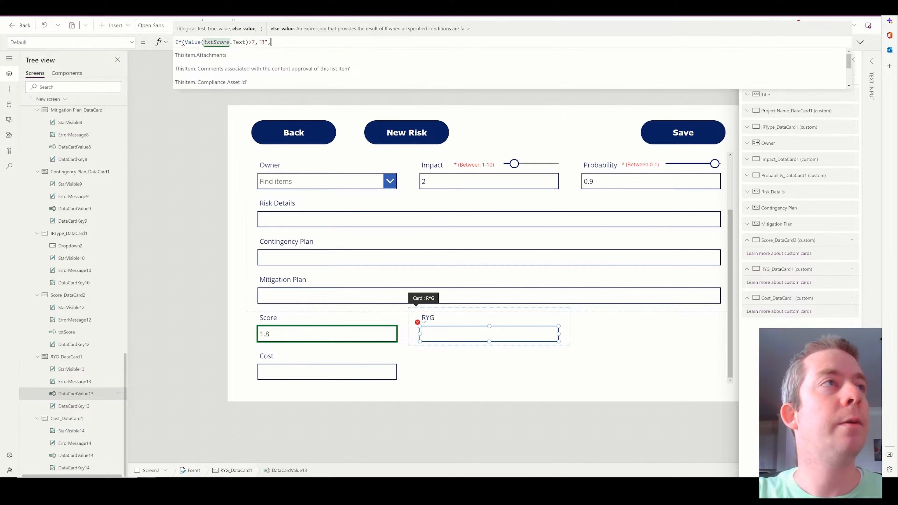
type("Value(txtScor")
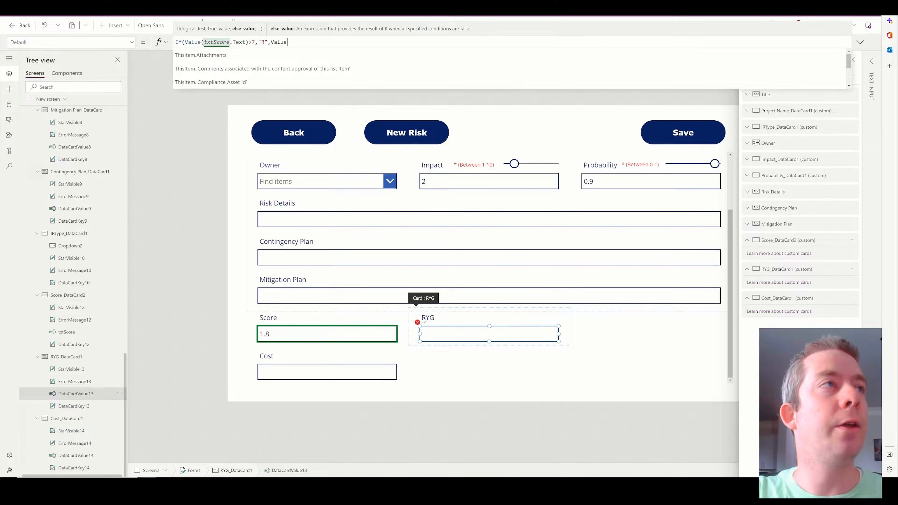
type("e.Text)")
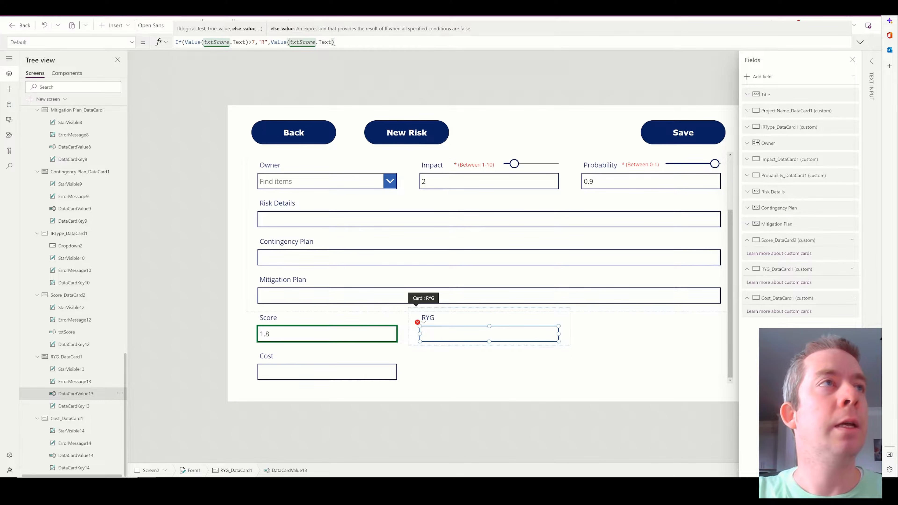
type("<3,")
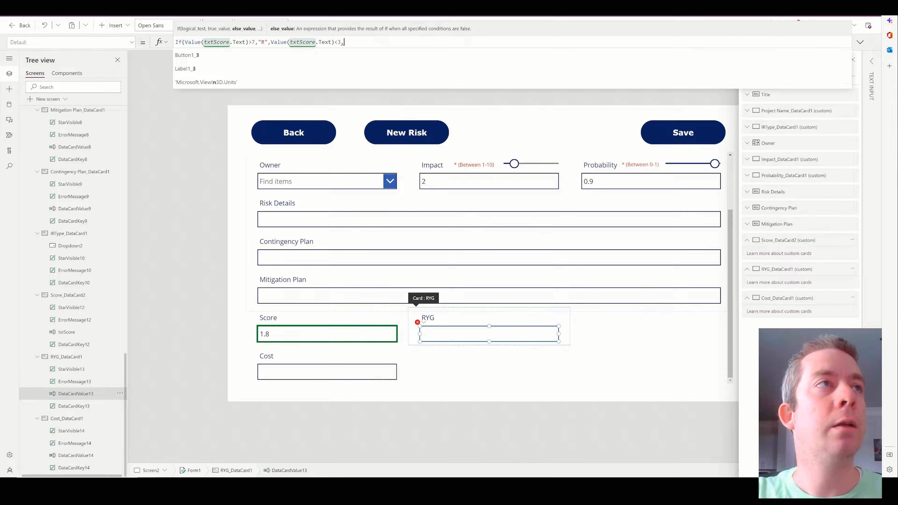
type("\"G\"")
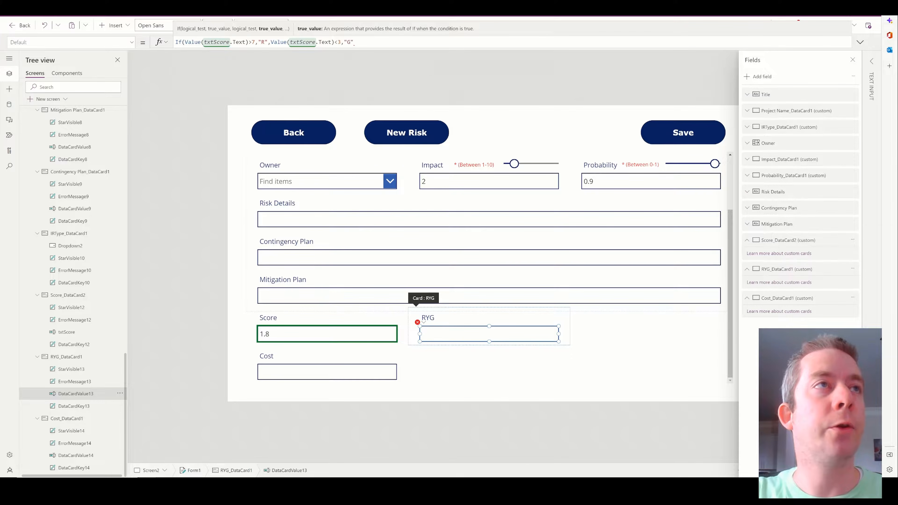
type(",\"Y\"")
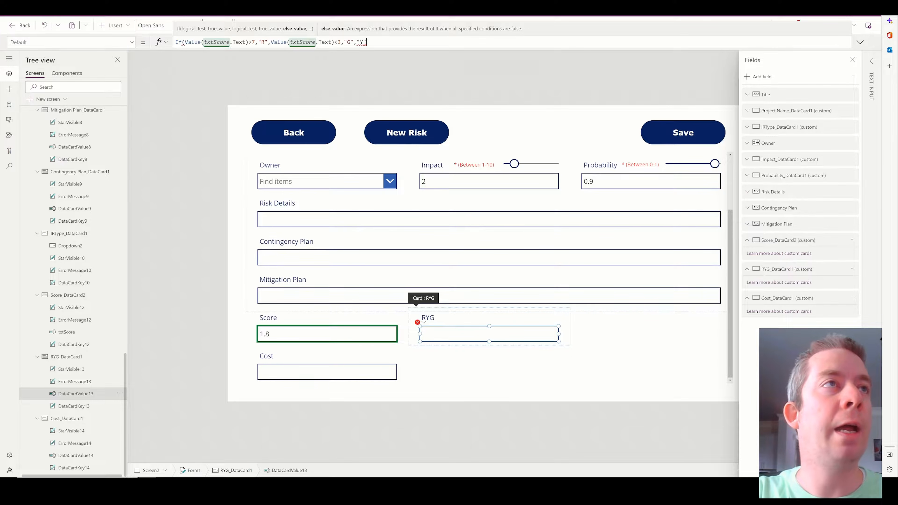
type(")")
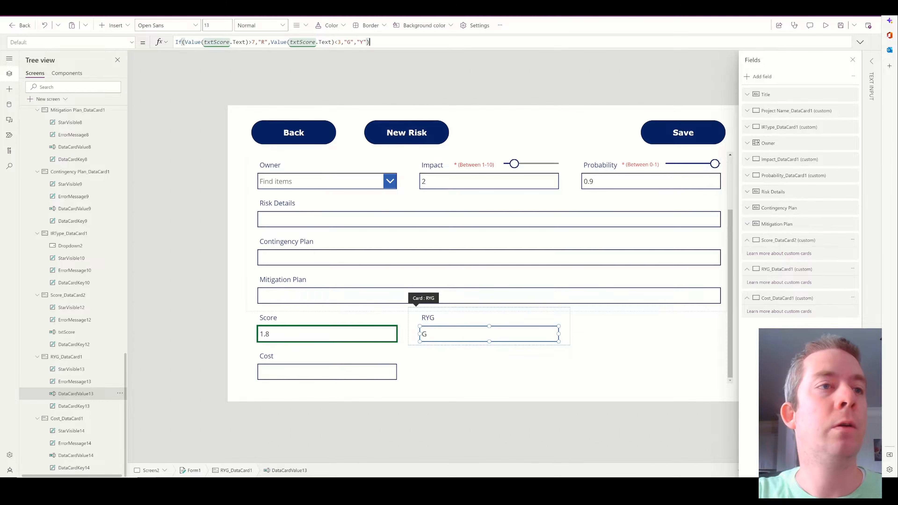
left_click(852, 61)
In preview, set the 'Bridge pattern is wrong' risk to Impact 7 and Probability 0.5, and enter the owner's name.
left_click(826, 25)
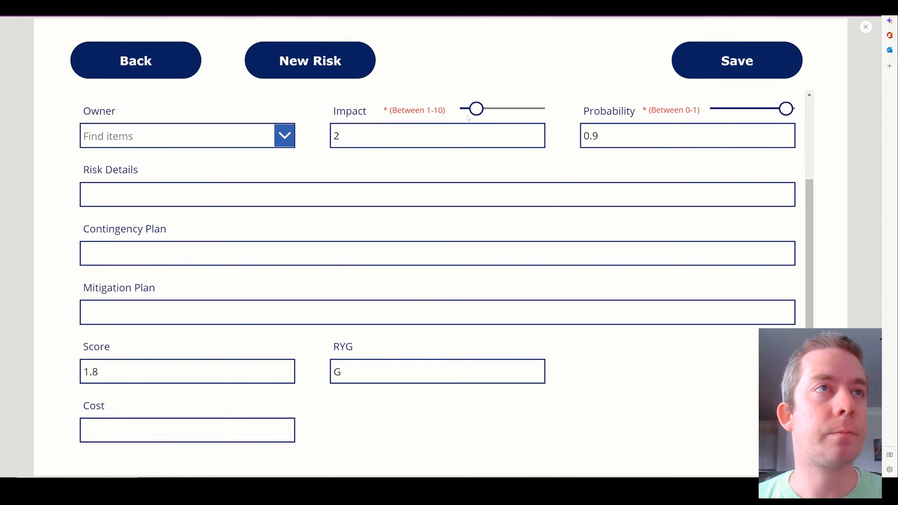
left_click_drag(468, 118, 519, 110)
left_click_drag(785, 109, 752, 111)
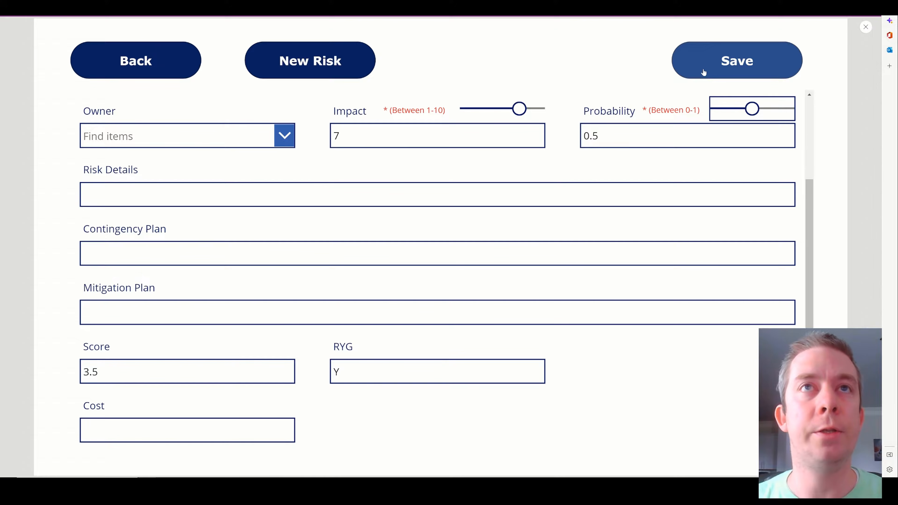
scroll(149, 198, "up", 3)
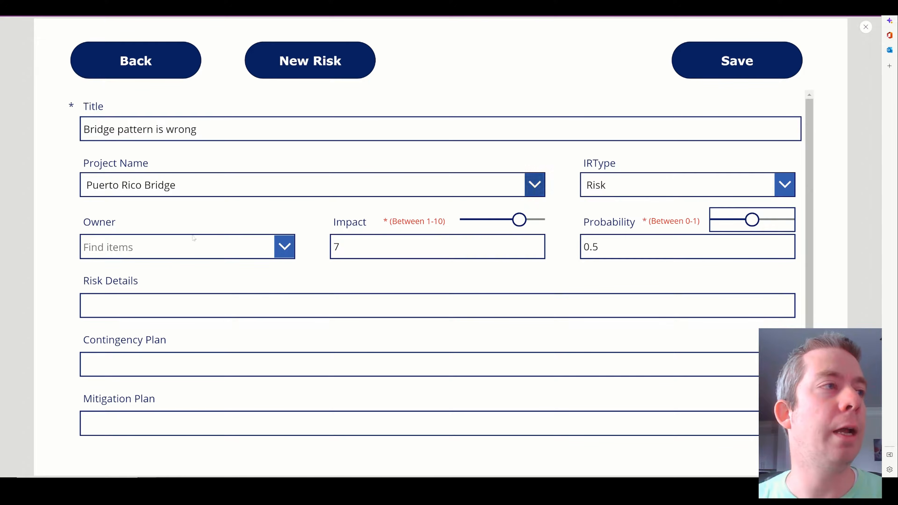
left_click(261, 250)
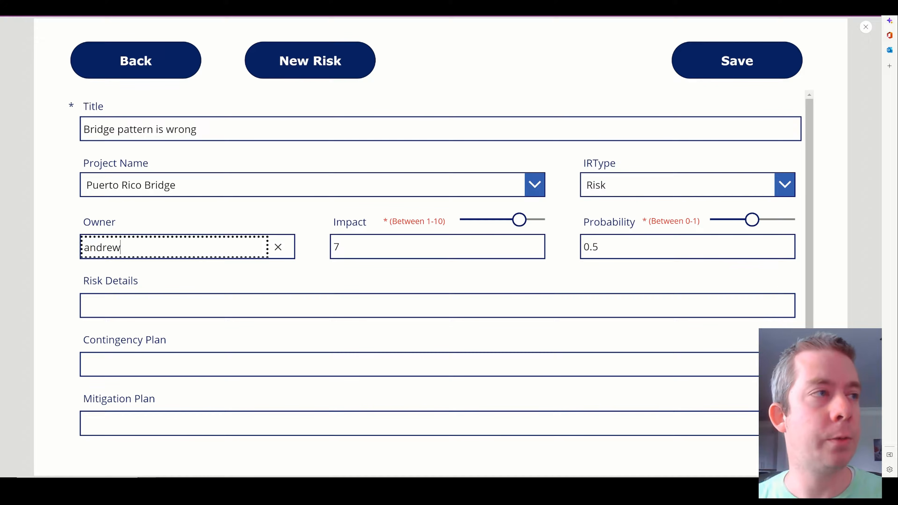
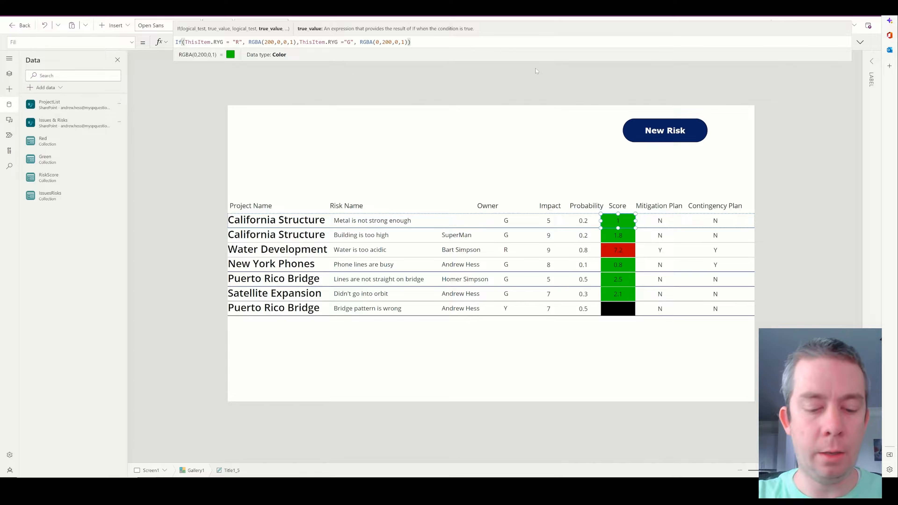
Add RGBA(250,250,0,1) yellow as the else colour in the Score label's Fill formula.
type(",RGBA(")
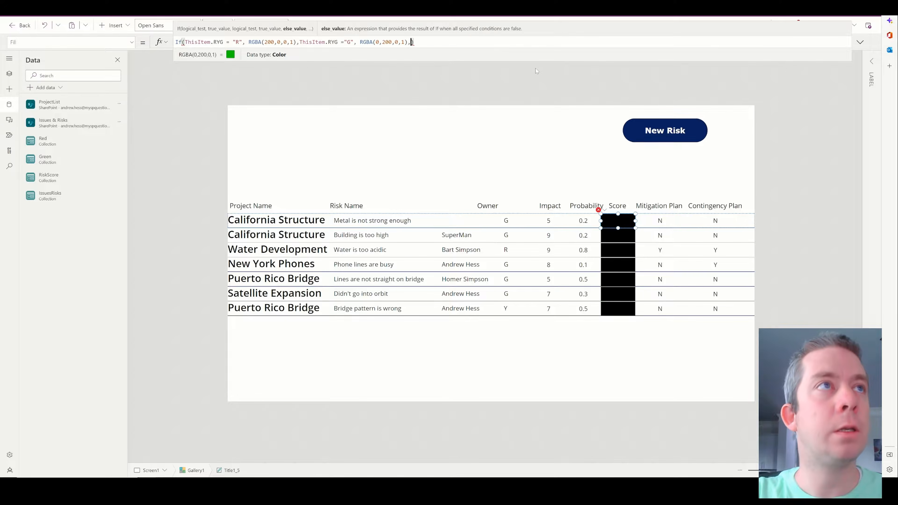
type("200,200,0,")
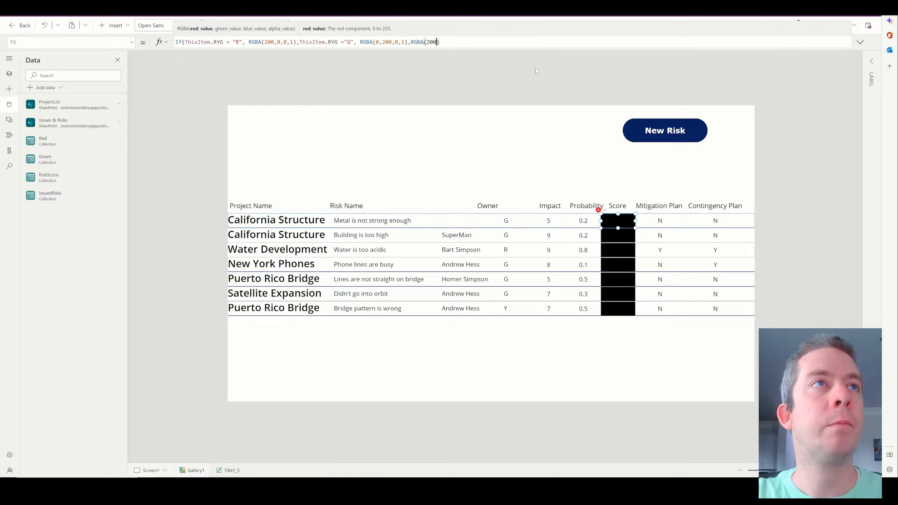
type("1)")
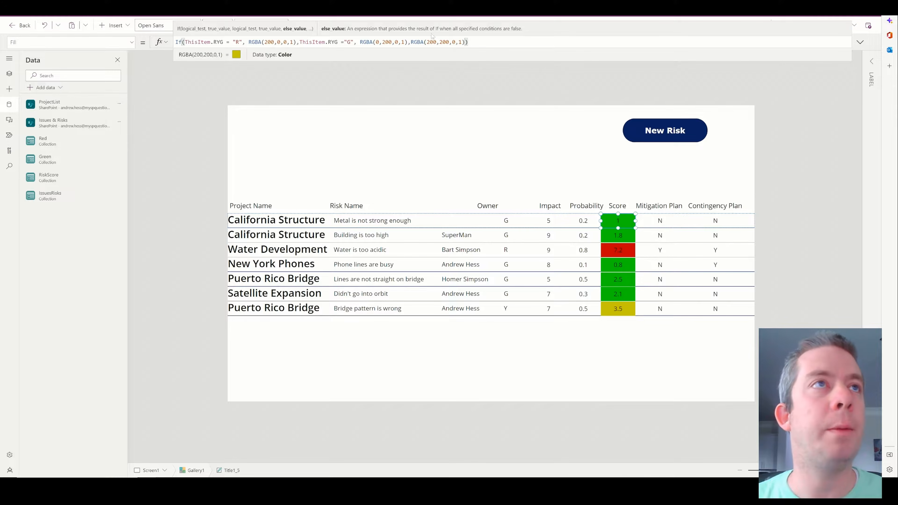
left_click_drag(434, 42, 443, 42)
type("50,25")
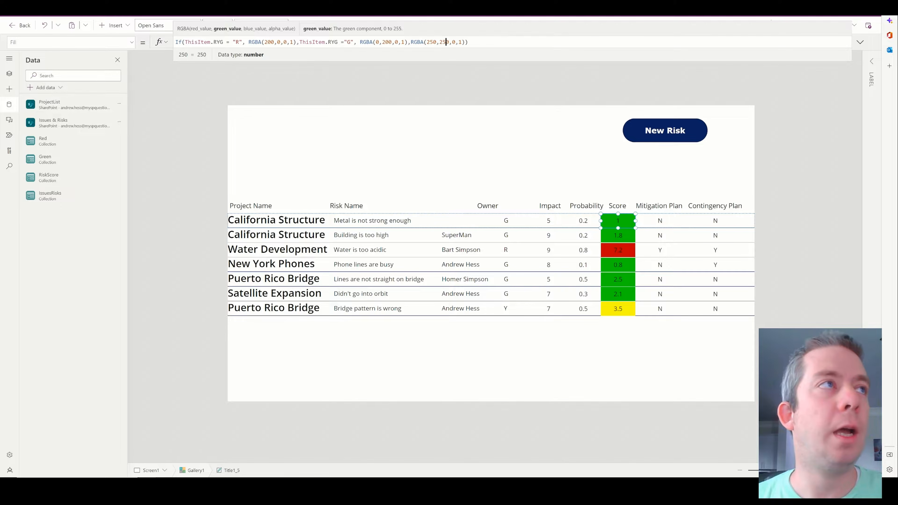
Resize the owner label, move the RYG letter label into the Score column, then delete it.
left_click(503, 222)
mouse_move(442, 220)
left_mouse_down()
mouse_move(506, 221)
mouse_move(417, 221)
mouse_move(431, 221)
left_mouse_up()
left_click_drag(506, 220, 637, 220)
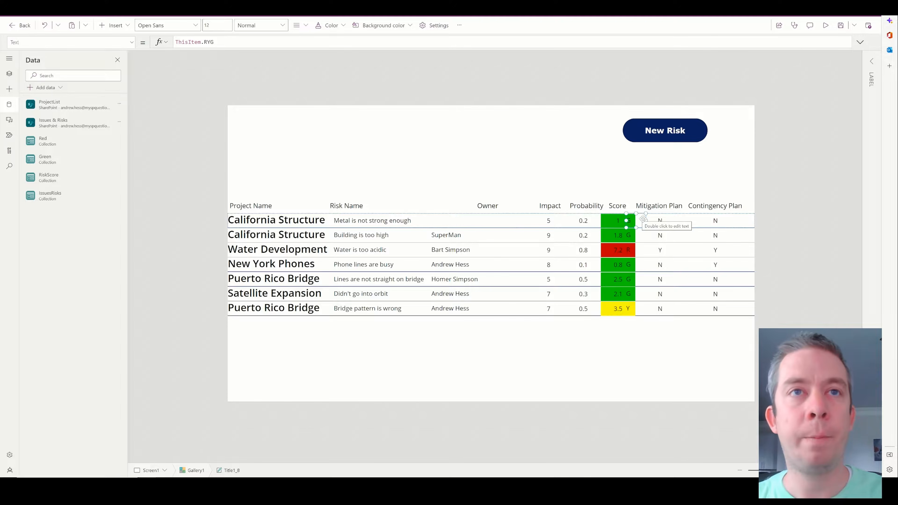
key("Delete")
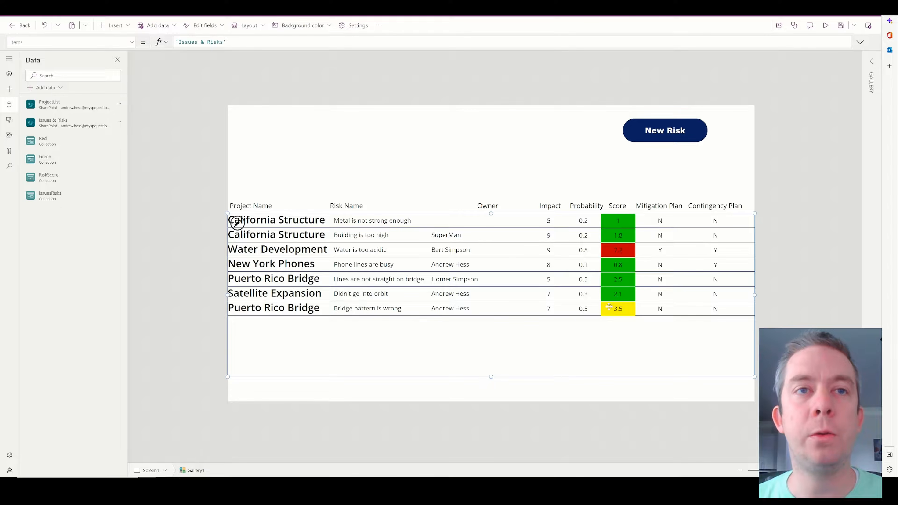
Insert a pie chart at the top centre, remove its legend, and shrink it above the risk table.
left_click(462, 146)
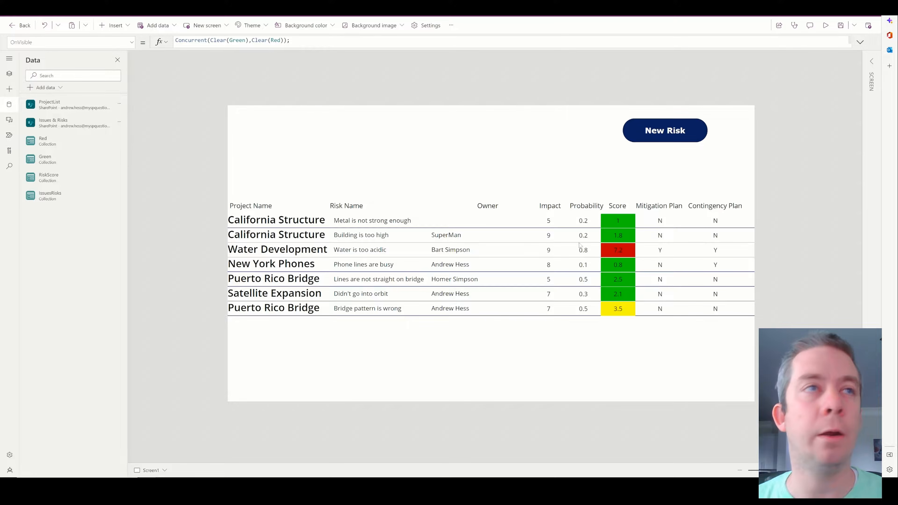
left_click(114, 25)
scroll(153, 174, "down", 2)
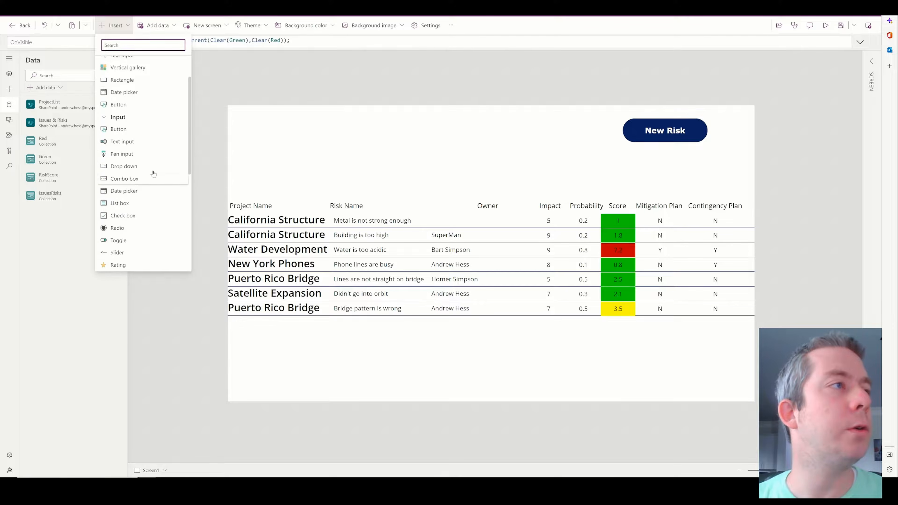
scroll(154, 174, "down", 5)
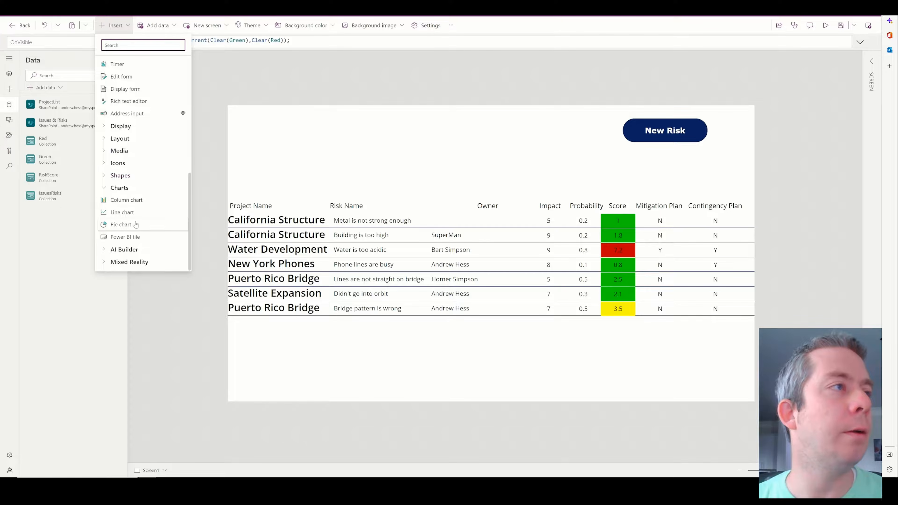
left_click(121, 225)
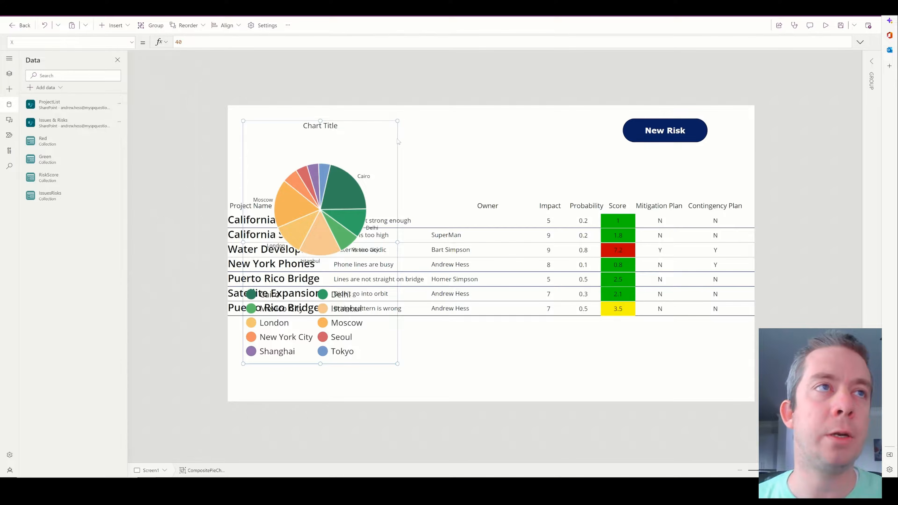
left_click_drag(398, 141, 549, 126)
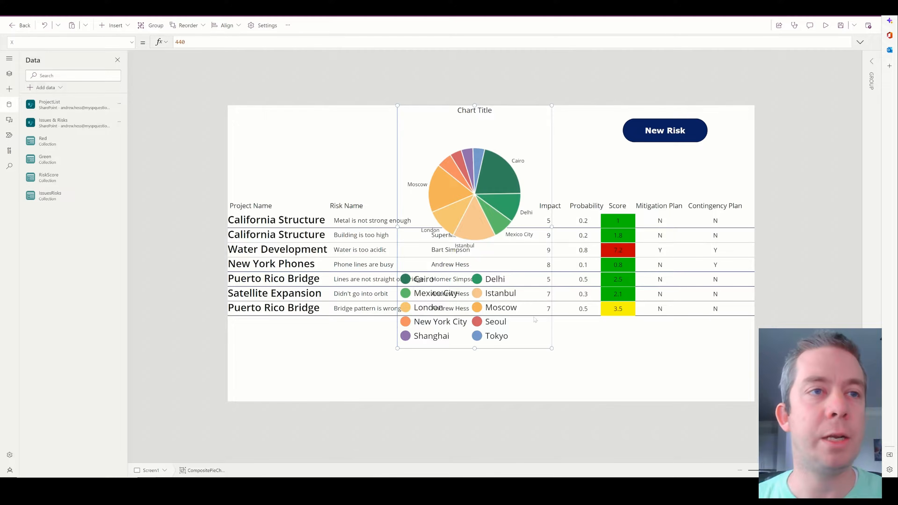
left_click(470, 307)
key("Delete")
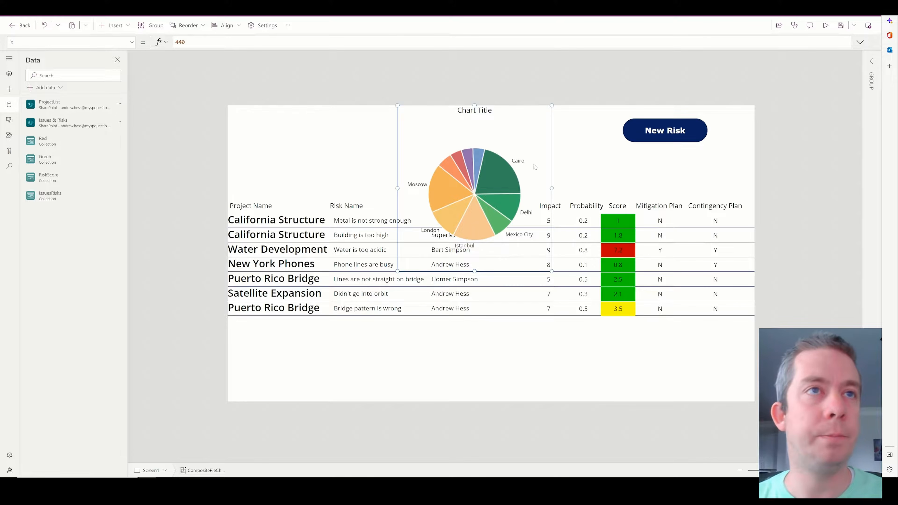
left_click_drag(480, 274, 470, 197)
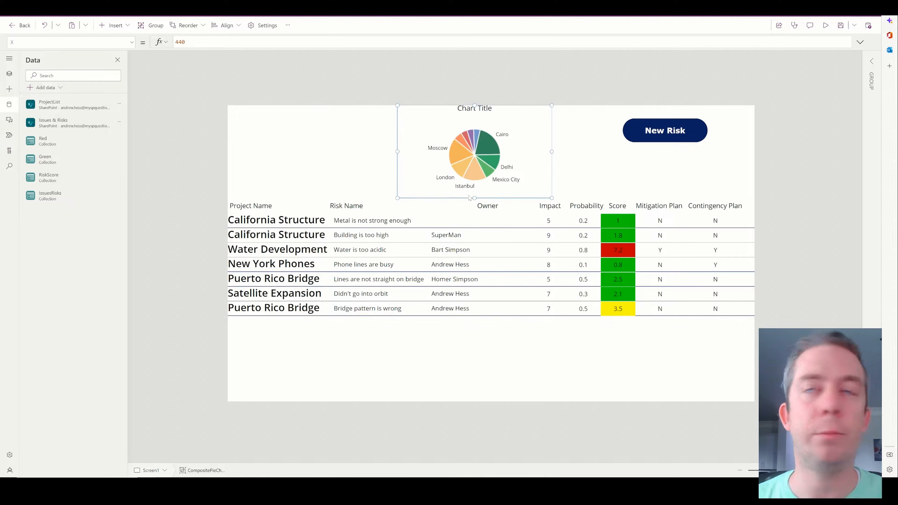
left_click(873, 63)
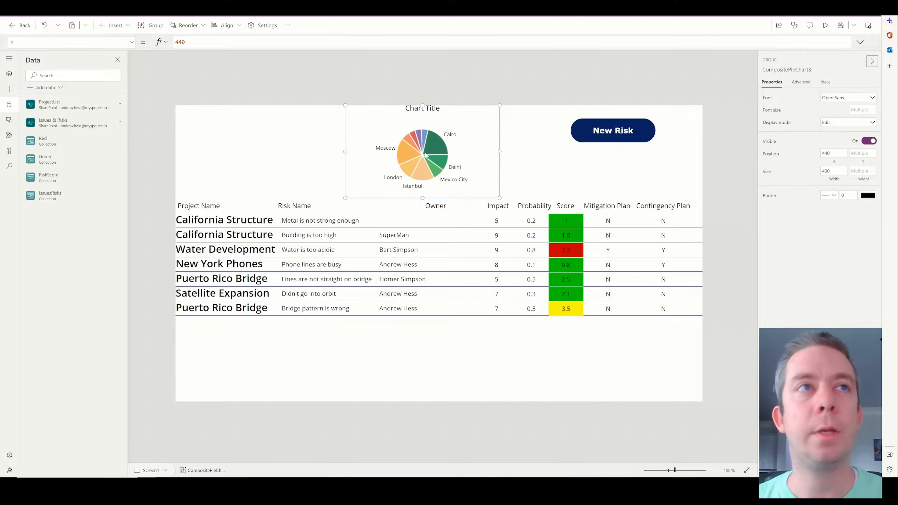
Set the pie chart's Items to the 'Issues & Risks' list.
left_click(394, 158)
left_click(838, 98)
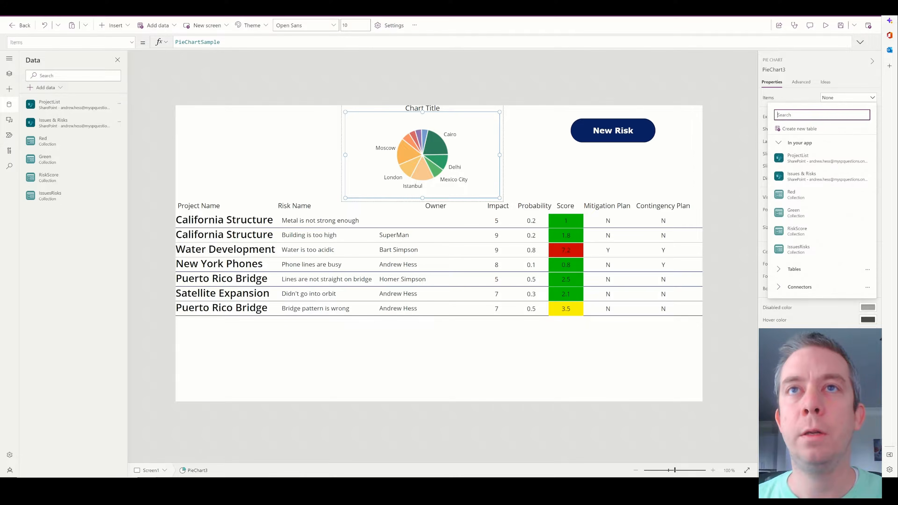
mouse_move(804, 179)
left_click(722, 166)
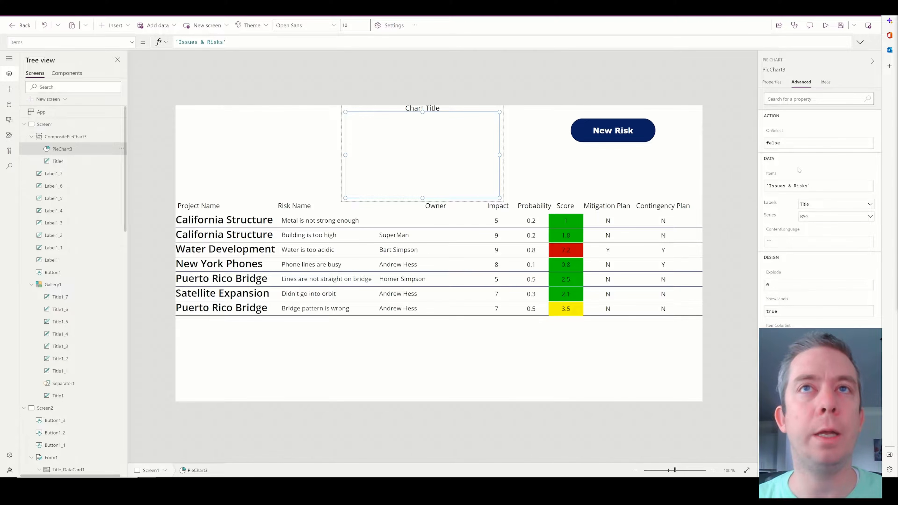
left_click(132, 42)
scroll(67, 92, "down", 5)
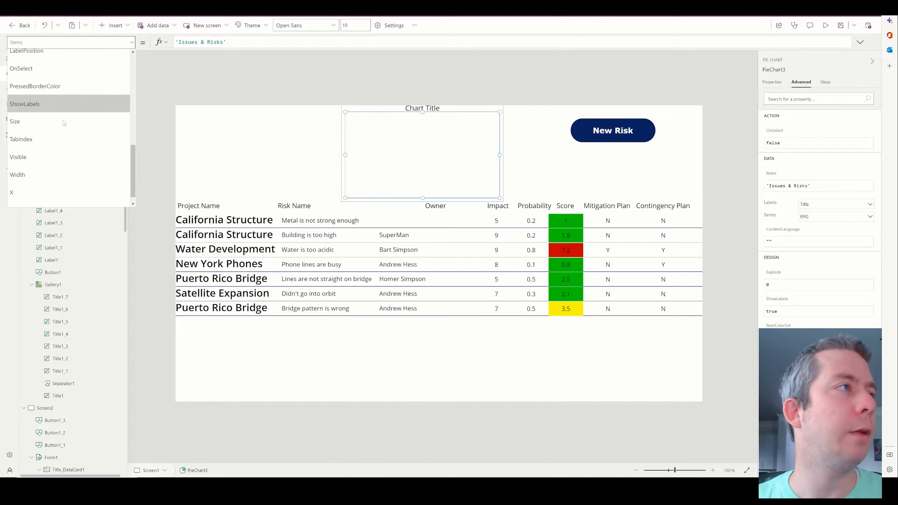
scroll(53, 142, "up", 2)
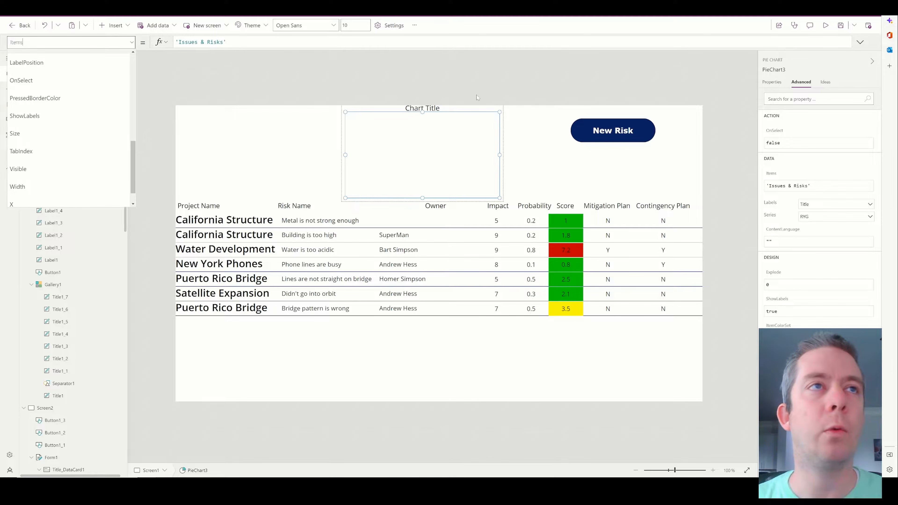
left_click(456, 148)
Select the screen and bring up its OnVisible property in an expanded formula bar.
left_click(524, 129)
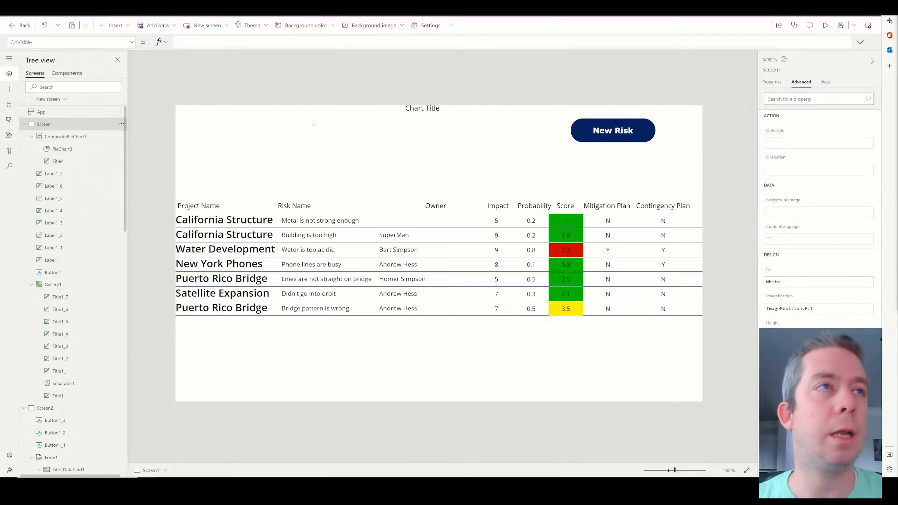
left_click(132, 43)
scroll(57, 115, "up", 1)
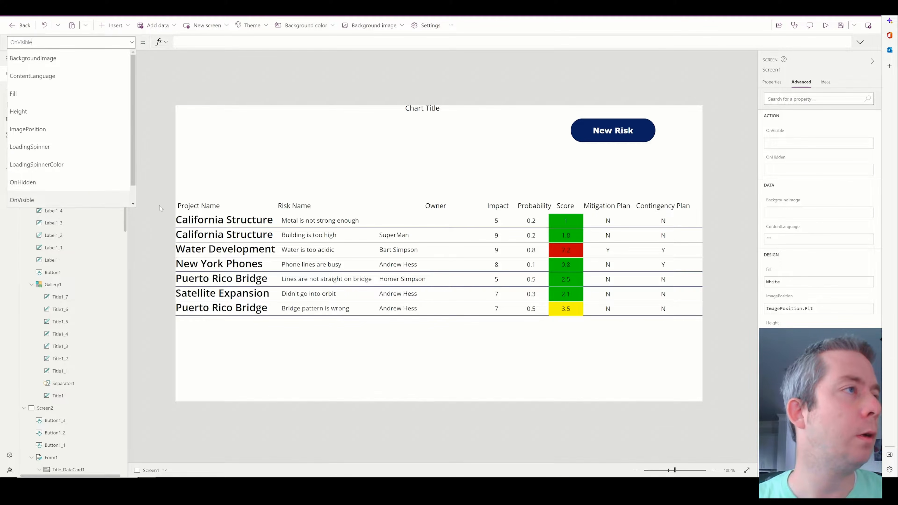
left_click(58, 200)
left_click(67, 128)
left_click(131, 45)
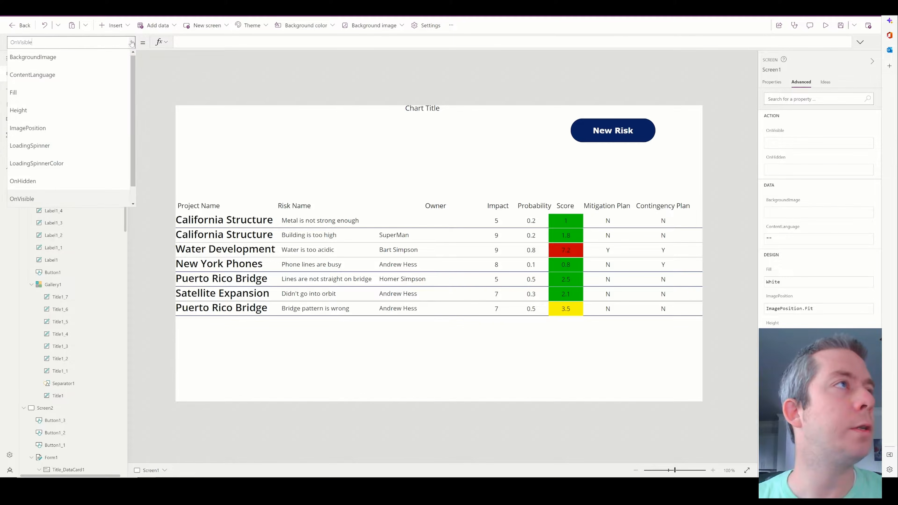
scroll(83, 117, "down", 1)
left_click(70, 181)
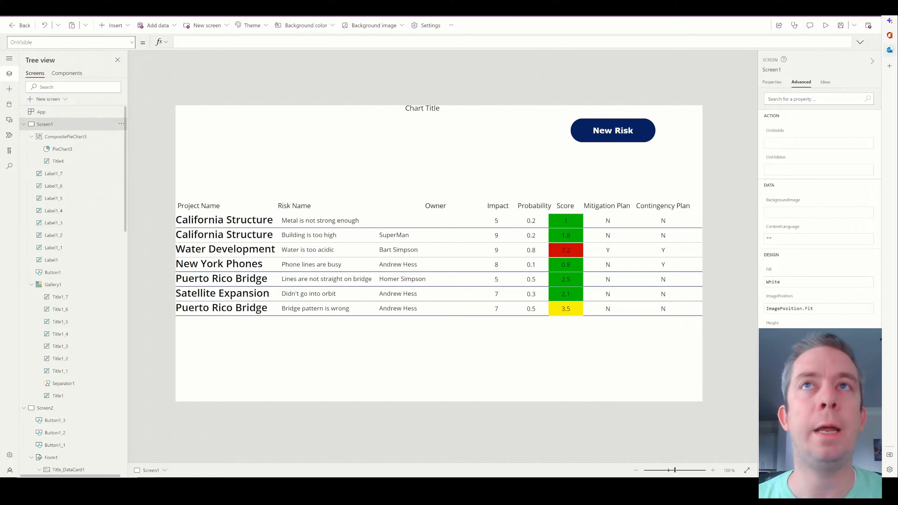
left_click(860, 42)
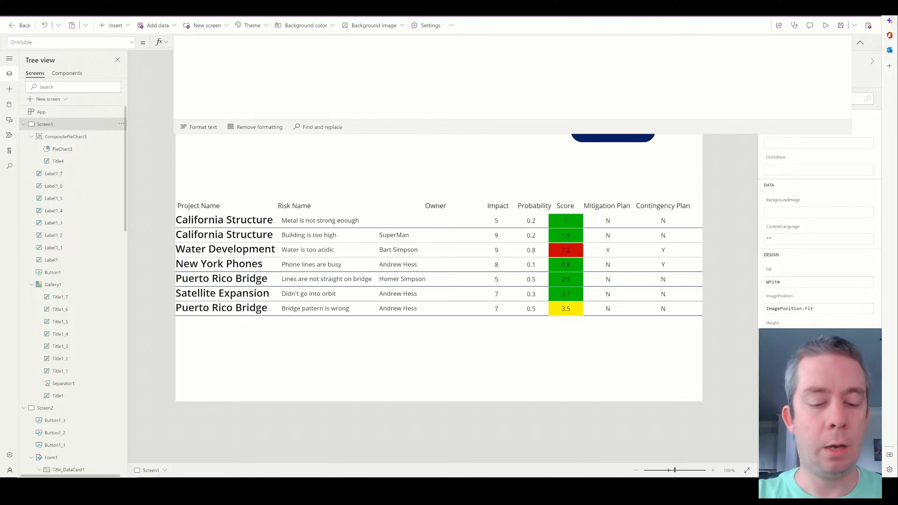
Set Screen1.OnVisible to ForAll(Filter('Issues & Risks',RYG="R"),Collect(Red,{Title:Title}));.
type("ForAll(")
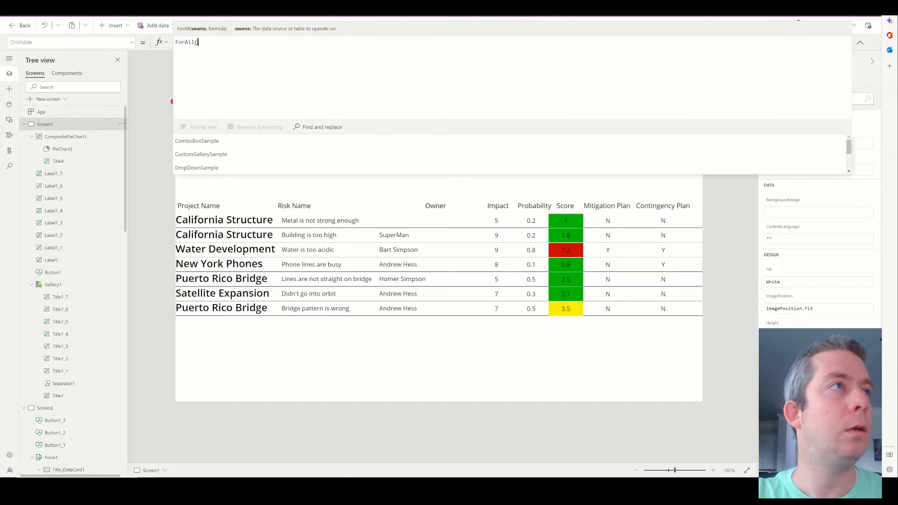
type("'Issues & Risks'")
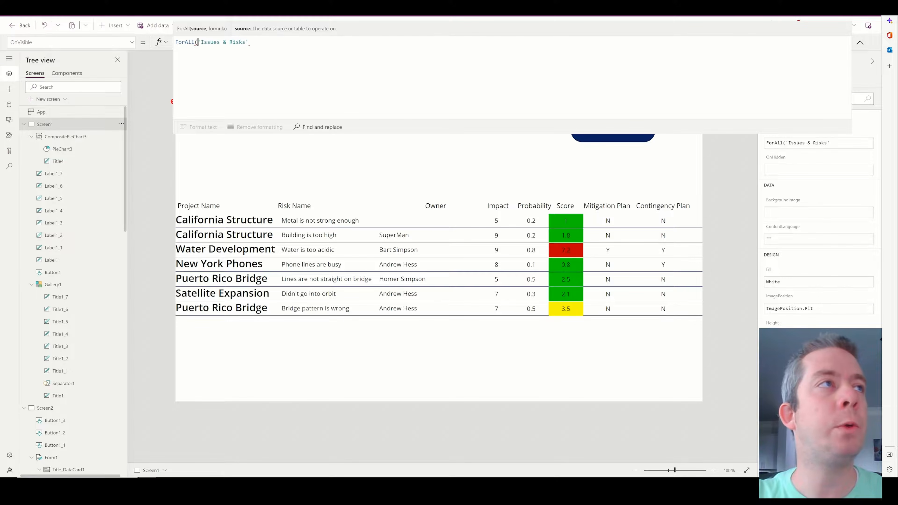
left_click(198, 41)
type("Filter('Issues & Risks'")
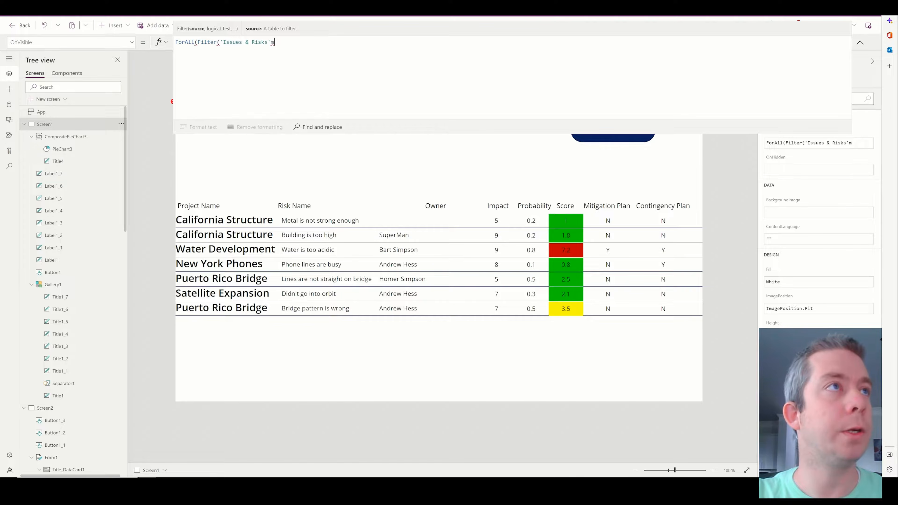
type(",RYG")
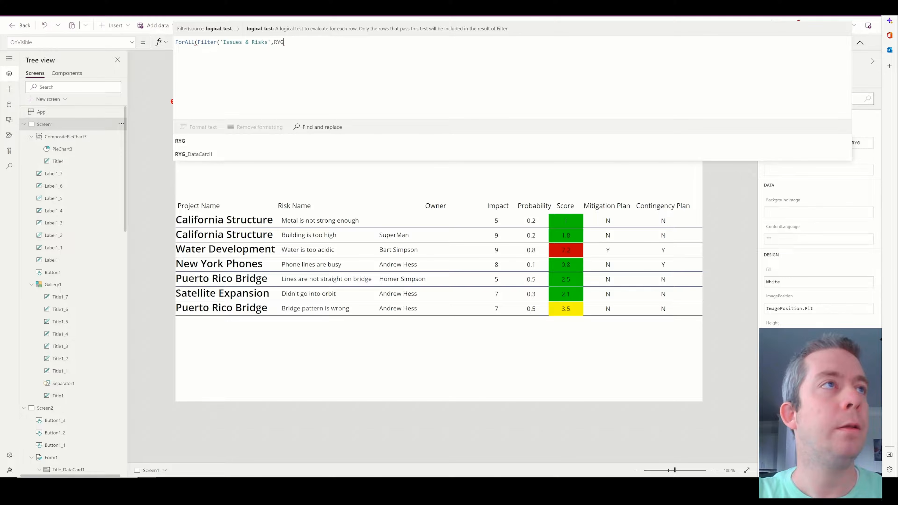
type("=\"R\"")
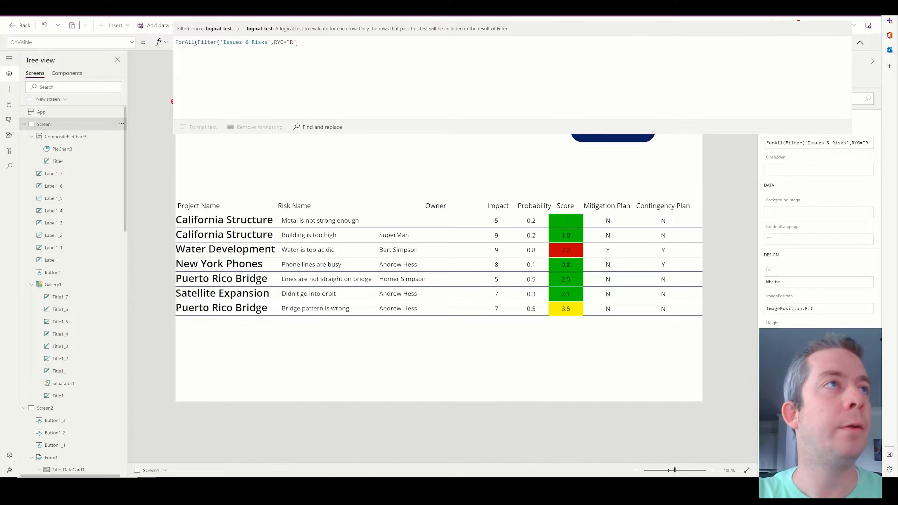
type(",Colle")
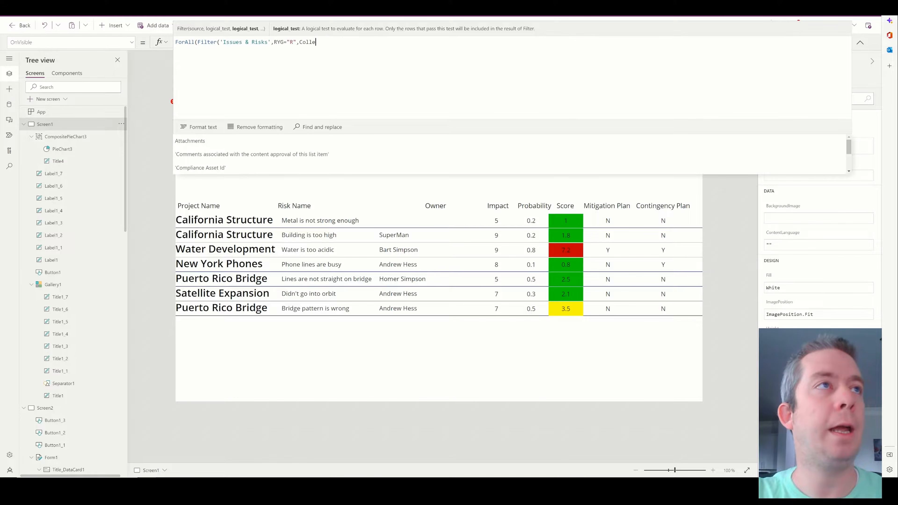
type("ct(R")
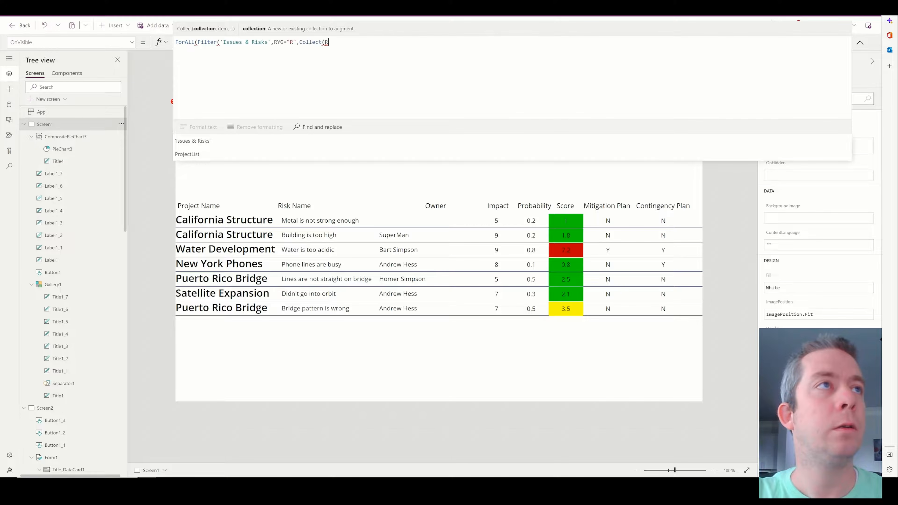
type("ed,")
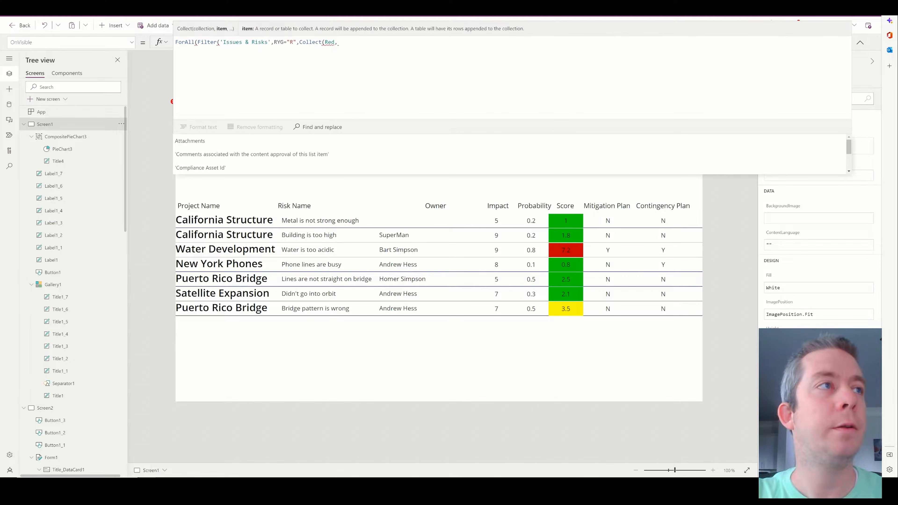
type("{")
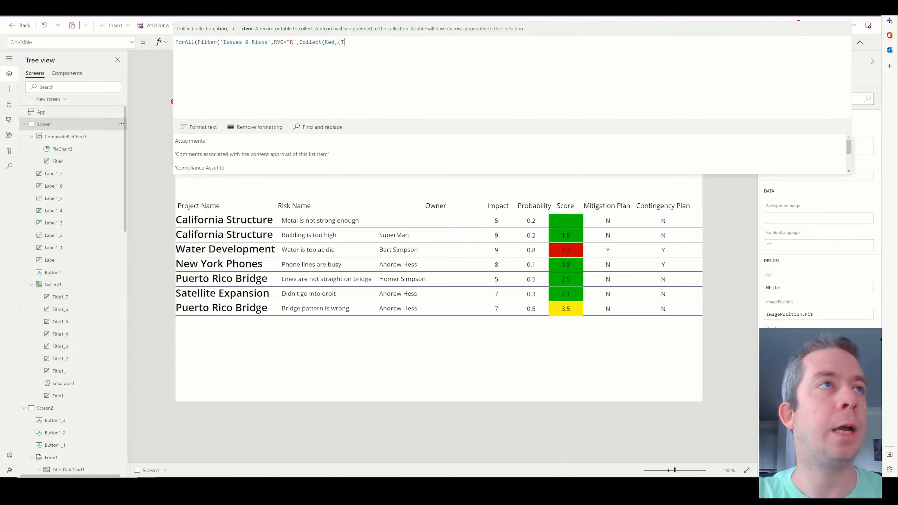
type("Title:")
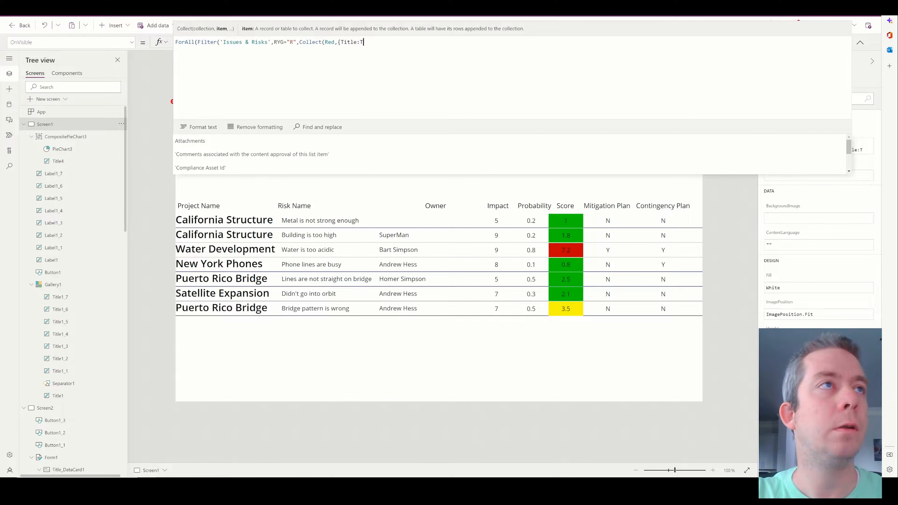
type("Title})")
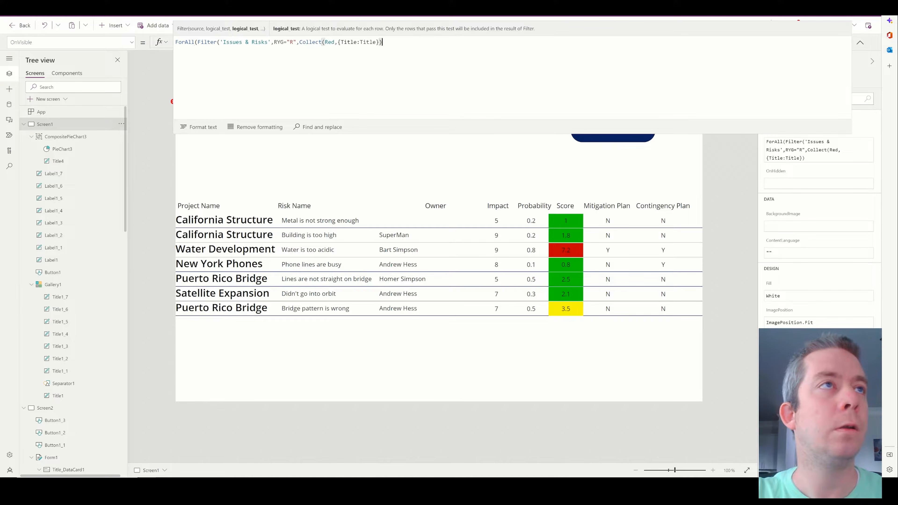
type(");")
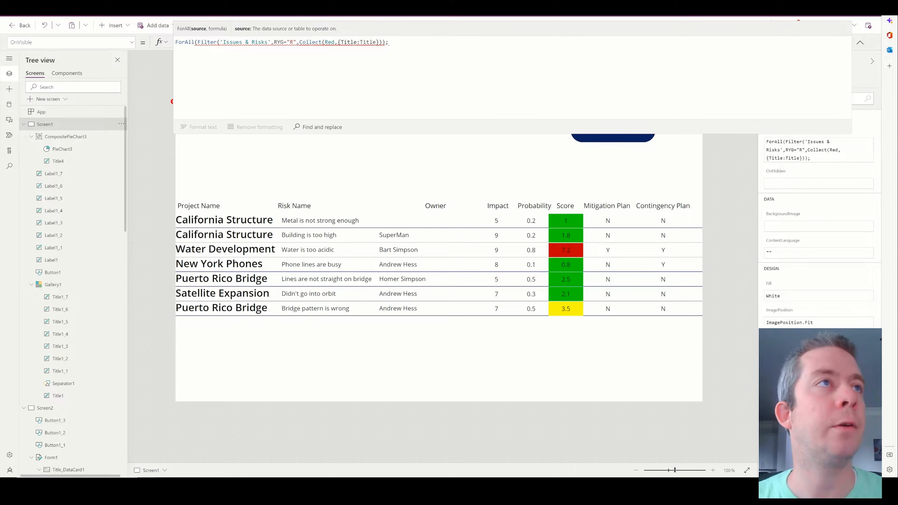
left_click(297, 42)
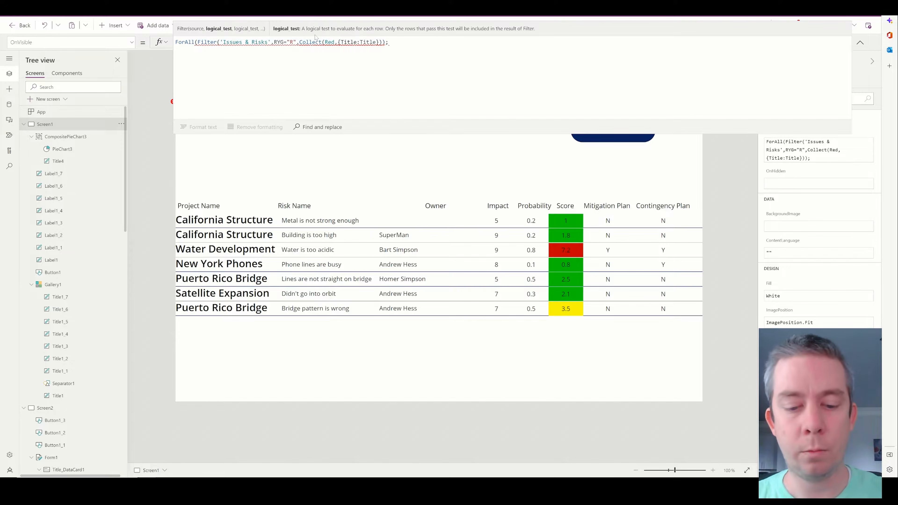
type(")")
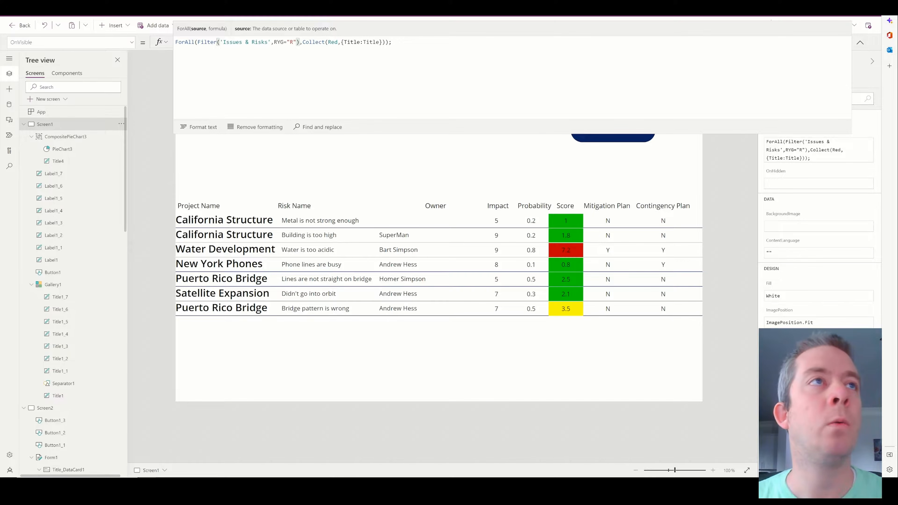
left_click_drag(396, 42, 163, 43)
key("ctrl+c")
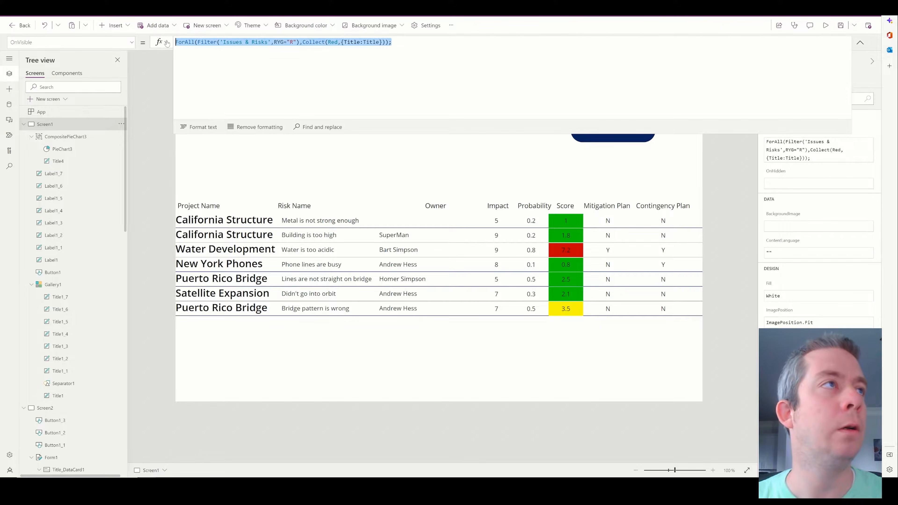
Add a second OnVisible line collecting Y-rated risk titles into the Yellow collection.
left_click(410, 43)
key("shift+Return")
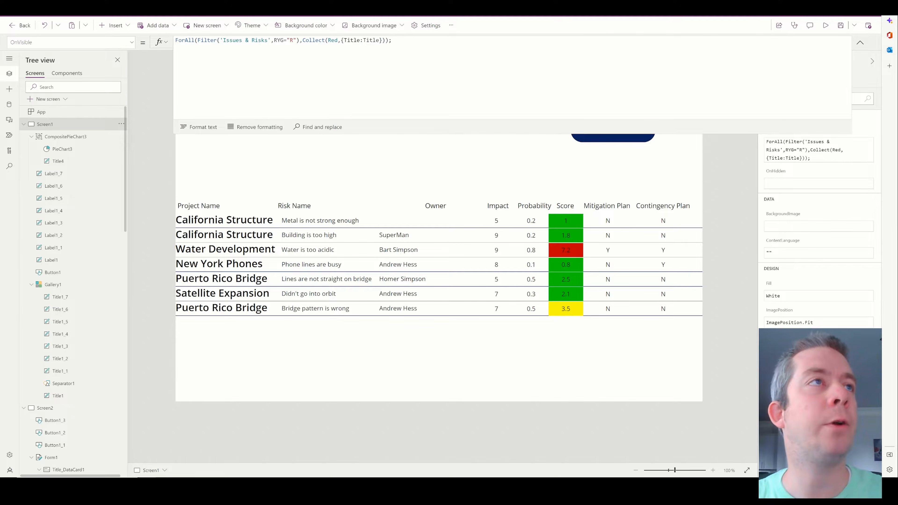
key("ctrl+v")
double_click(335, 48)
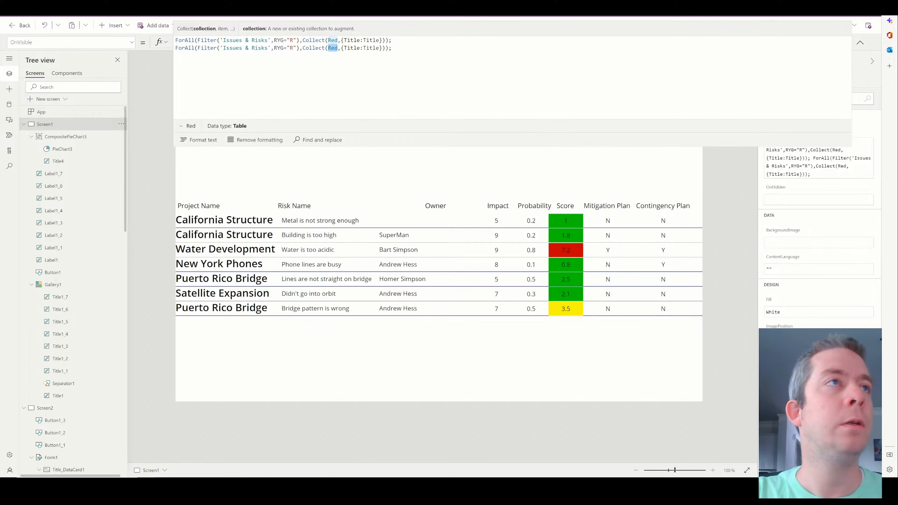
type("Yellow")
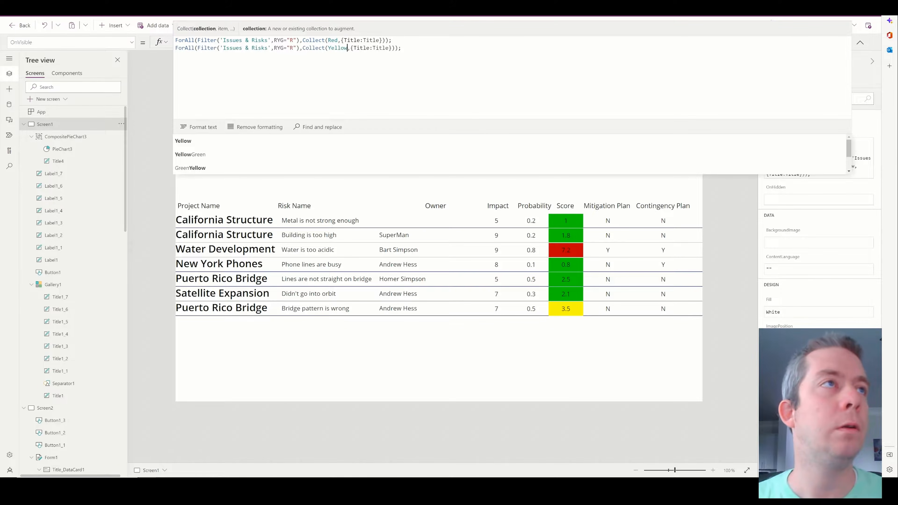
left_click_drag(293, 48, 287, 47)
left_click(296, 48)
key("Left")
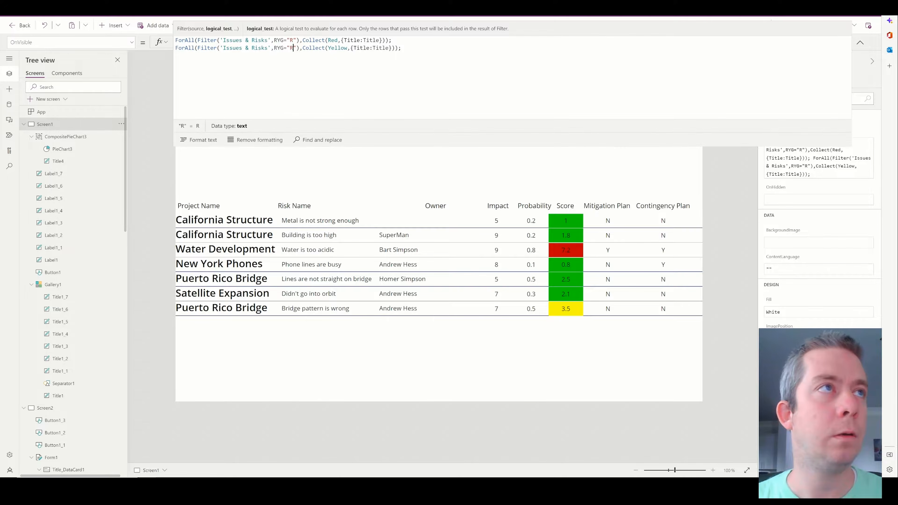
key("shift+Left")
type("Y")
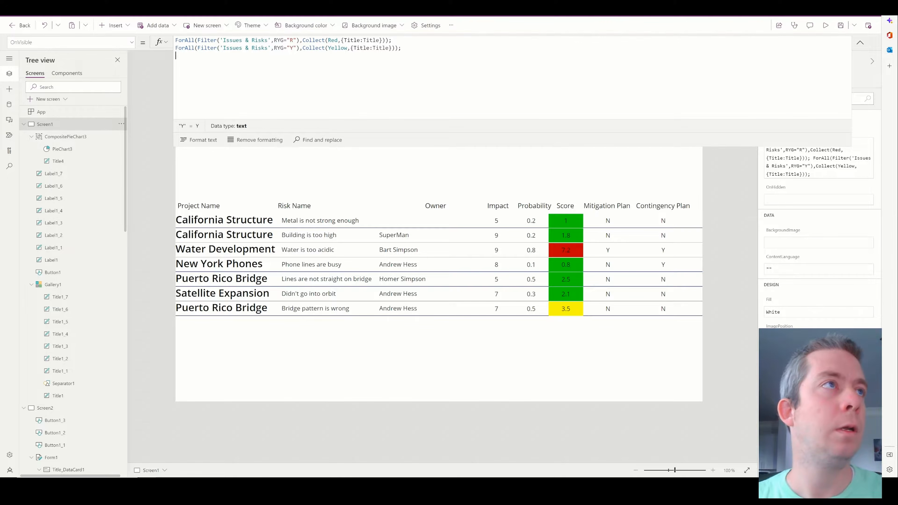
Add a third line collecting G-rated risk titles into the Green collection.
key("ctrl+v")
left_click_drag(294, 55, 290, 55)
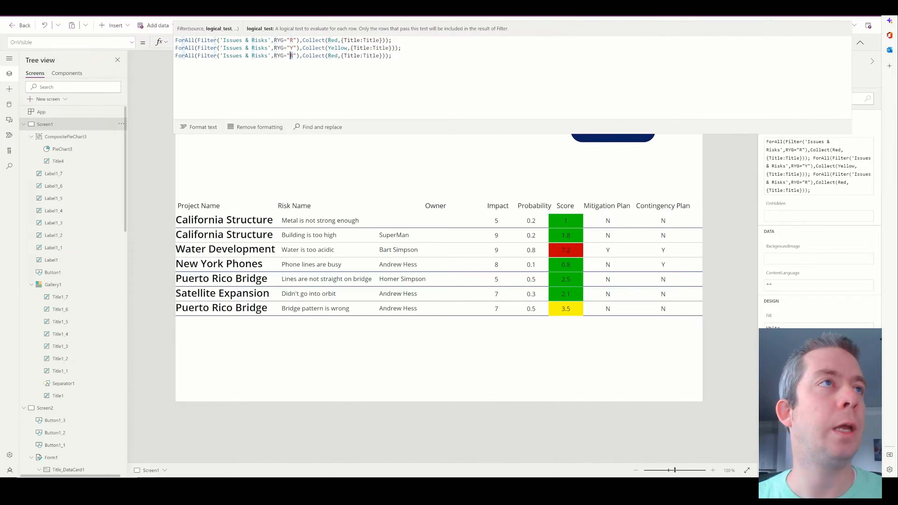
type("G")
double_click(332, 56)
type("Gree")
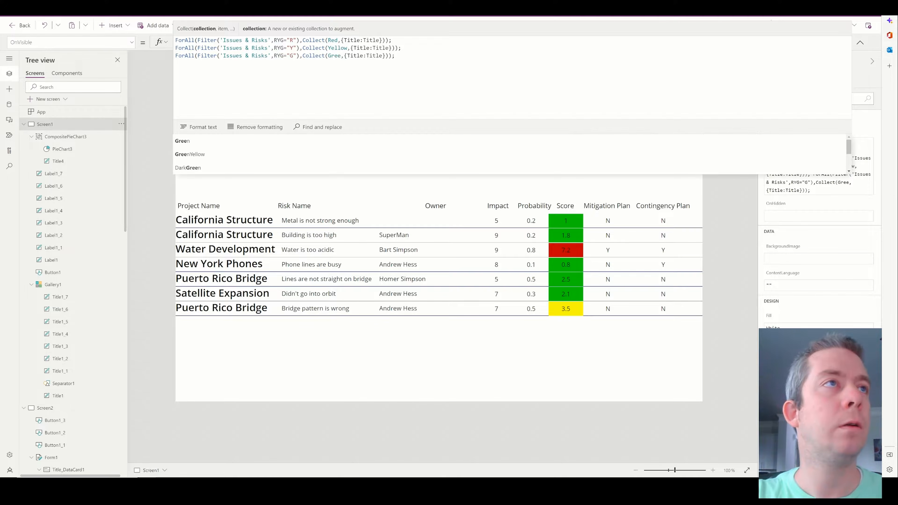
type("n")
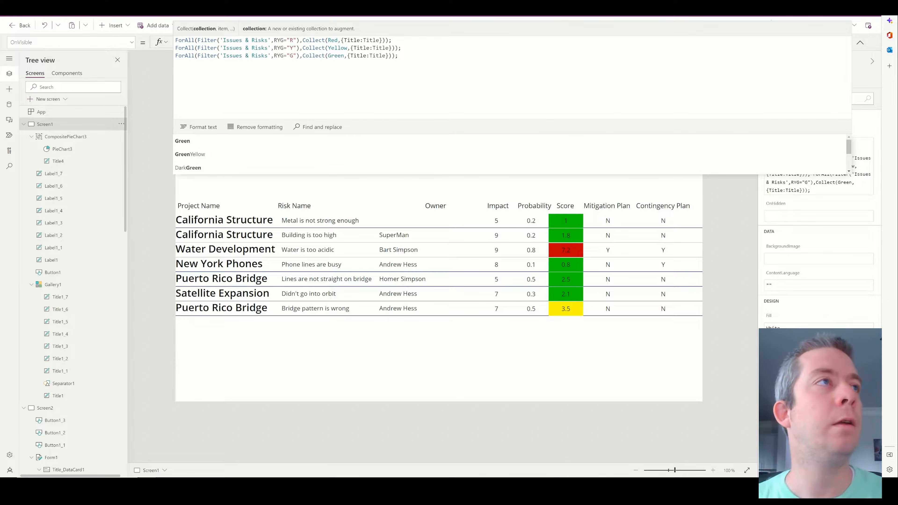
left_click(399, 56)
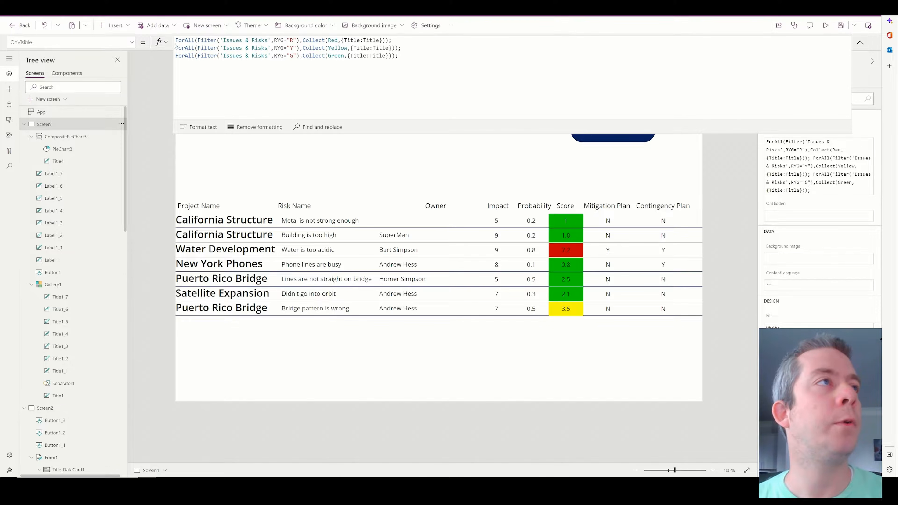
key("Return")
key("Up")
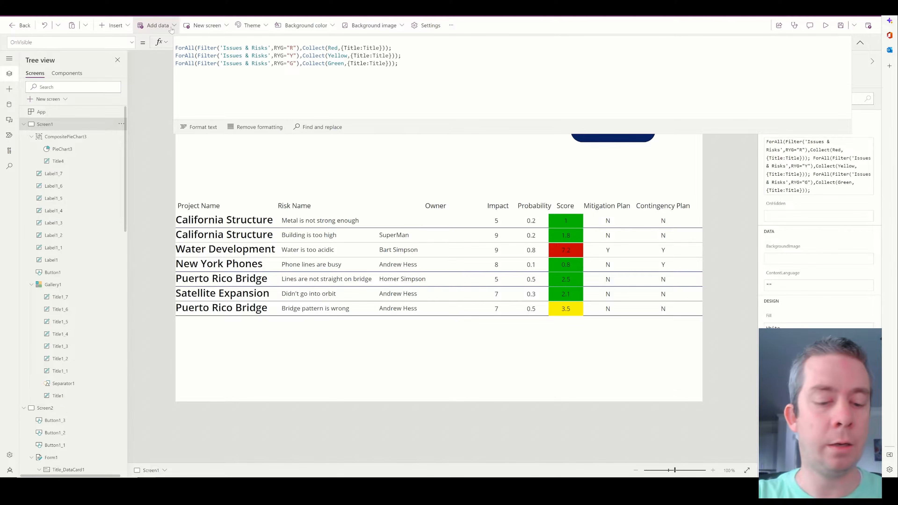
Start OnVisible with Concurrent(Clear(Red),Clear(Yellow),Clear(Green)); and end it with ClearCollect(RYG,CountRows(Red),CountRows(Yellow),CountRows(Green));.
type("Concurre")
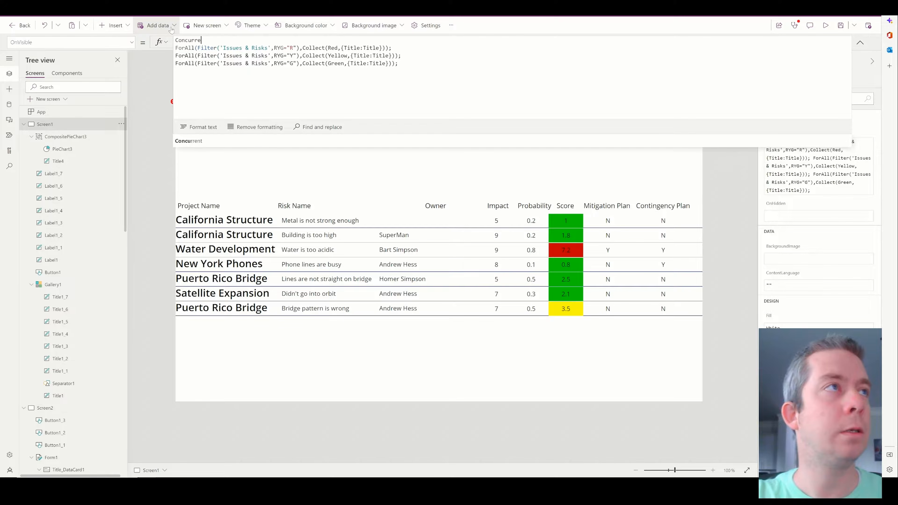
type("nt(Clear")
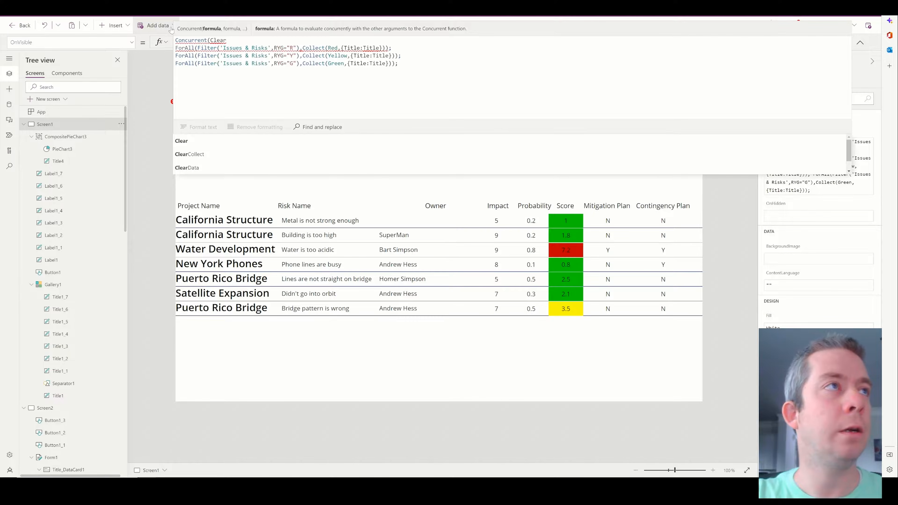
type("(Red),Clear(Yellow),Clear(Green));")
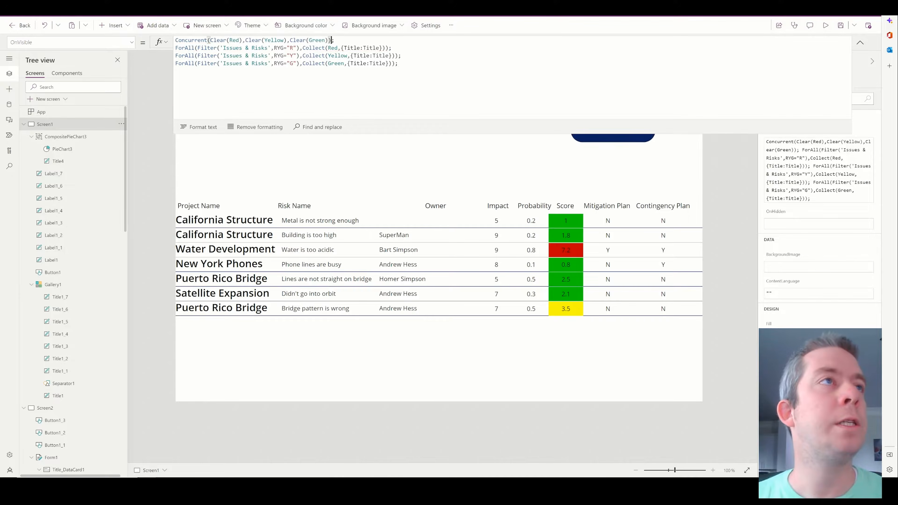
left_click(399, 63)
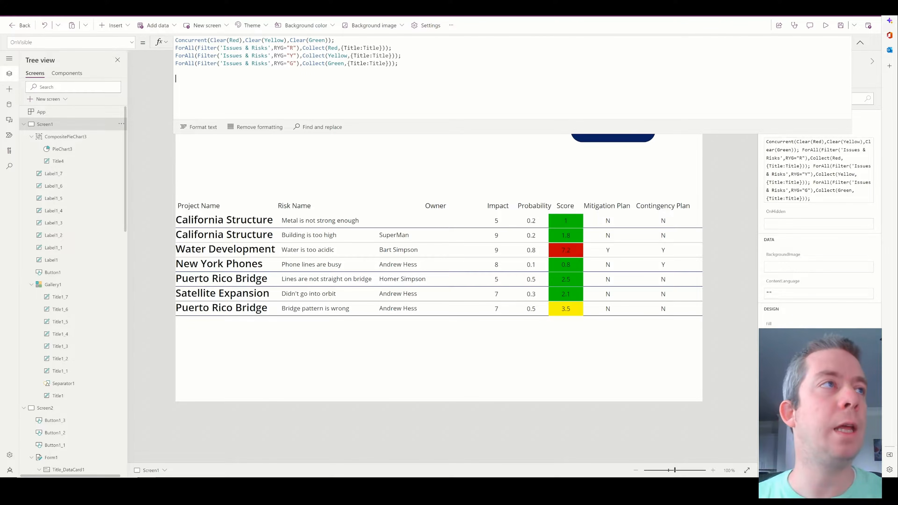
type("ClearCollect(")
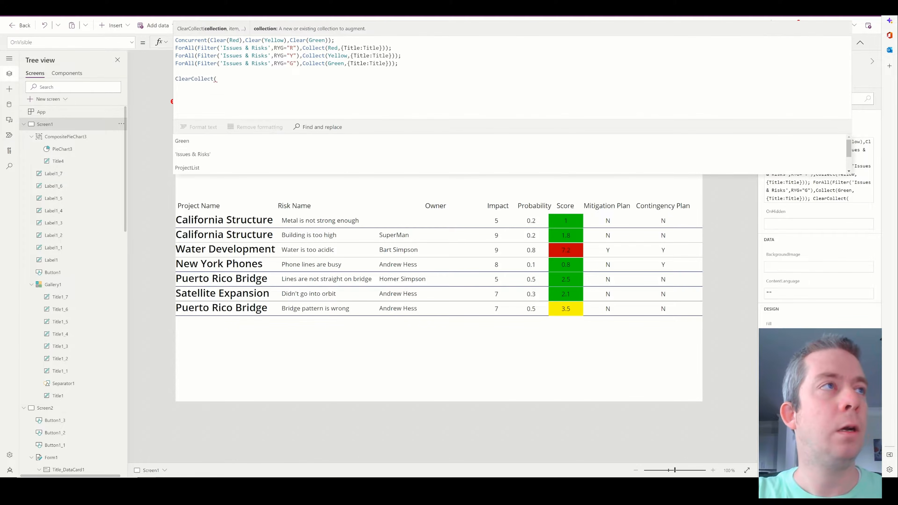
type("RY")
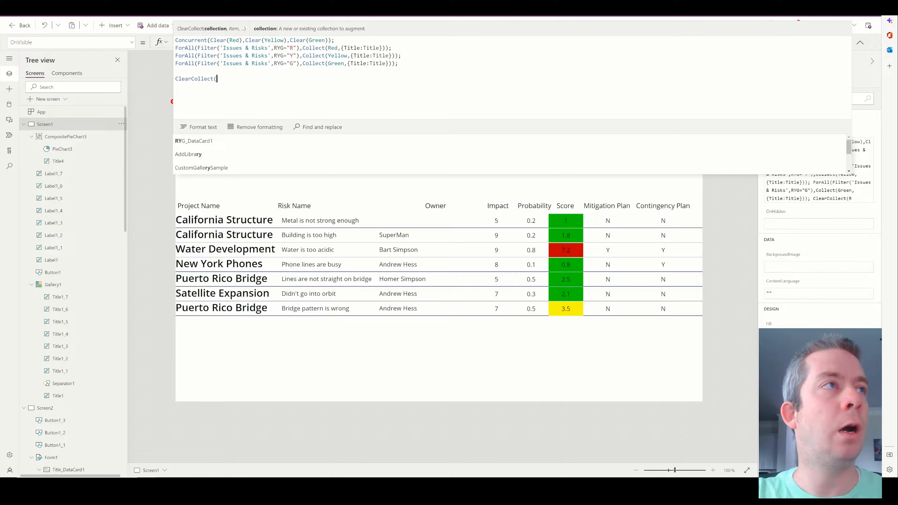
type("G,")
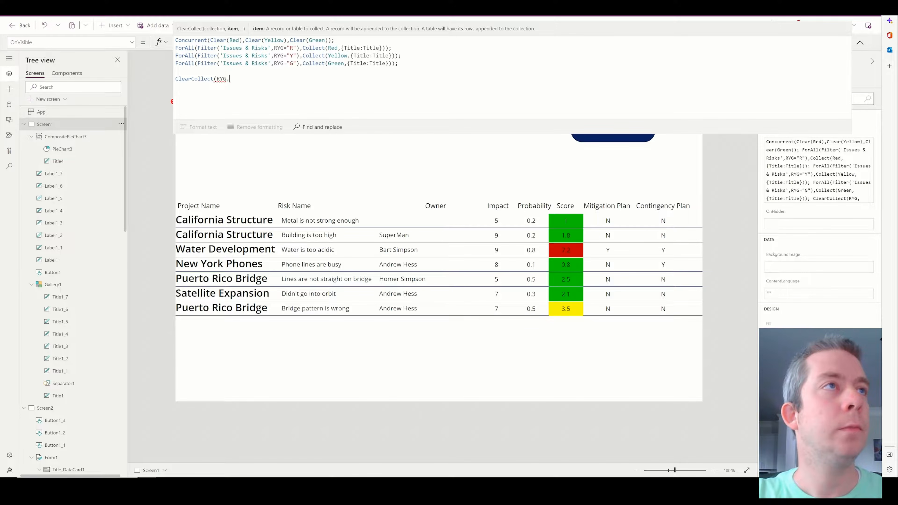
type("Countrow")
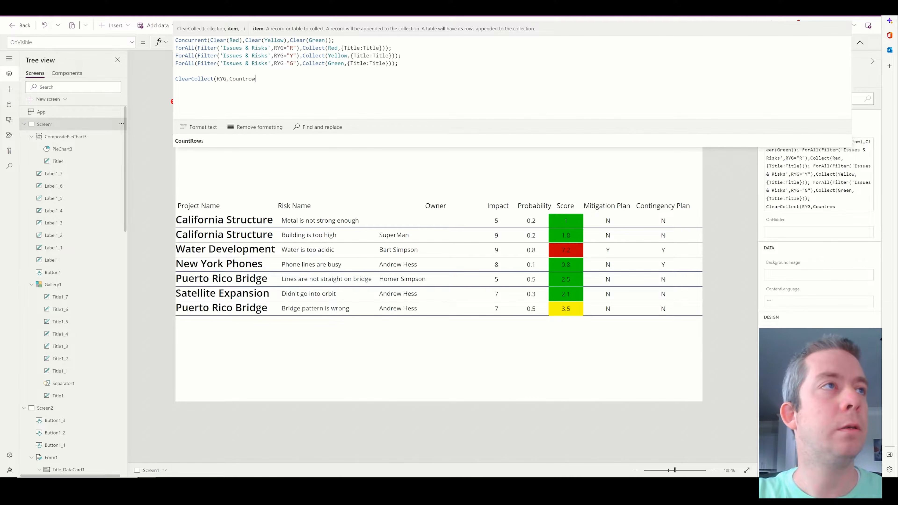
key("BackSpace")
key("BackSpace")
key("BackSpace")
type("Rows(R")
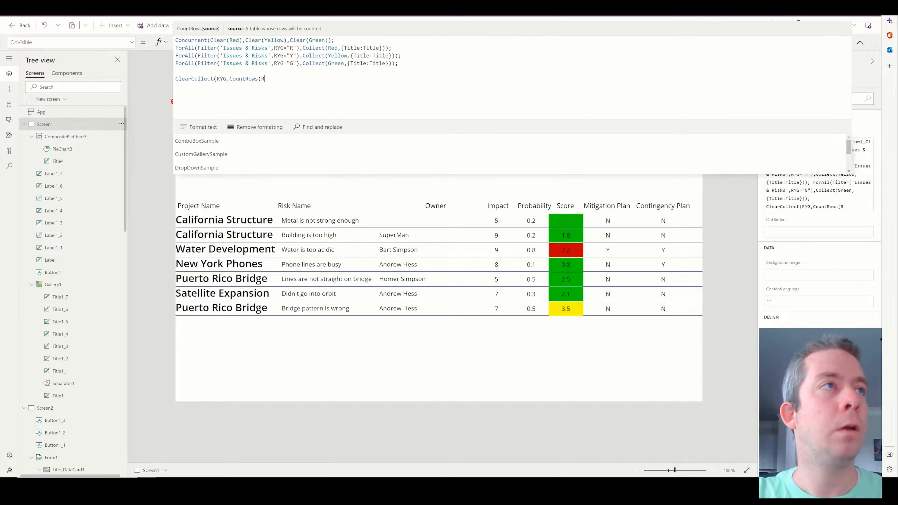
type("ed),Cou")
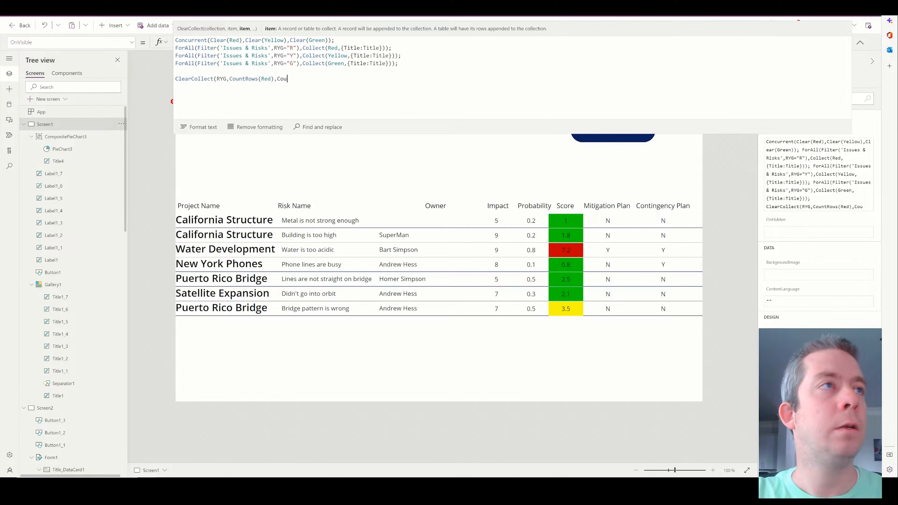
type("ntRows(G")
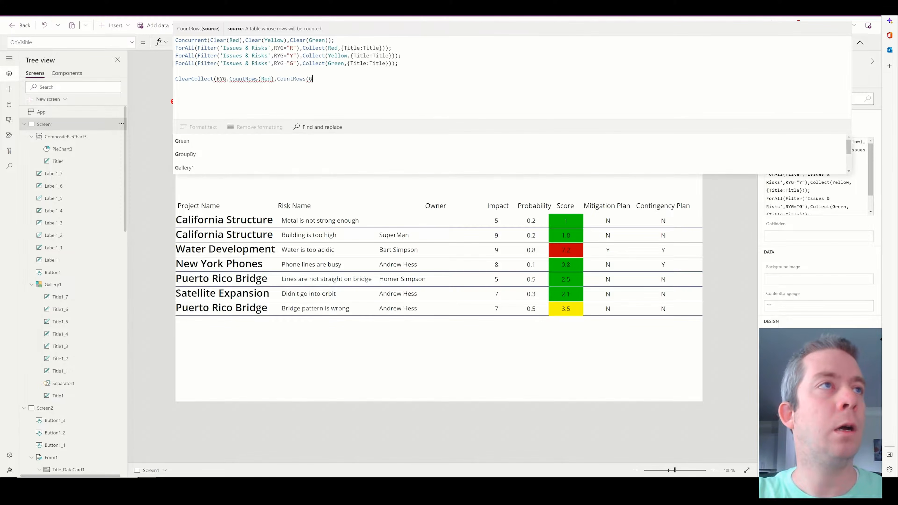
key("BackSpace")
type("Yellow),")
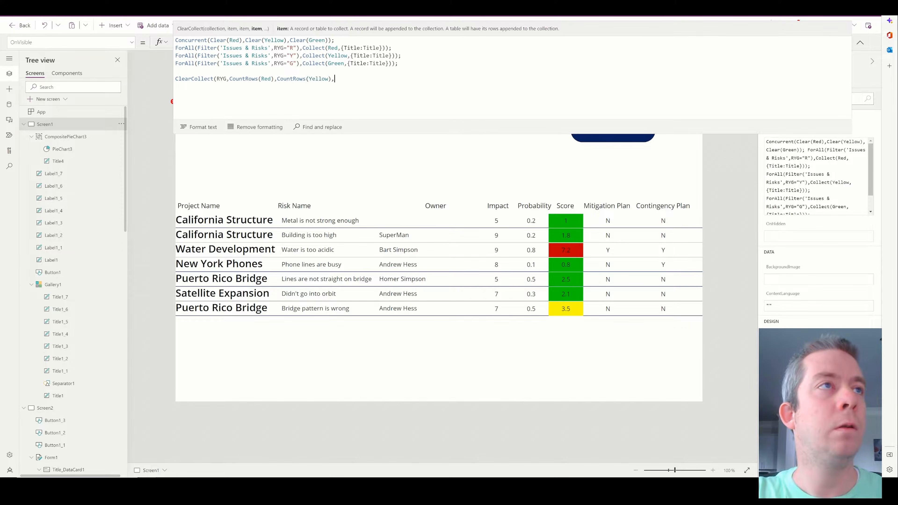
type("Countro")
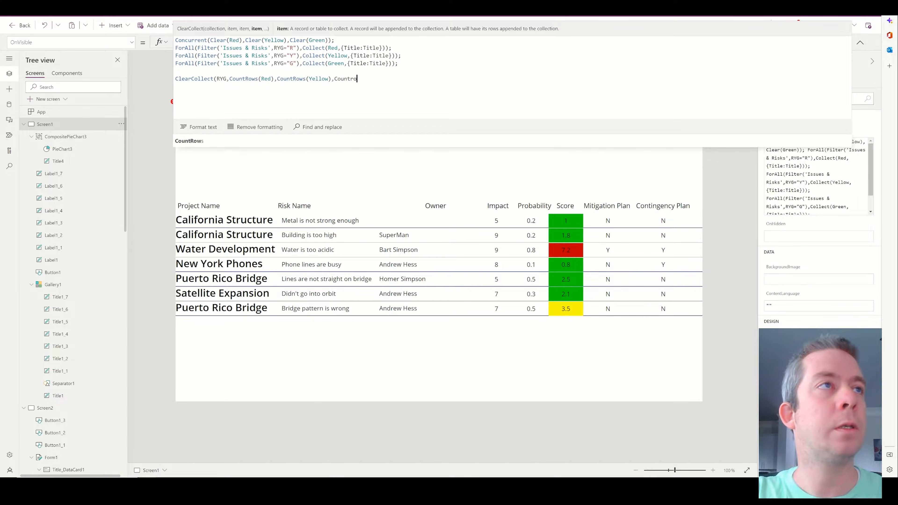
type("ws(Gree")
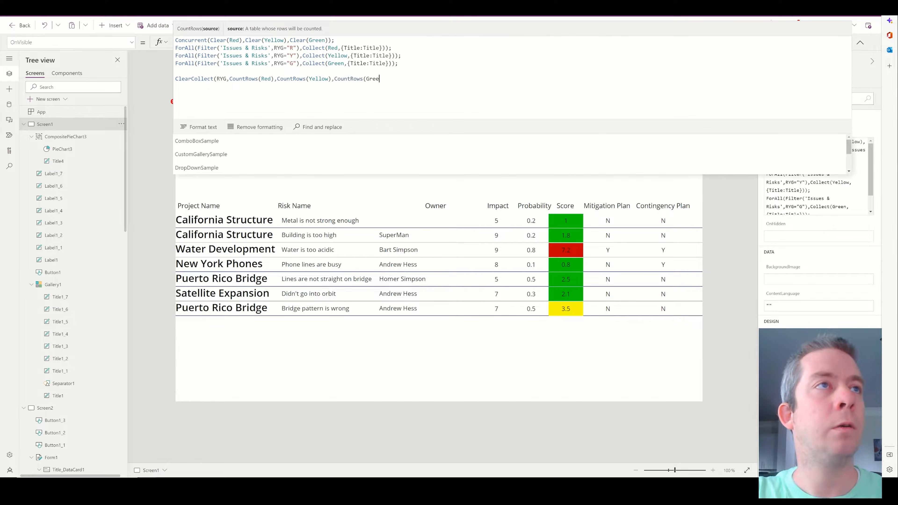
type("n));")
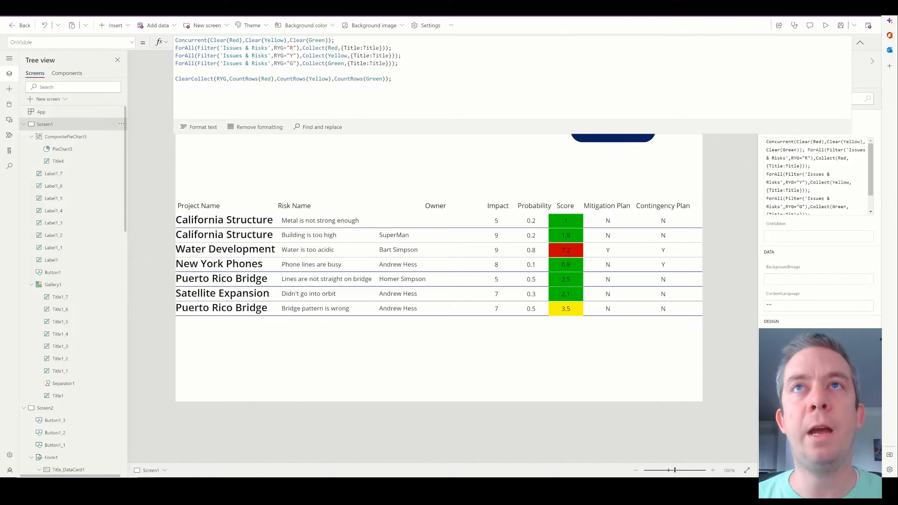
left_click(861, 43)
Preview the app, open the new risk form, go back to the list and return to editing.
left_click(826, 25)
left_click(695, 71)
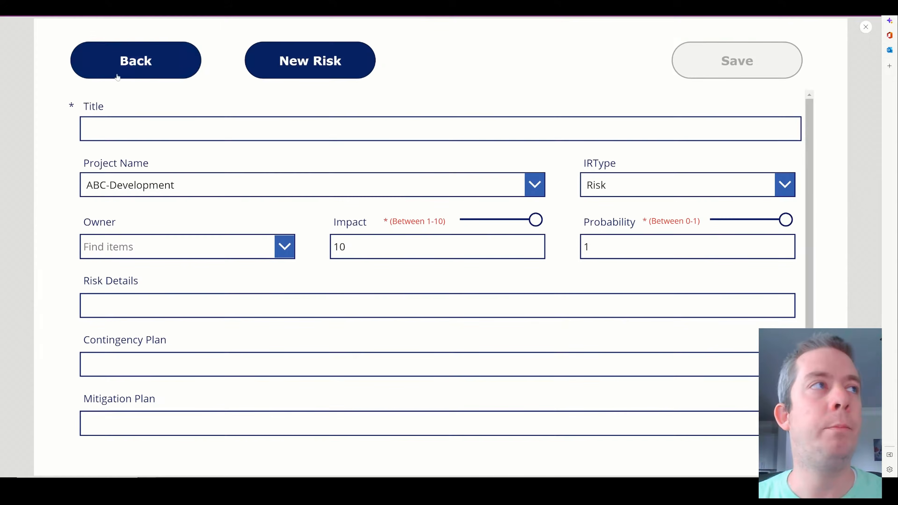
left_click(118, 77)
left_click(866, 27)
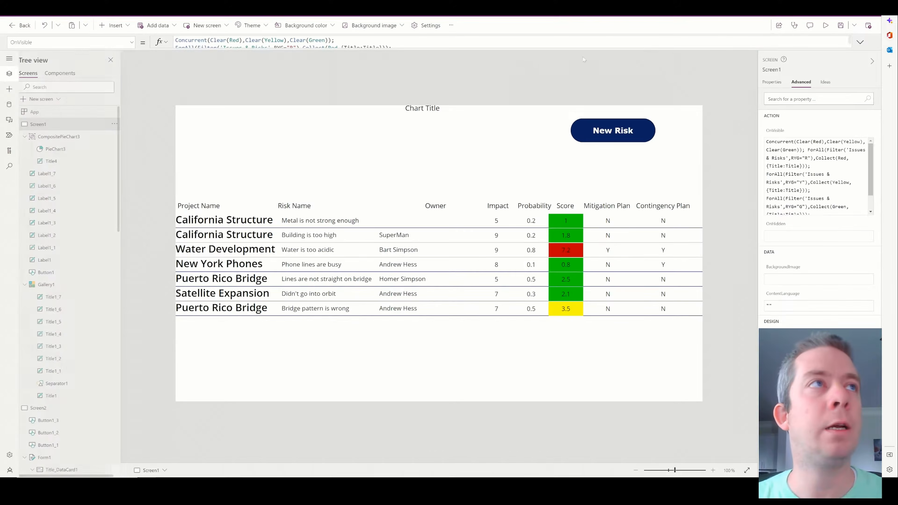
Inspect the Yellow, RYG, Red and Green collections, then select the empty pie chart.
left_click(452, 26)
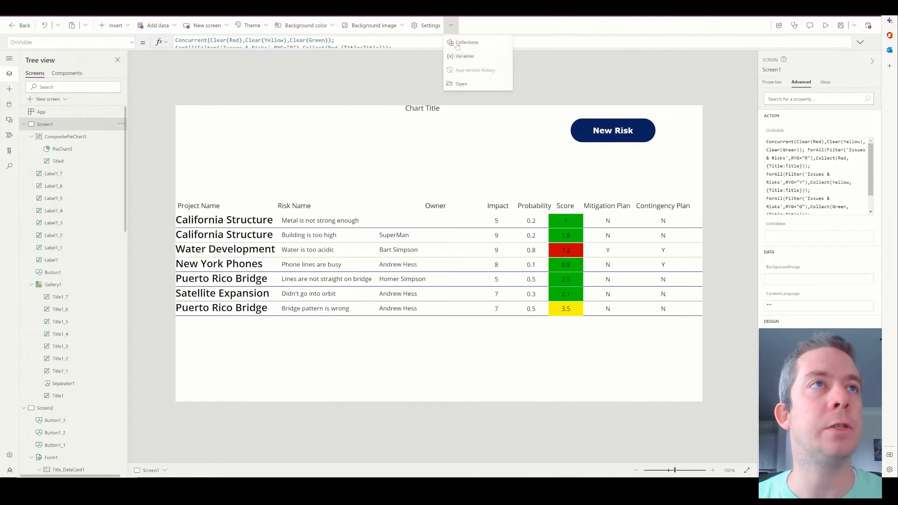
left_click(466, 44)
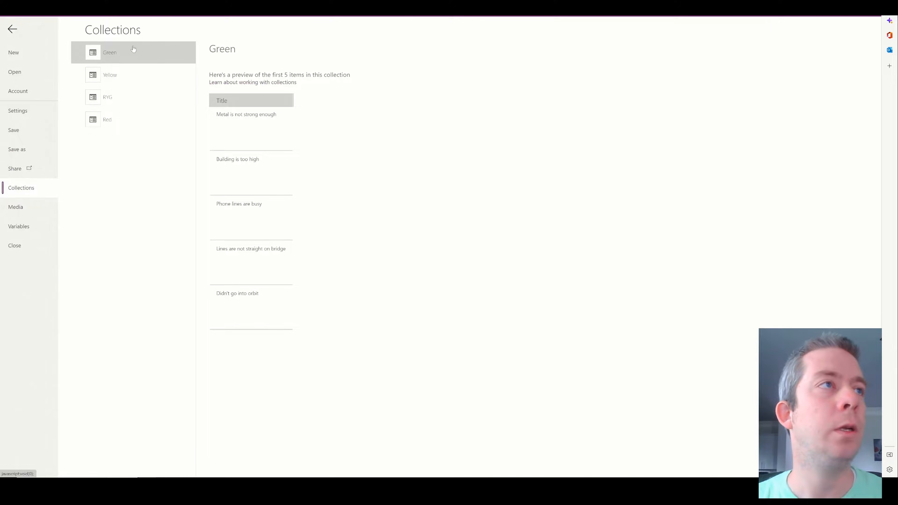
left_click(156, 75)
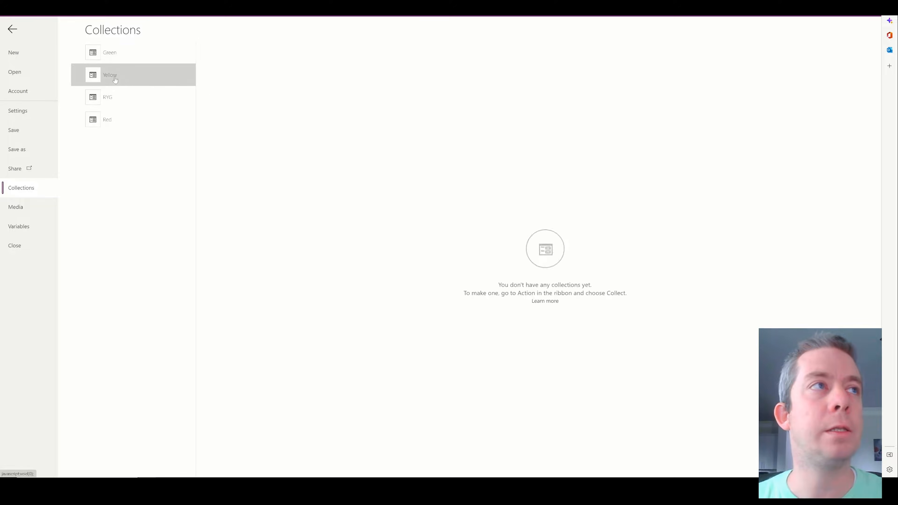
left_click(138, 101)
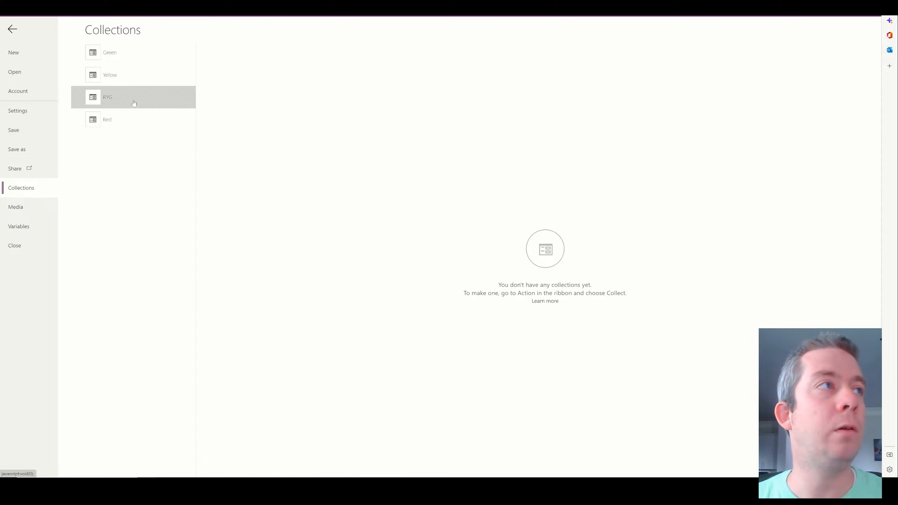
left_click(102, 125)
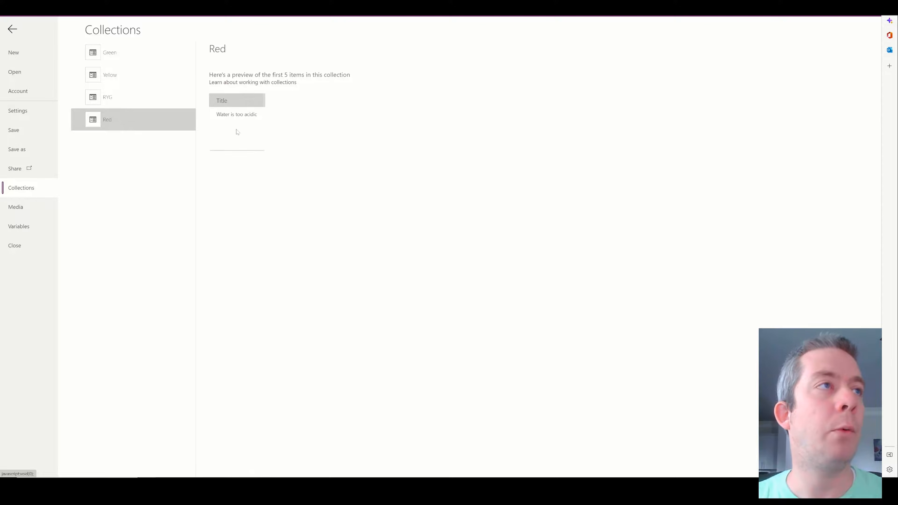
left_click(146, 100)
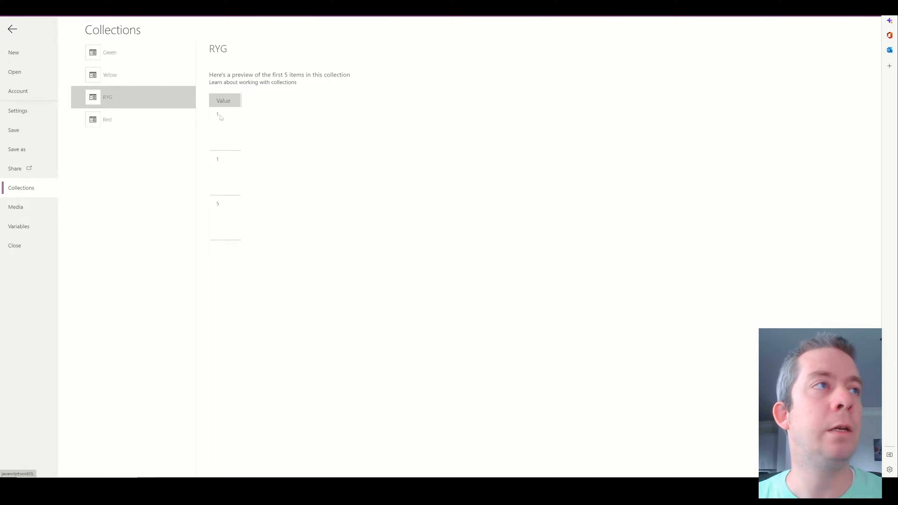
left_click(102, 121)
left_click(113, 53)
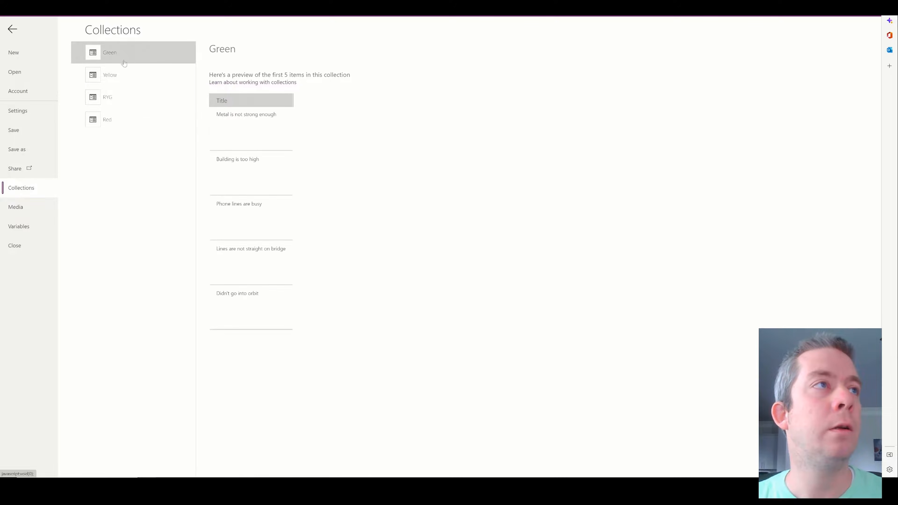
left_click(120, 75)
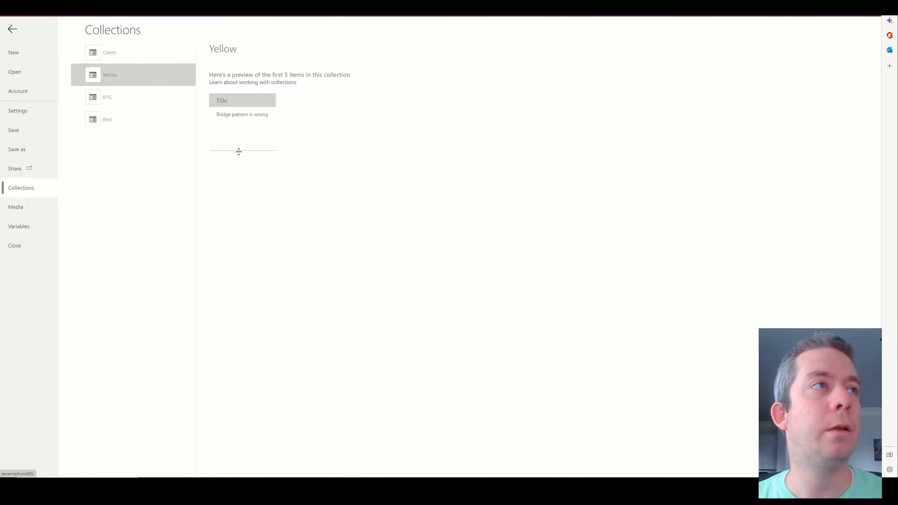
left_click(427, 134)
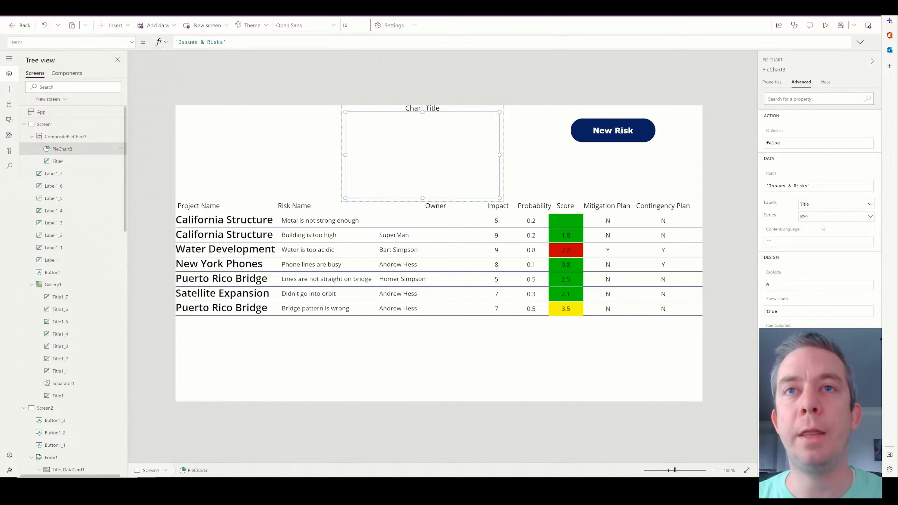
Set the pie chart's Items to the RYG collection.
left_click(772, 82)
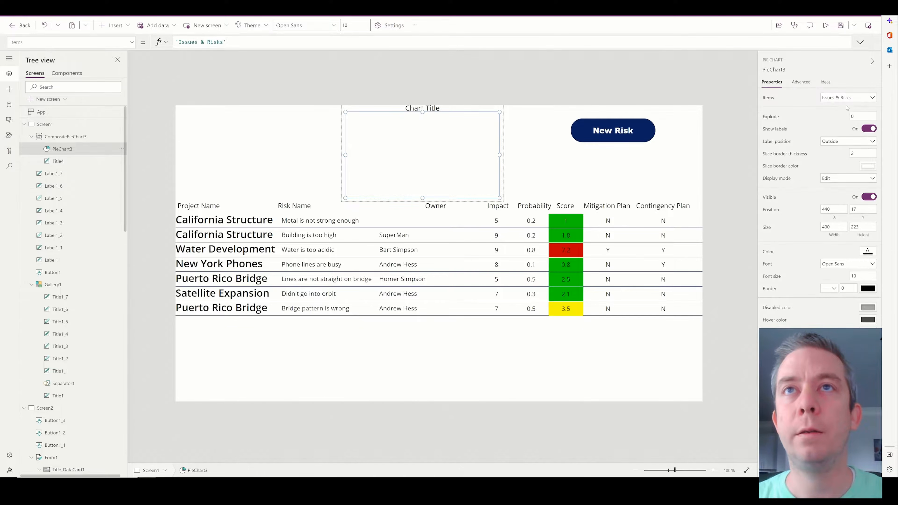
left_click(847, 100)
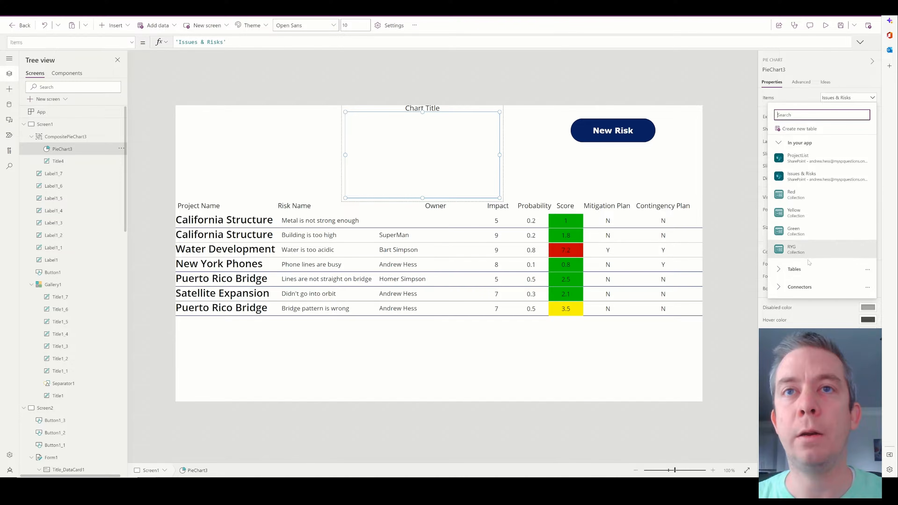
left_click(801, 251)
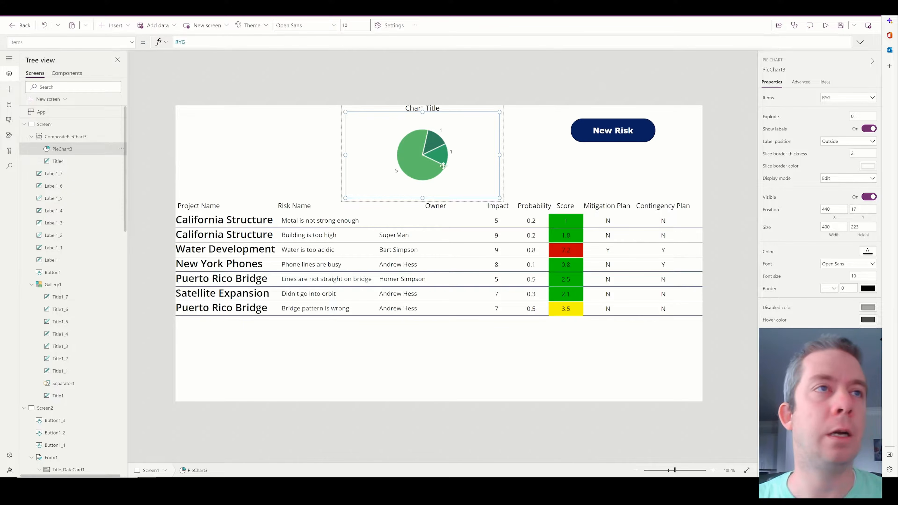
Make the Risk Score title taller, then reselect the pie chart and the screen.
left_click(800, 82)
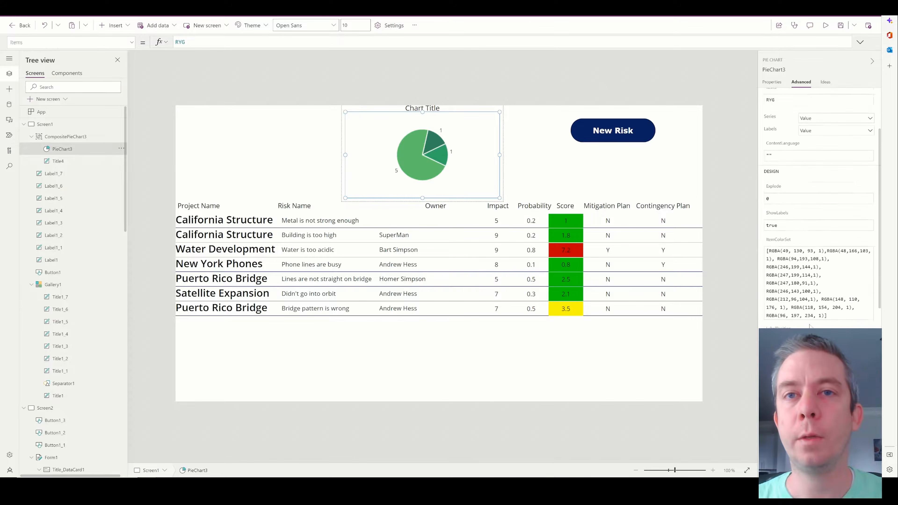
scroll(828, 255, "down", 3)
scroll(828, 255, "up", 3)
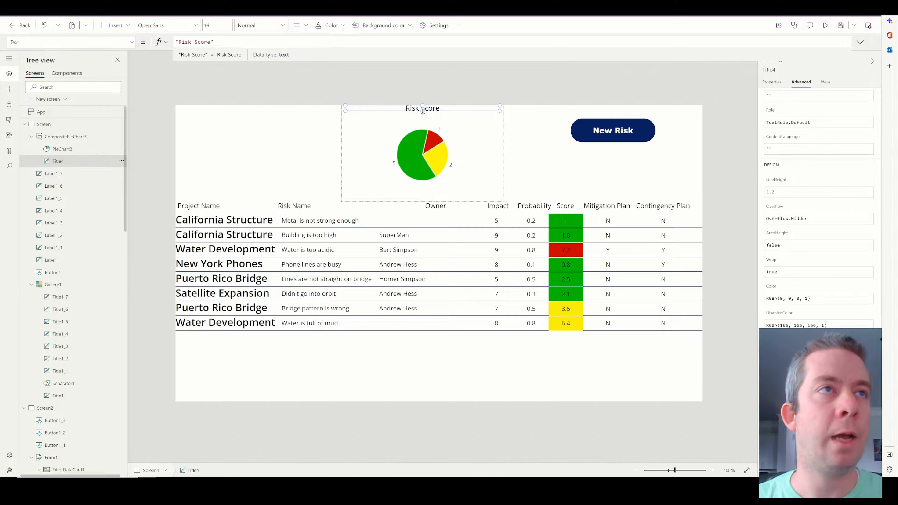
left_click_drag(423, 111, 422, 118)
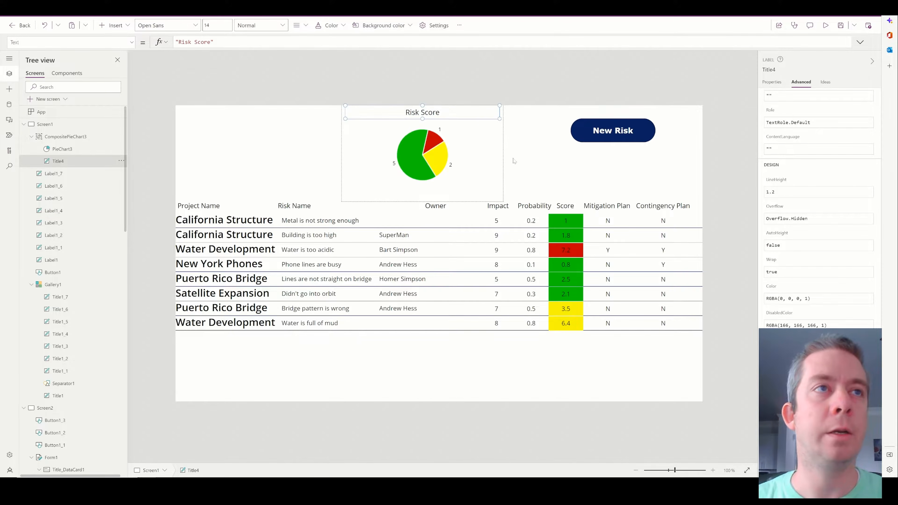
left_click(498, 151)
left_click(505, 149)
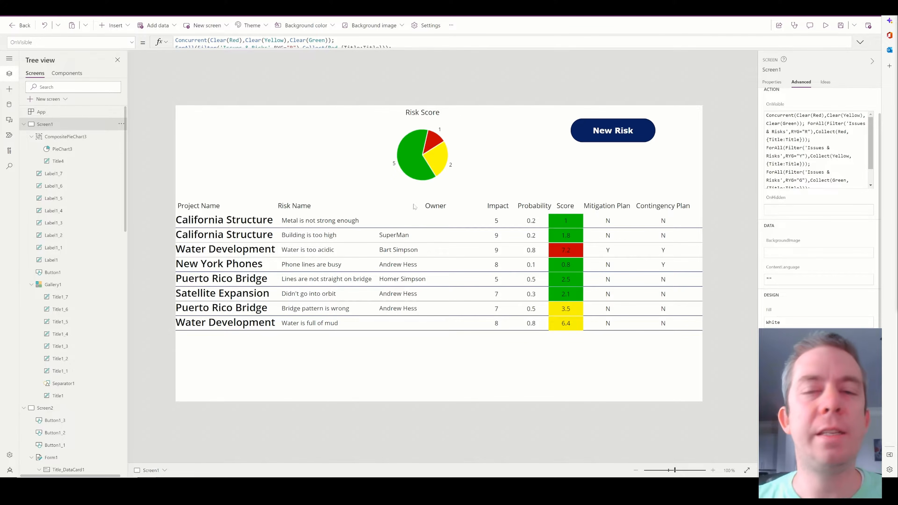
Add a label beside the pie chart with Text Sum(Gallery1.AllItems,Score)/CountRows(Gallery1.AllItems).
left_click(112, 28)
left_click(122, 77)
left_click_drag(215, 133, 334, 139)
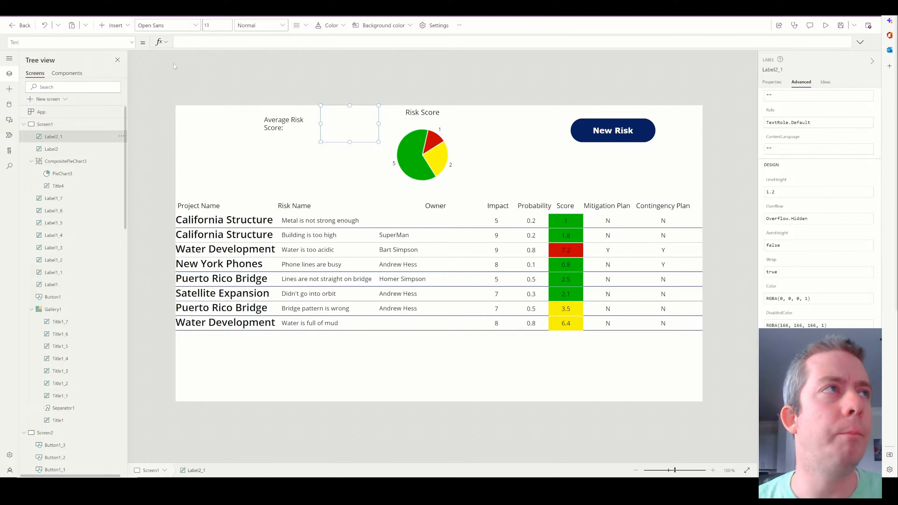
left_click(188, 31)
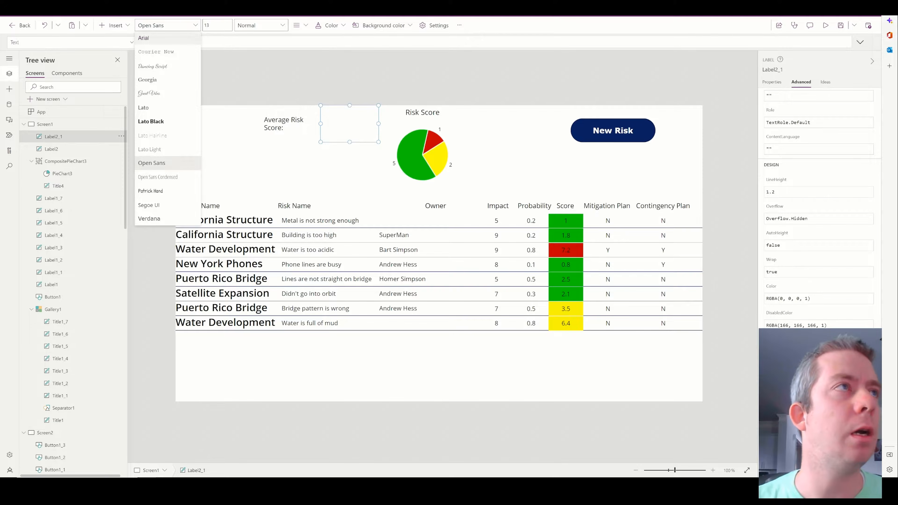
left_click(210, 42)
type("Sum")
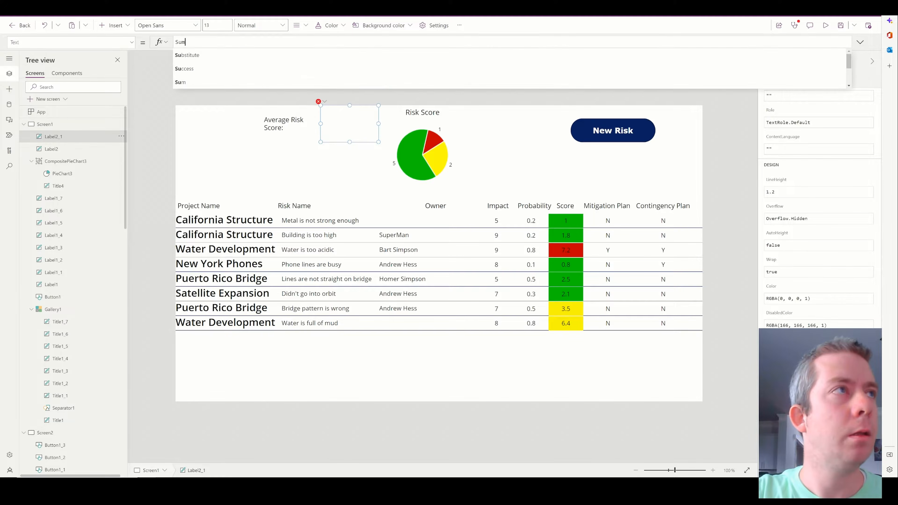
type("(Gallery1")
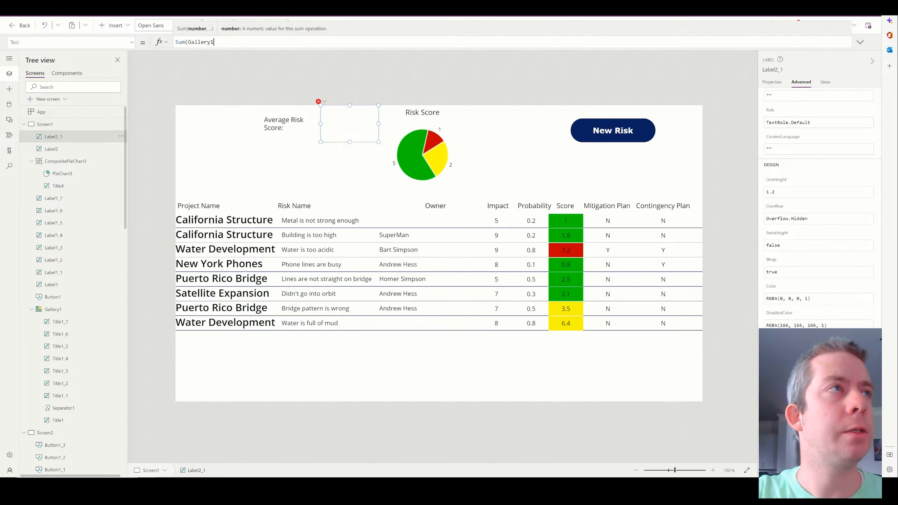
type(".All")
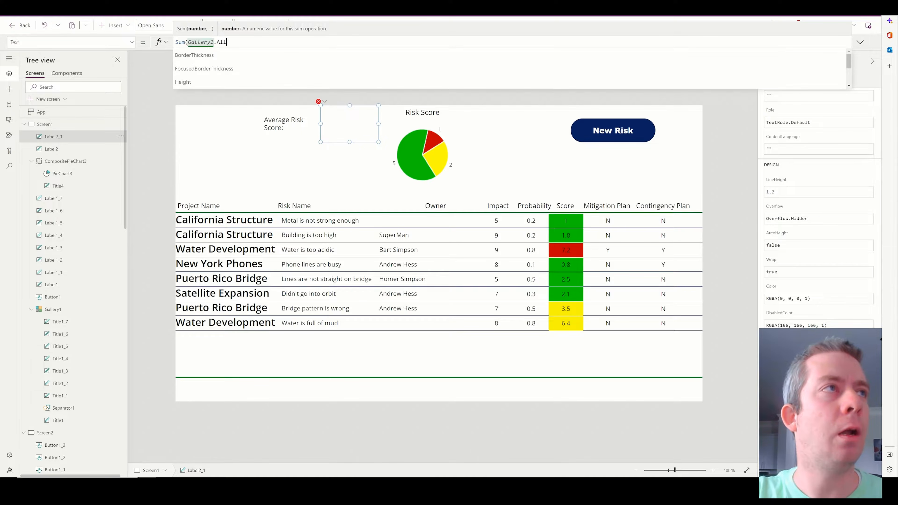
type("Items")
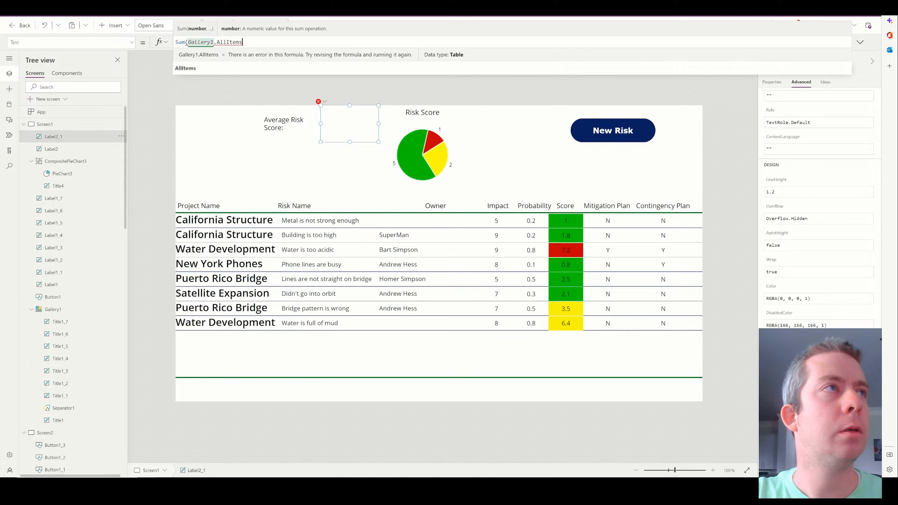
type(",")
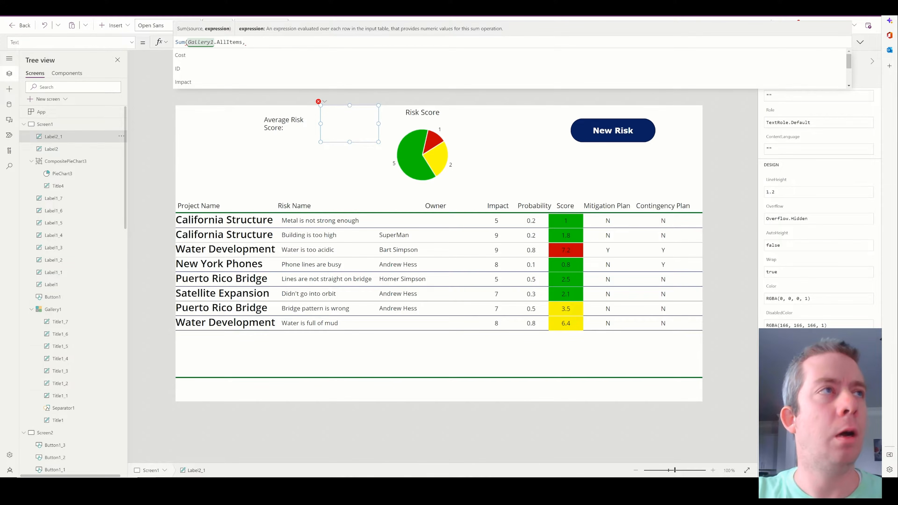
type("Score)")
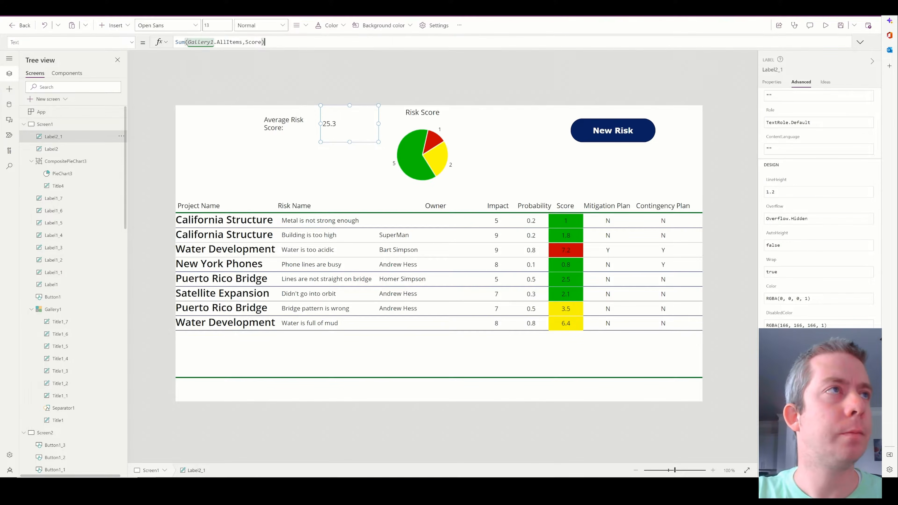
type("/")
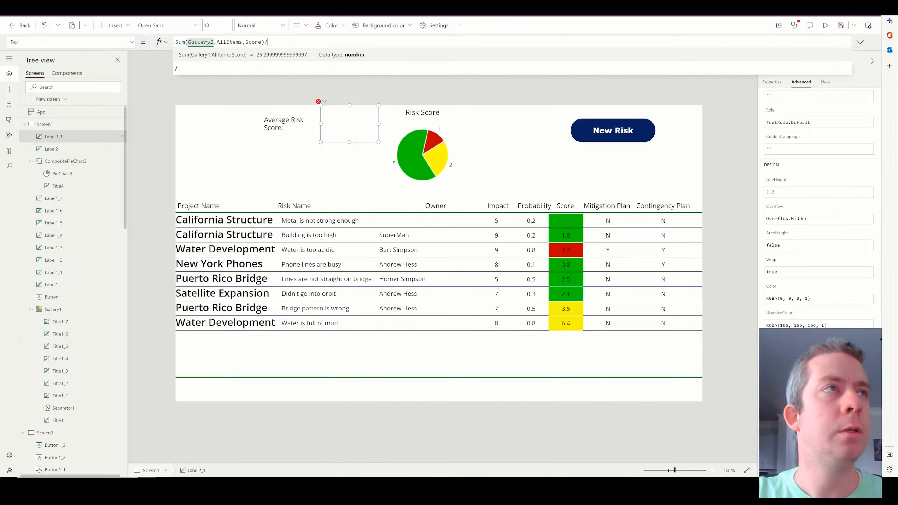
type("C")
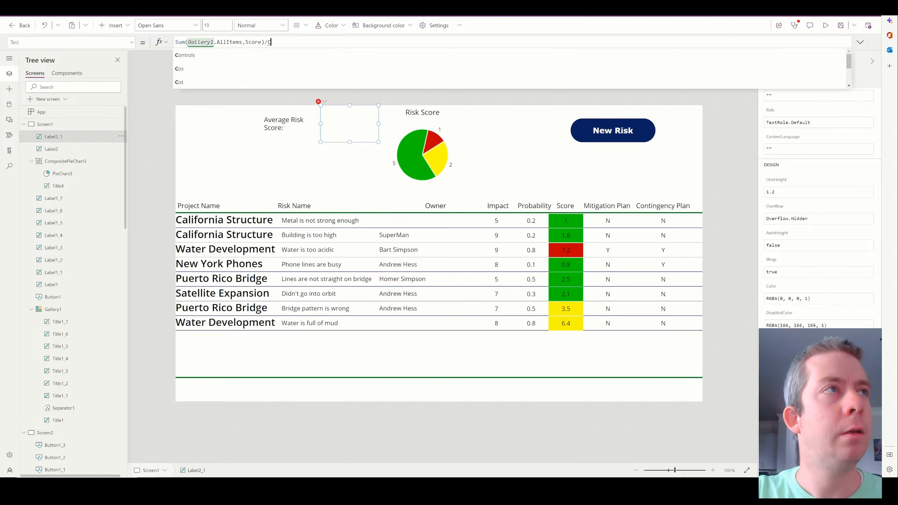
type("ountRows")
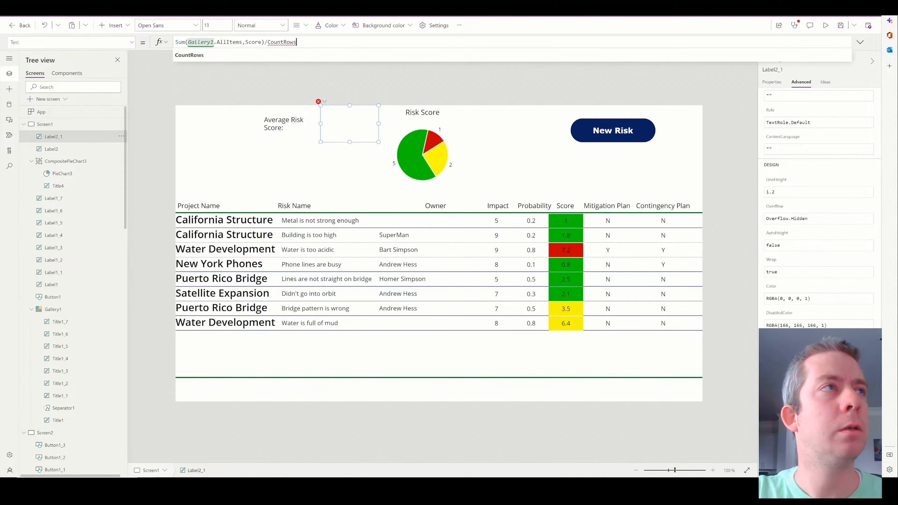
type("(Gallery1.A")
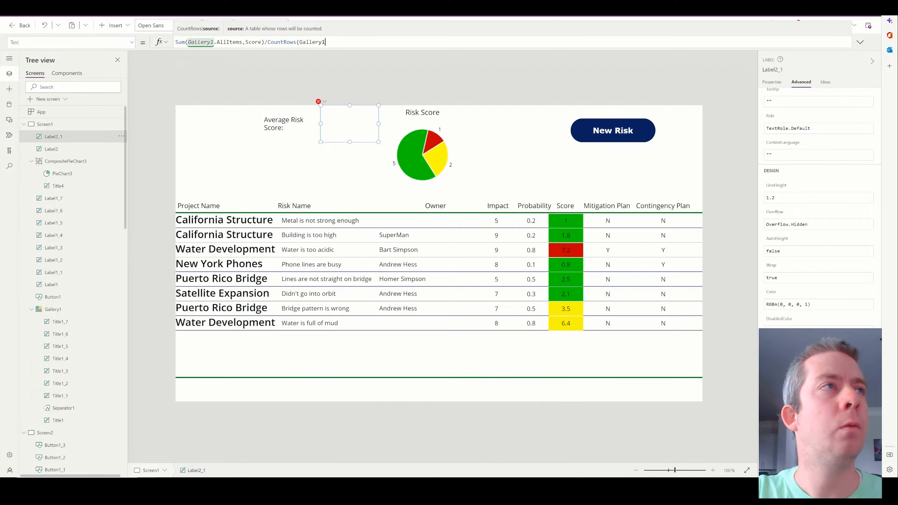
type("llItems)")
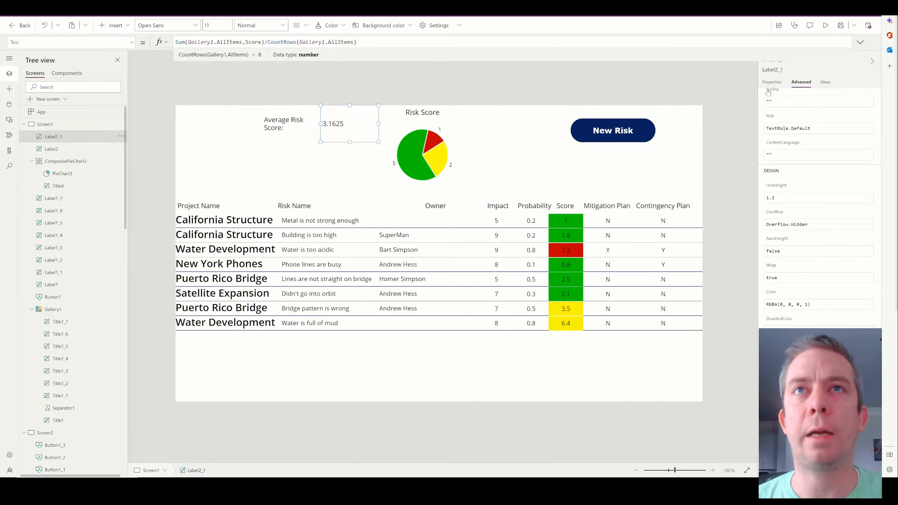
Centre the average value and pick a colour for the Average Risk Score label.
left_click(772, 82)
left_click(842, 158)
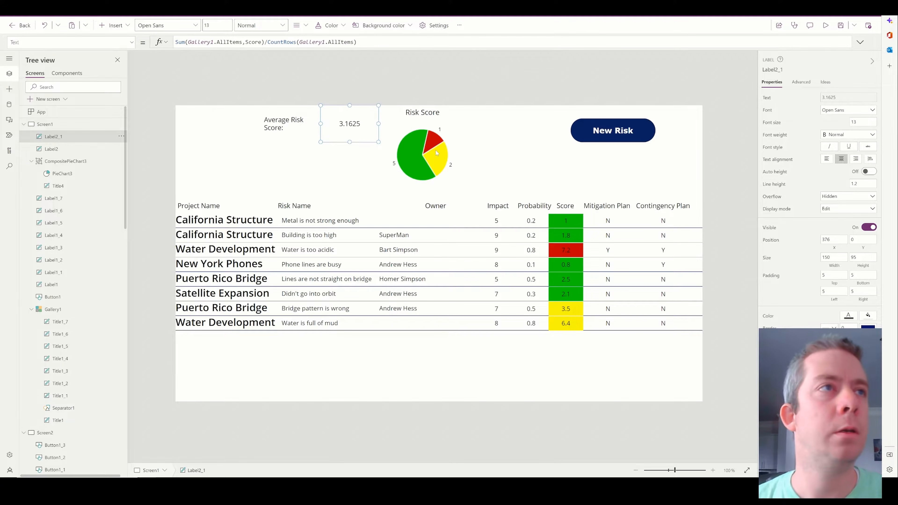
left_click(302, 136)
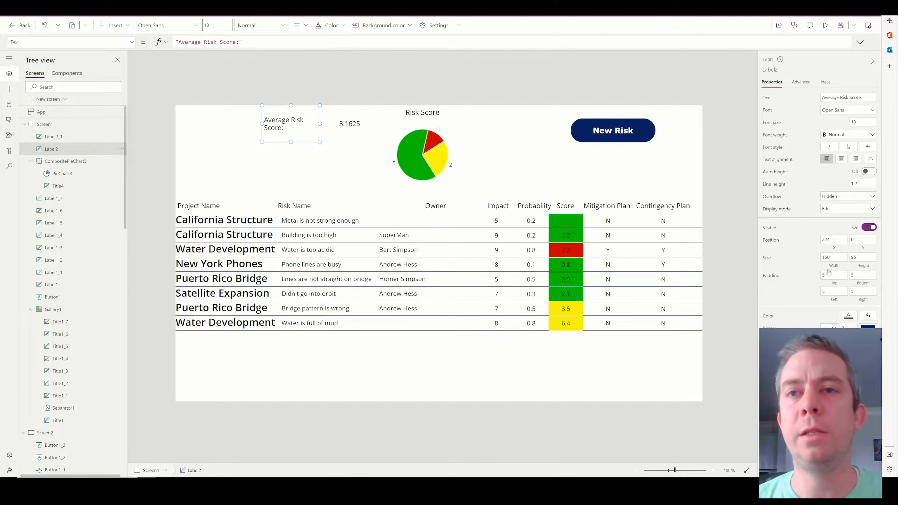
left_click(865, 317)
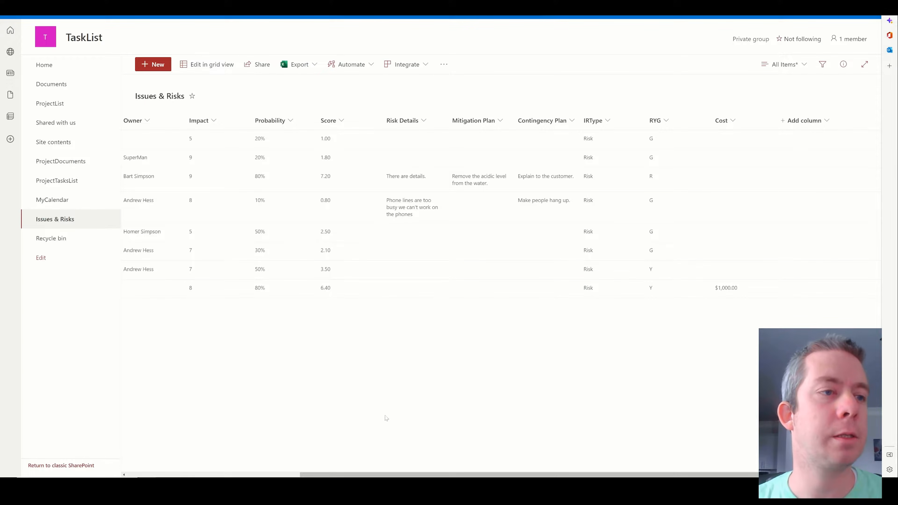
In grid view, enter Cost 3434 and 1000 for the two risks missing costs.
scroll(378, 470, "right", 1)
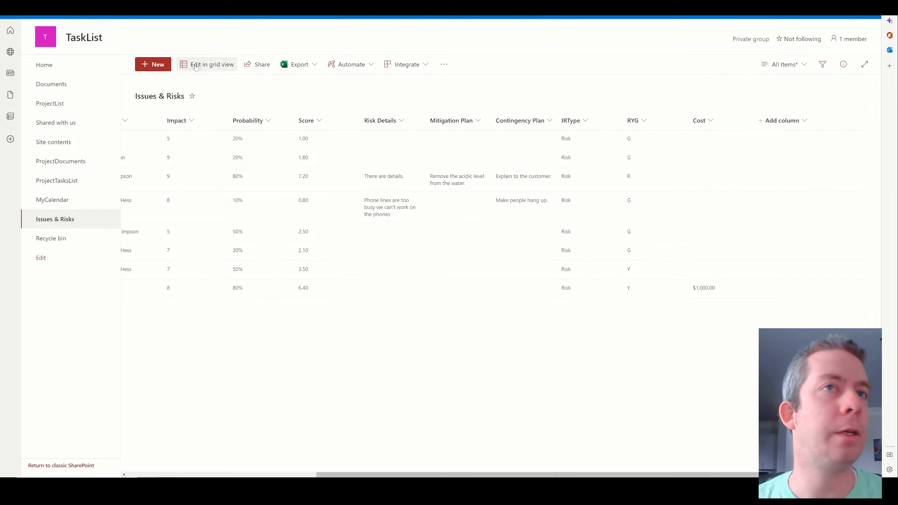
left_click(207, 64)
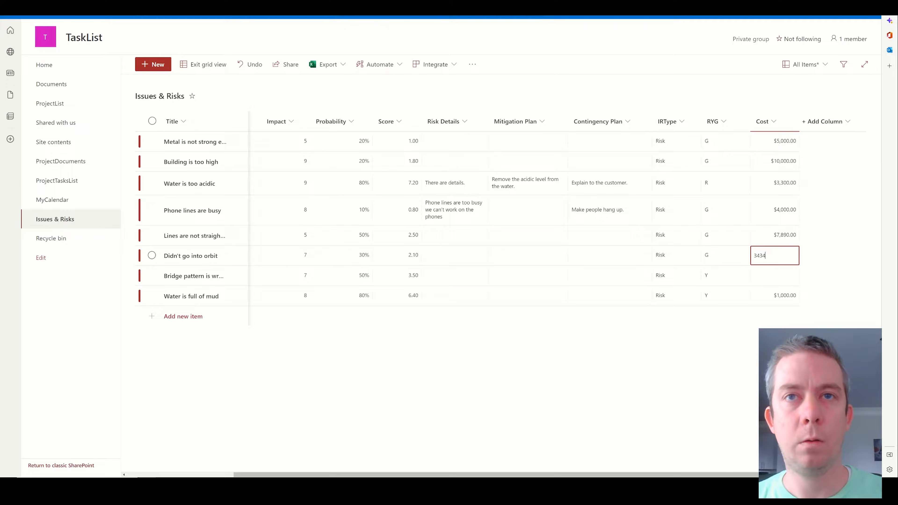
key("Return")
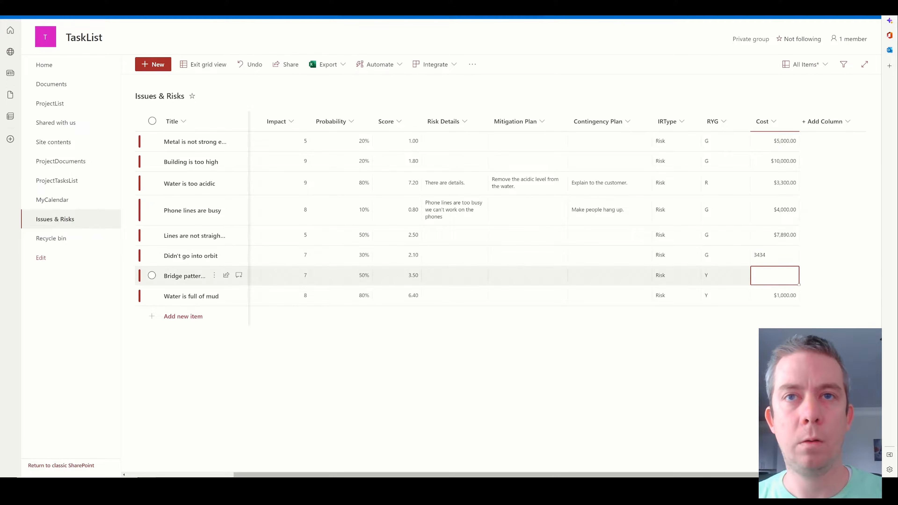
type("1000")
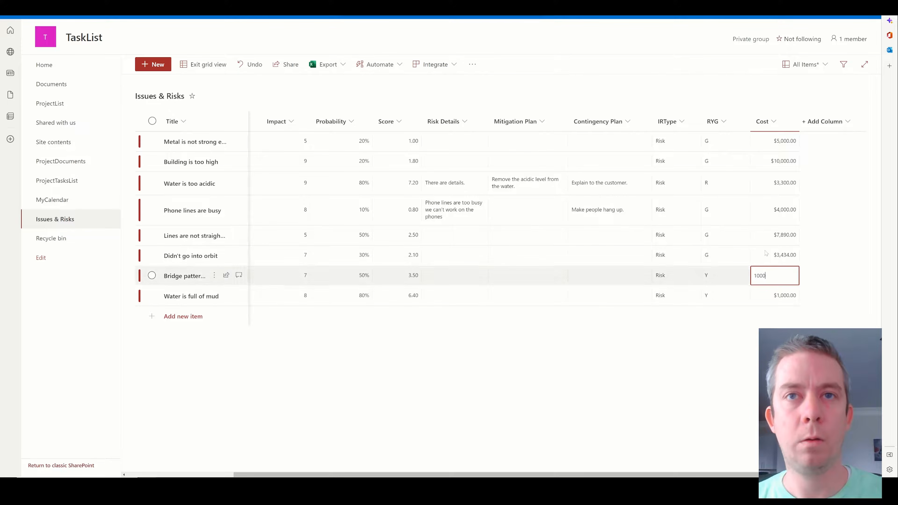
left_click(203, 64)
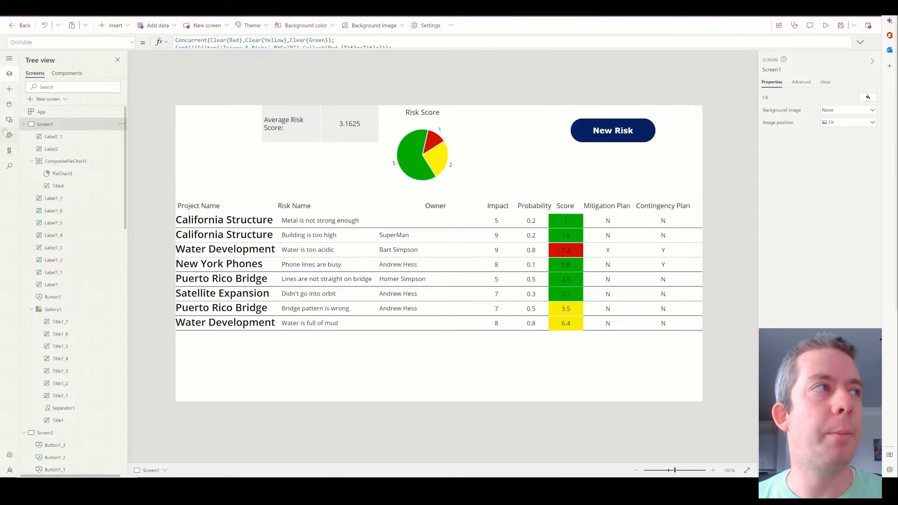
Refresh the Issues & Risks data source in the app.
left_click(9, 105)
left_click(119, 121)
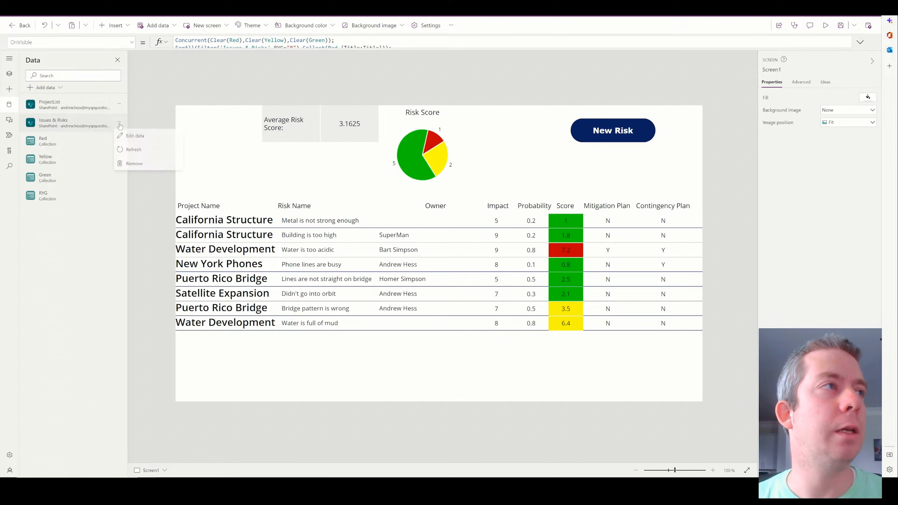
left_click(138, 148)
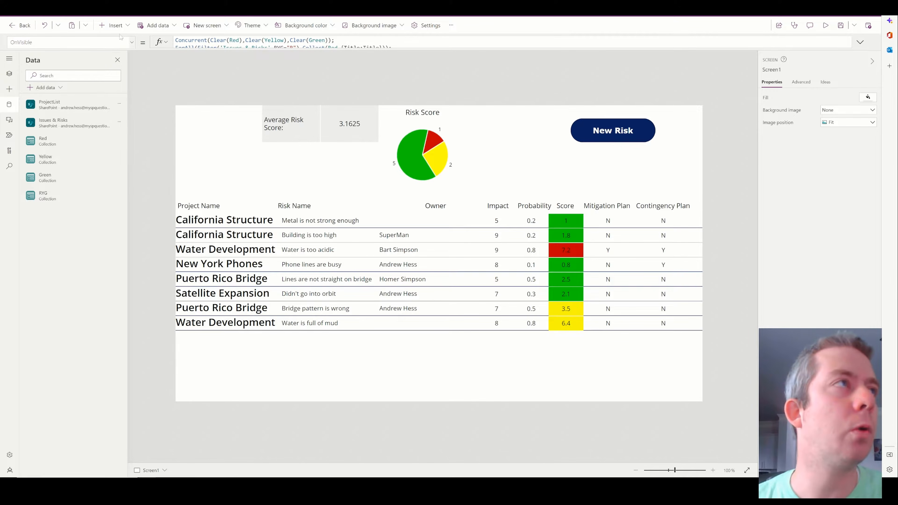
Duplicate the Average Risk Score caption to make the Total Cost label.
left_click(115, 26)
left_click(311, 125)
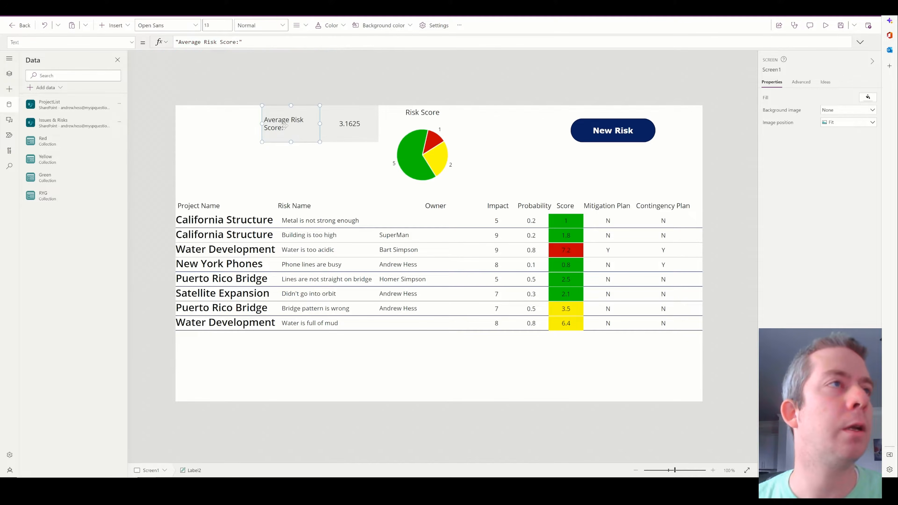
key("ctrl+c")
key("ctrl+v")
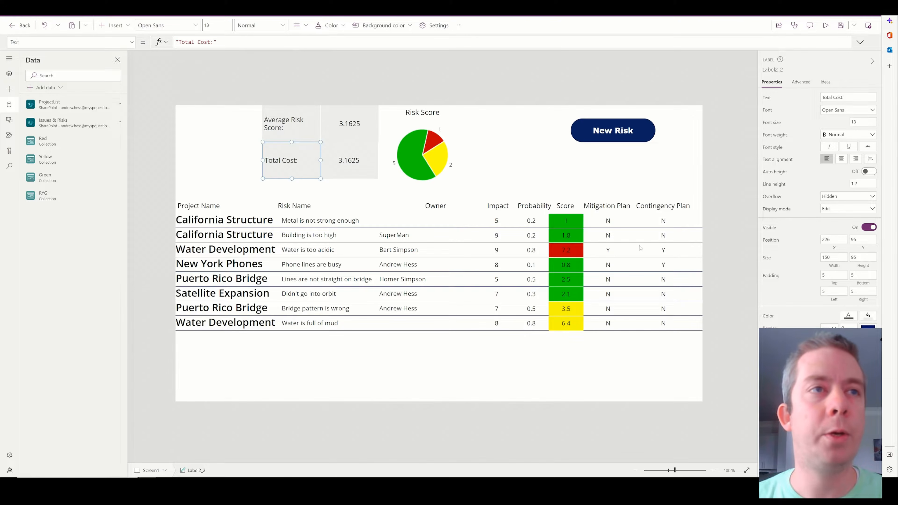
Narrow the Mitigation and Contingency Plan headers and rename the duplicated header to 'Cost'.
left_click(640, 247)
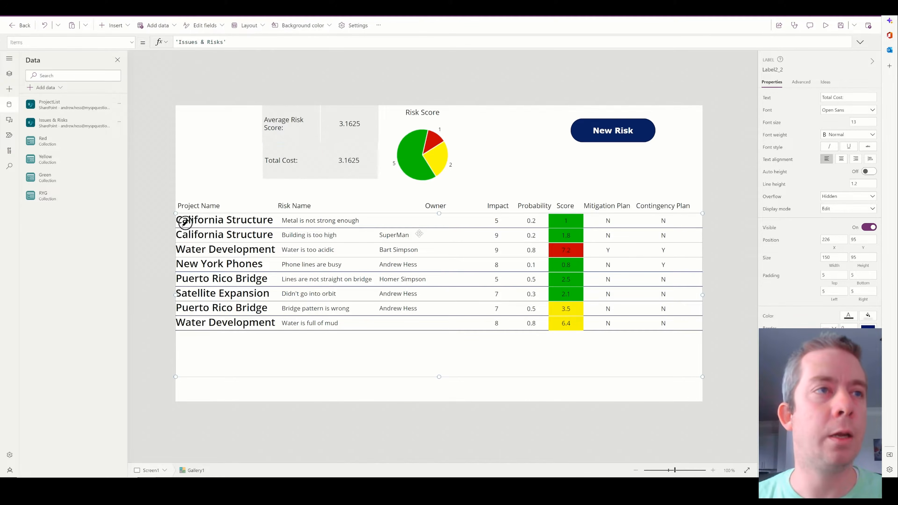
left_click(669, 222)
left_click(624, 221)
left_click_drag(633, 221, 668, 221)
left_click(665, 221)
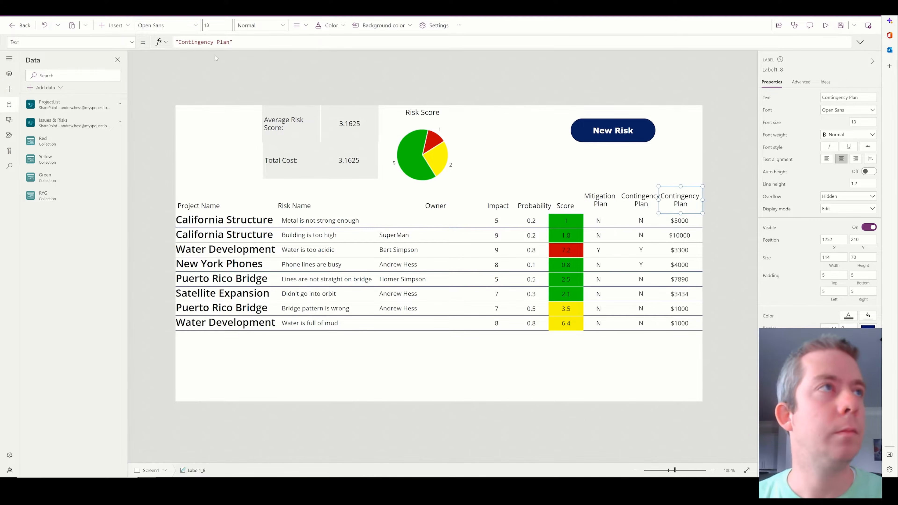
left_click_drag(230, 42, 178, 42)
type("Cost")
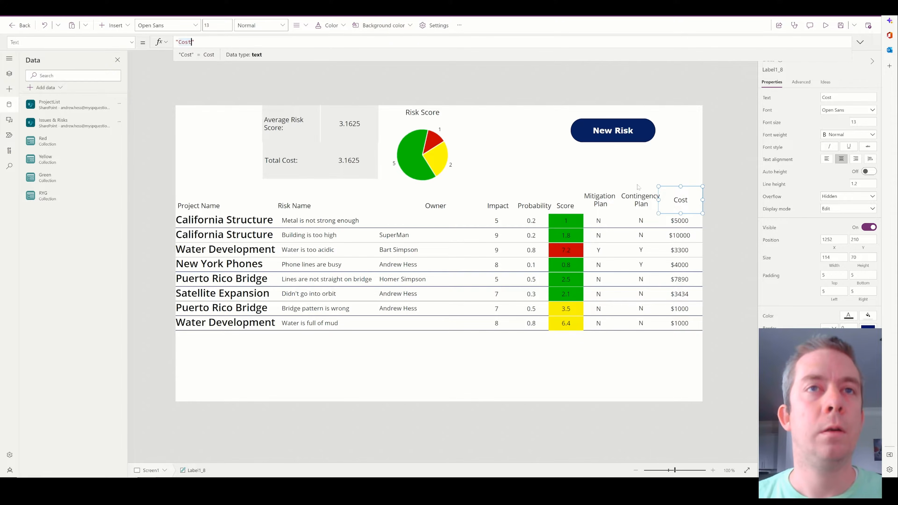
left_click(635, 204)
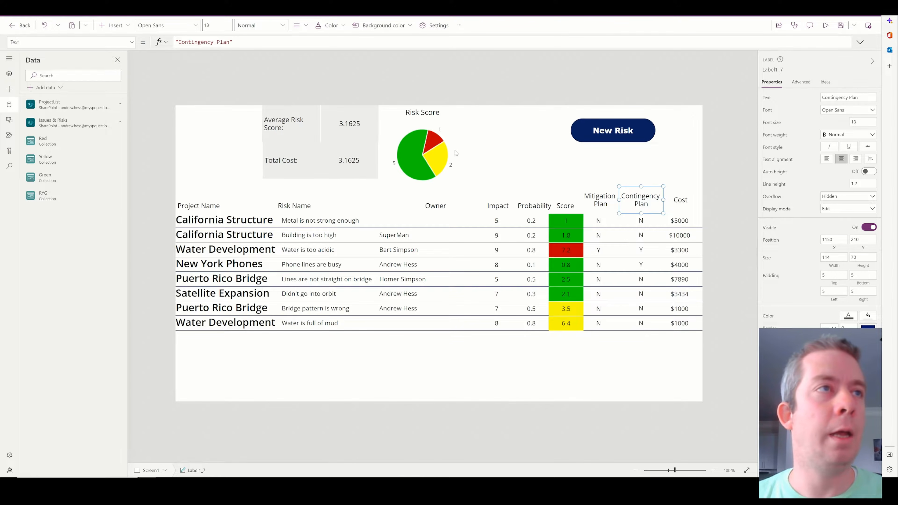
left_click(329, 163)
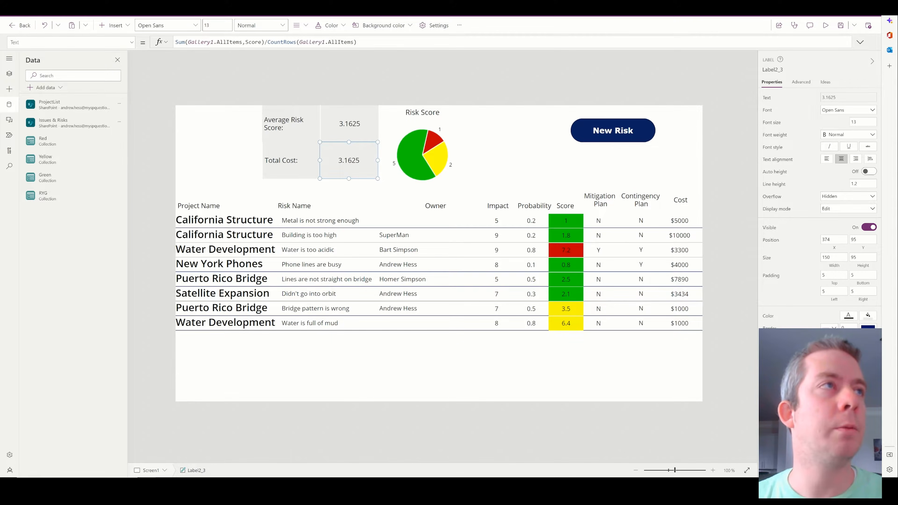
Change the Total Cost formula to Text(Sum(Gallery1.AllItems,Cost),"[$-en-US]$#,###.00").
left_click_drag(357, 42, 262, 42)
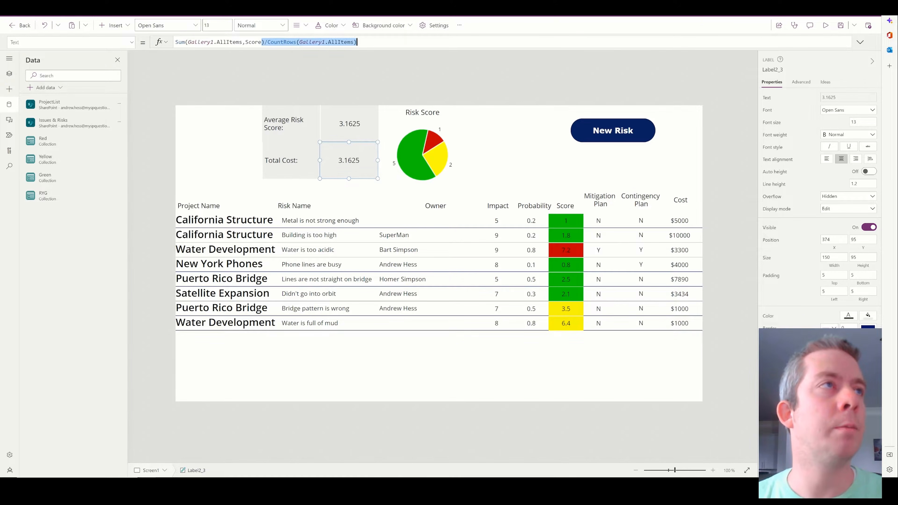
double_click(253, 42)
type("Cost")
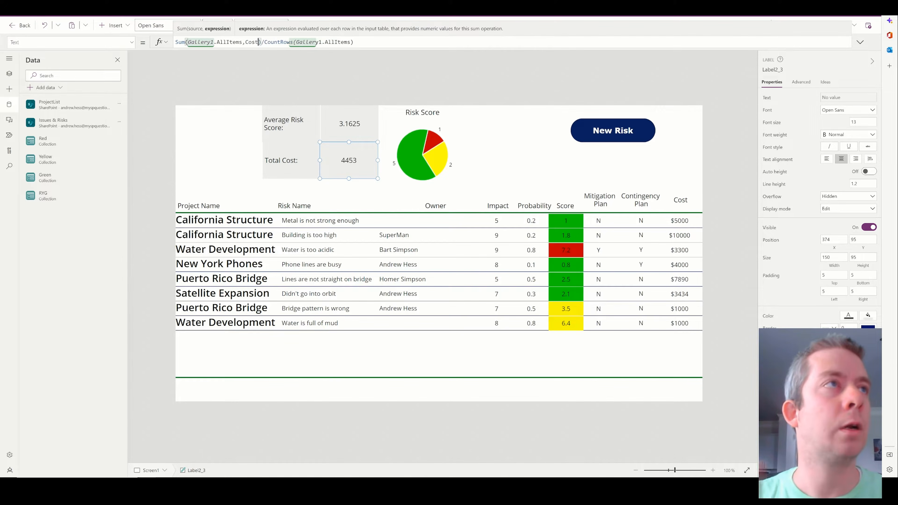
left_click_drag(355, 42, 262, 42)
key("BackSpace")
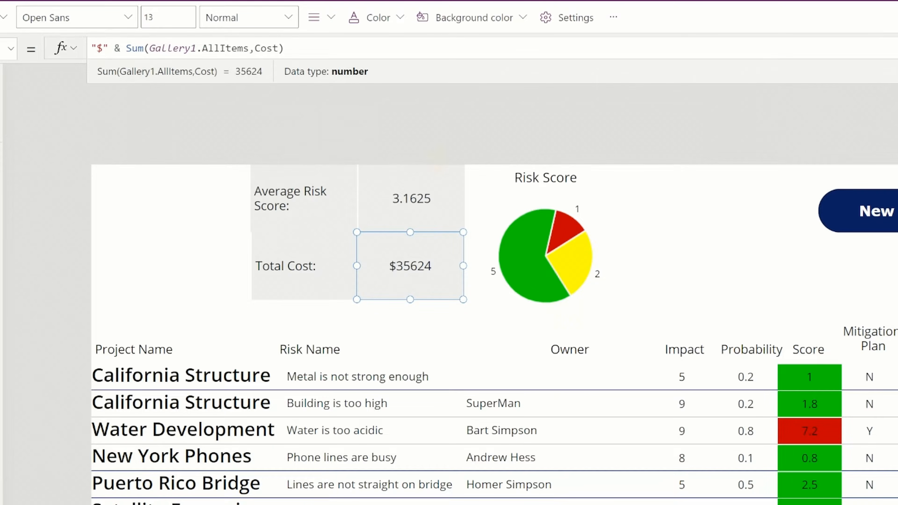
left_click_drag(124, 49, 80, 54)
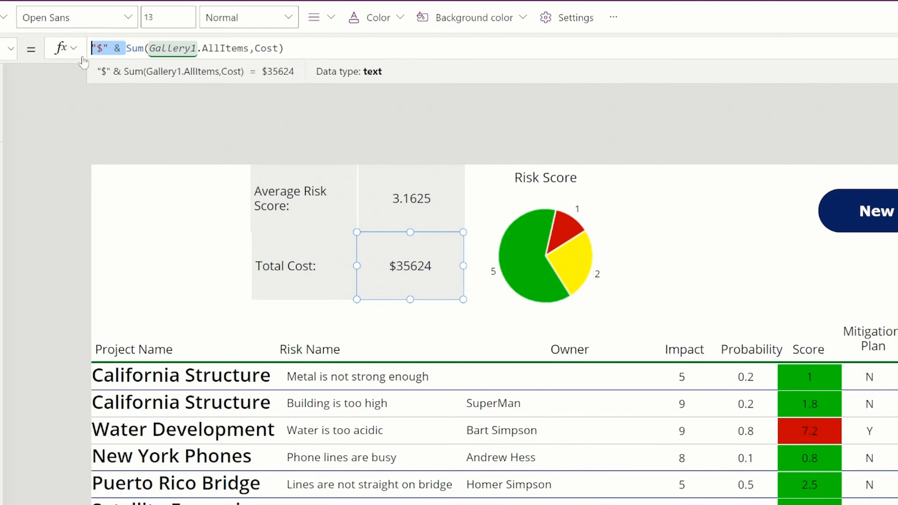
type("Text(")
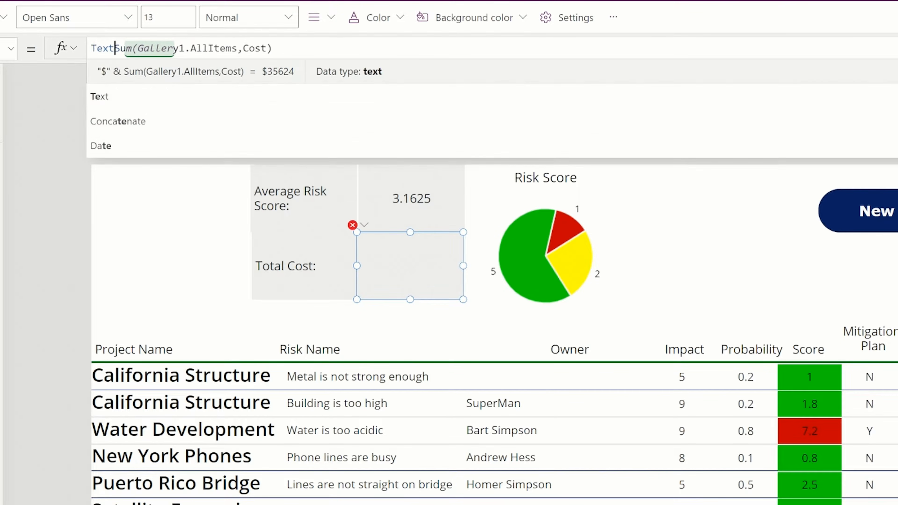
type(")")
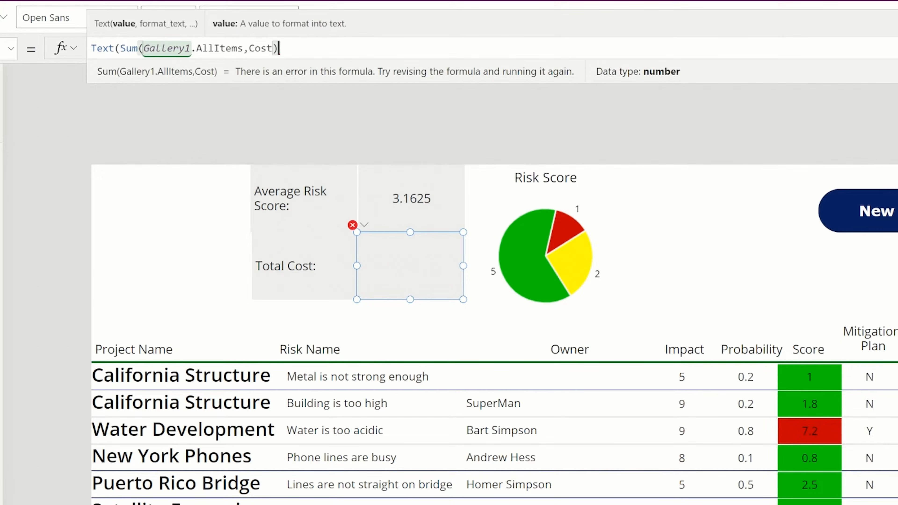
type(",")
key("ctrl+v")
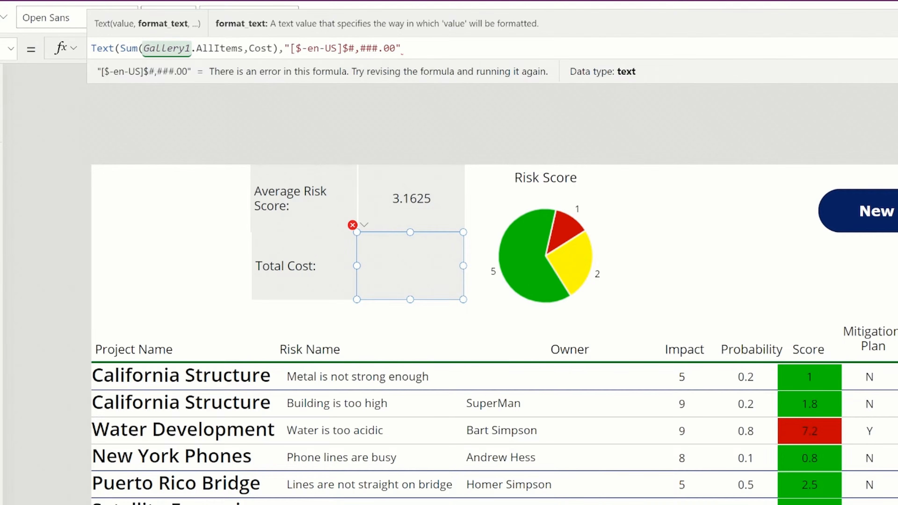
type(")")
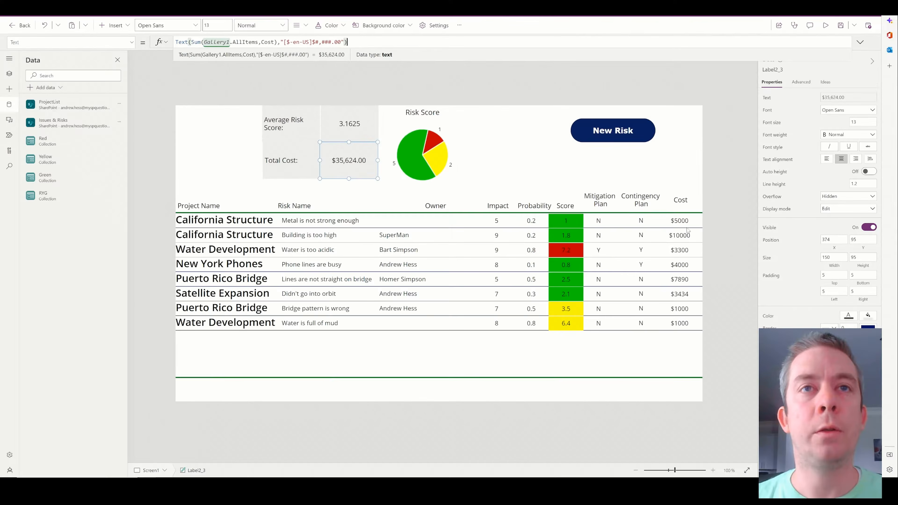
Set the gallery Cost label to Text(ThisItem.Cost,"[$-en-US]$#,###.00").
left_click(680, 220)
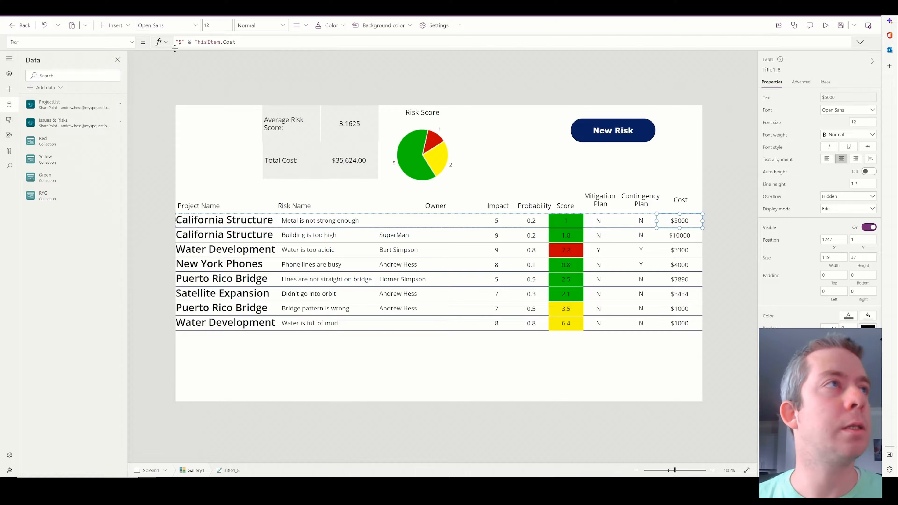
left_click_drag(194, 43, 143, 44)
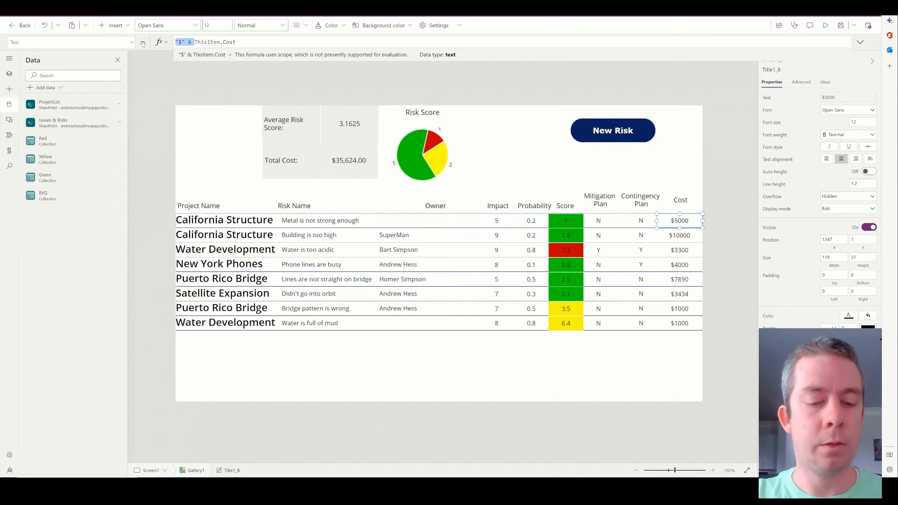
type("Text(")
key("End")
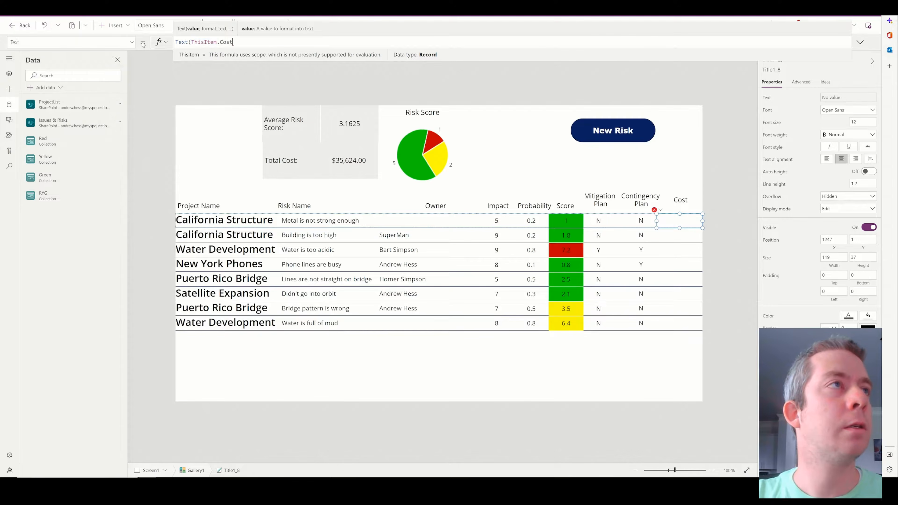
type(",")
type("\"[$-en-US]$#,###.00\")")
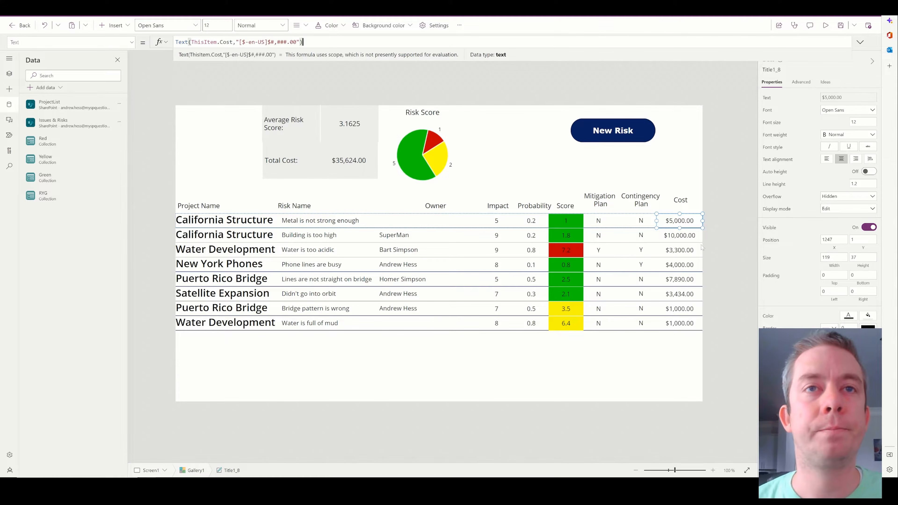
left_click(295, 42)
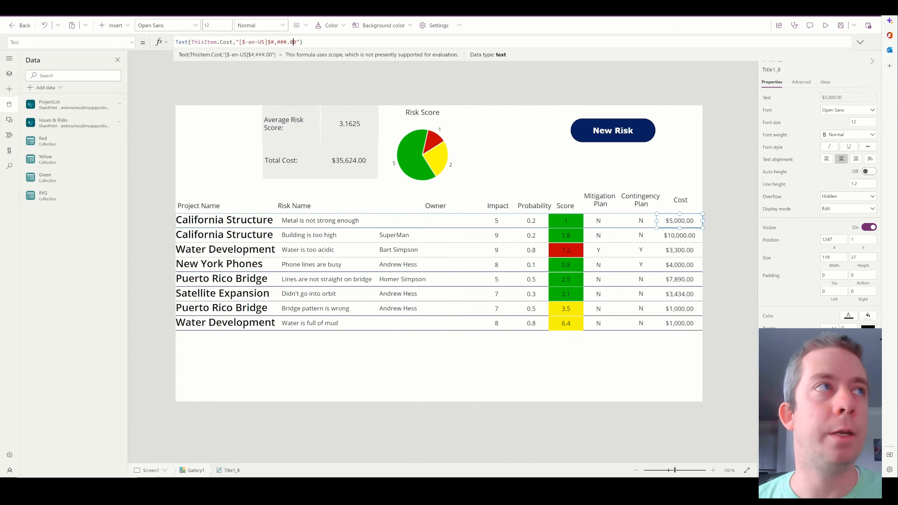
Centre the Average Risk Score caption, then select the Risk Score pie chart group.
left_click(312, 130)
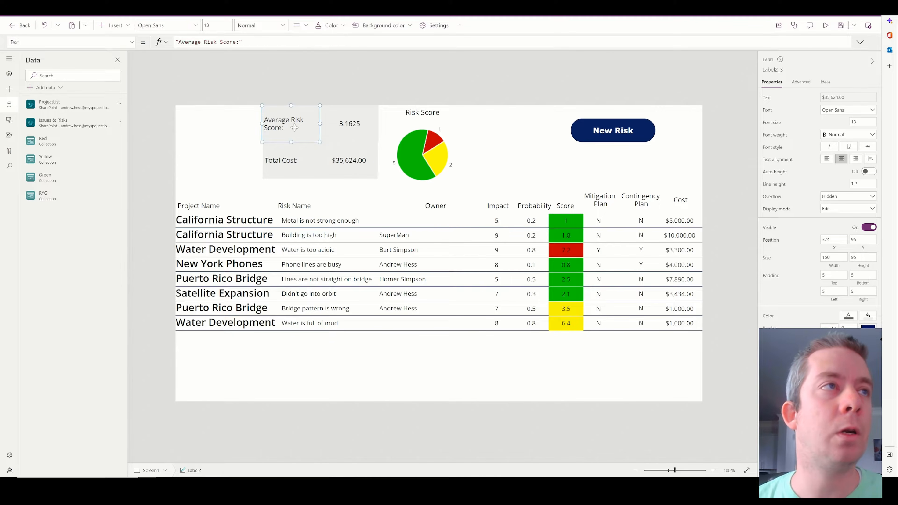
left_click(847, 160)
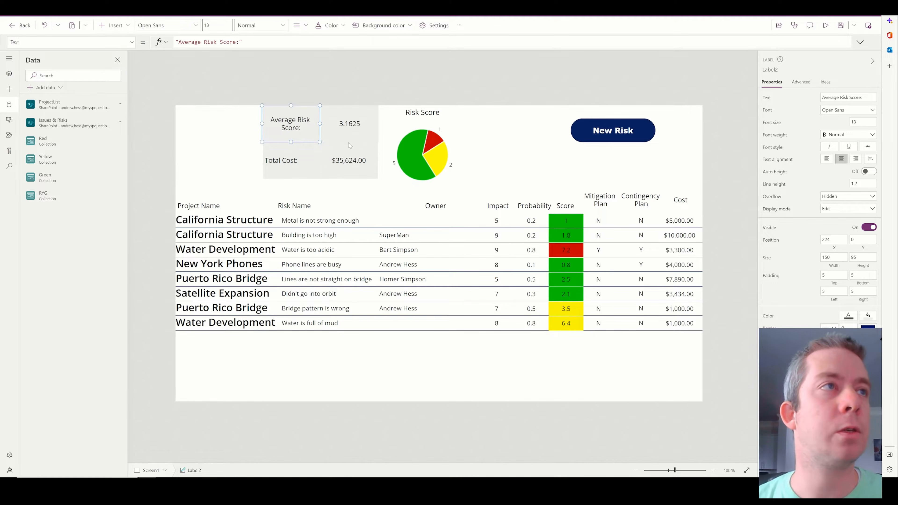
left_click(368, 128)
left_click(436, 137)
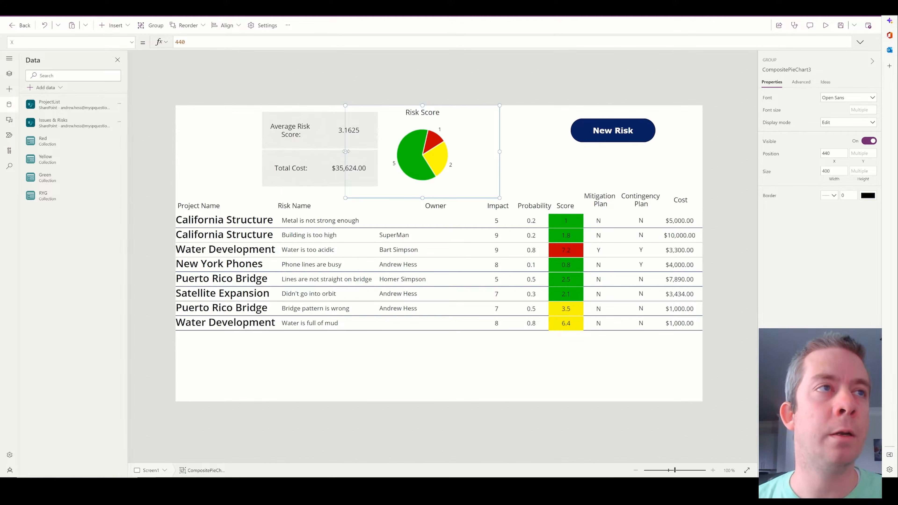
left_click(534, 77)
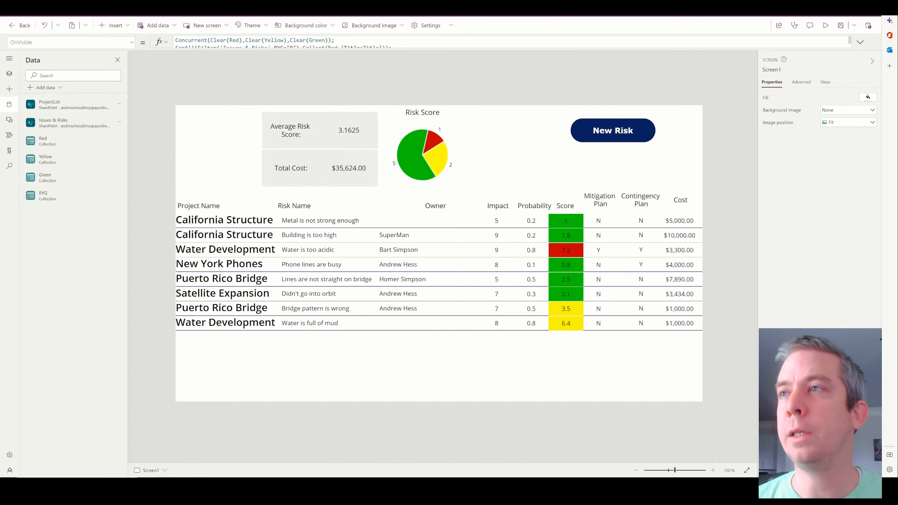
left_click(459, 194)
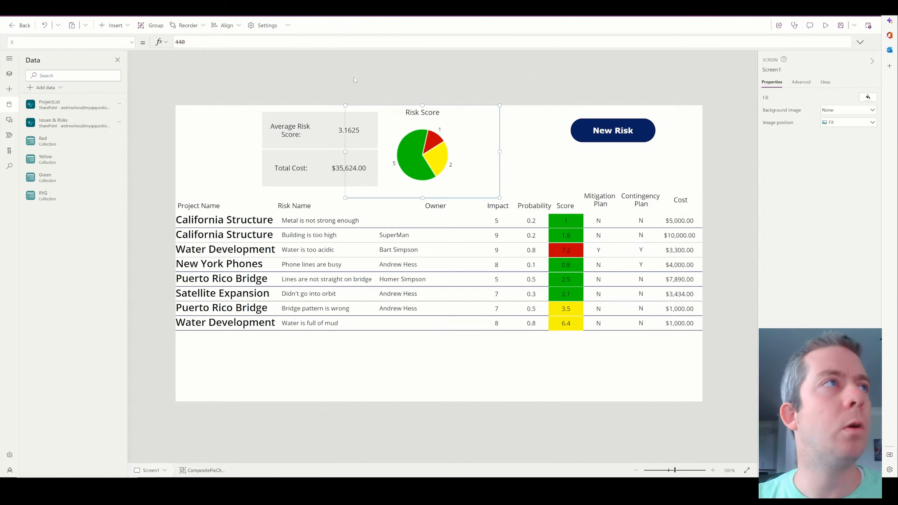
left_click(113, 25)
Insert a column chart and move it up and to the right.
scroll(139, 181, "down", 3)
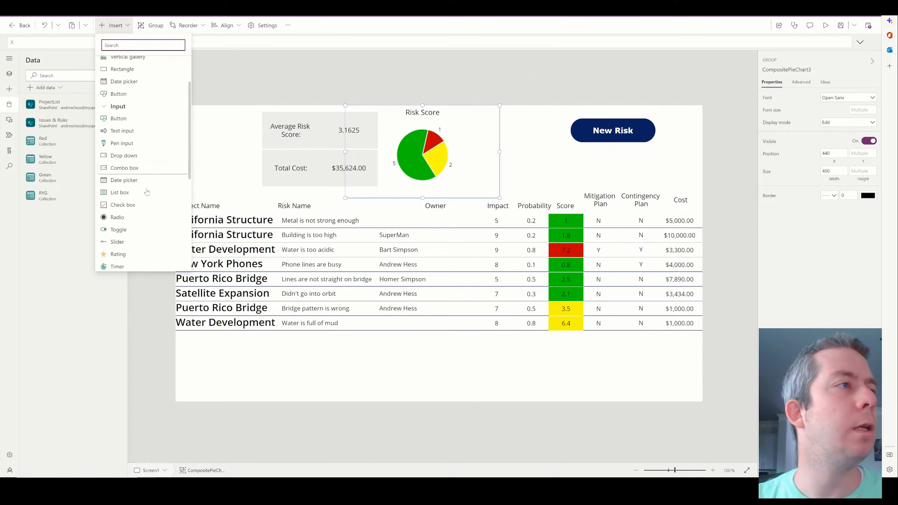
scroll(141, 166, "down", 3)
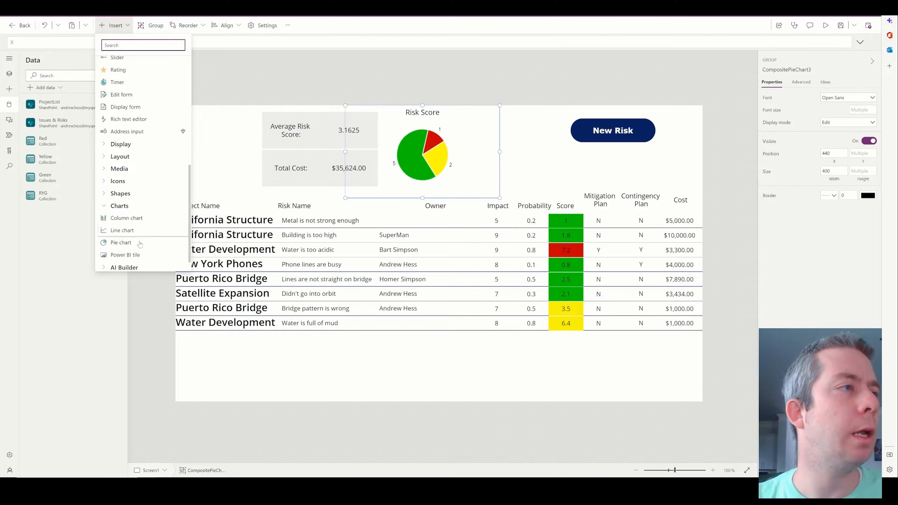
scroll(133, 237, "down", 2)
left_click(128, 205)
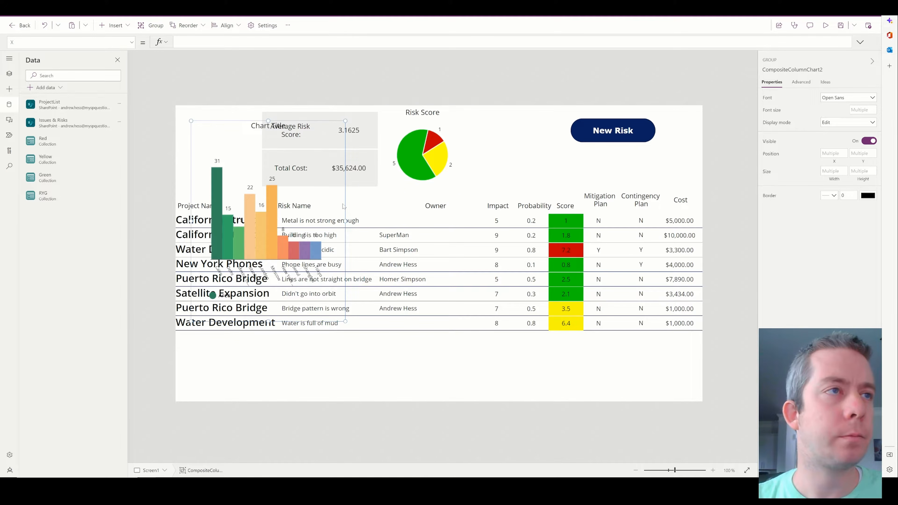
left_click_drag(348, 194, 580, 179)
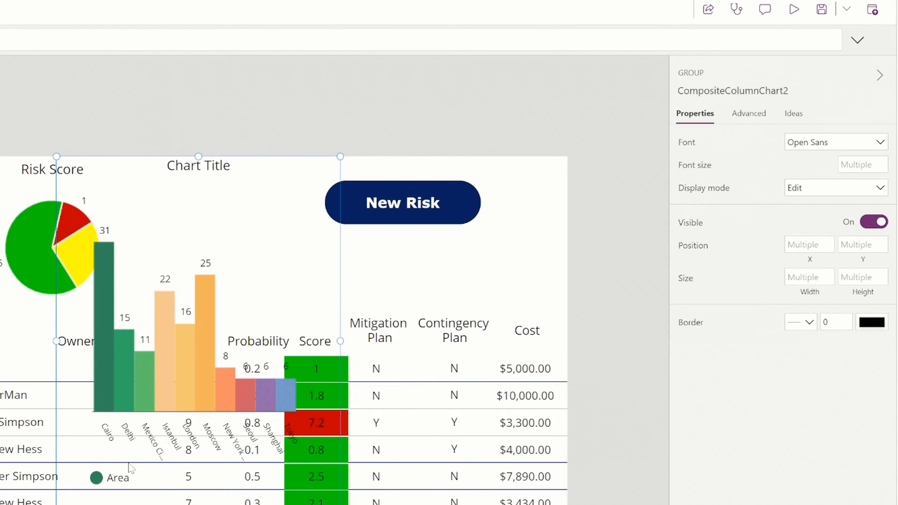
left_click(131, 468)
left_click(315, 283)
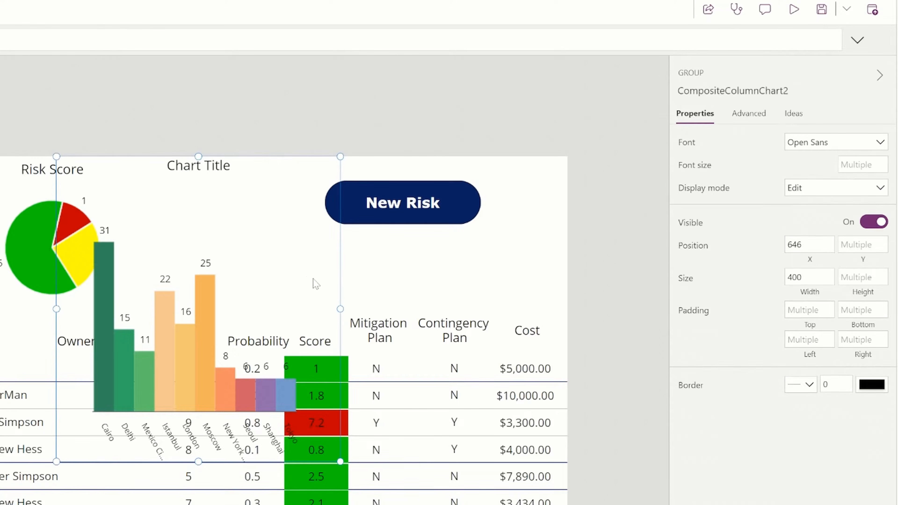
left_click(261, 282)
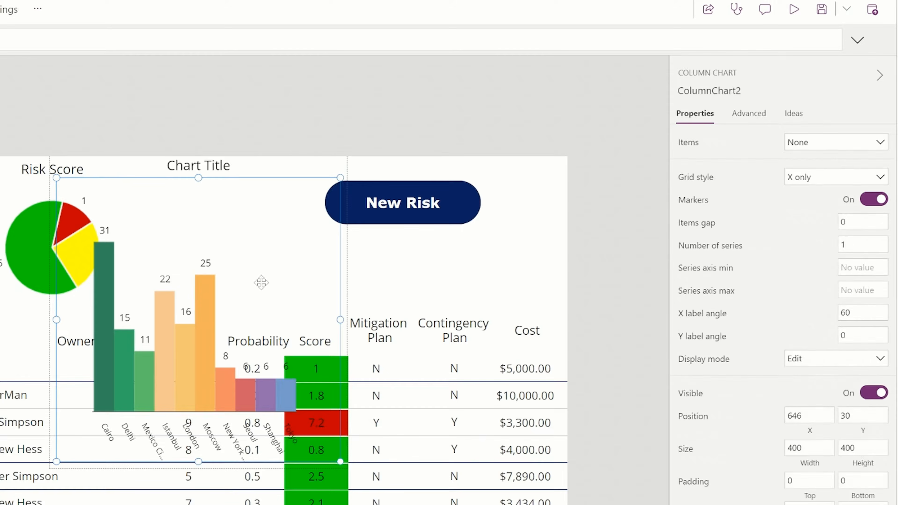
Set the column chart's Items to Issues & Risks and its Labels to Title.
left_click(749, 117)
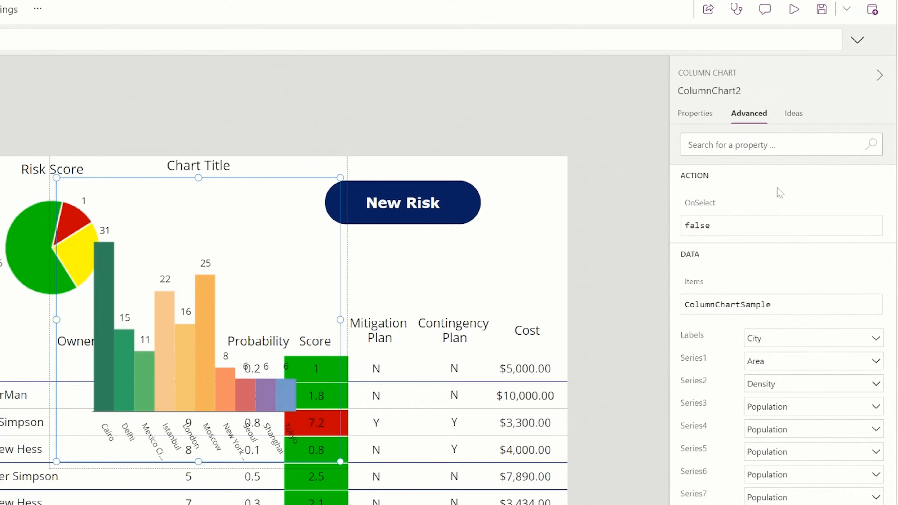
left_click(696, 115)
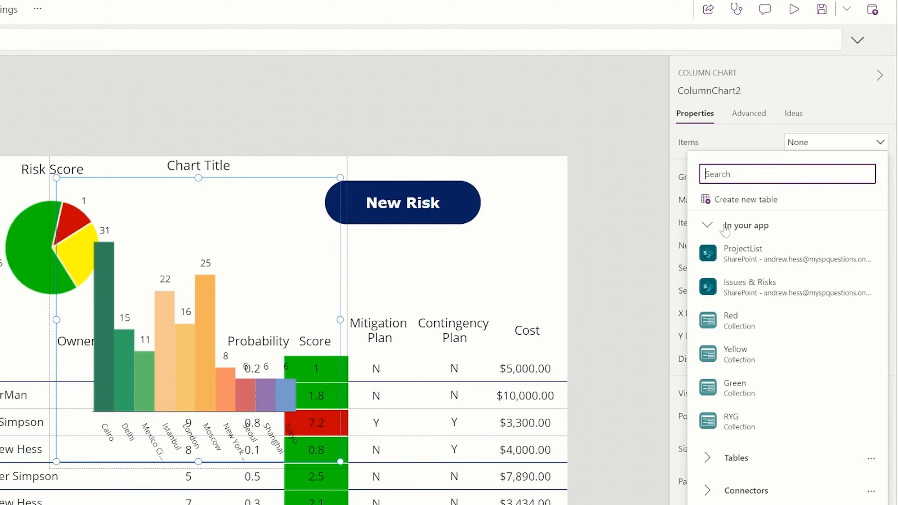
left_click(745, 289)
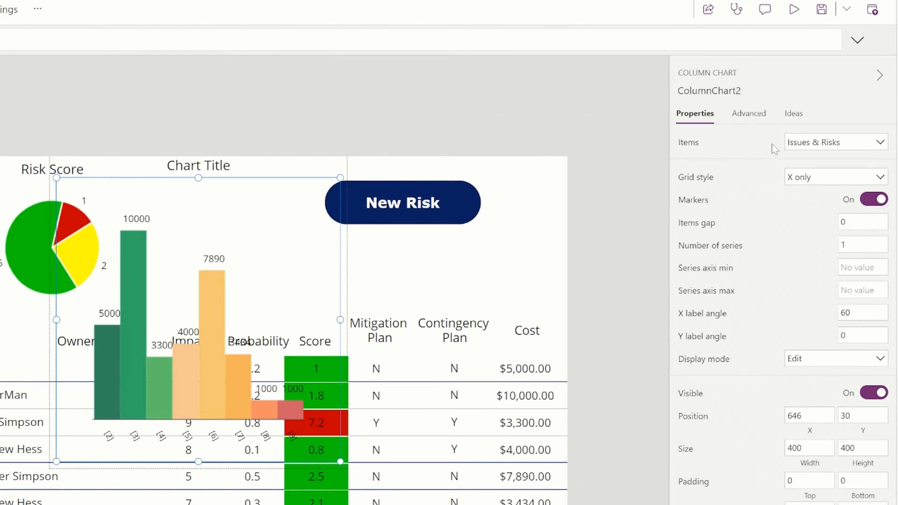
left_click(742, 114)
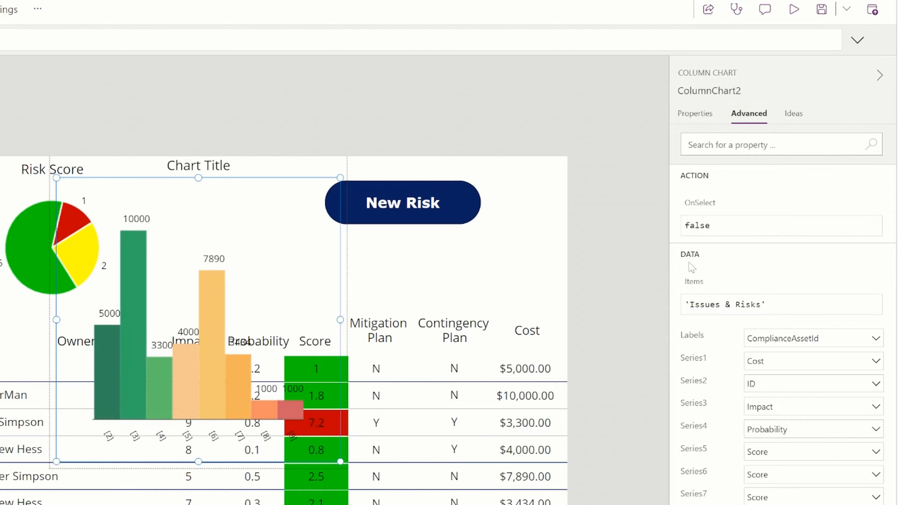
left_click(770, 342)
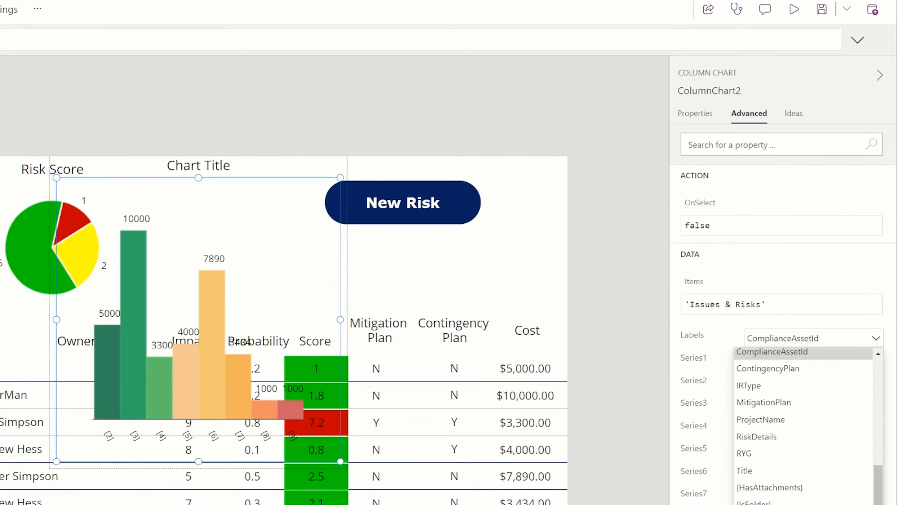
left_click(760, 474)
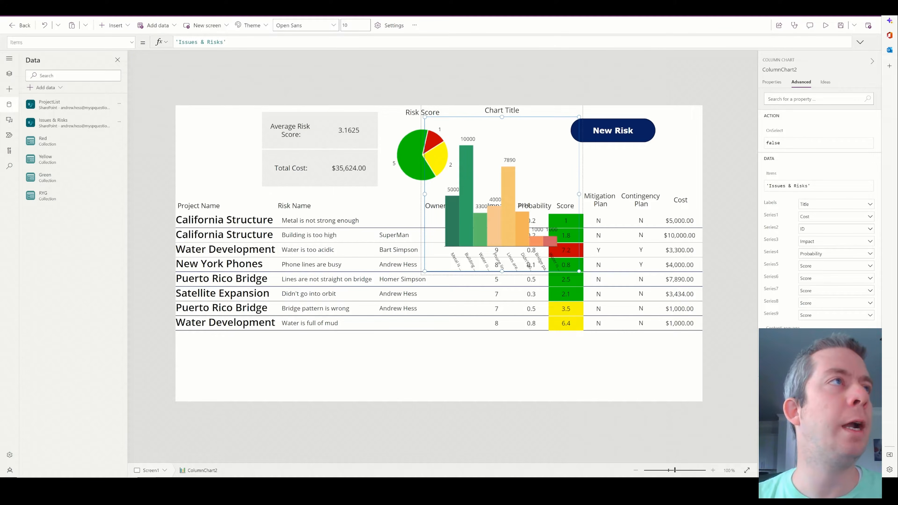
Change the chart's Items to FirstN(Sort('Issues & Risks',Cost,Descending),3).
left_click(161, 41)
key("Escape")
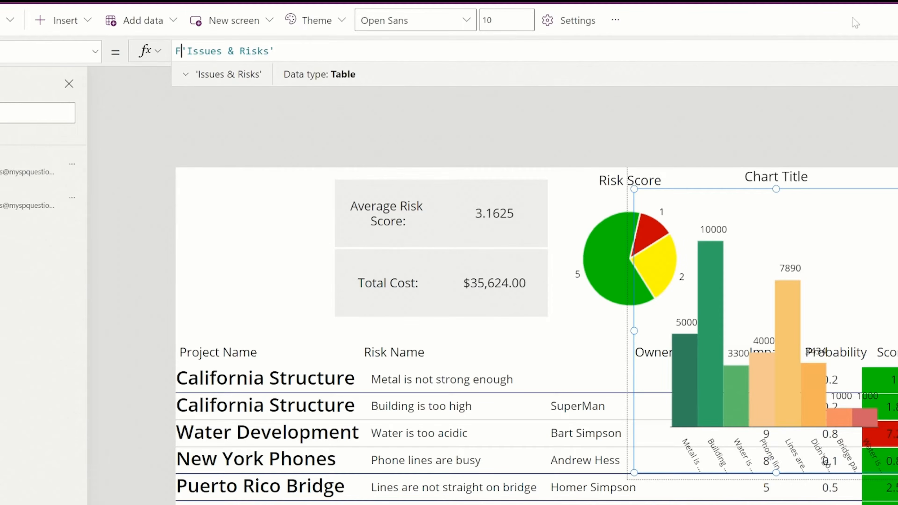
type("FirstN(")
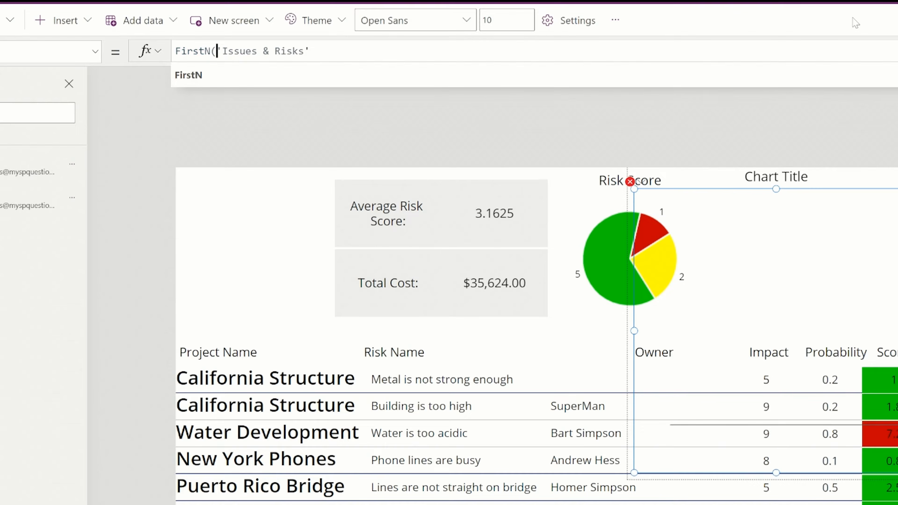
type("Sort(")
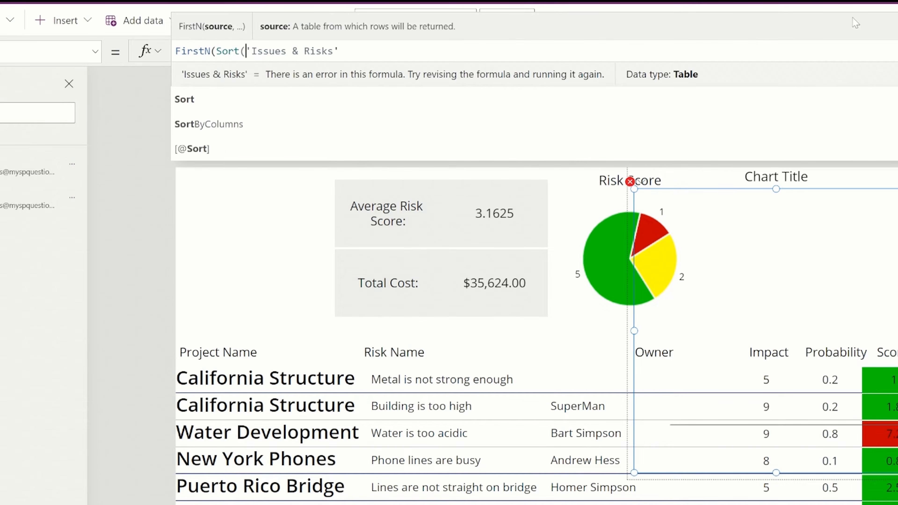
key("End")
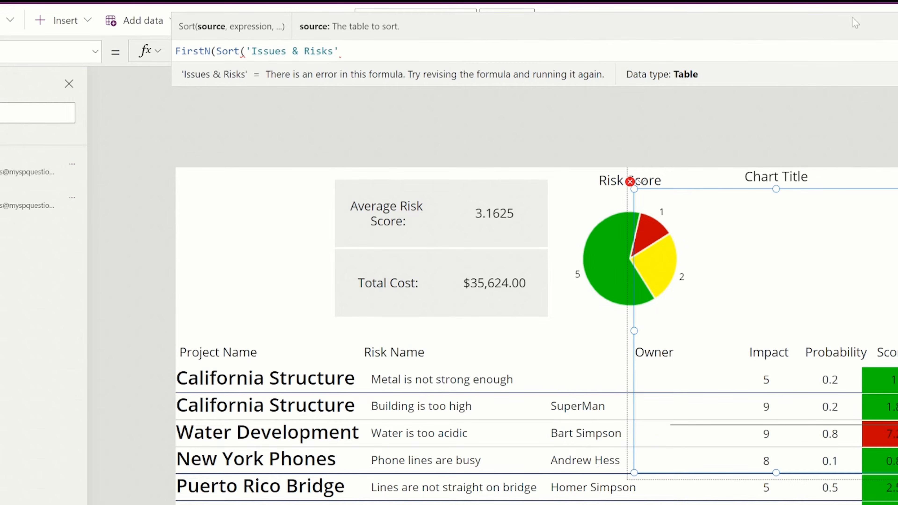
type(",Cost,De")
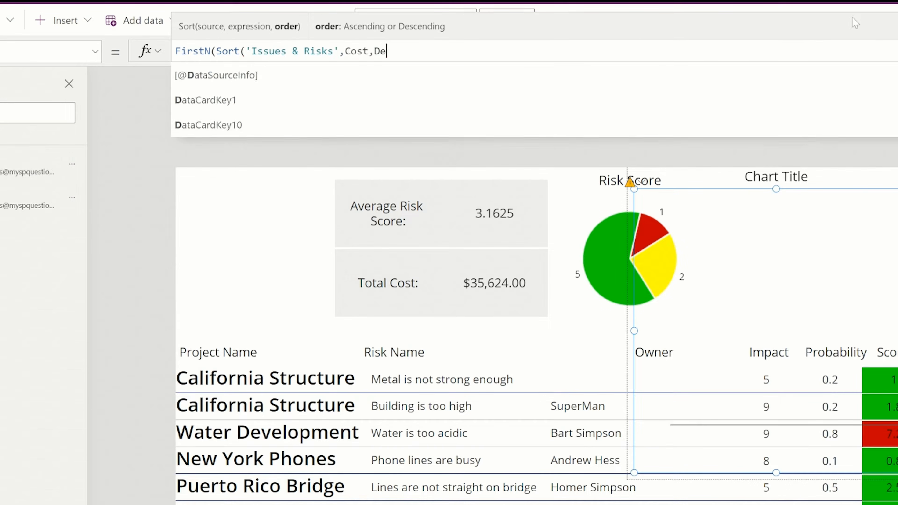
type("scending),")
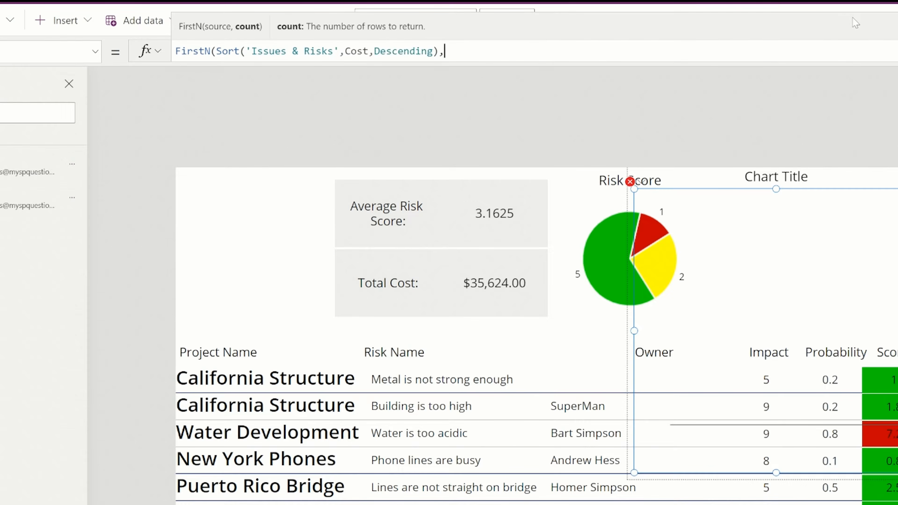
type("3)")
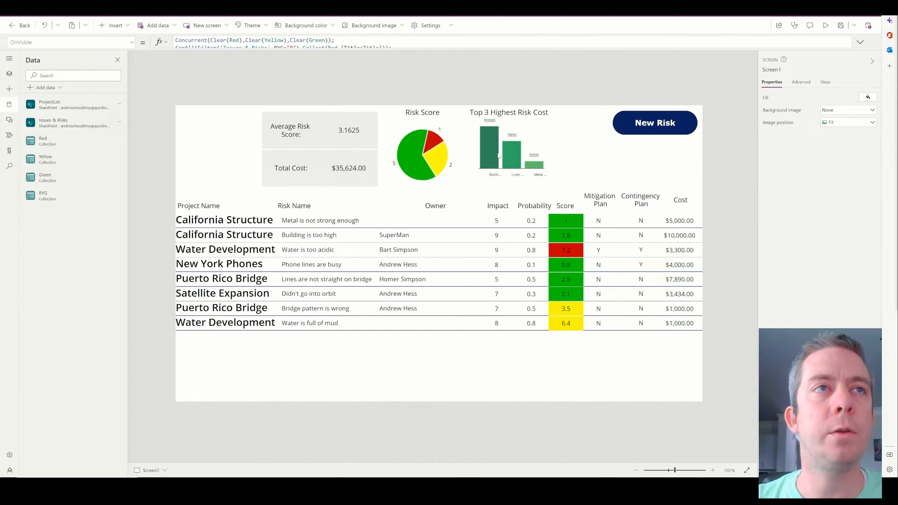
Review the Top 3 Highest Risk Cost chart's properties, then select the screen.
left_click(499, 156)
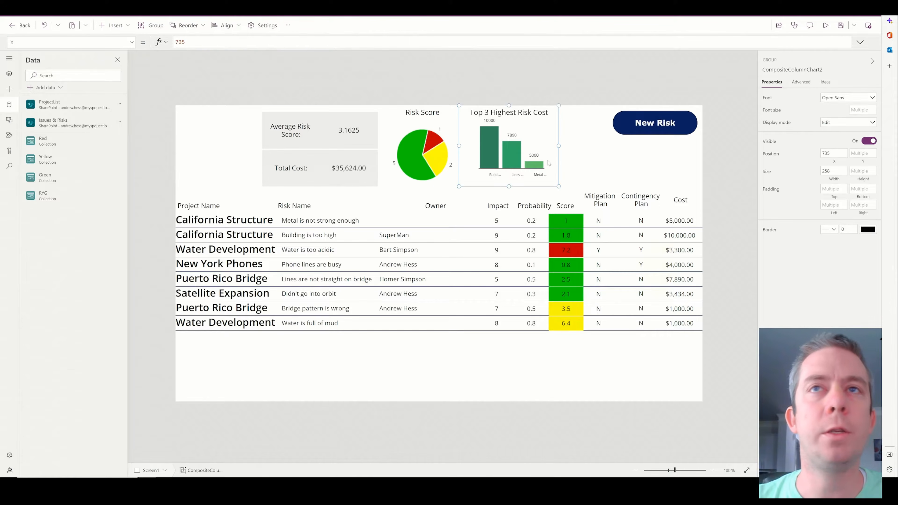
left_click(546, 139)
left_click(801, 81)
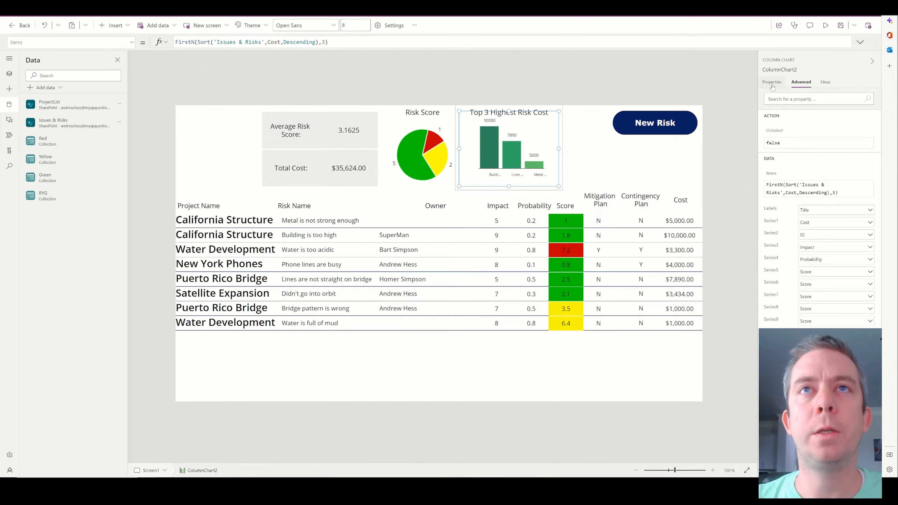
left_click(772, 83)
left_click(563, 85)
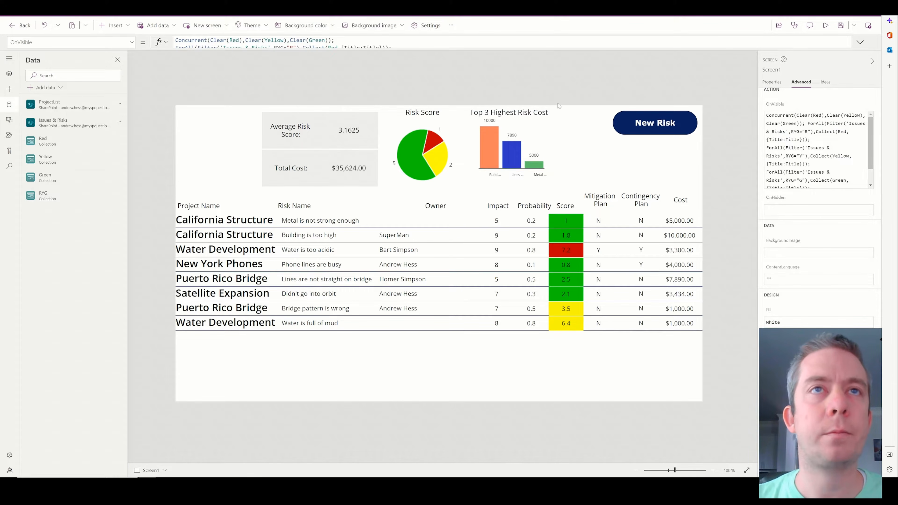
Preview the finished risk dashboard, close the preview, and go to the SharePoint Issues & Risks list.
left_click(826, 26)
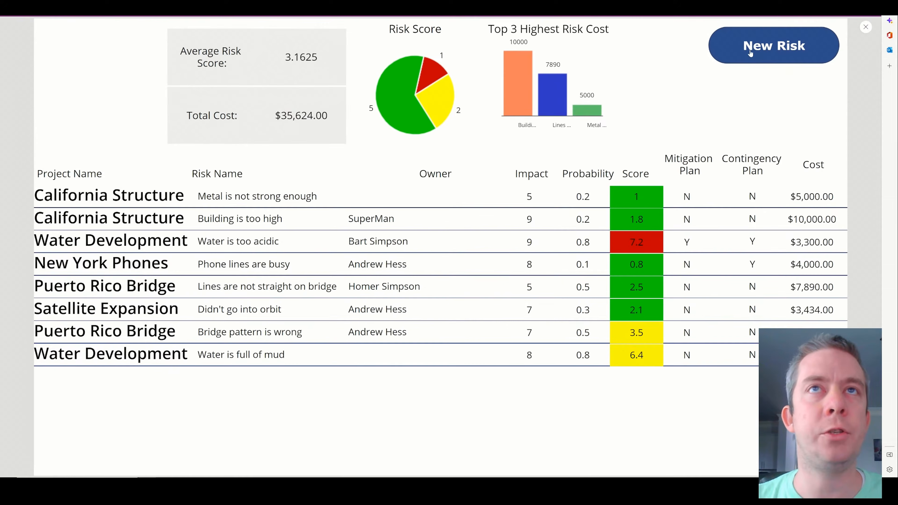
left_click(866, 27)
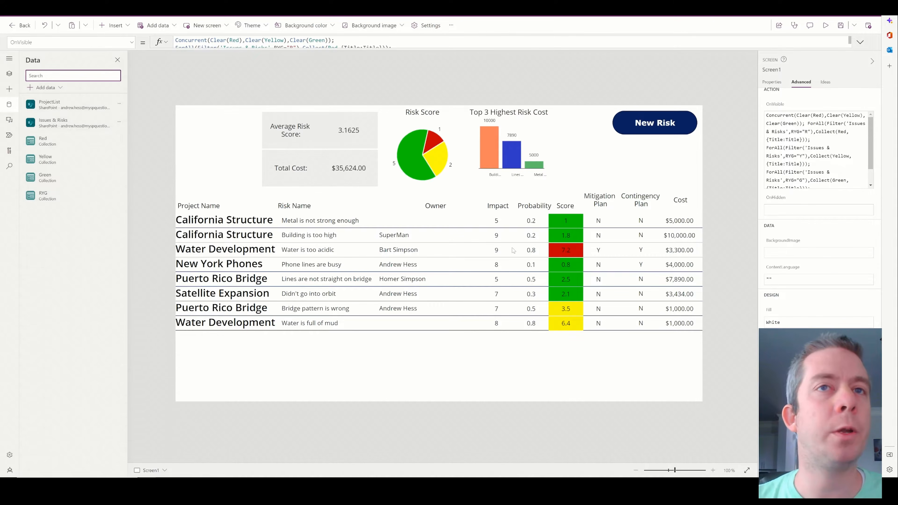
left_click(353, 8)
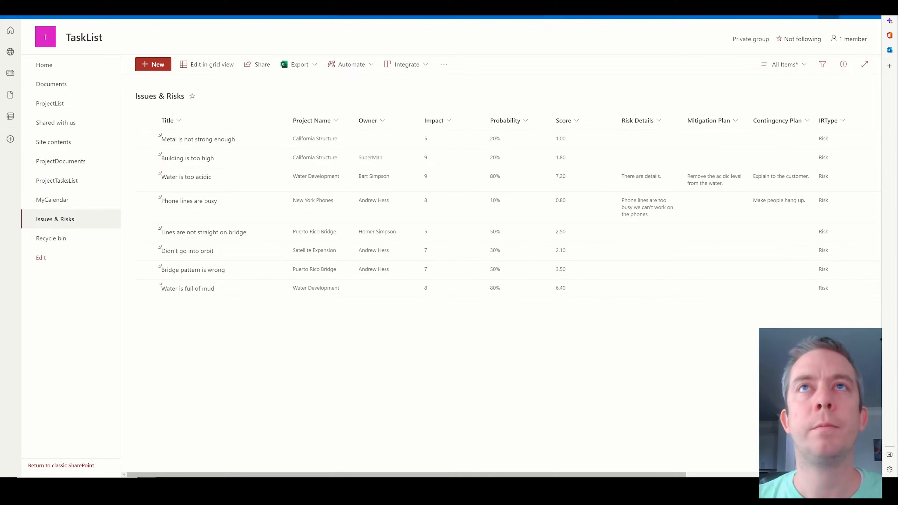
Through List settings, create a Single line of text column named 'Complete' on the Issues & Risks list.
left_click(829, 17)
left_click(771, 100)
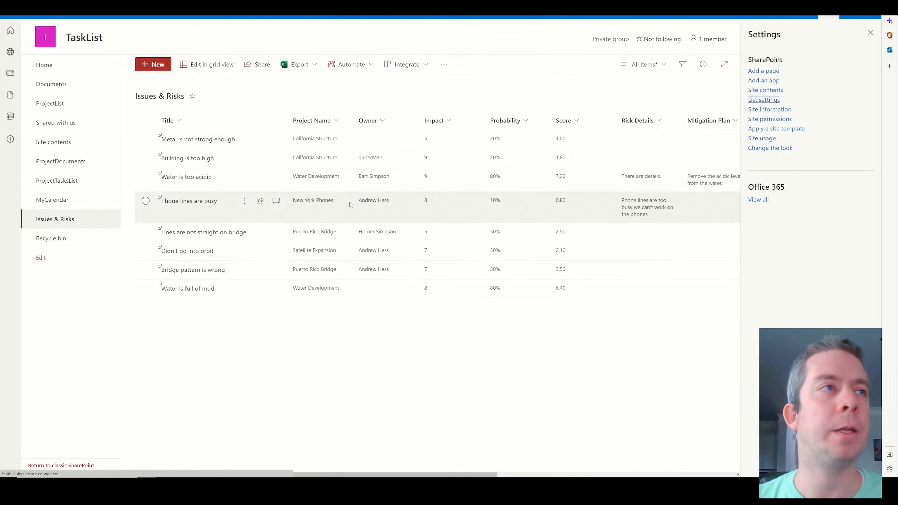
scroll(151, 315, "down", 3)
scroll(152, 314, "down", 1)
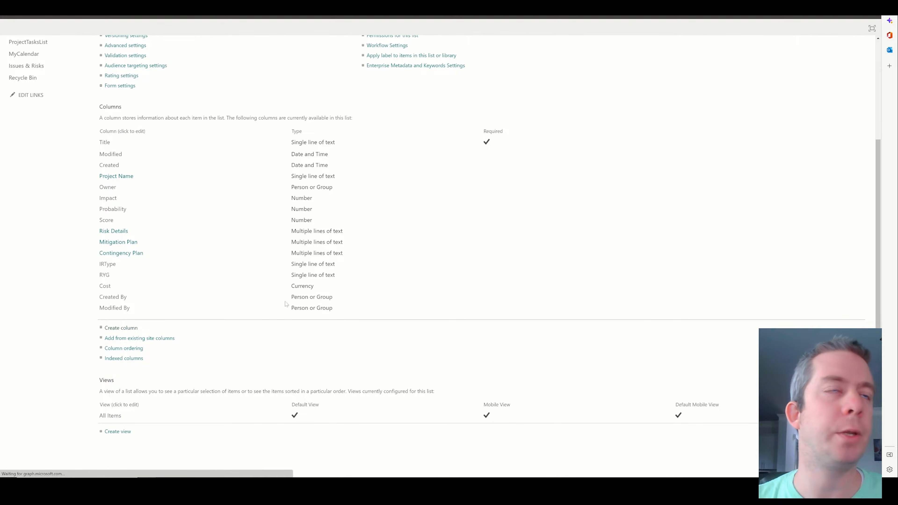
type("Complete")
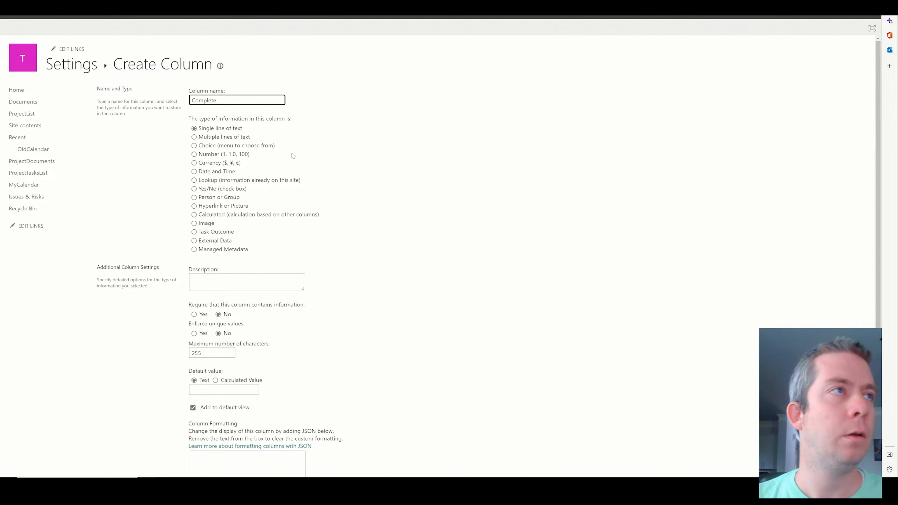
scroll(231, 200, "down", 2)
scroll(232, 199, "up", 2)
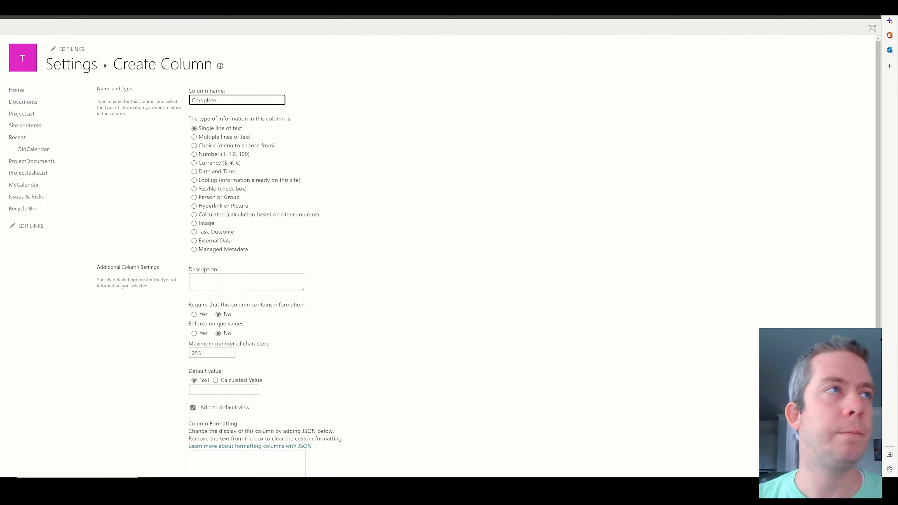
scroll(367, 242, "down", 4)
scroll(367, 243, "up", 4)
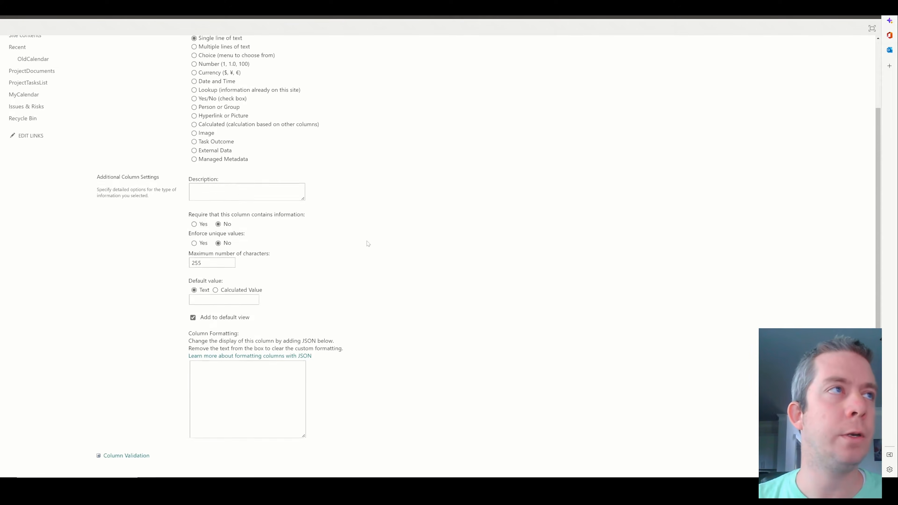
scroll(235, 164, "down", 4)
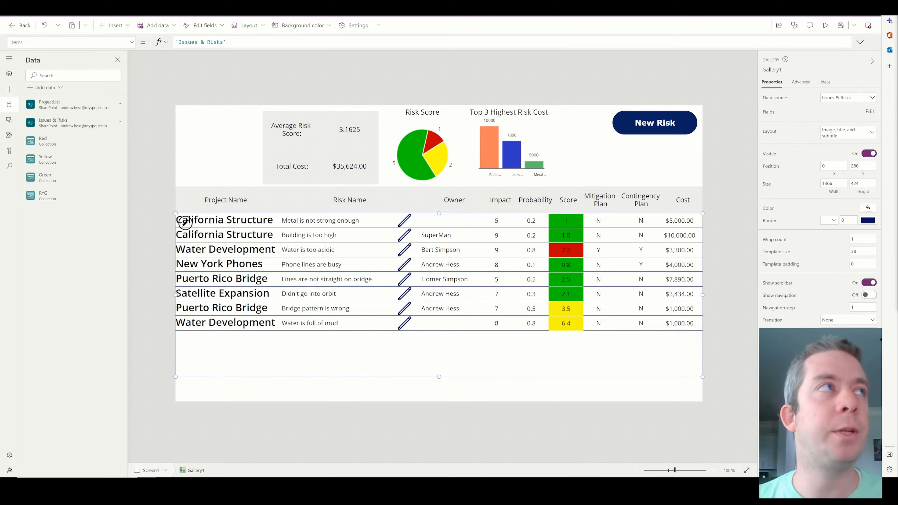
Confirm the Complete column in SharePoint, then return to Power Apps and select the screen to clear the gallery selection.
left_click(226, 7)
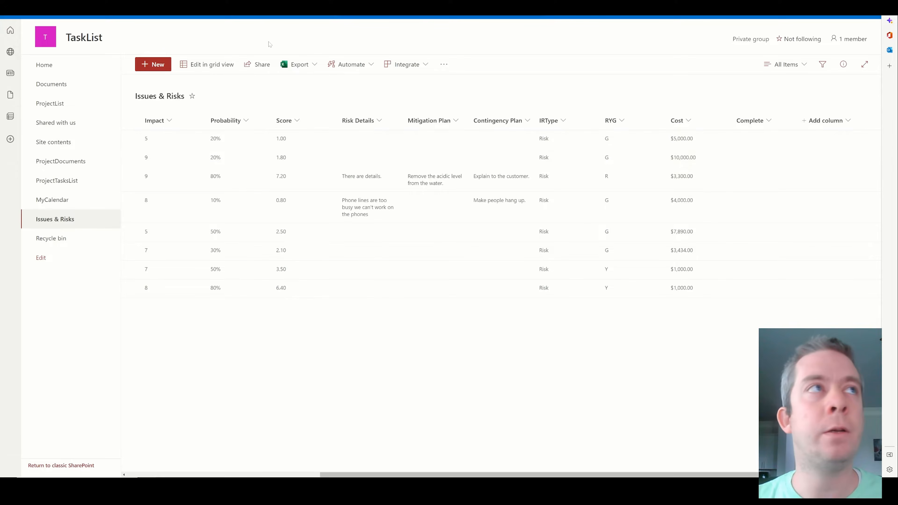
left_click(272, 7)
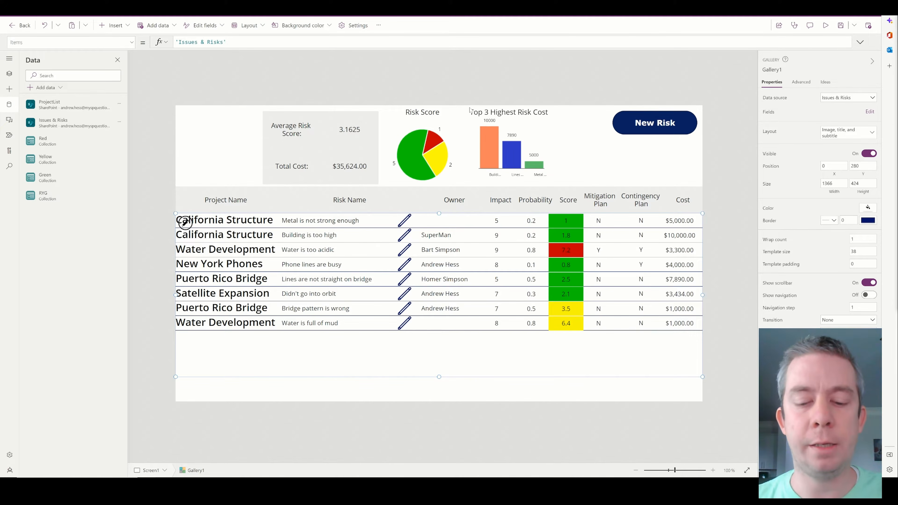
left_click(746, 219)
scroll(747, 219, "up", 2)
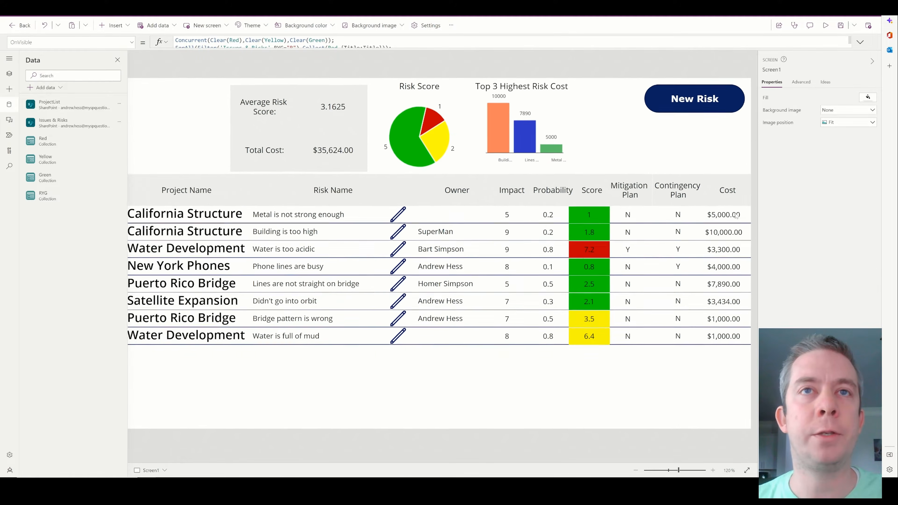
scroll(746, 219, "down", 2)
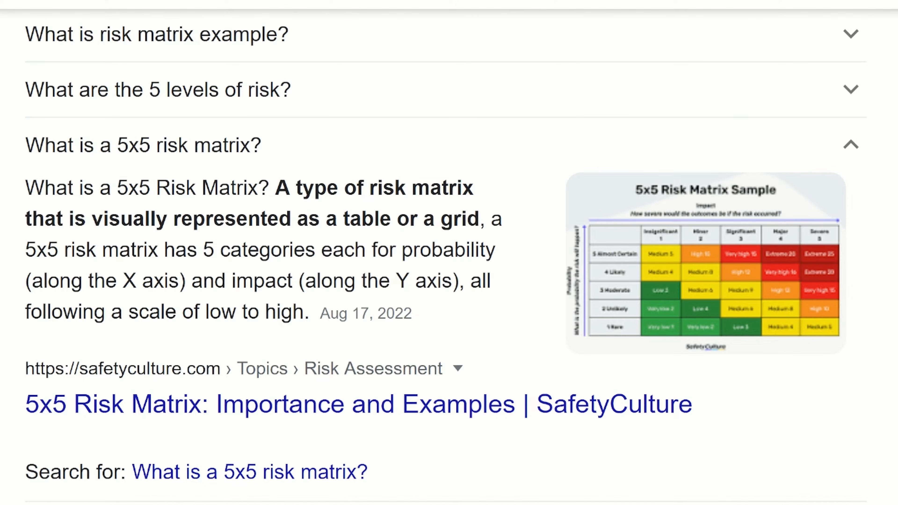
Highlight '5x5 Risk Matrix' in the answer and scroll up to the risk matrix image results.
left_click_drag(112, 188, 257, 188)
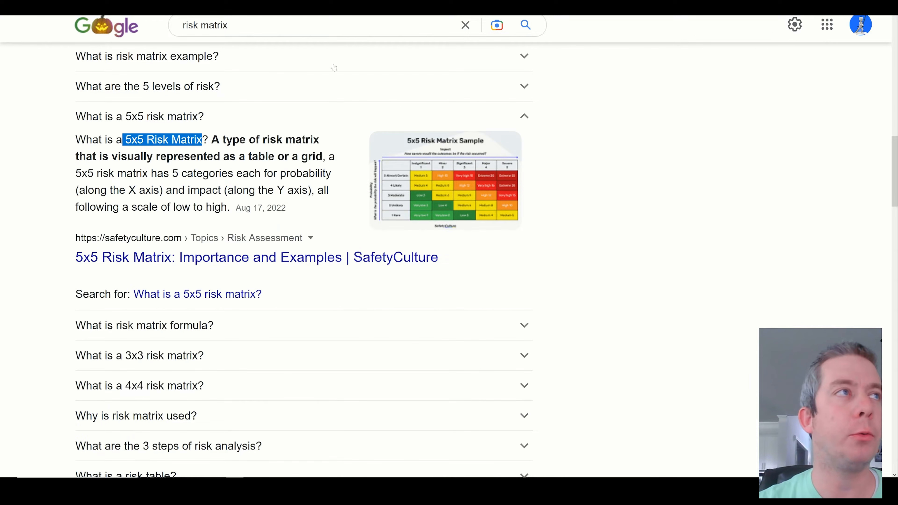
scroll(166, 64, "up", 10)
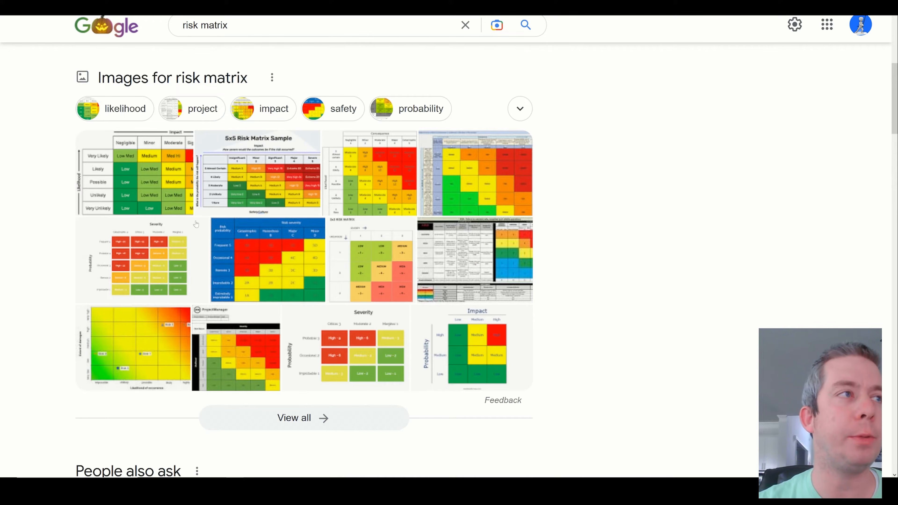